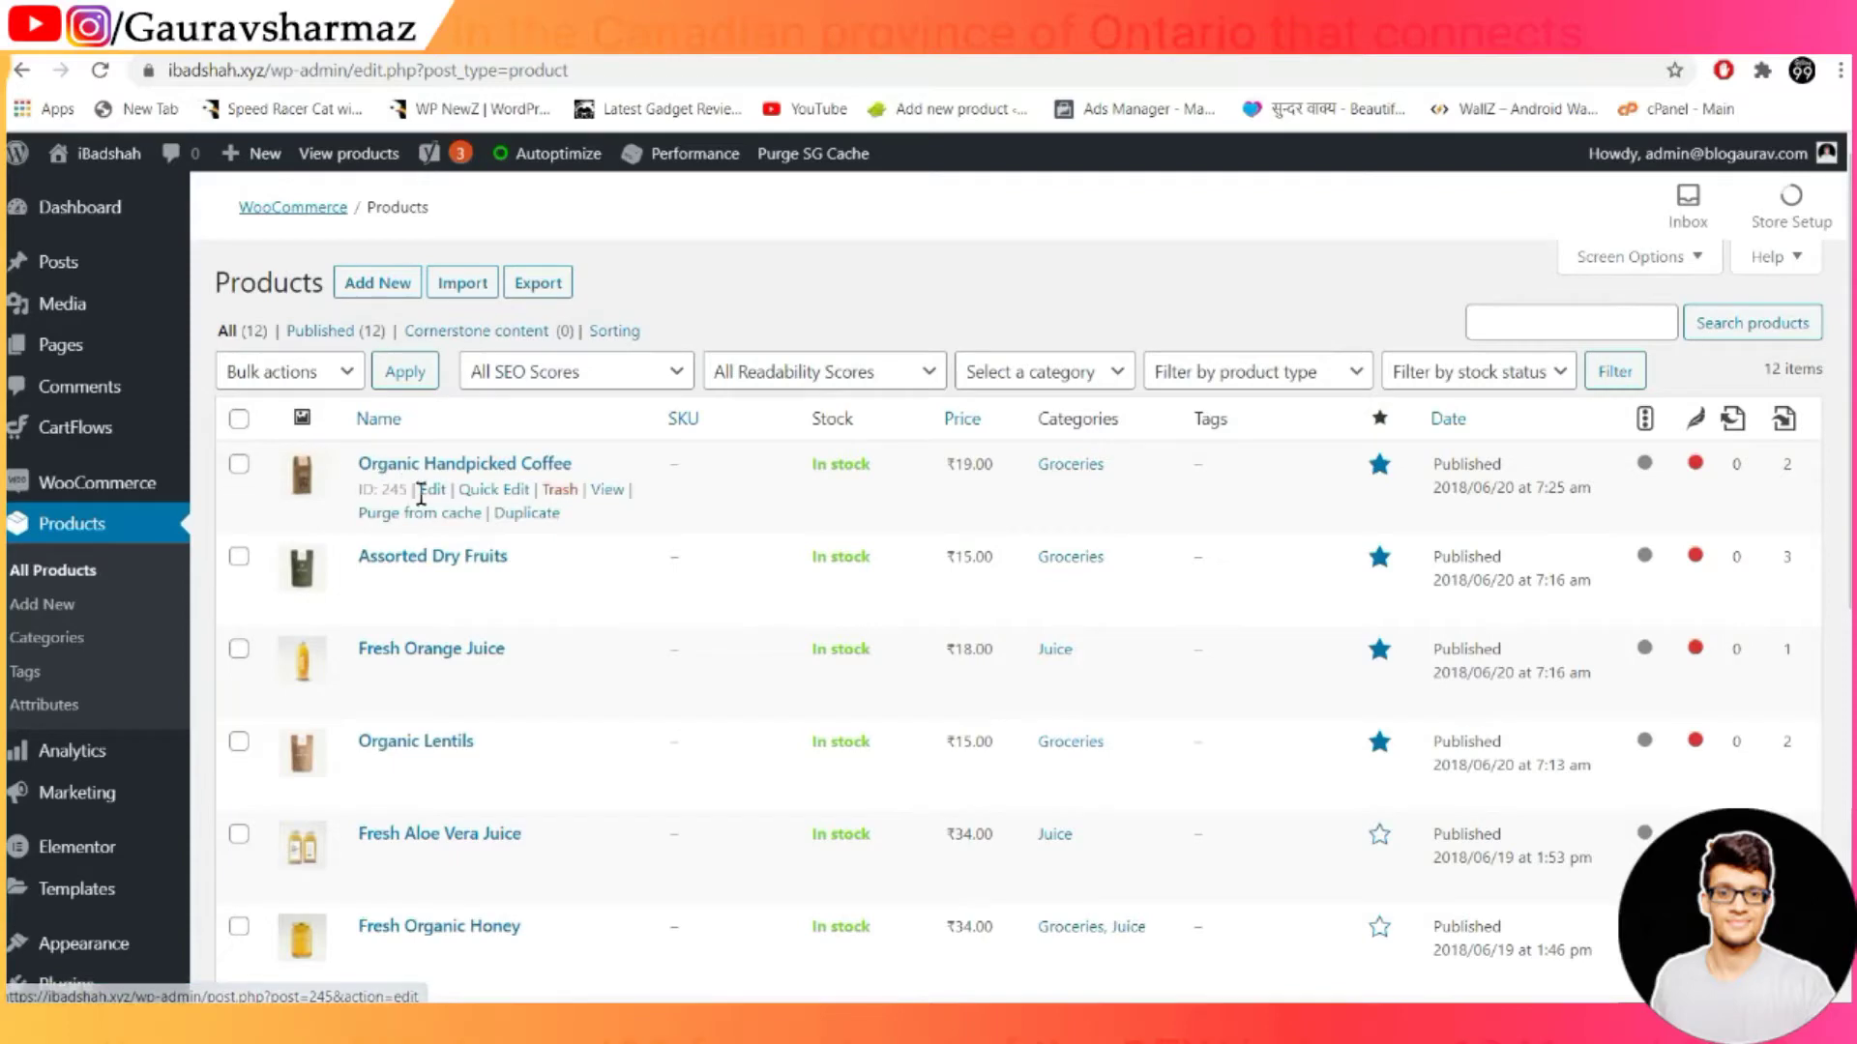
click(1122, 302)
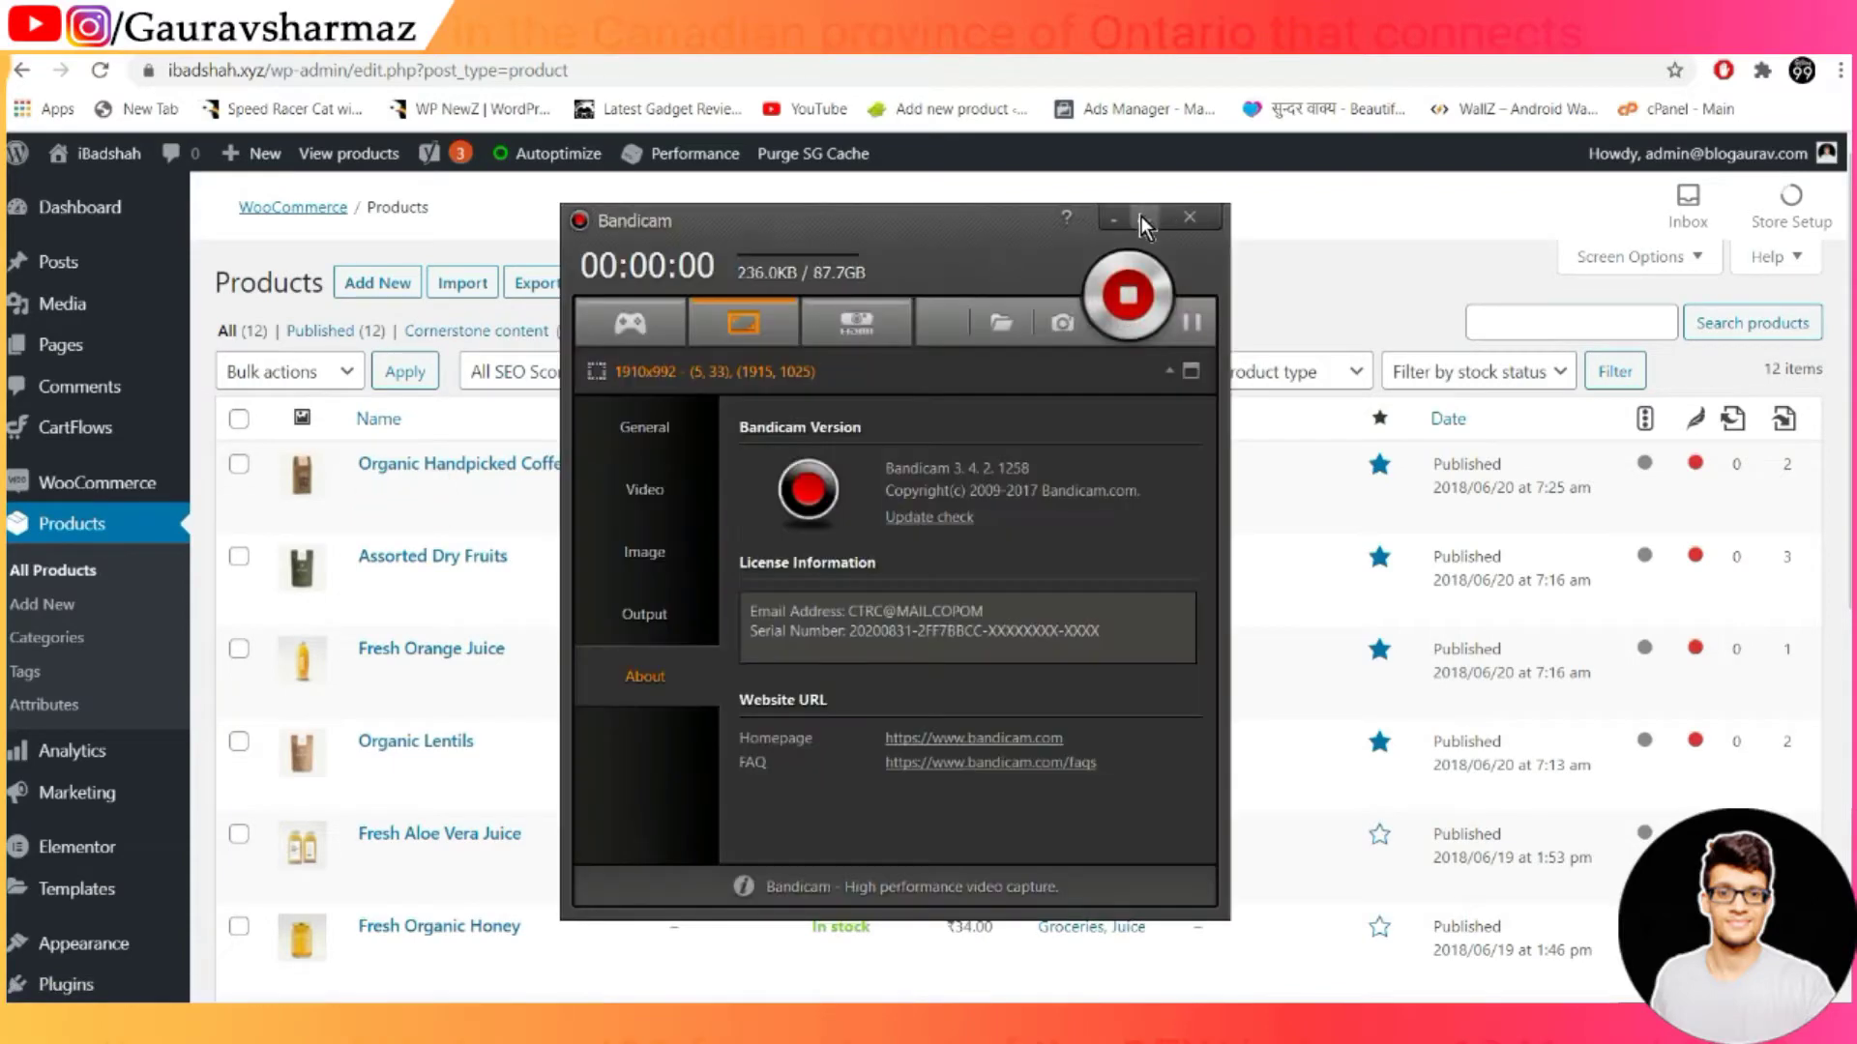
click(1142, 219)
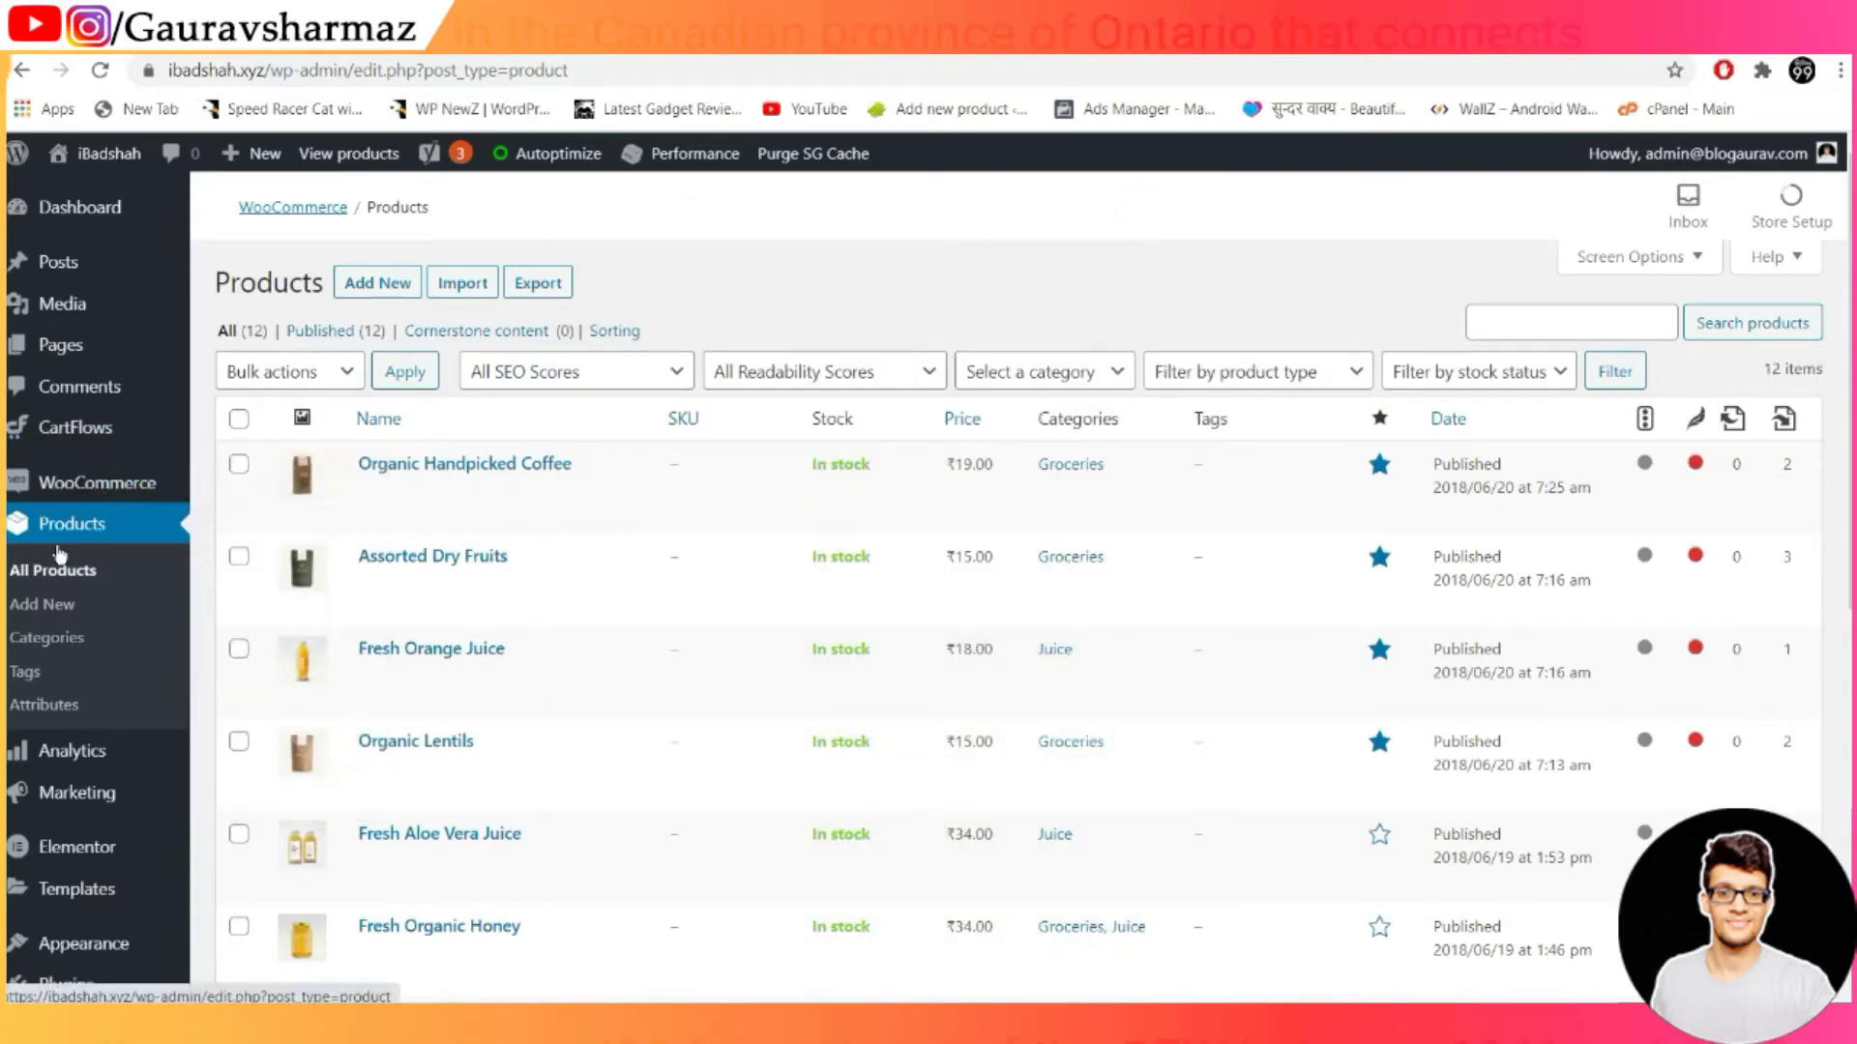
Open the Organic Handpicked Coffee product for editing from the full product list
click(52, 575)
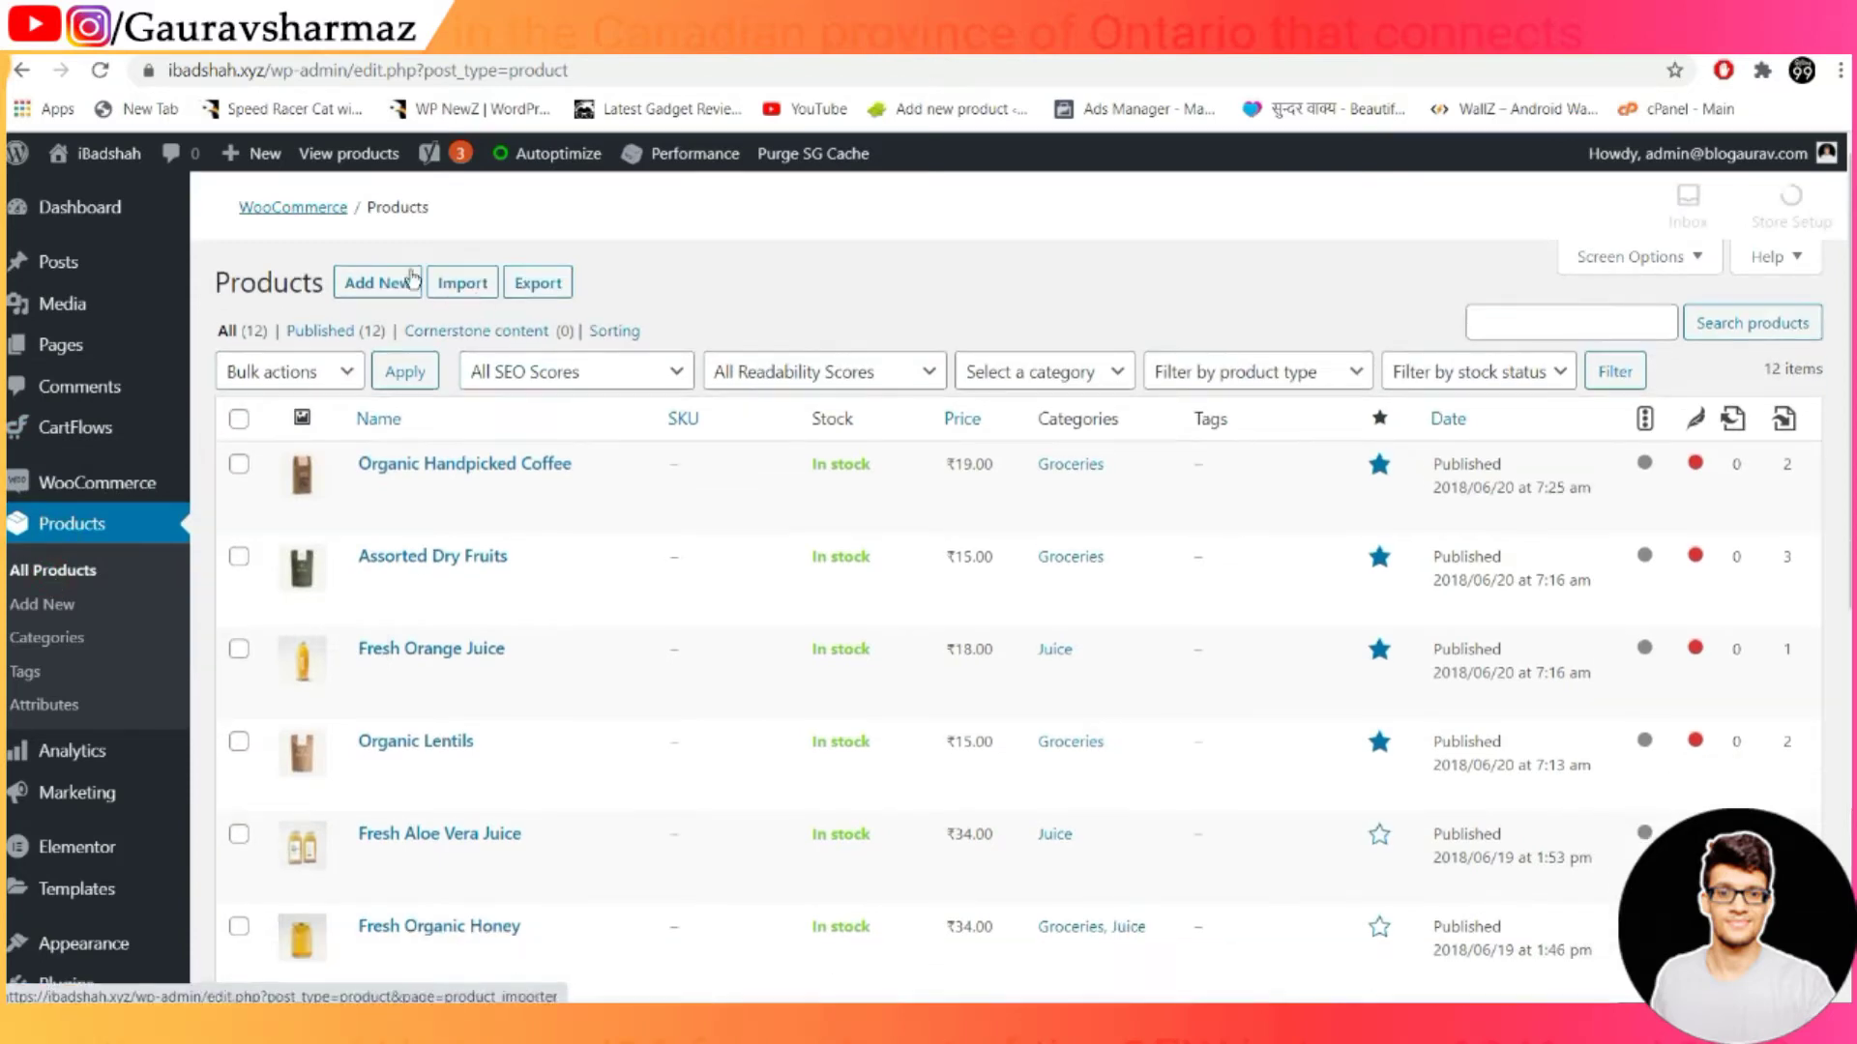
scroll(770, 723, down, 8)
scroll(770, 722, up, 8)
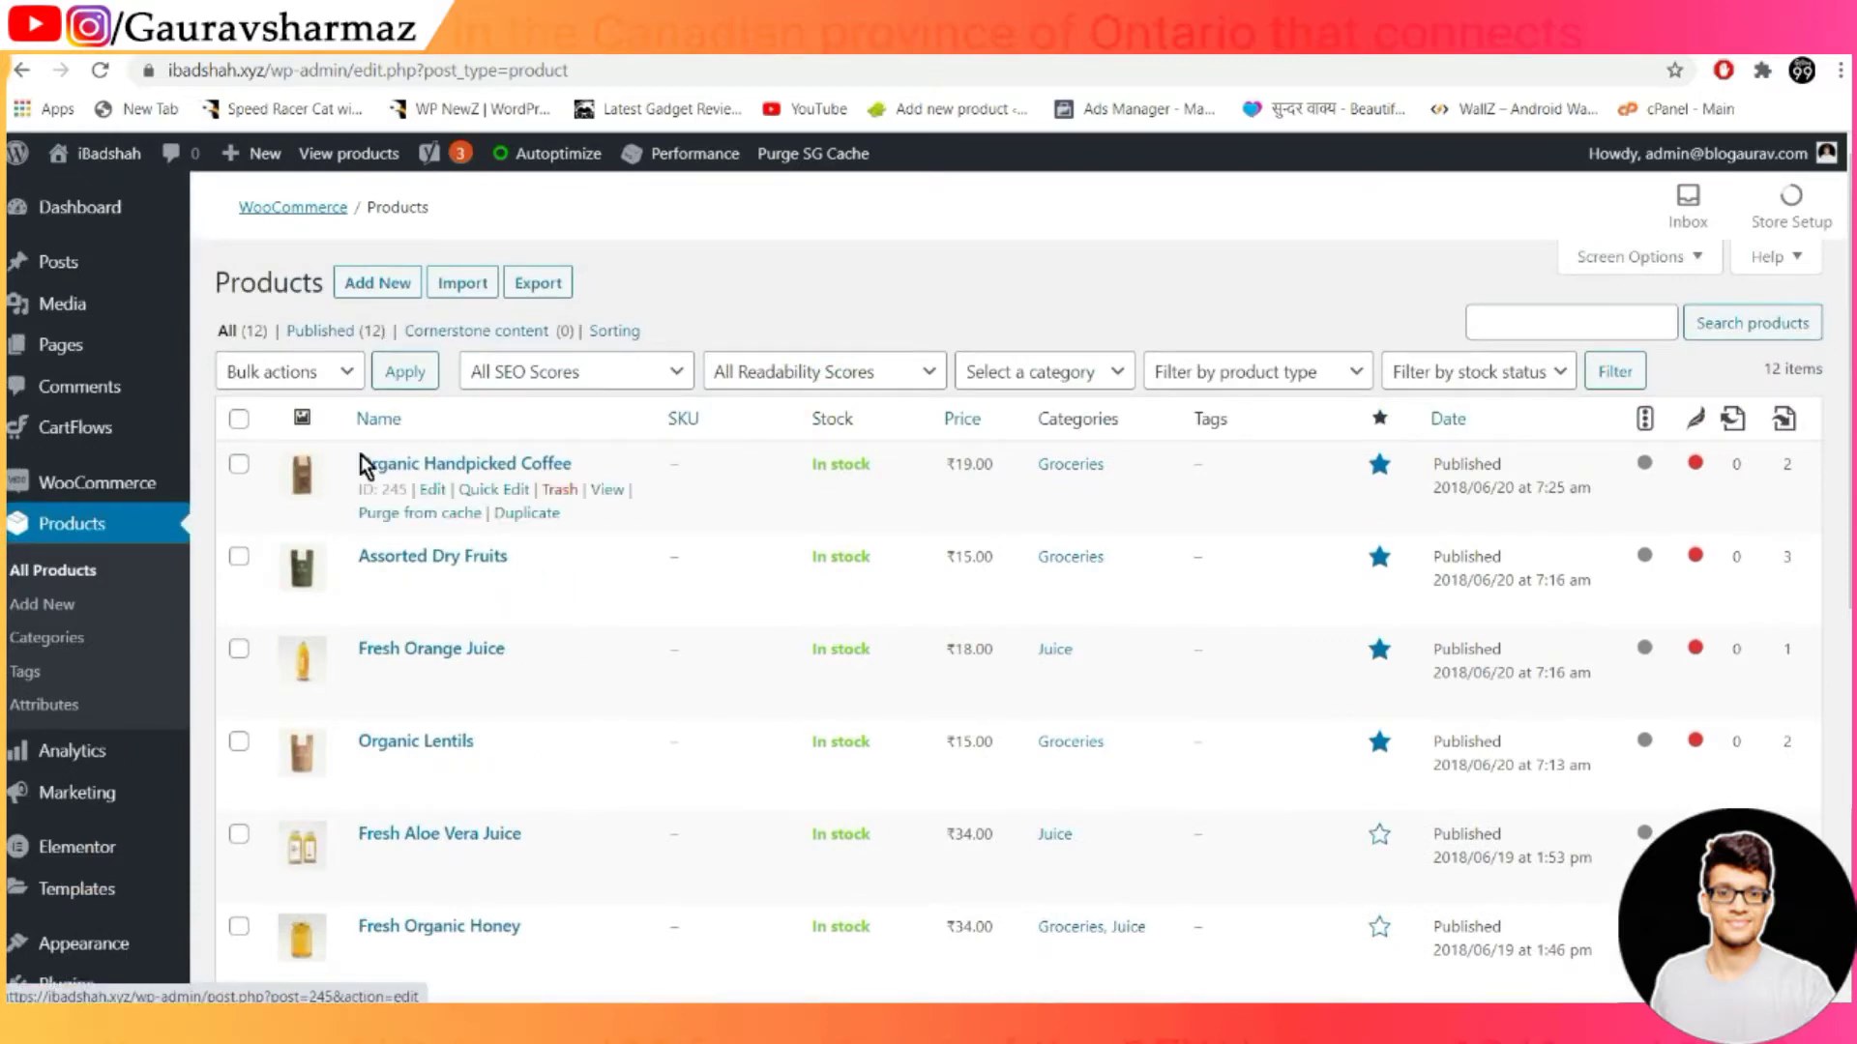
click(434, 495)
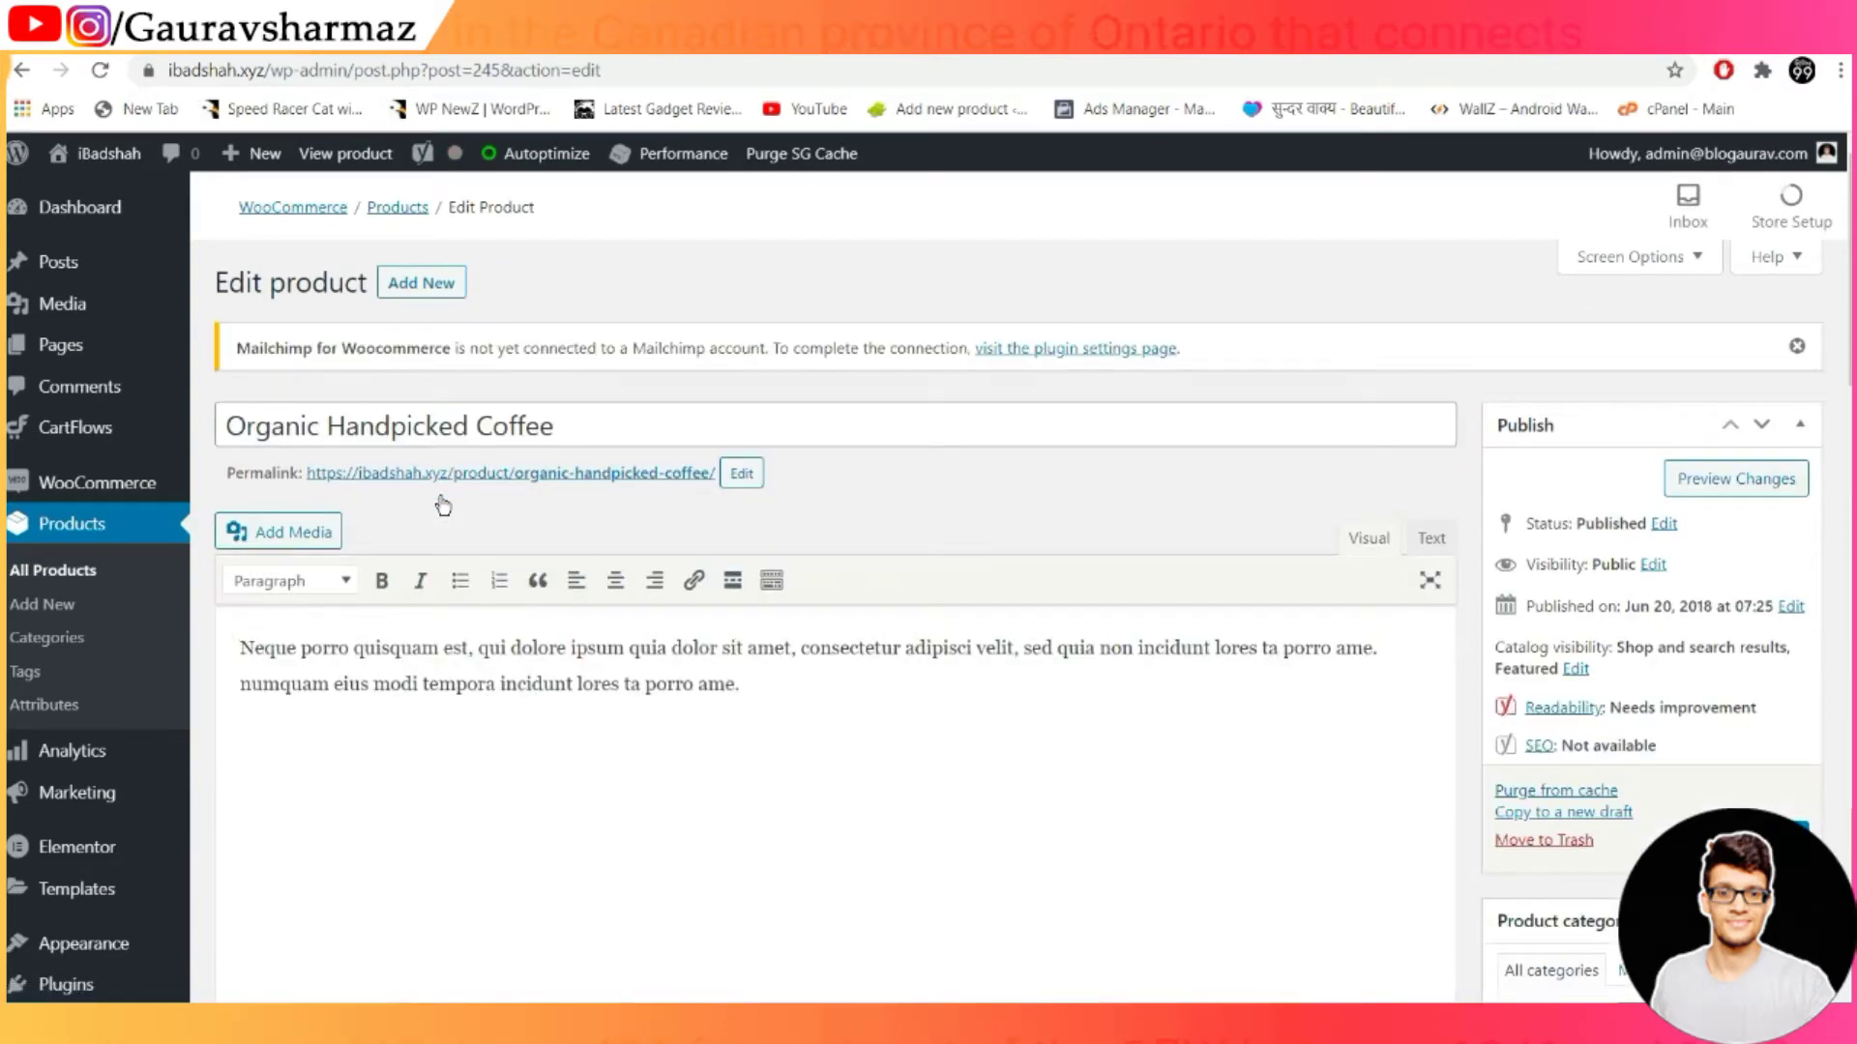
Review the coffee product's title, description and Yoast SEO focus keyphrase settings
drag(632, 413, 216, 438)
drag(763, 713, 371, 624)
click(416, 724)
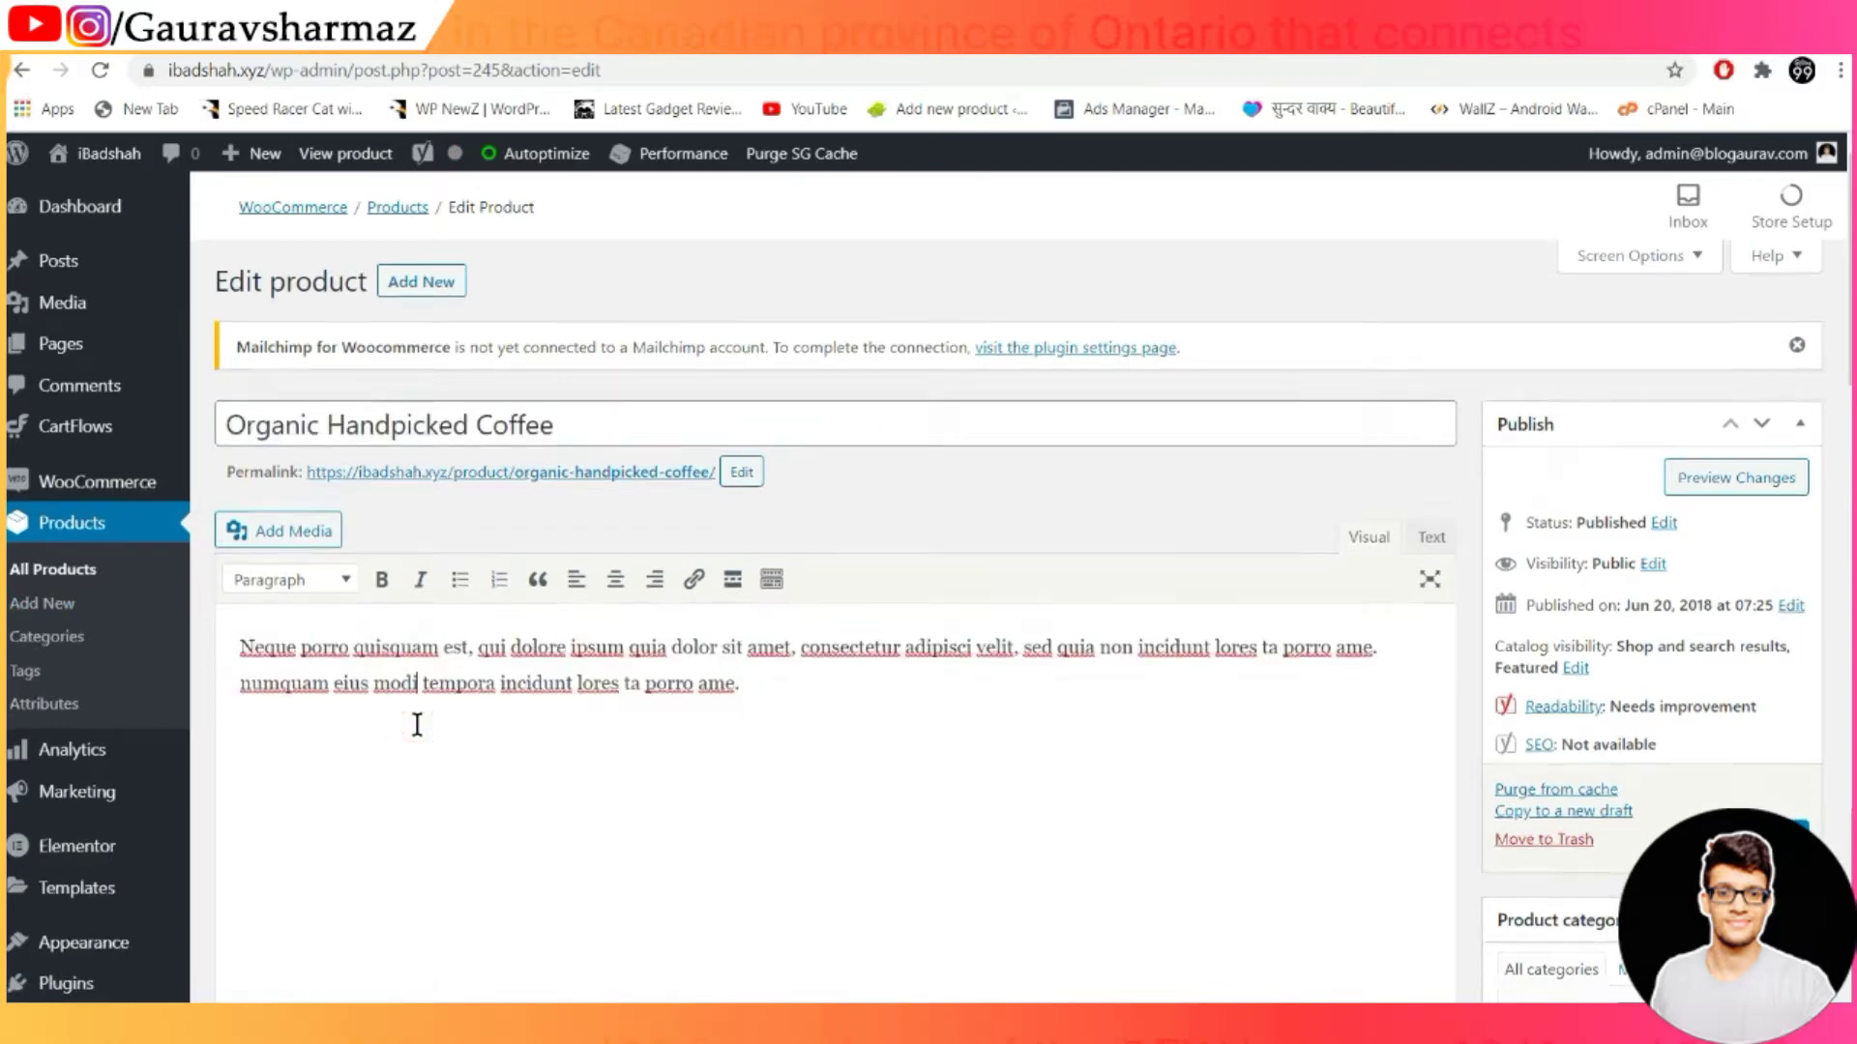
scroll(416, 725, down, 10)
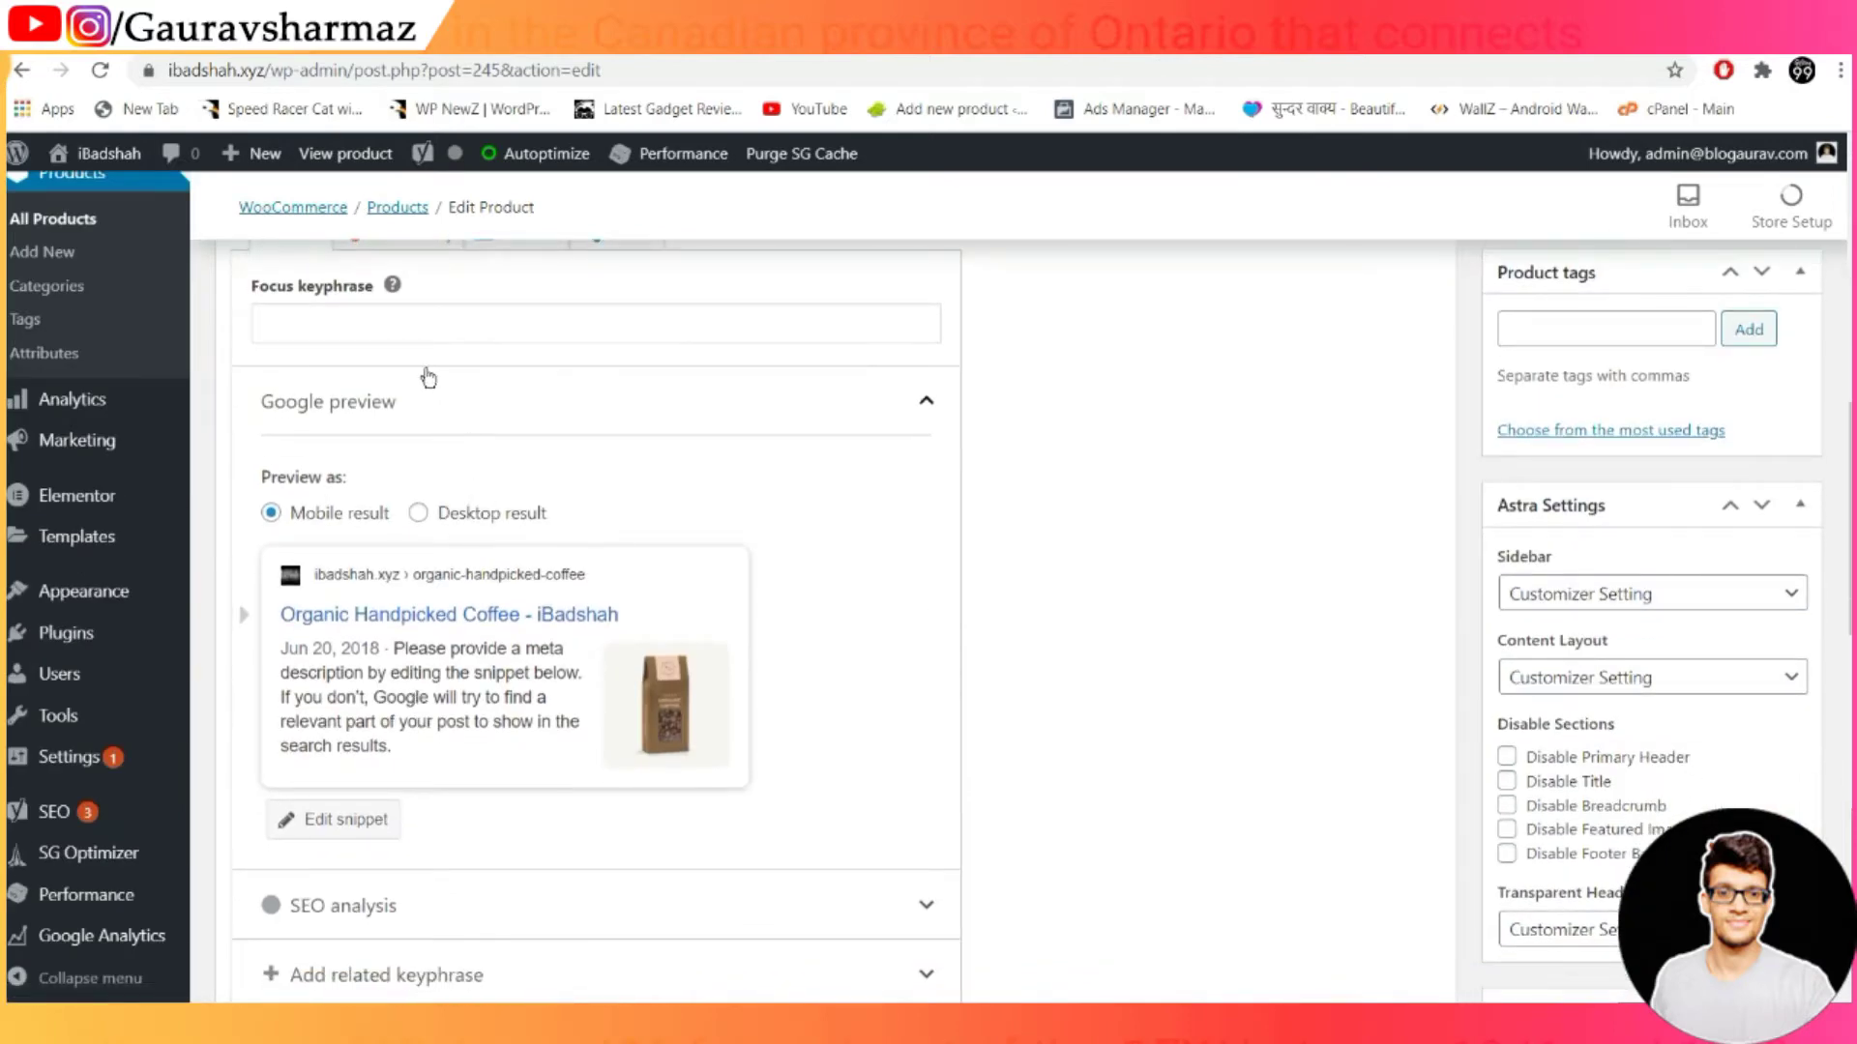
scroll(429, 377, up, 5)
click(302, 802)
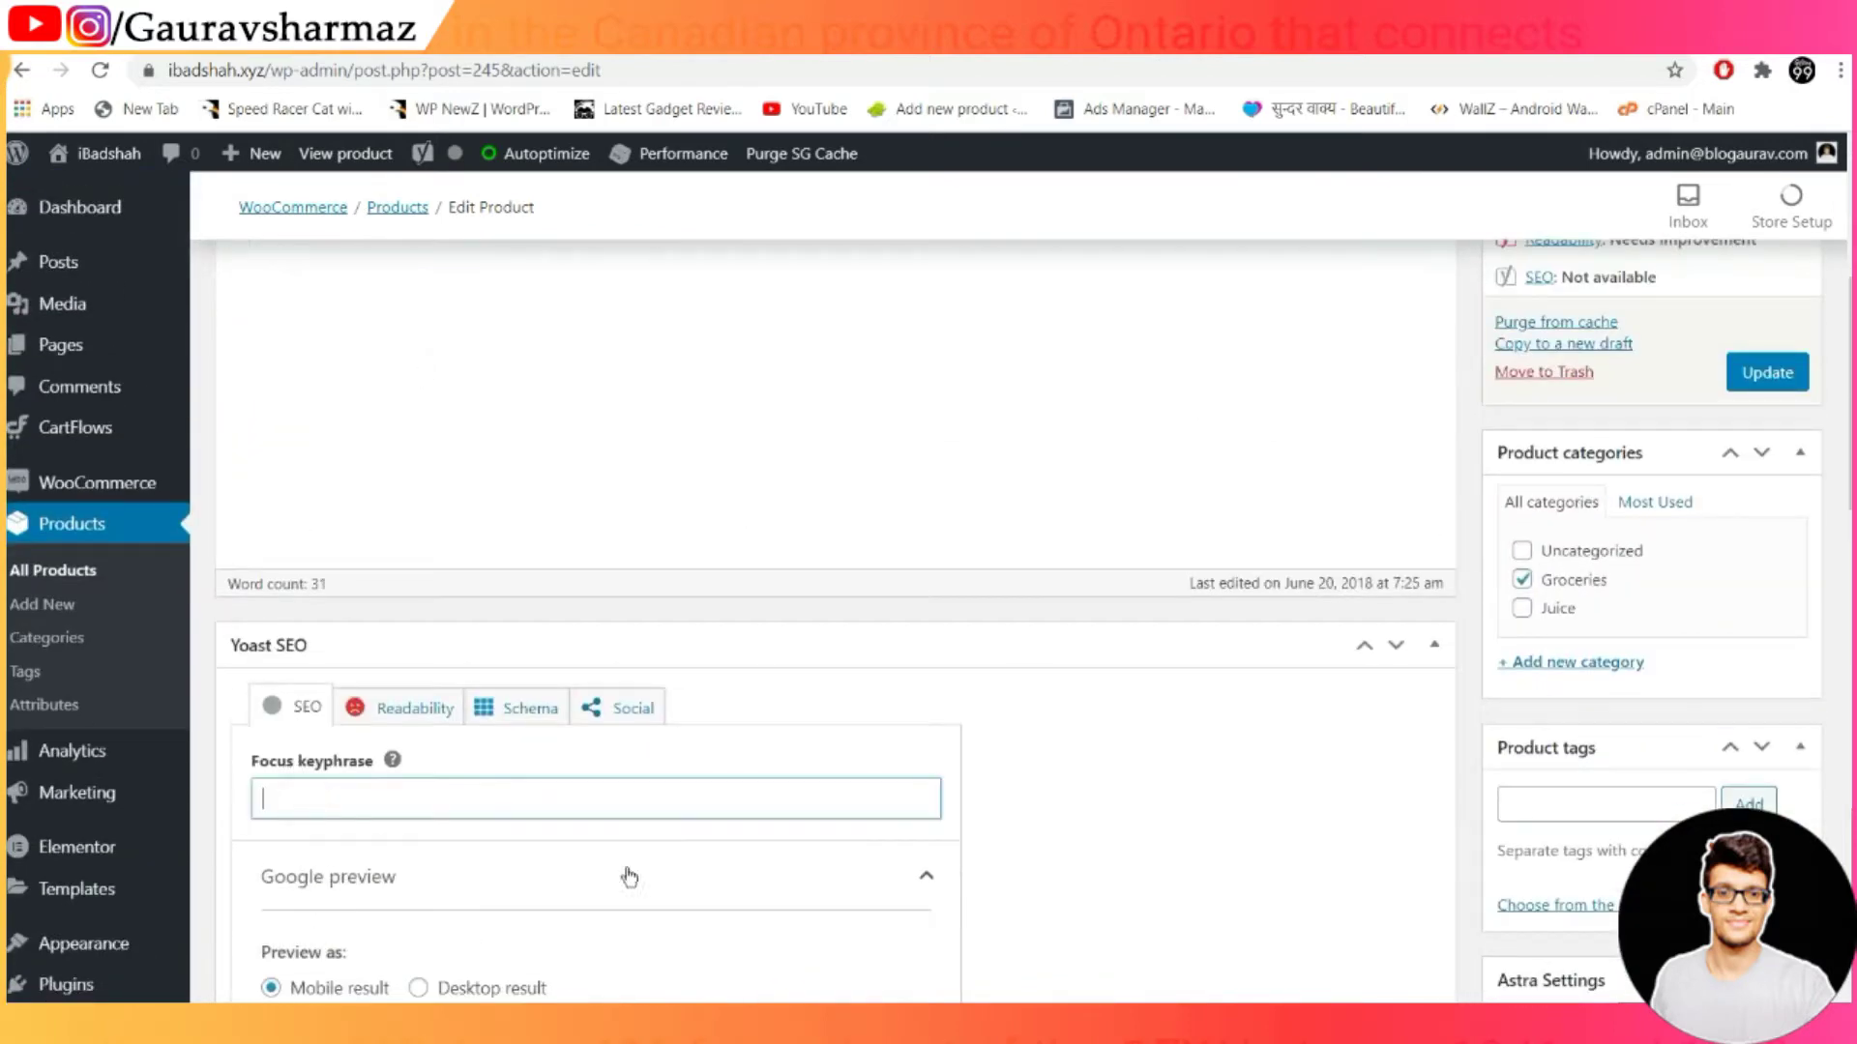
click(960, 826)
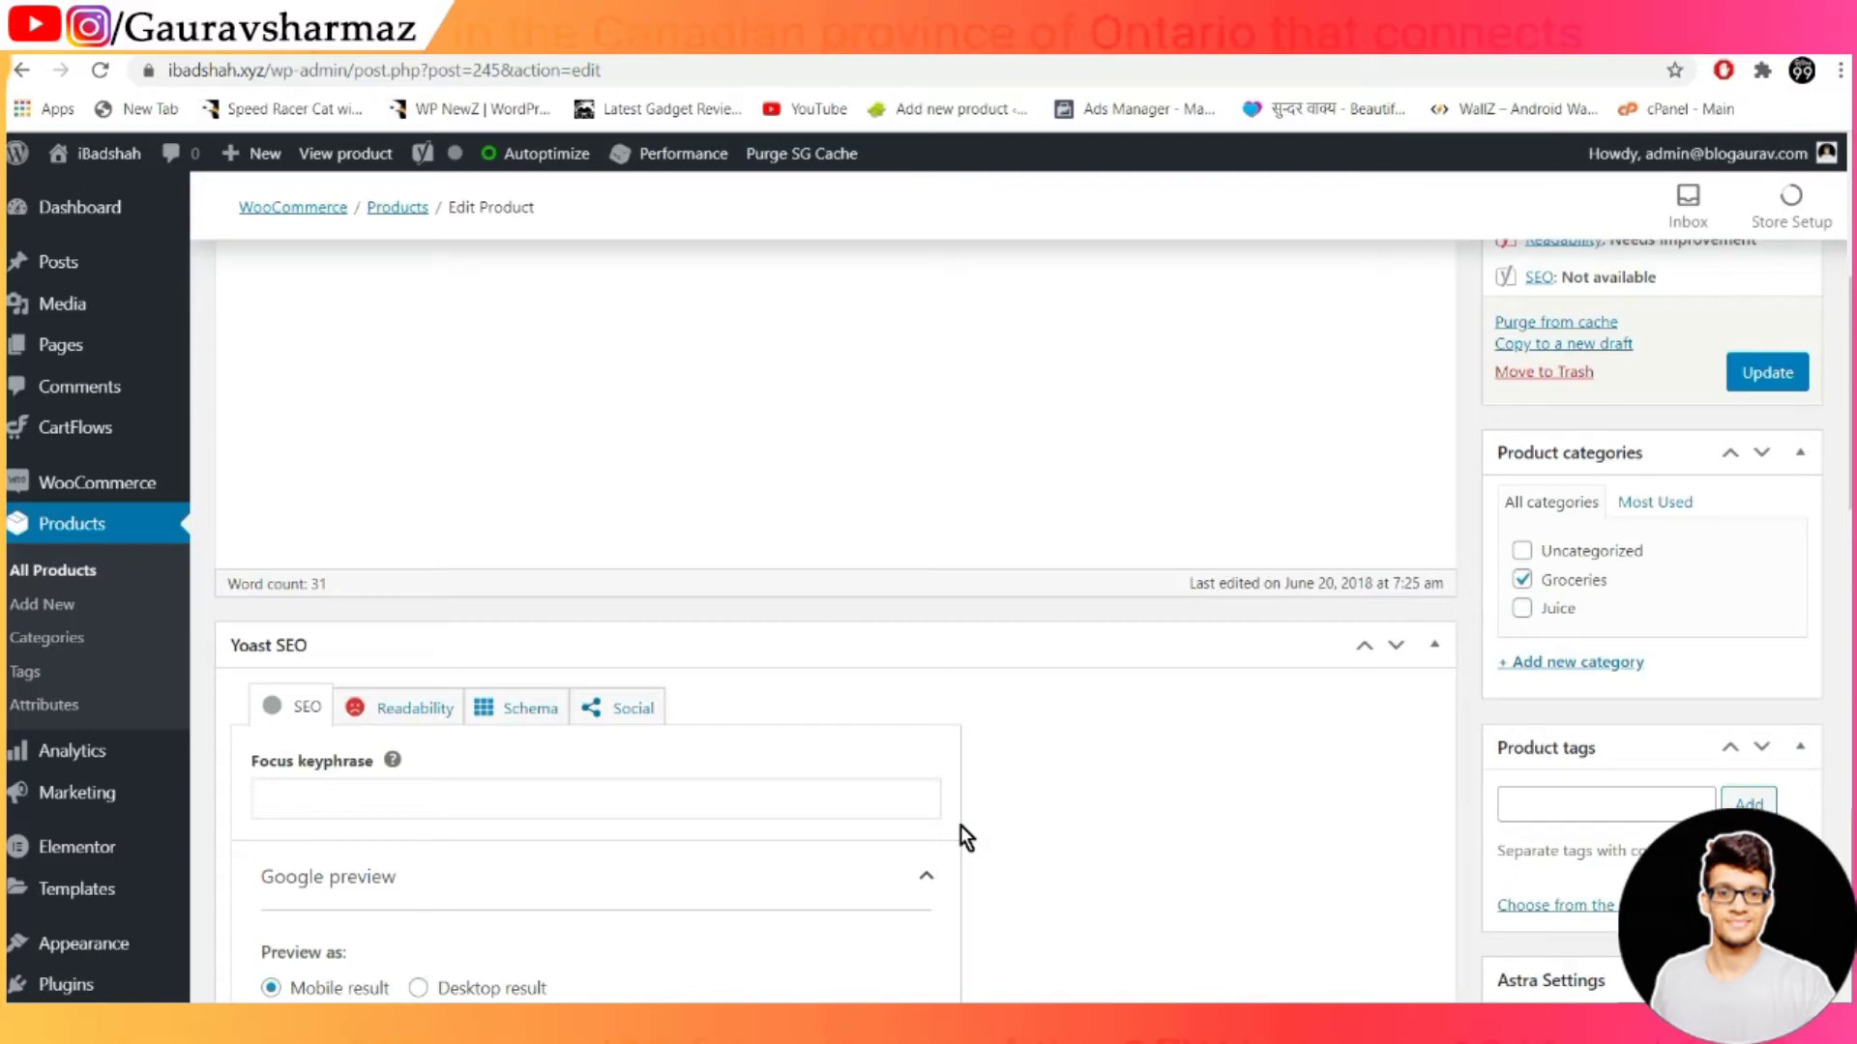
Set the coffee product's regular price to 999 in the general product data
scroll(960, 826, down, 10)
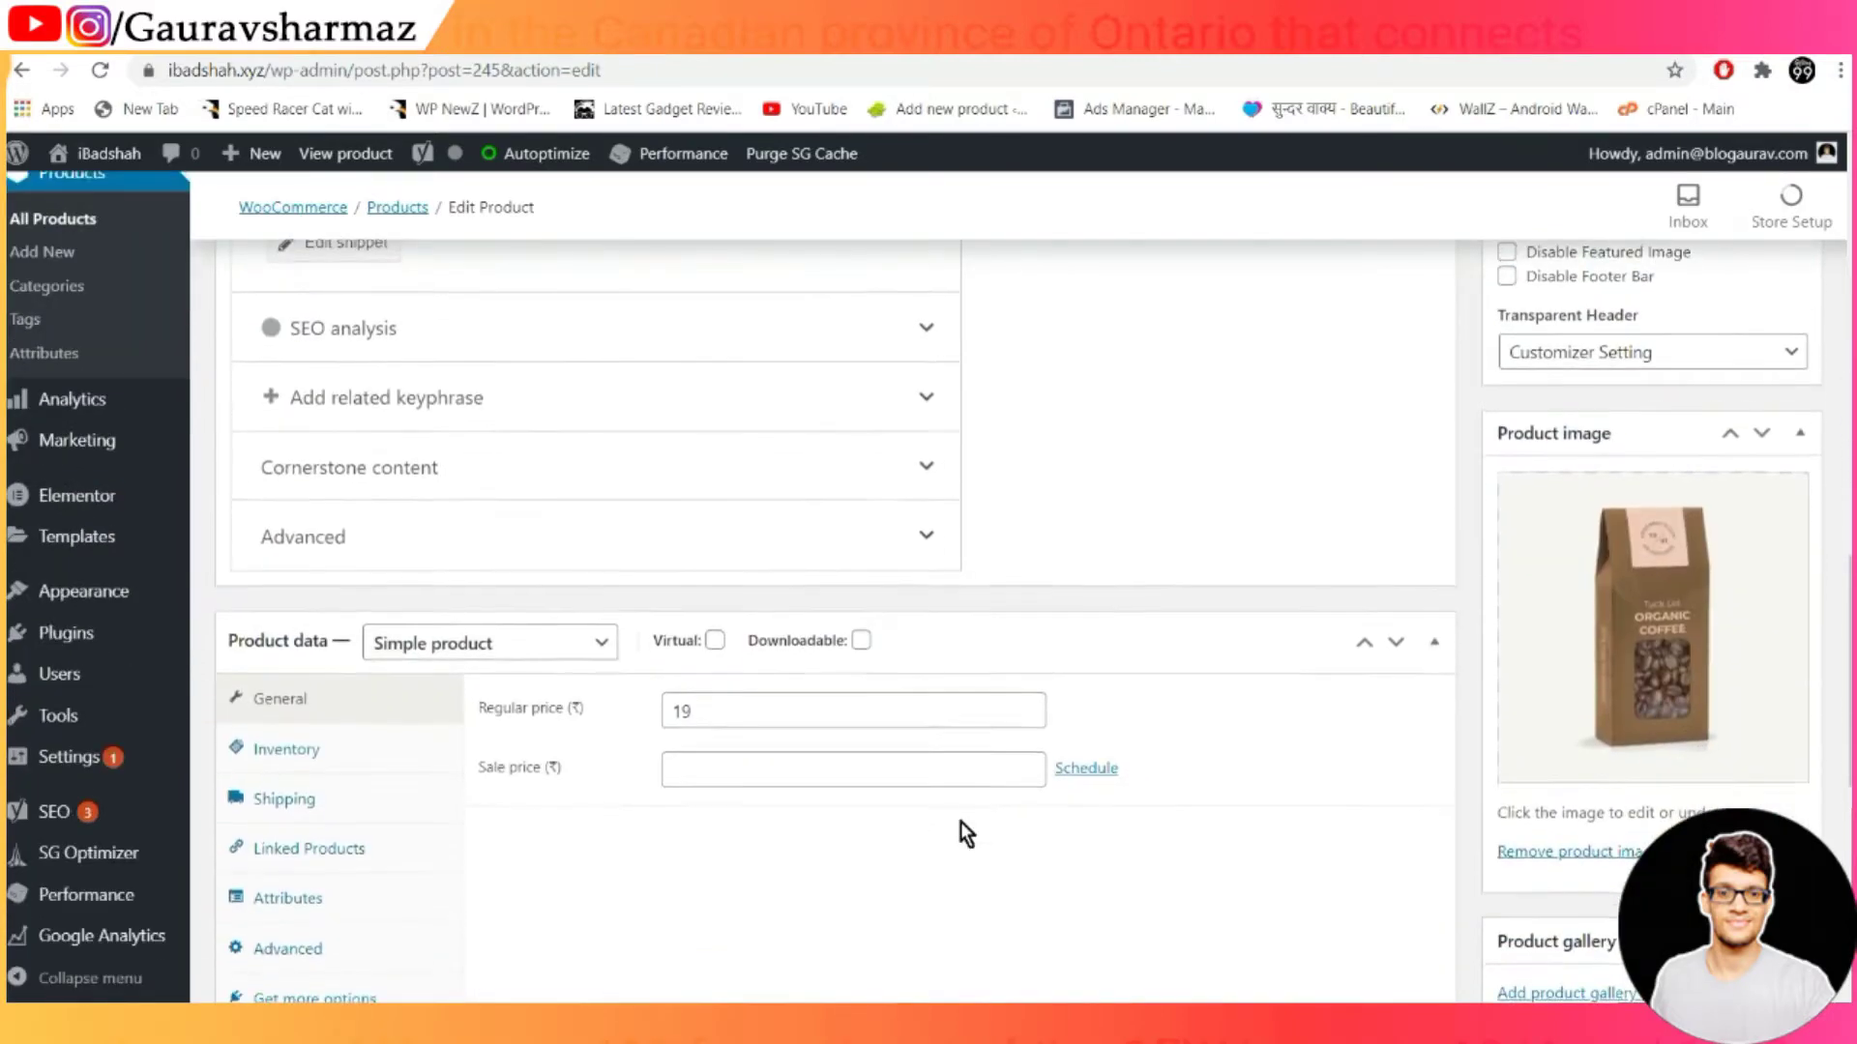
scroll(960, 821, down, 1)
double_click(753, 622)
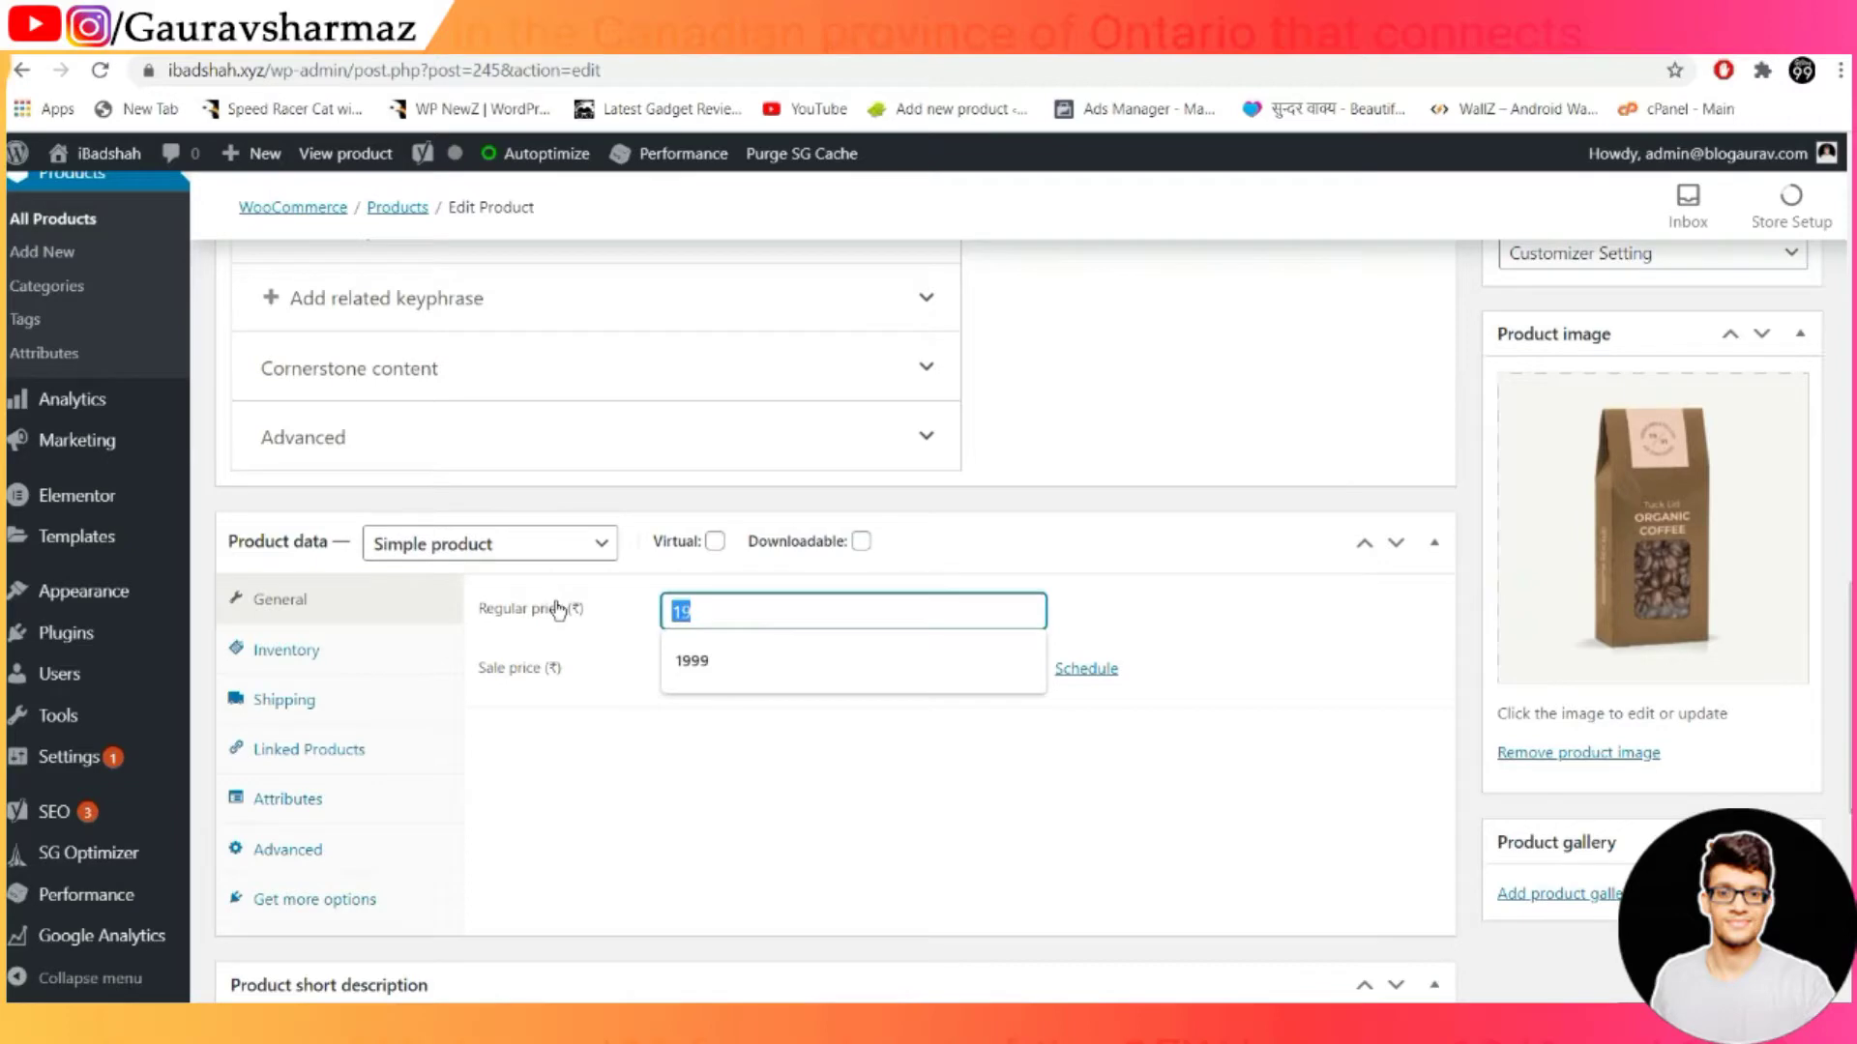
text(999)
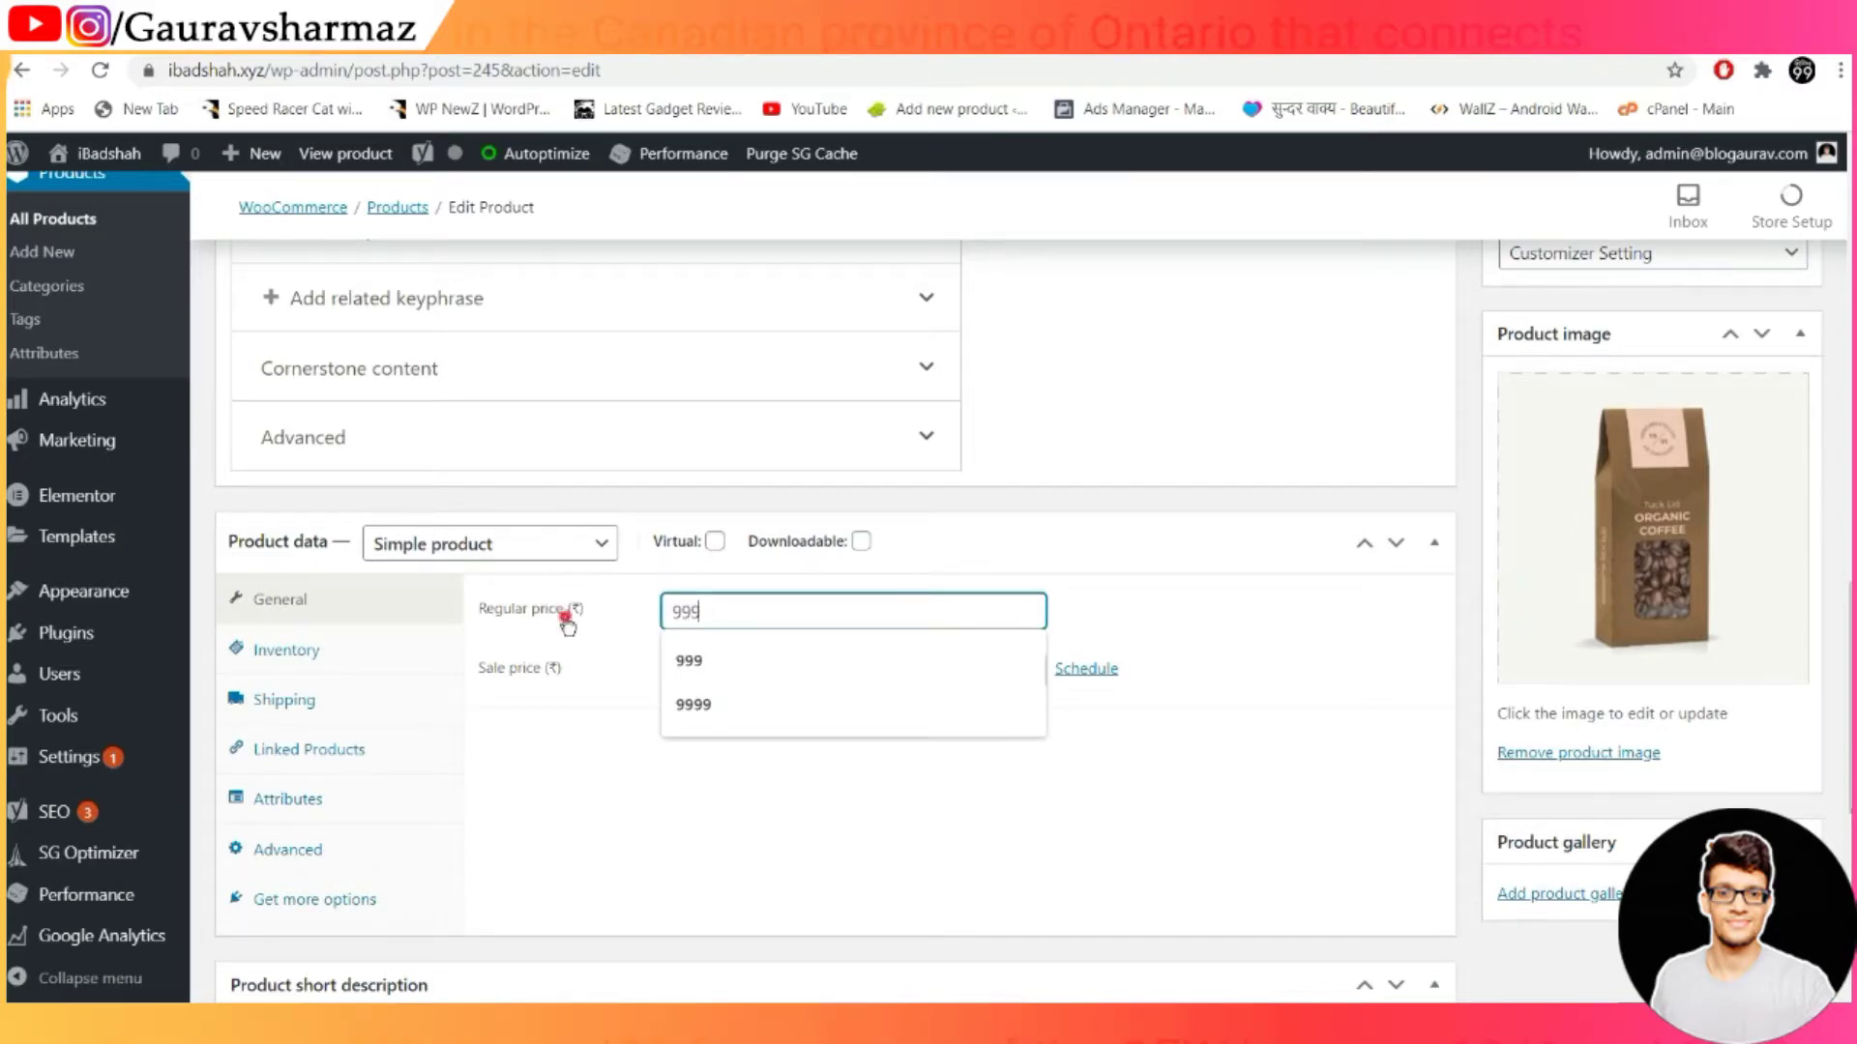
click(567, 616)
click(862, 541)
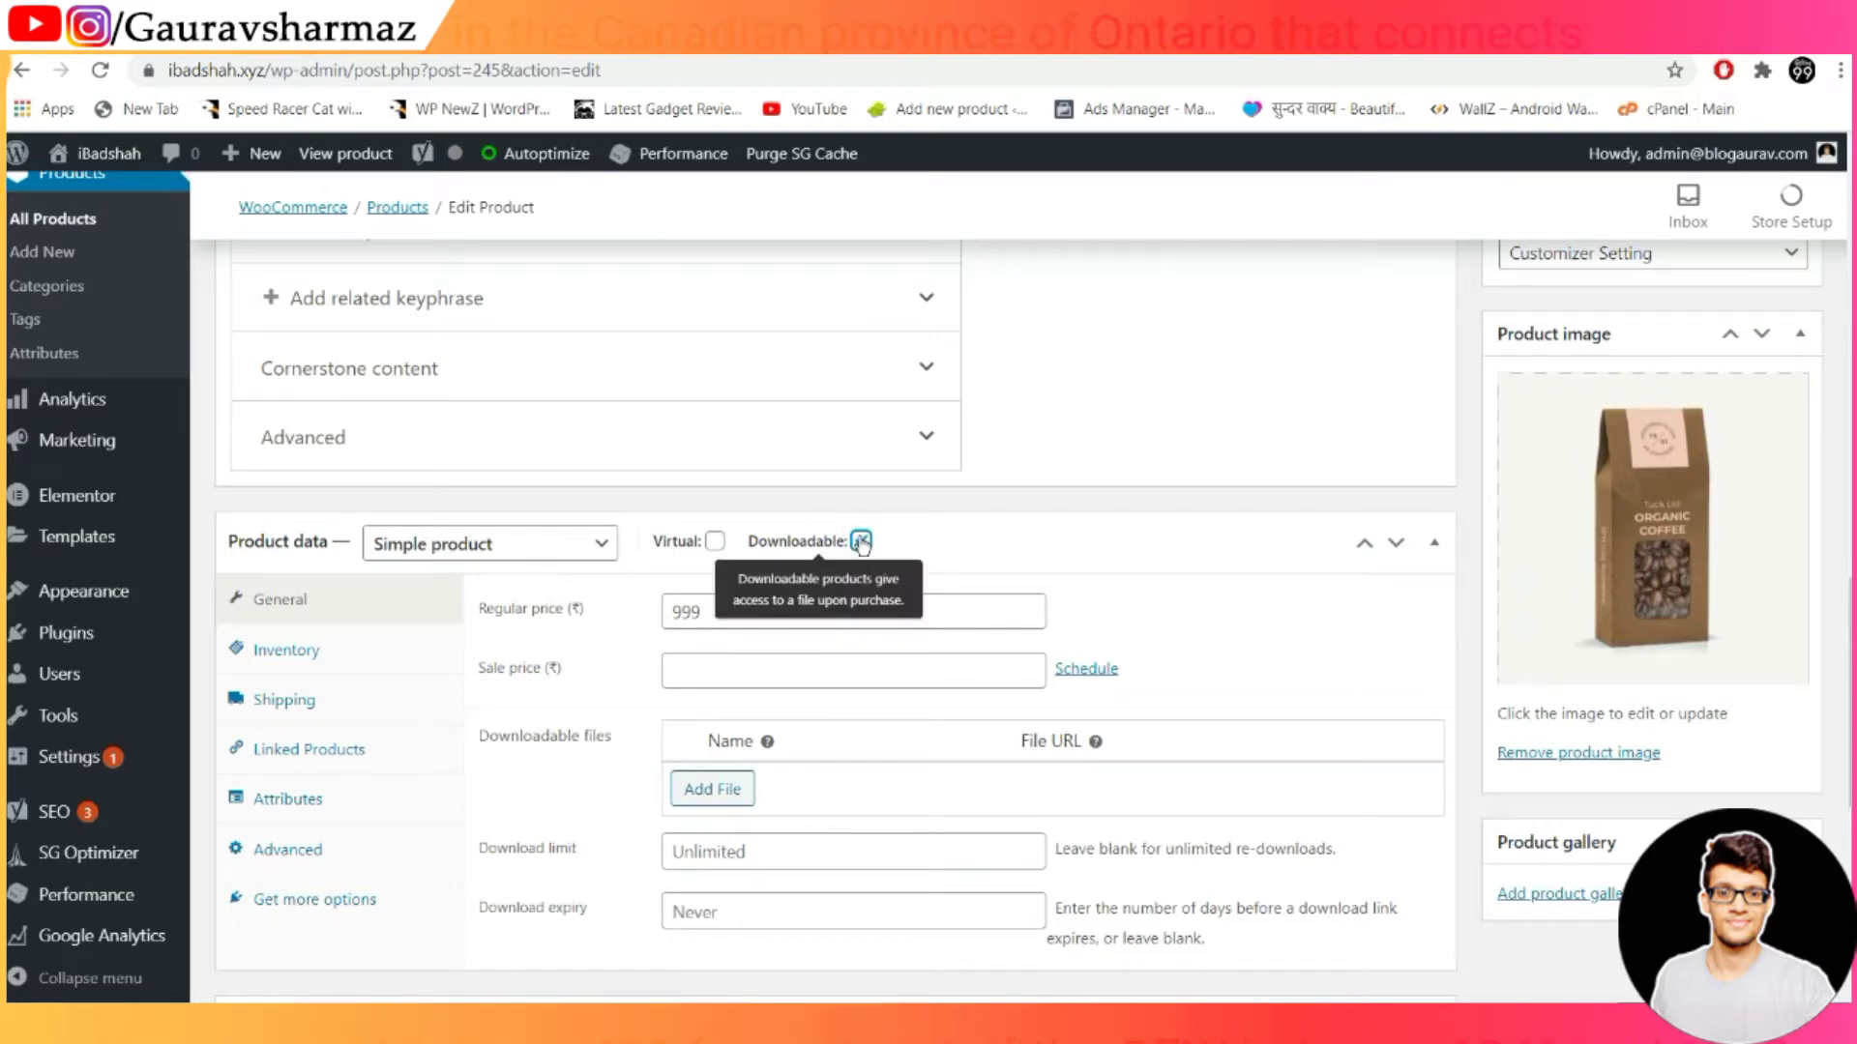
click(728, 789)
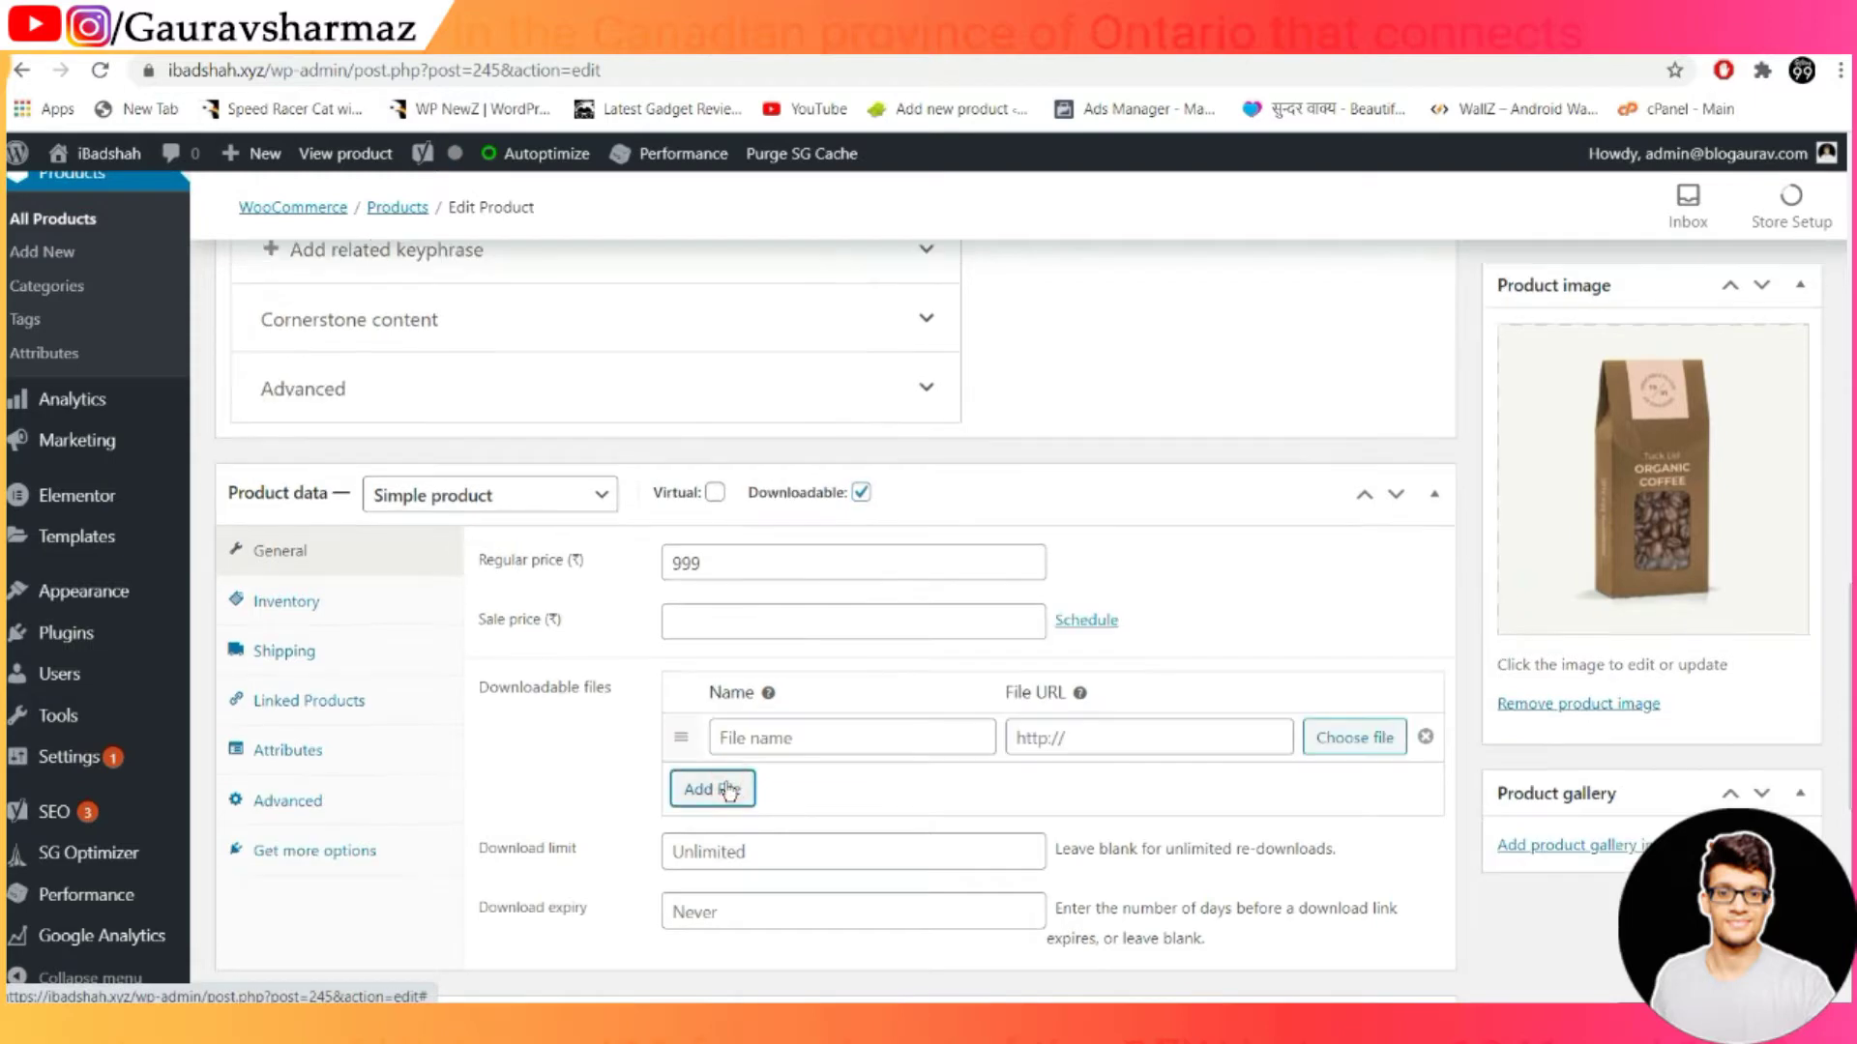
click(1337, 738)
click(1797, 200)
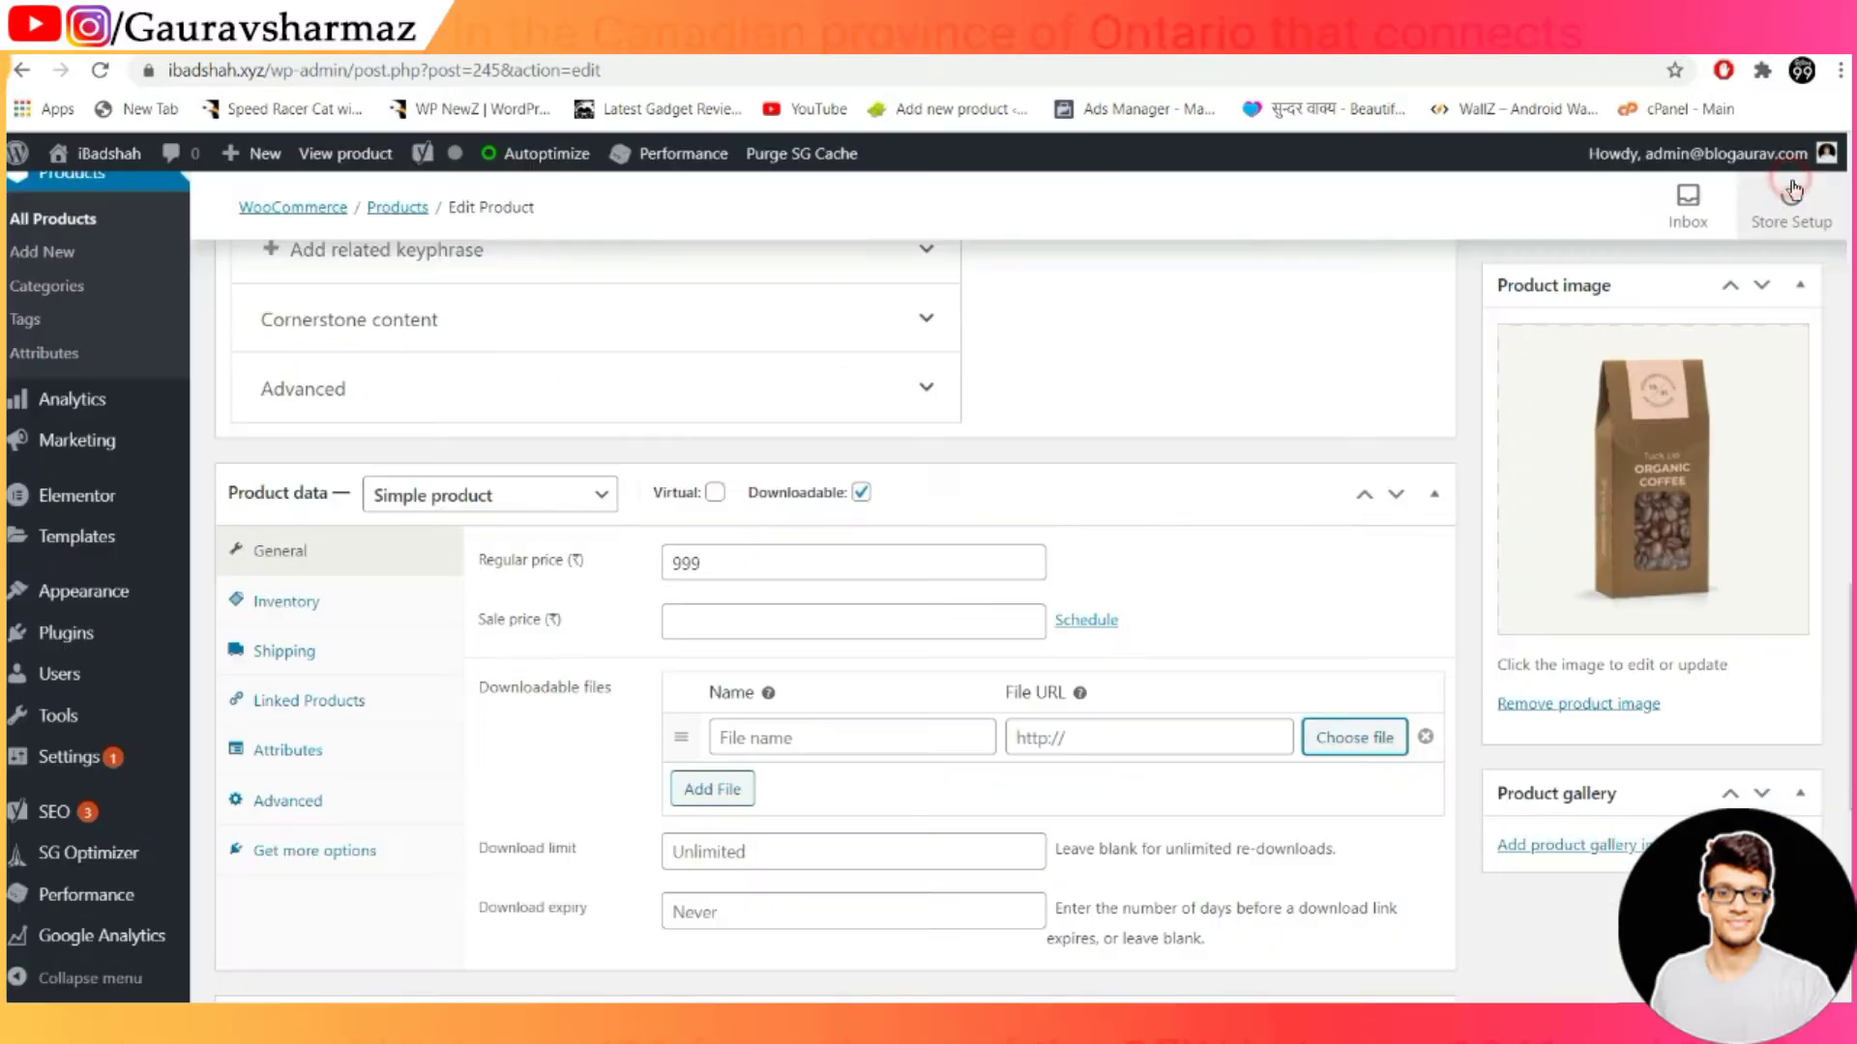
click(861, 492)
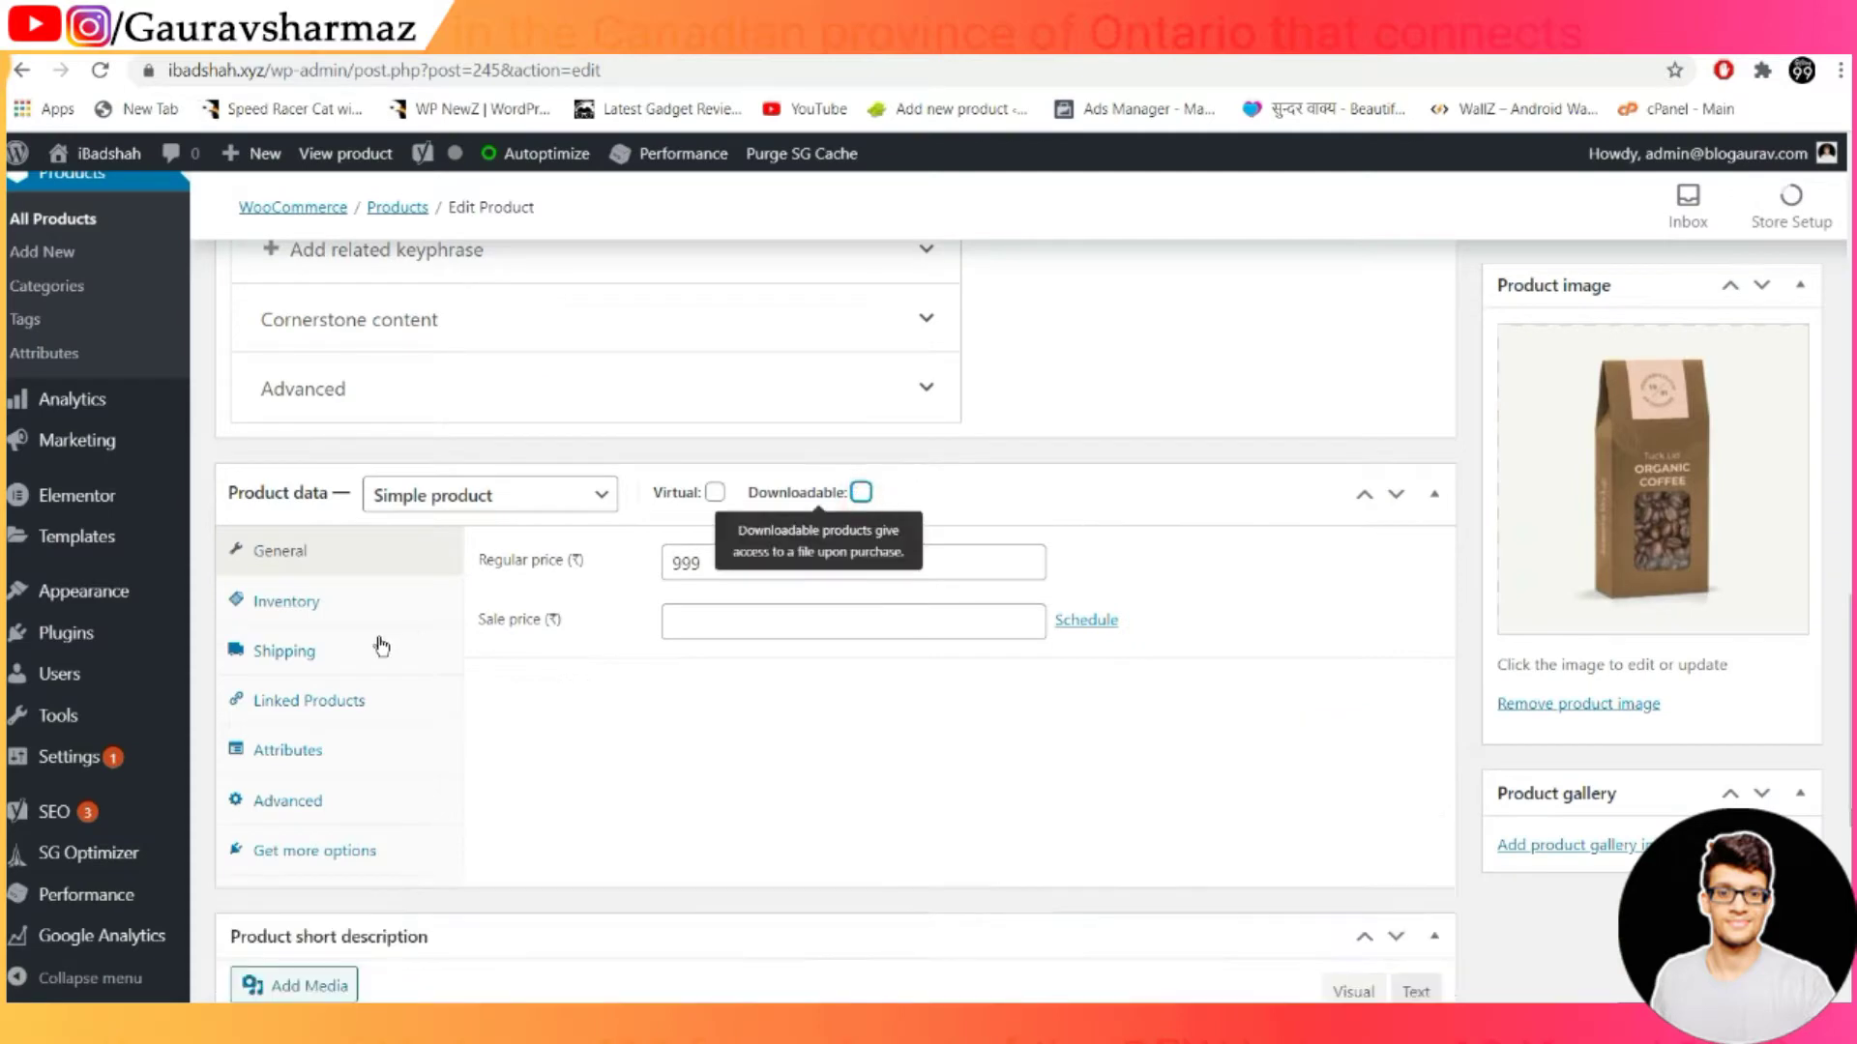
Enter 001ibadshah as the product's SKU in the inventory settings
click(288, 617)
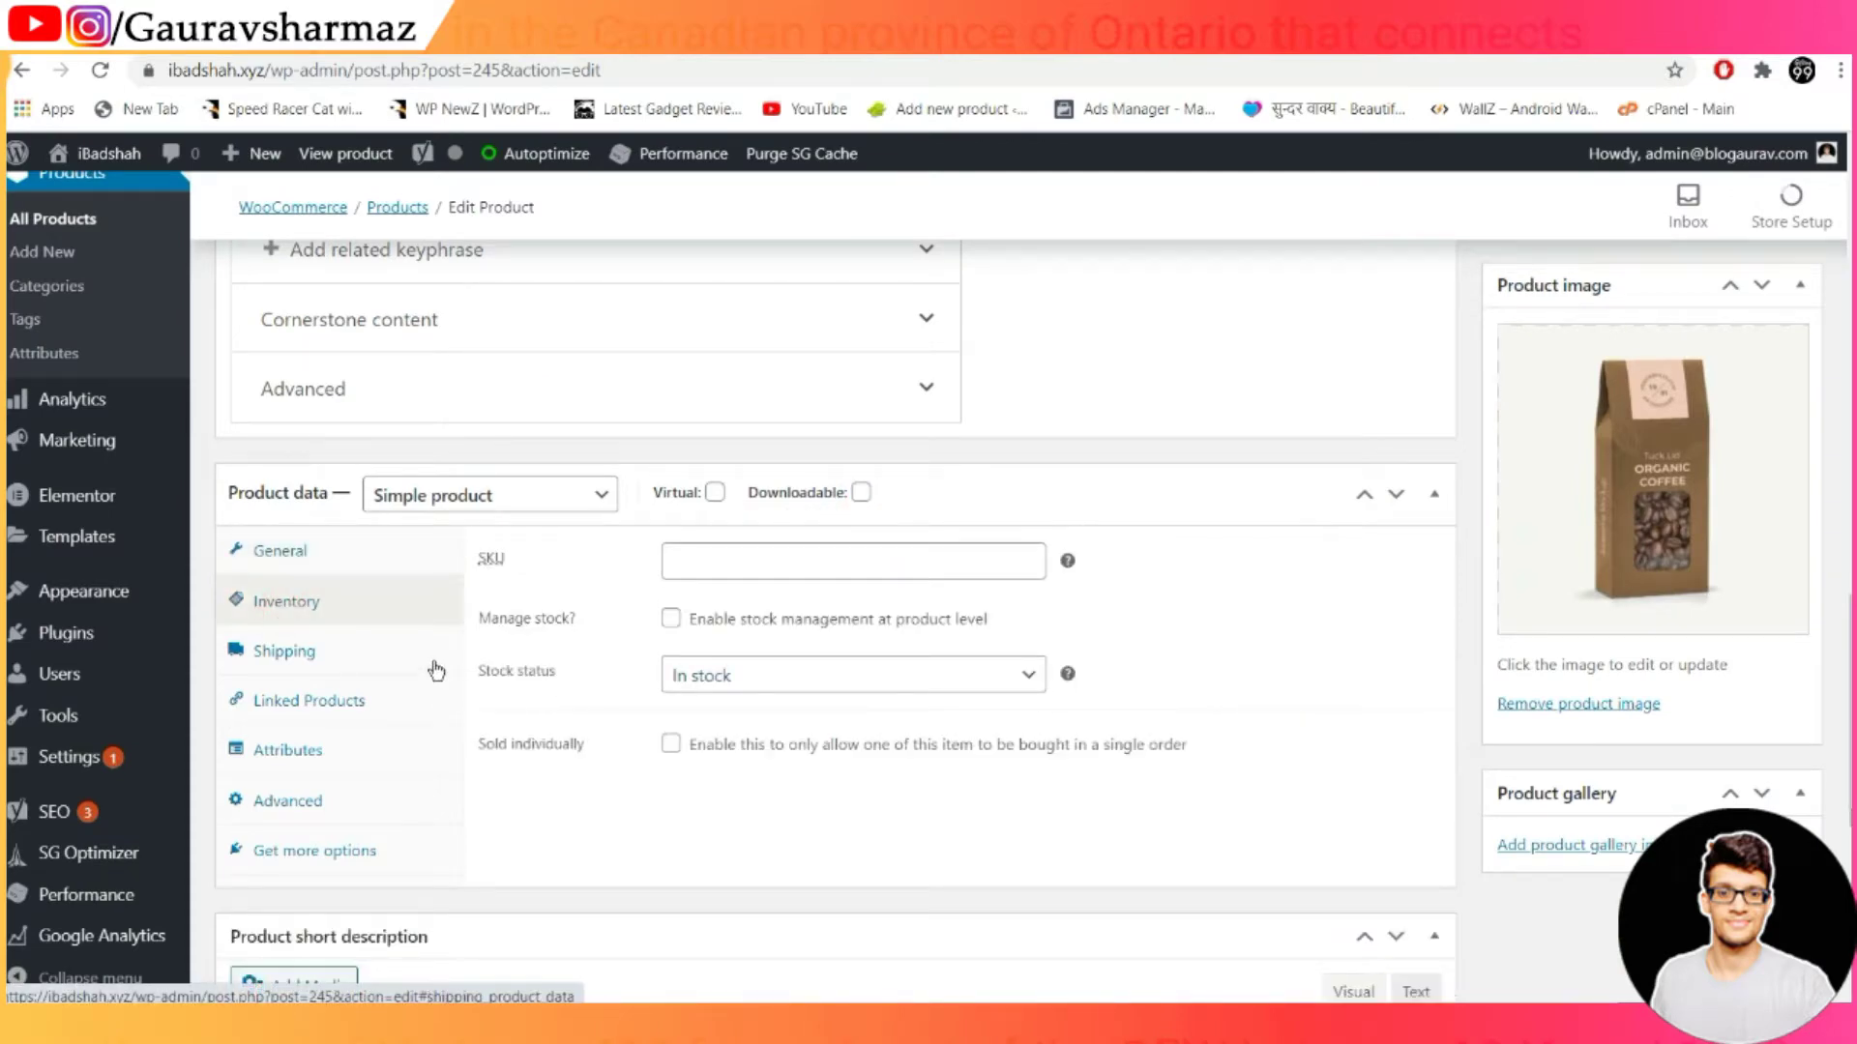
click(687, 568)
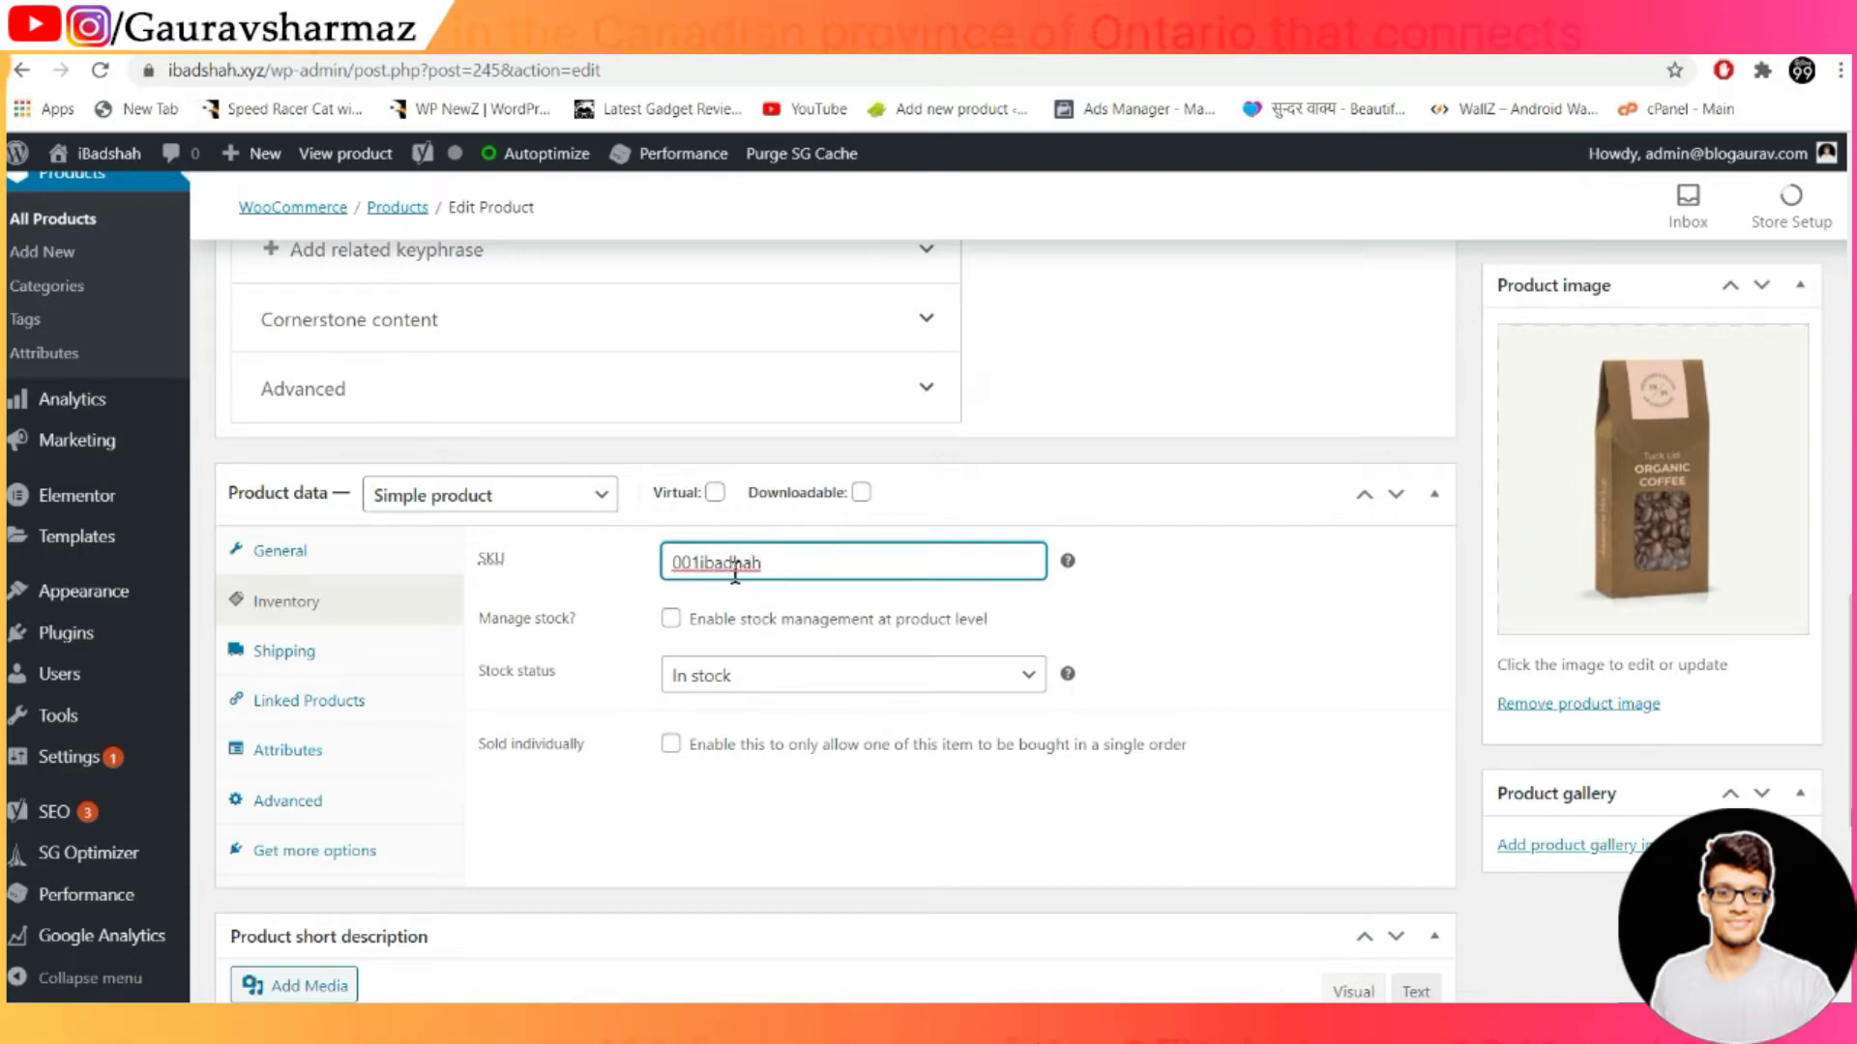
click(731, 566)
text(s)
click(540, 589)
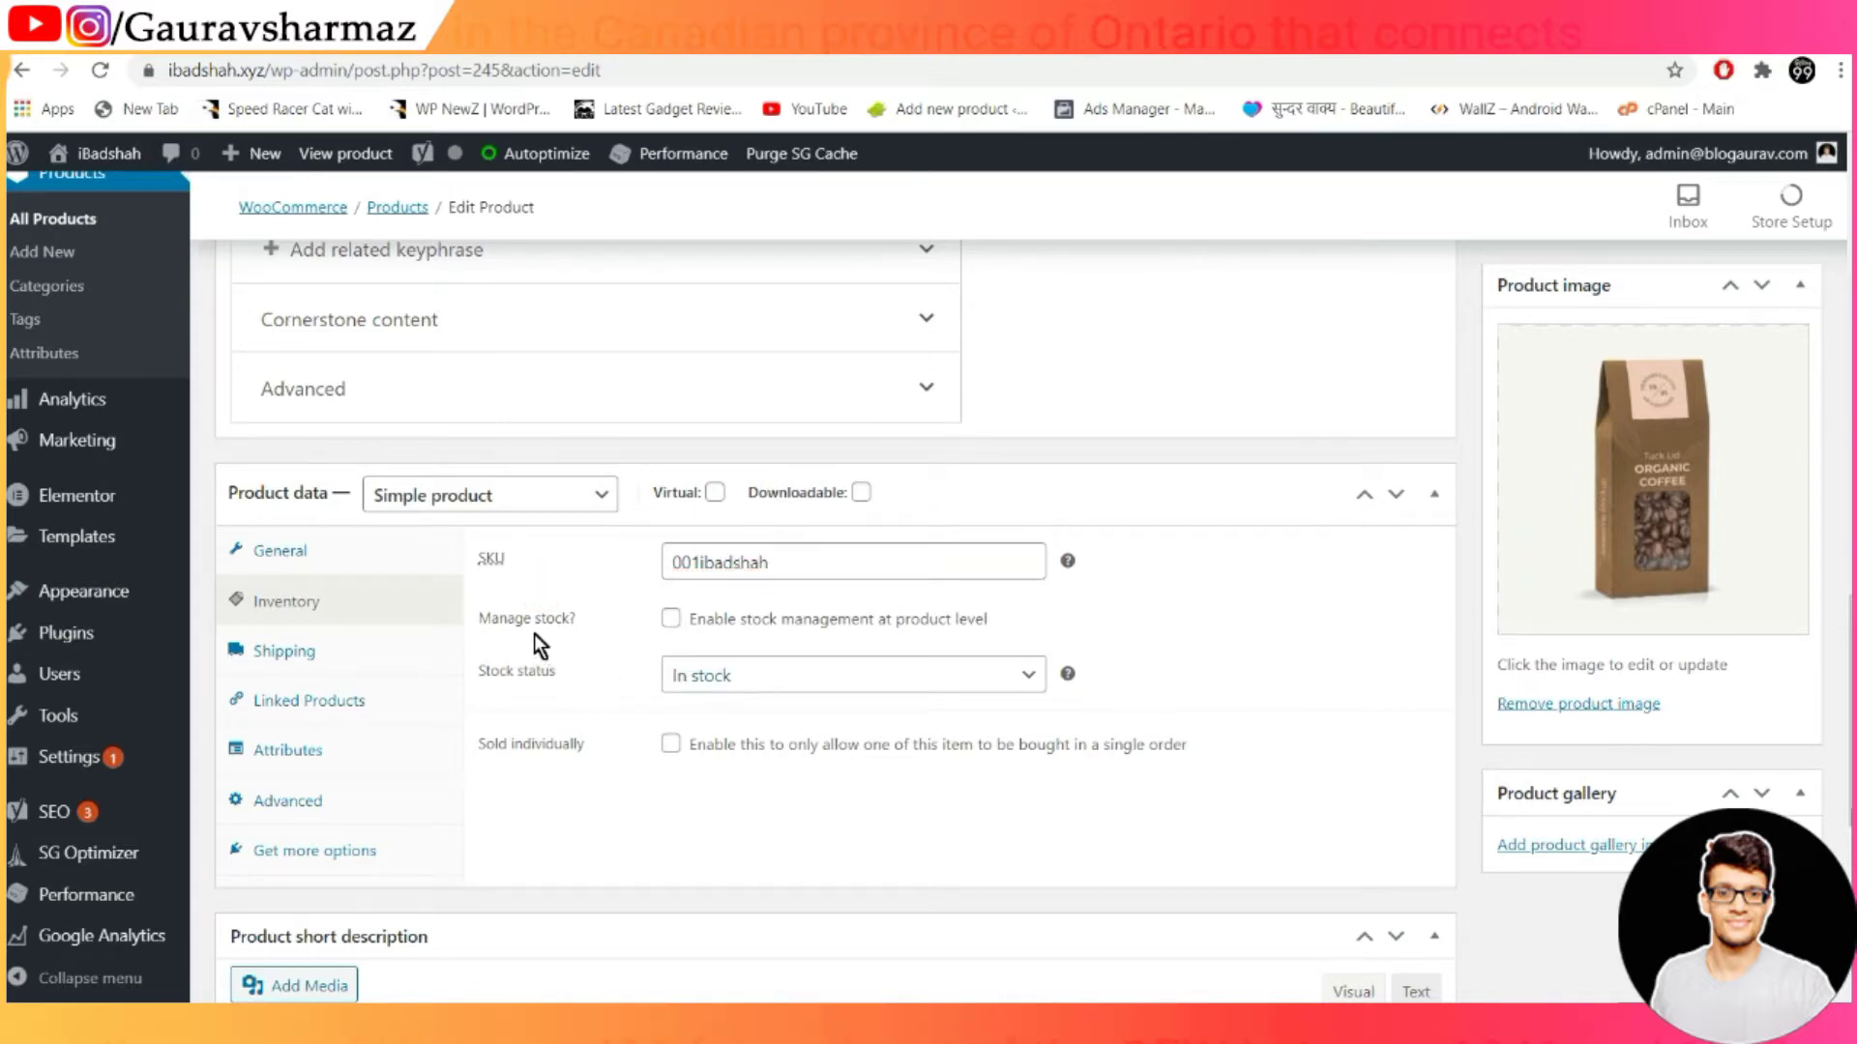
Add a custom product attribute named Color to the coffee product
click(311, 646)
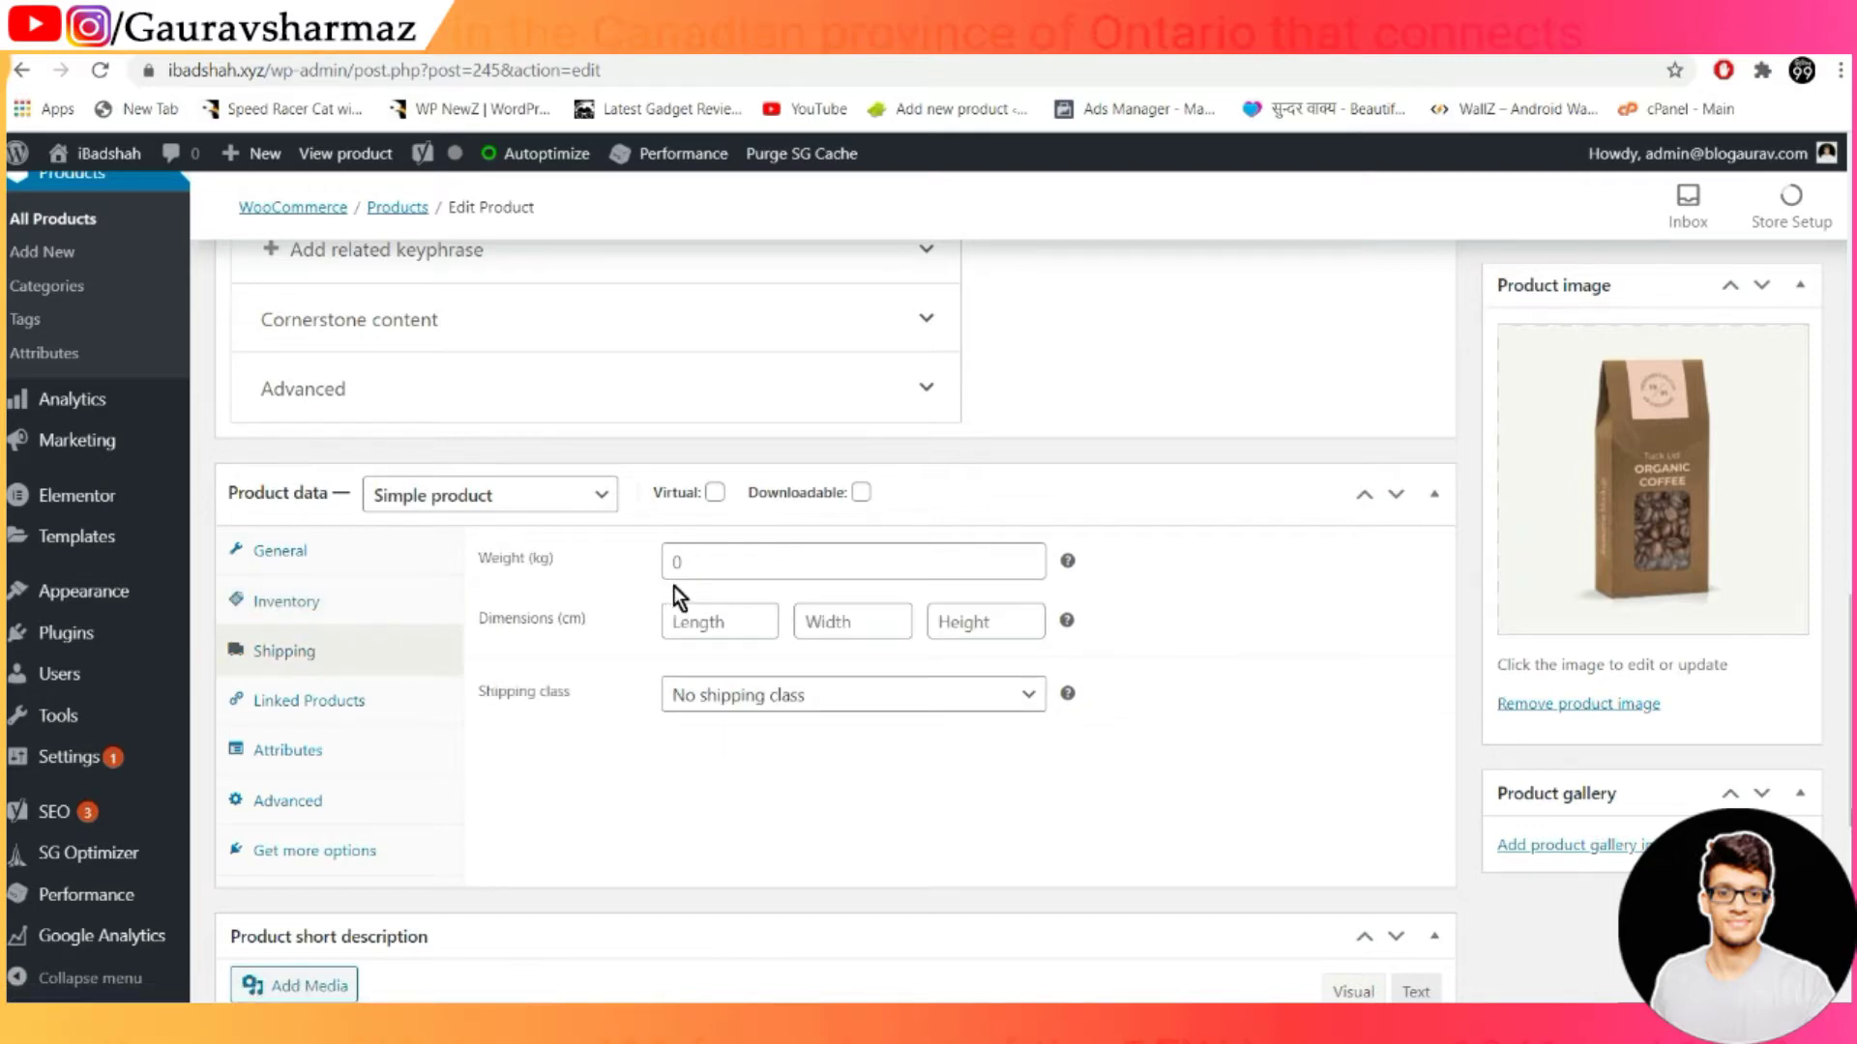
click(383, 703)
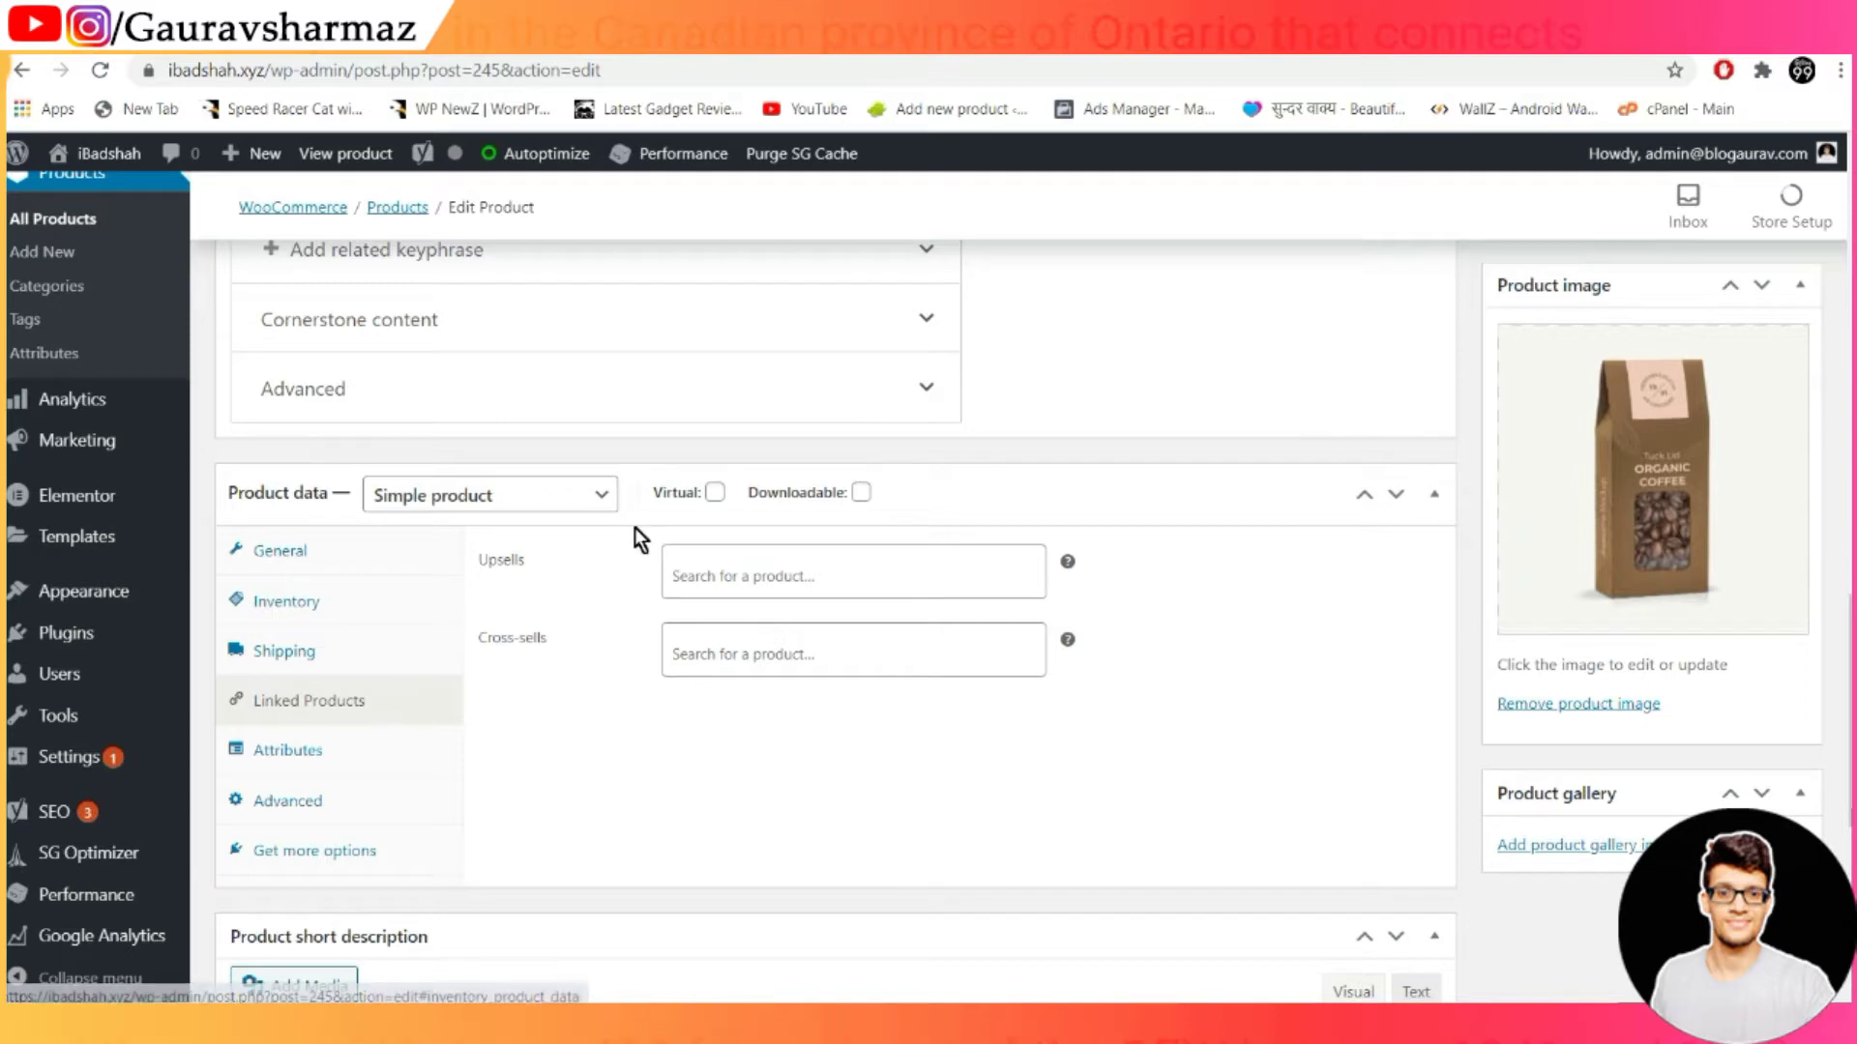
click(310, 752)
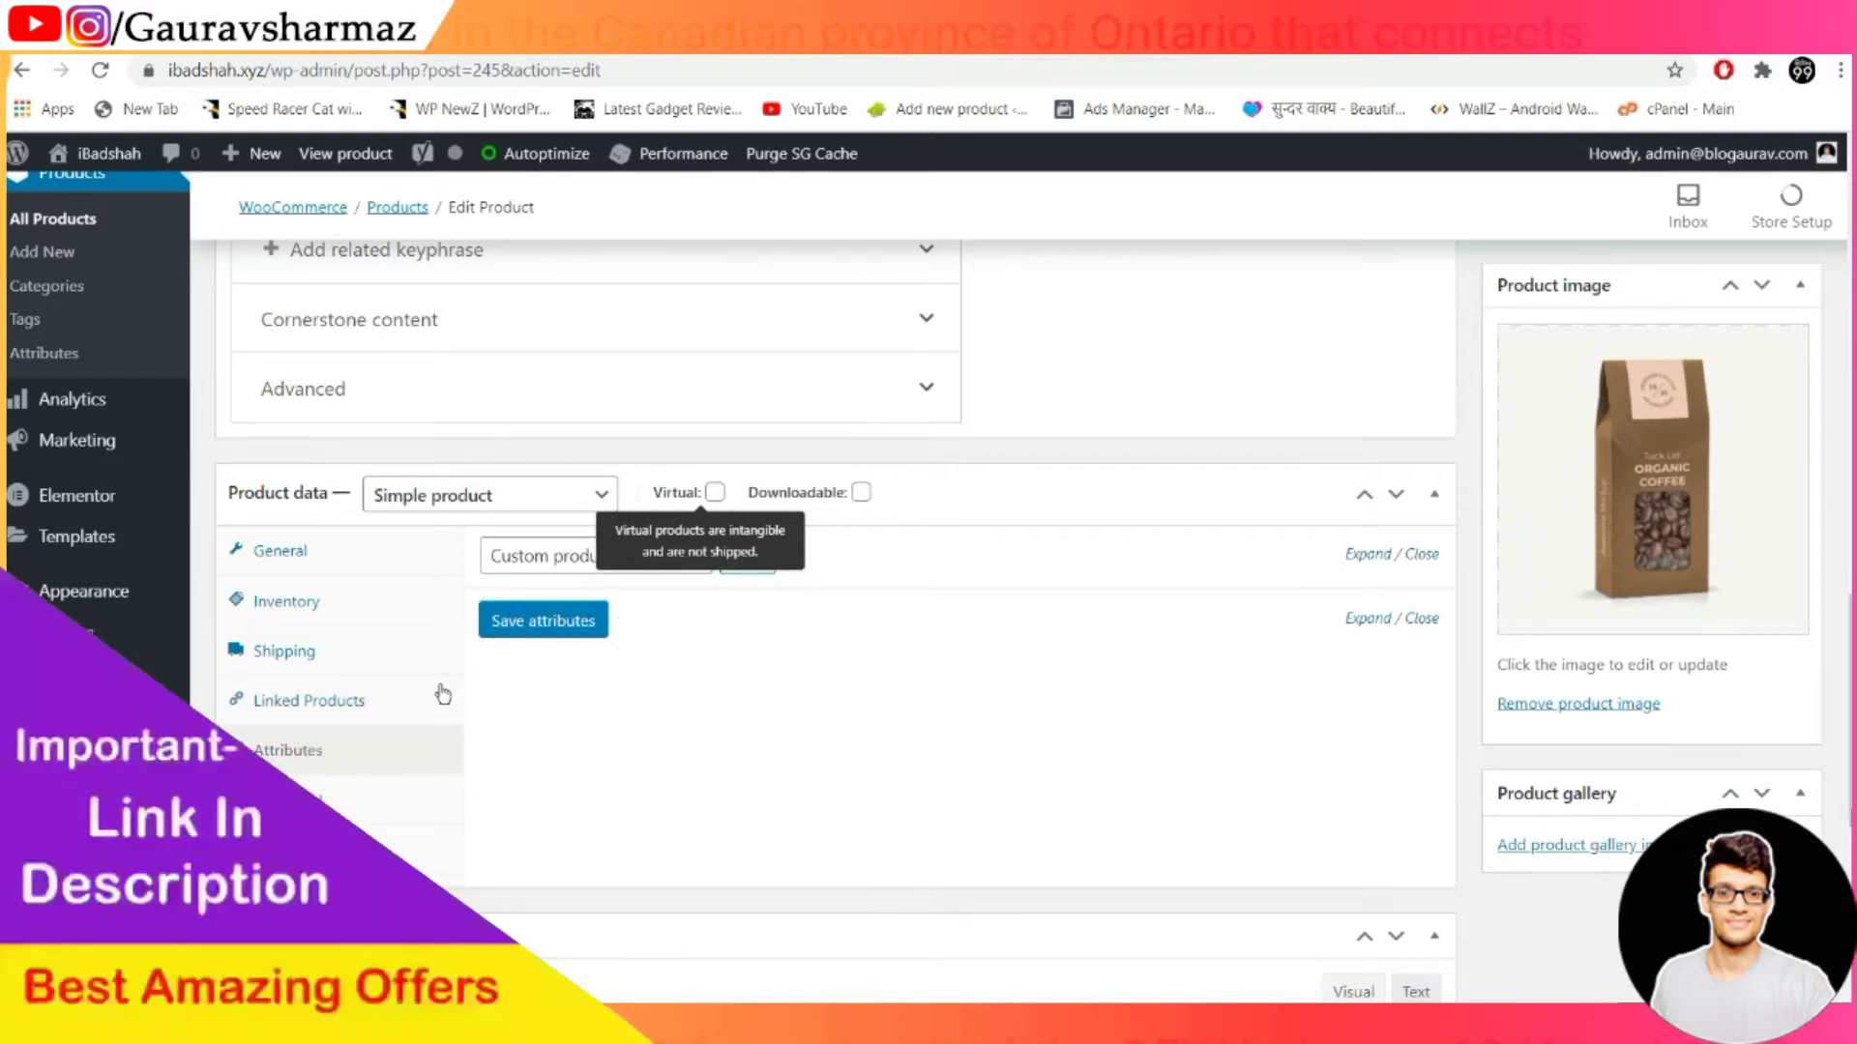
click(557, 561)
click(754, 605)
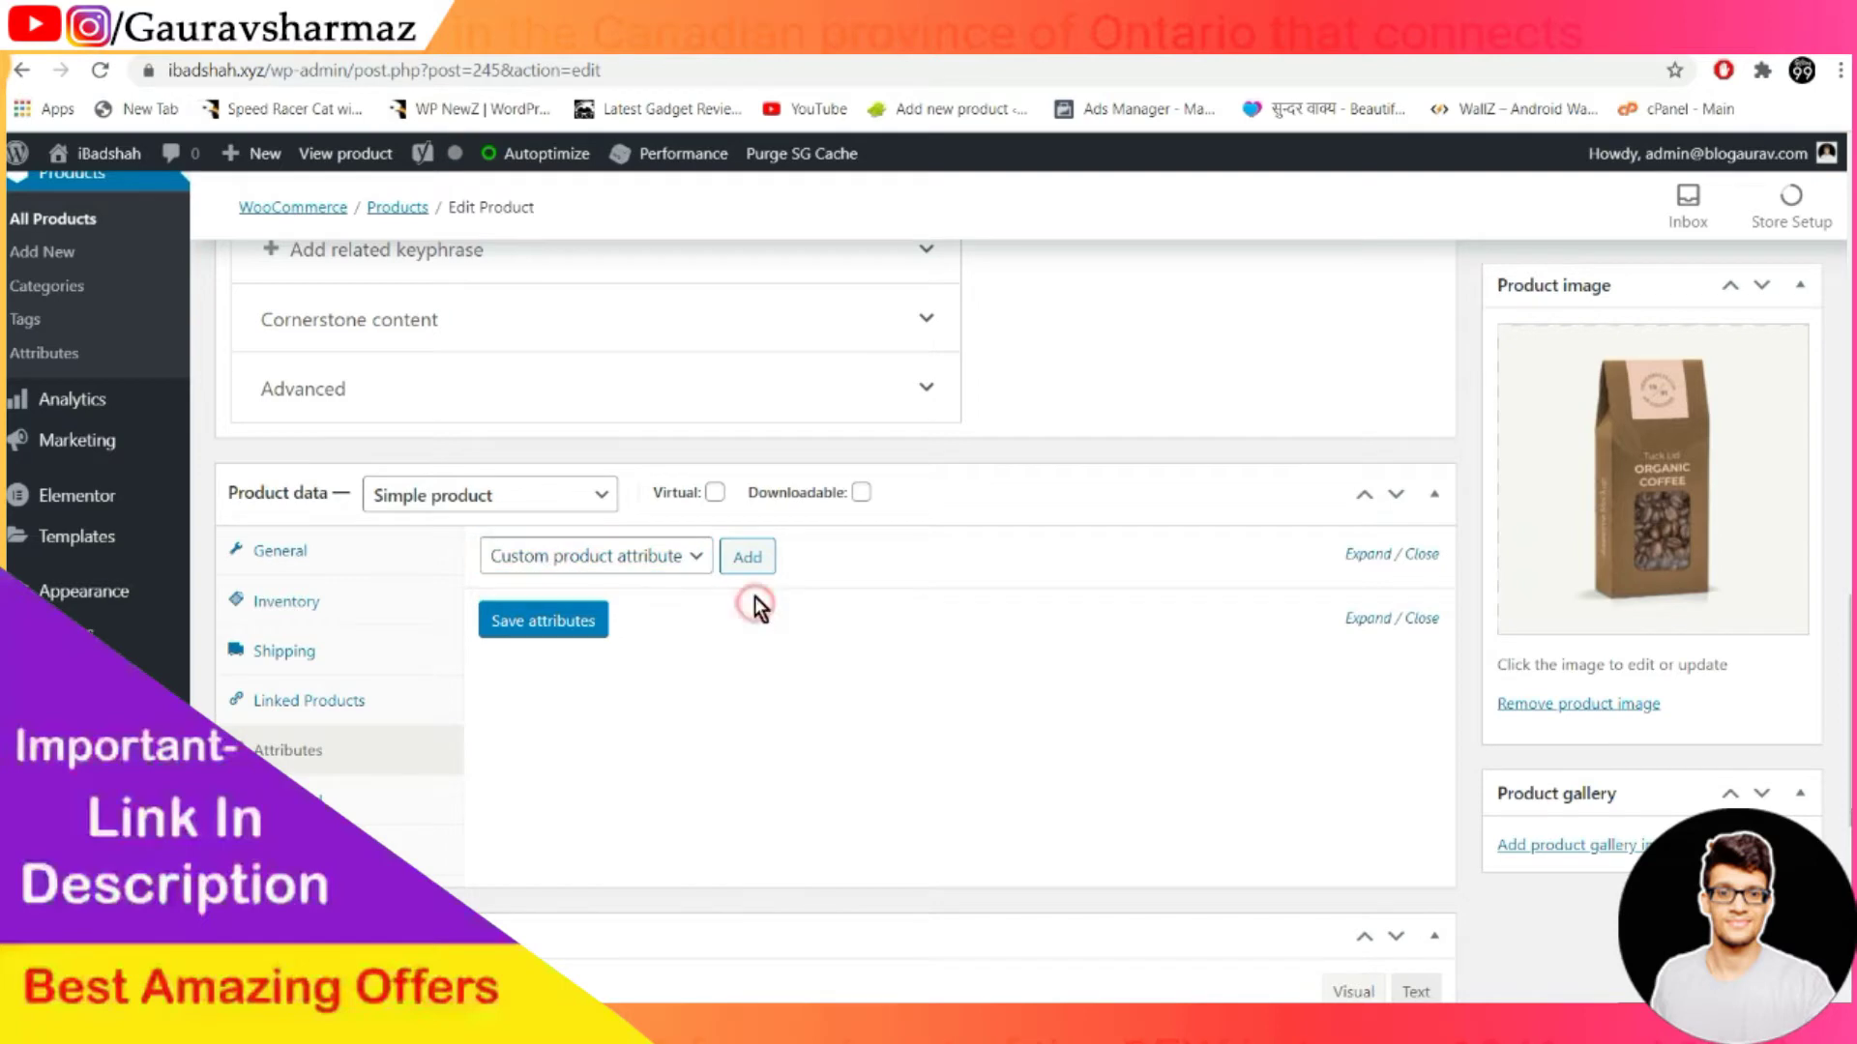
click(750, 566)
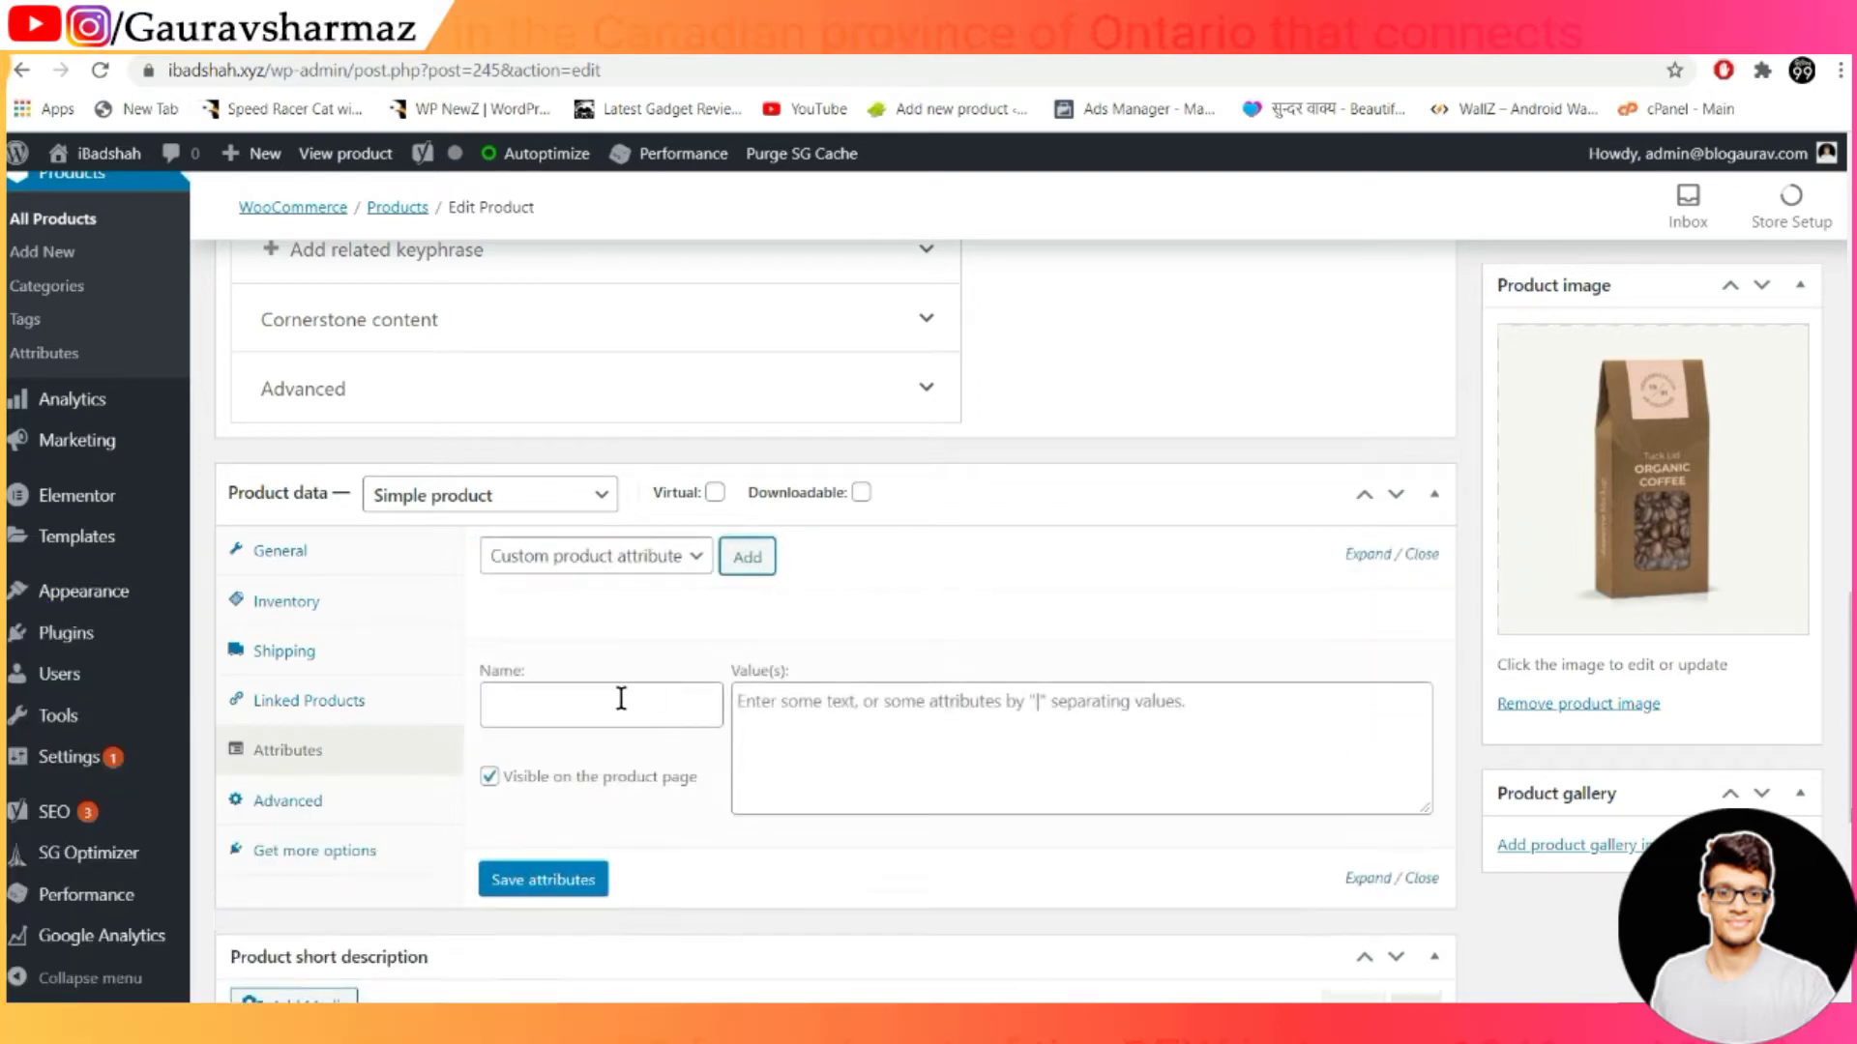
click(619, 696)
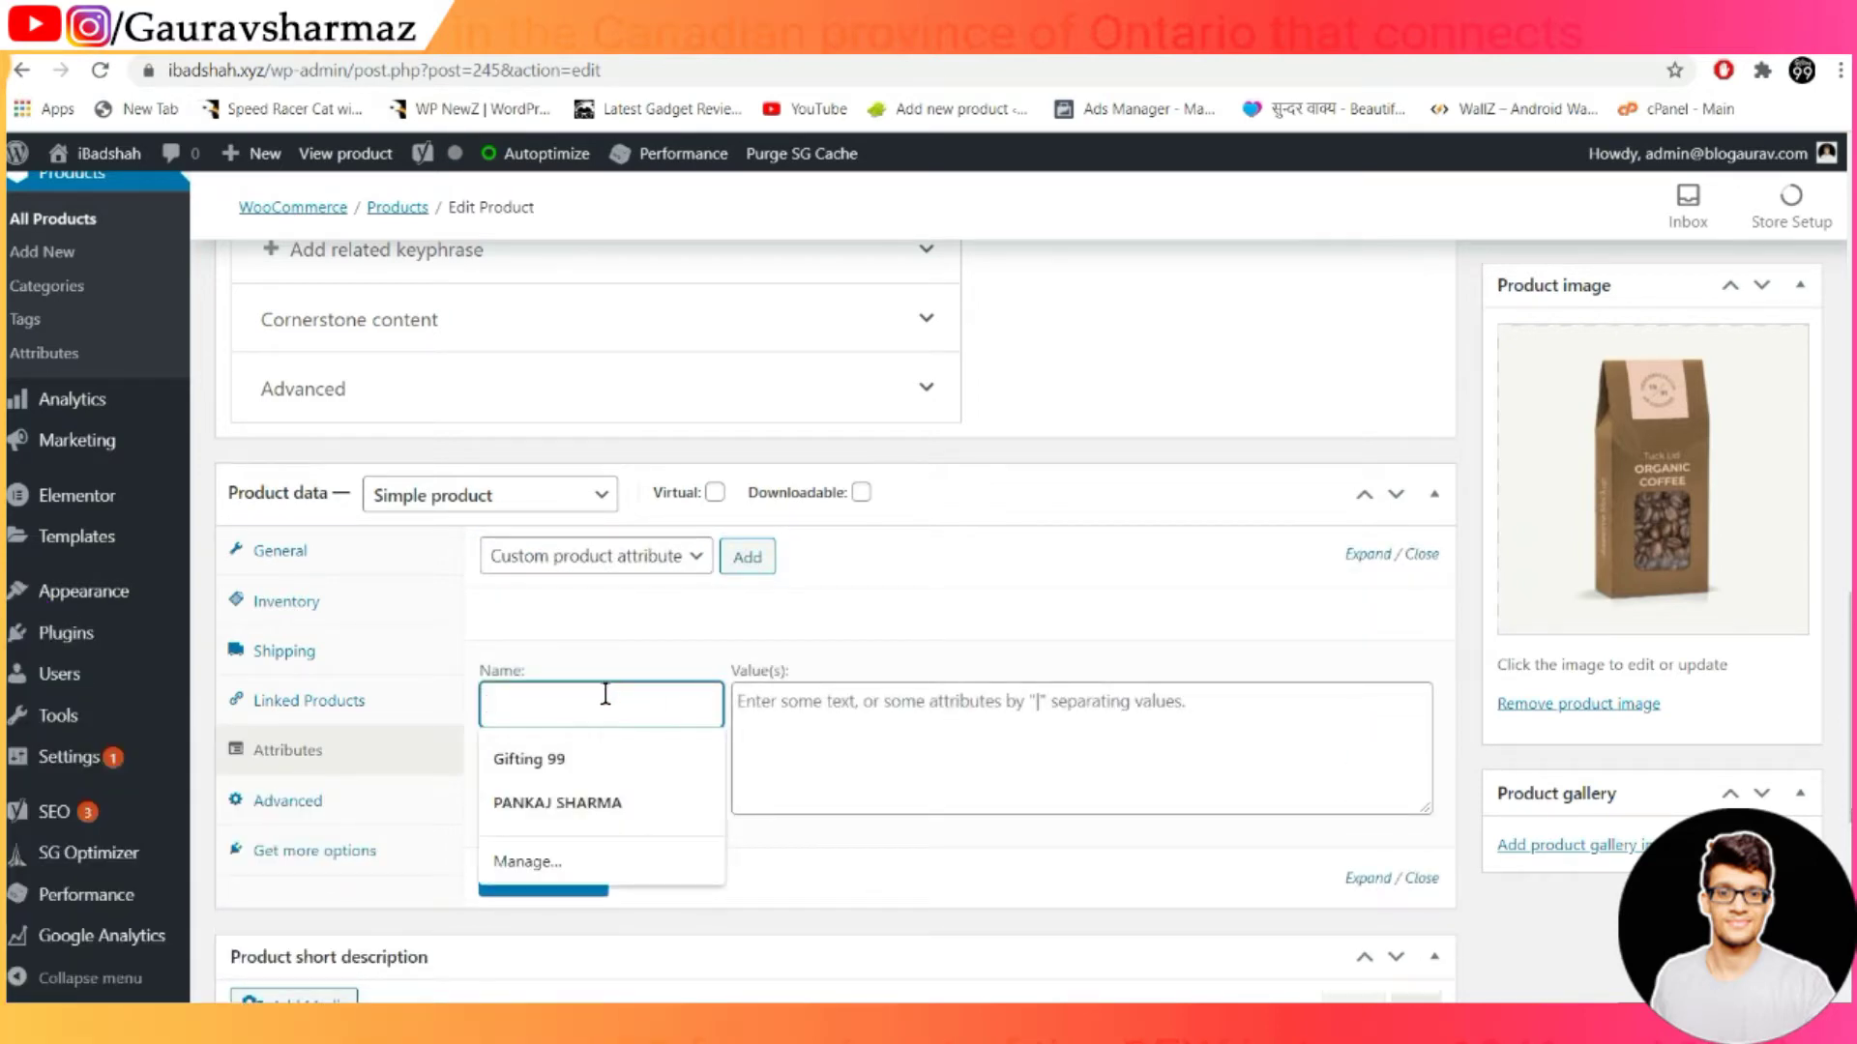
text(C)
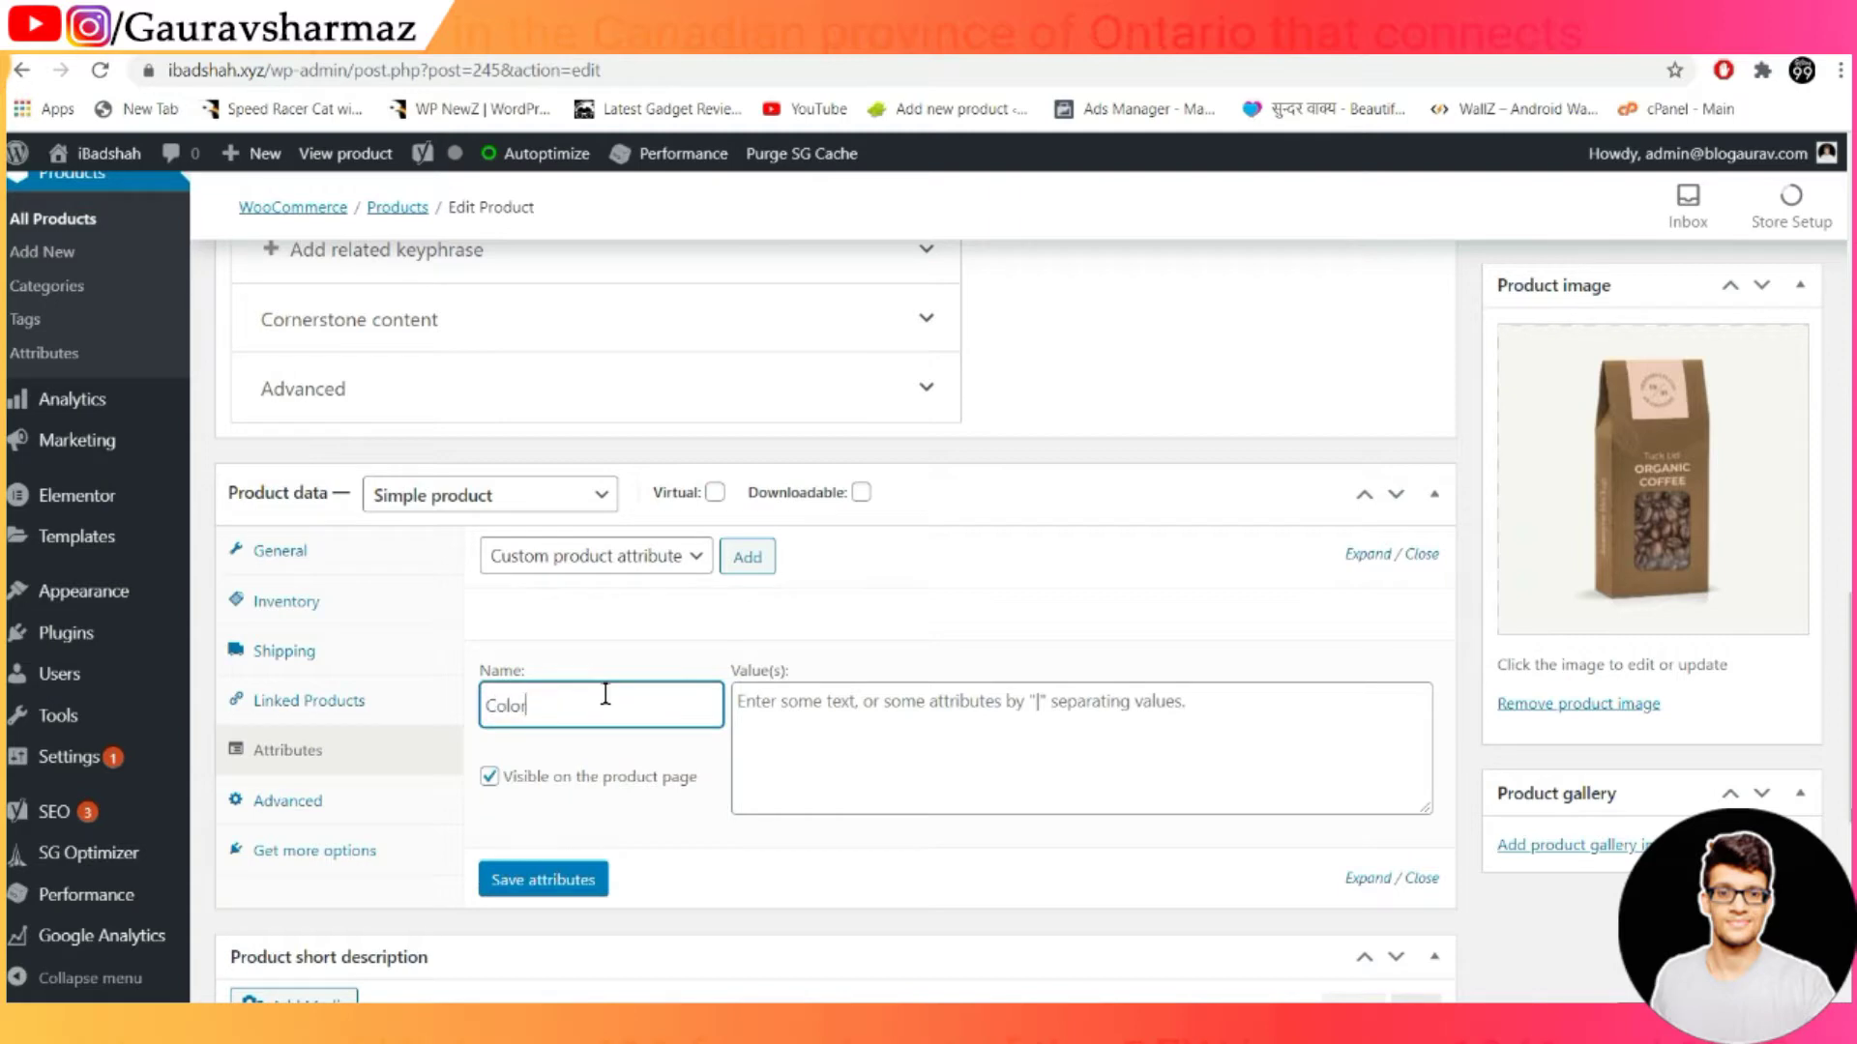
text(olor)
Give the Color attribute the values Red|Blue|Black and save the attributes
click(813, 725)
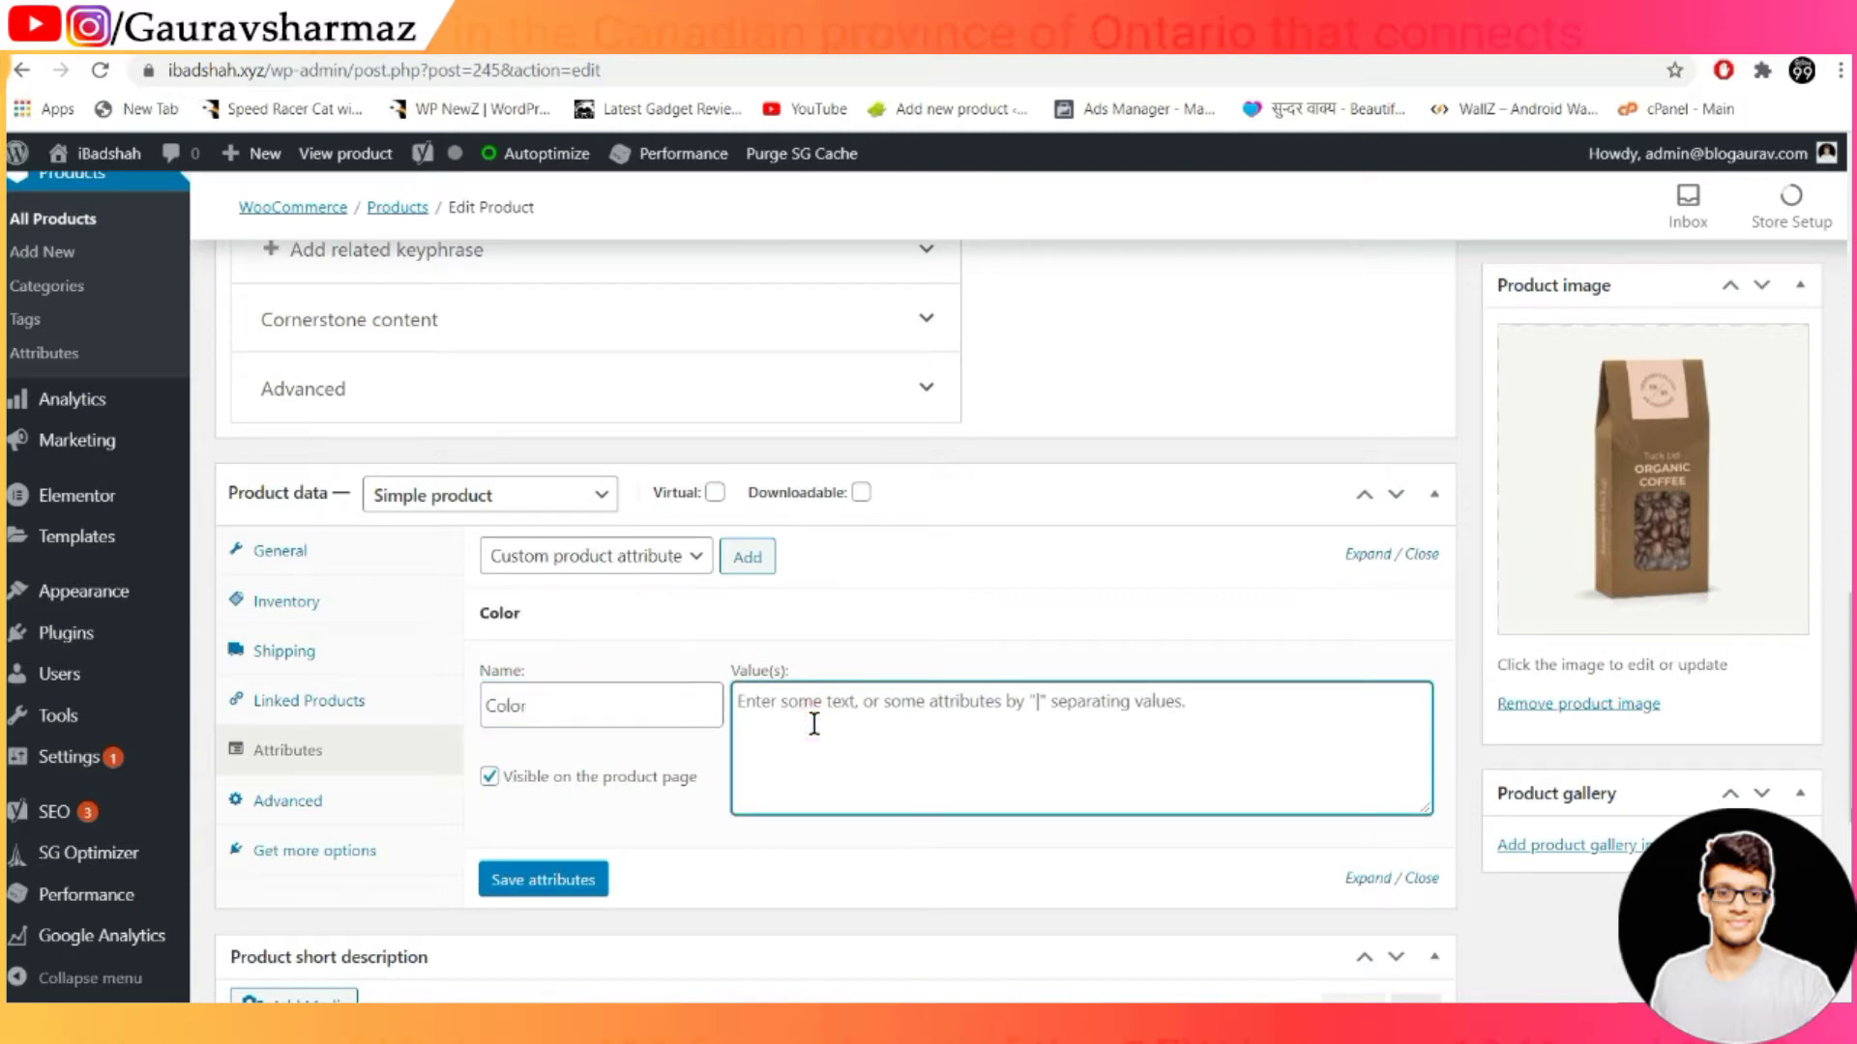
text(r)
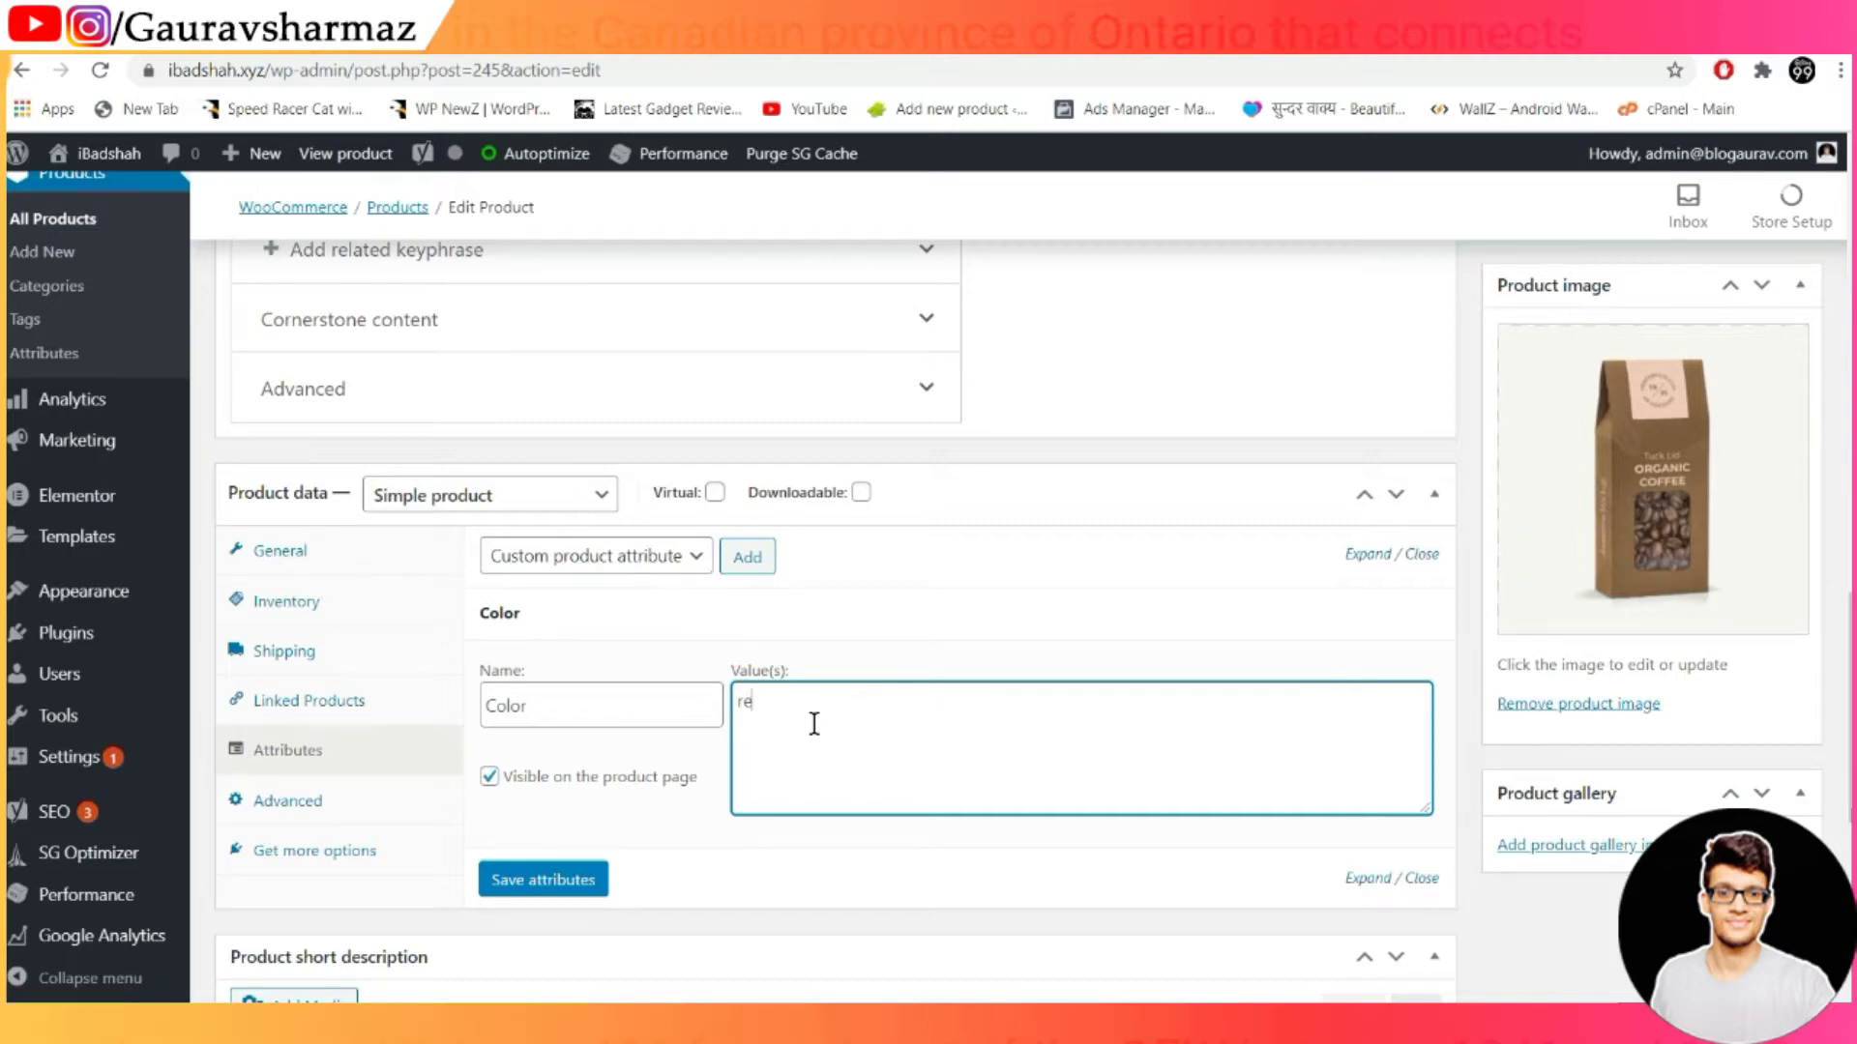
key(BackSpace)
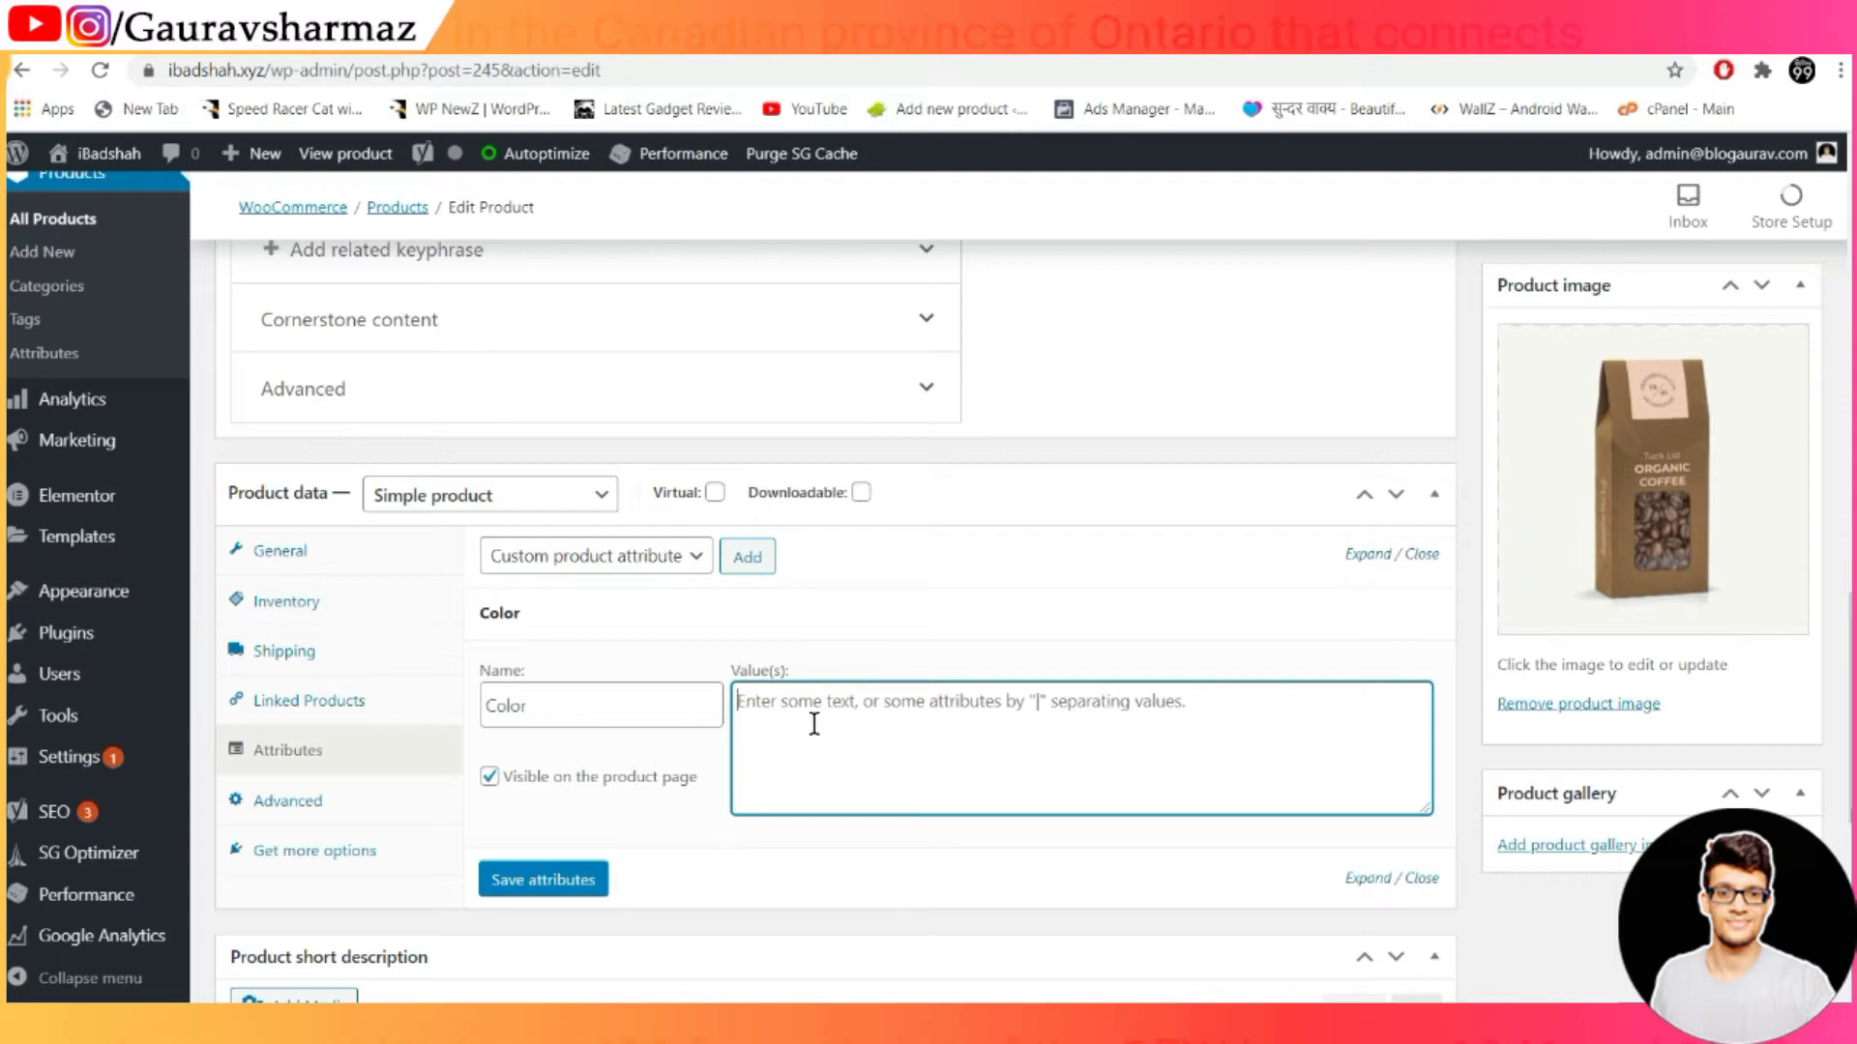
text(Red|Blue|Black)
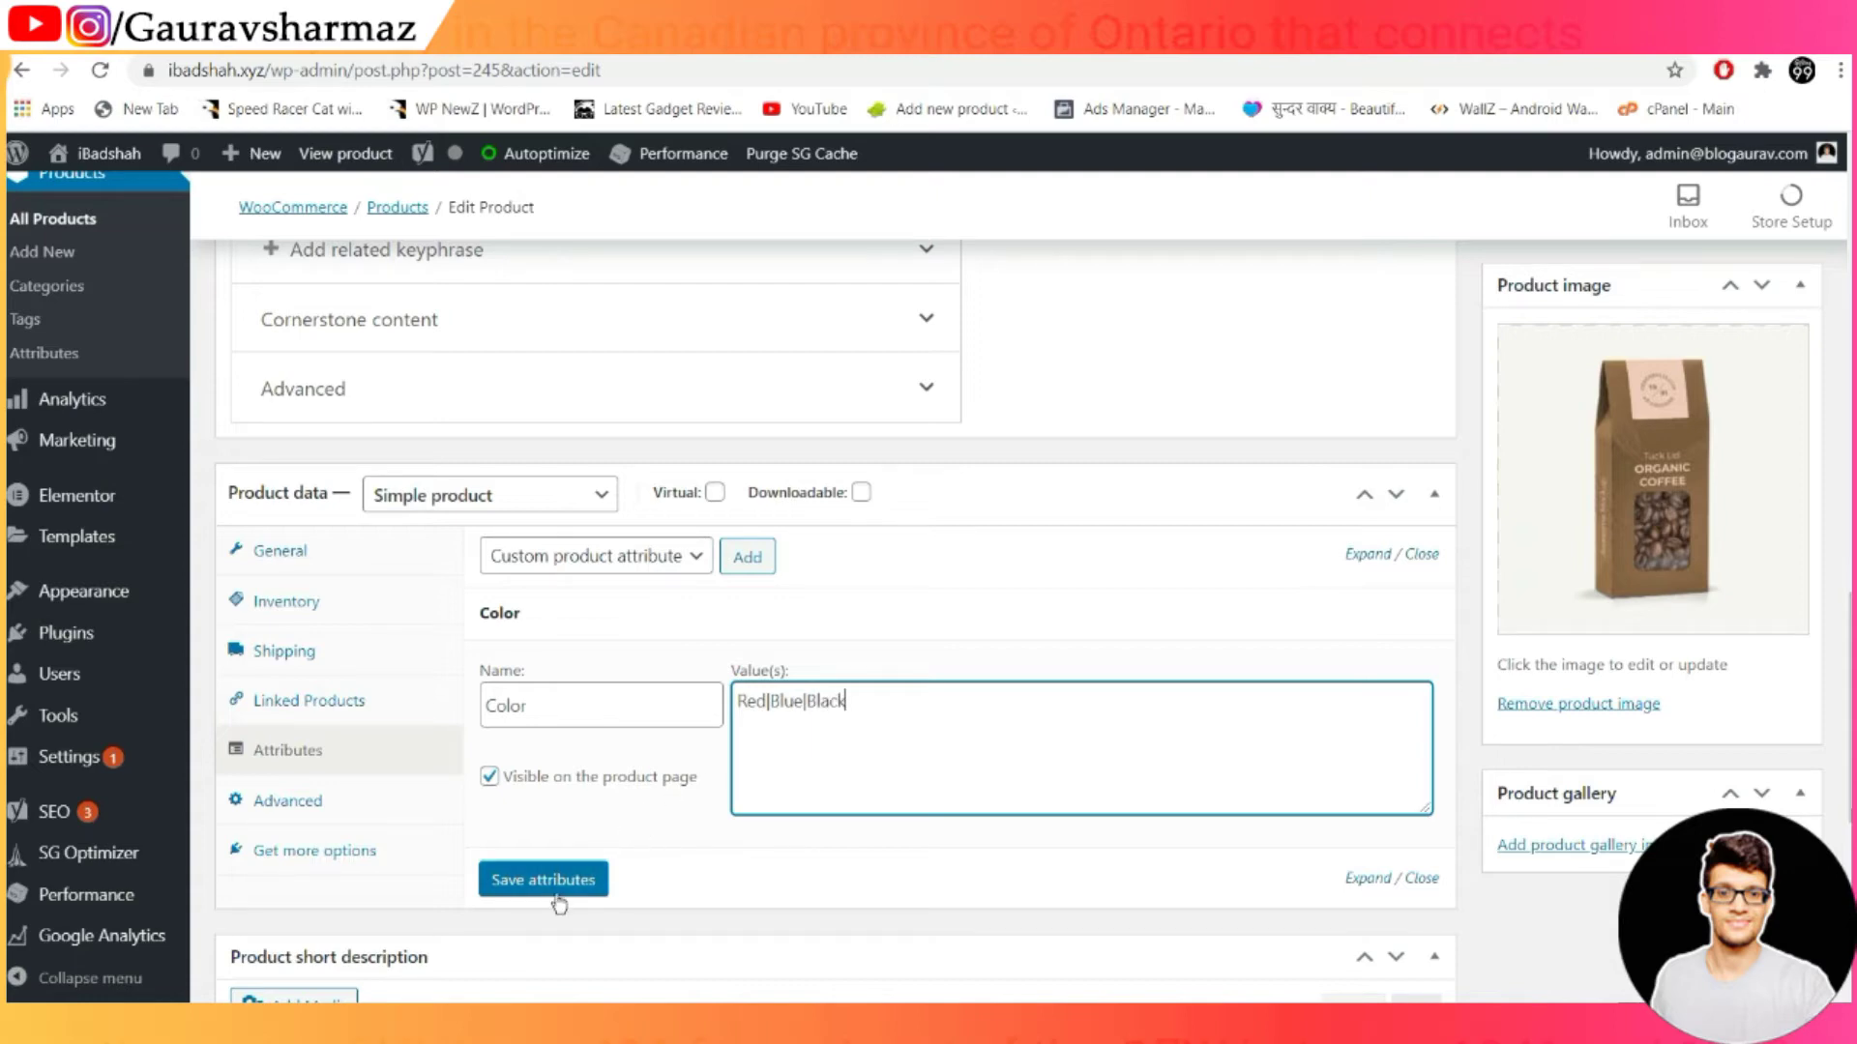
click(549, 880)
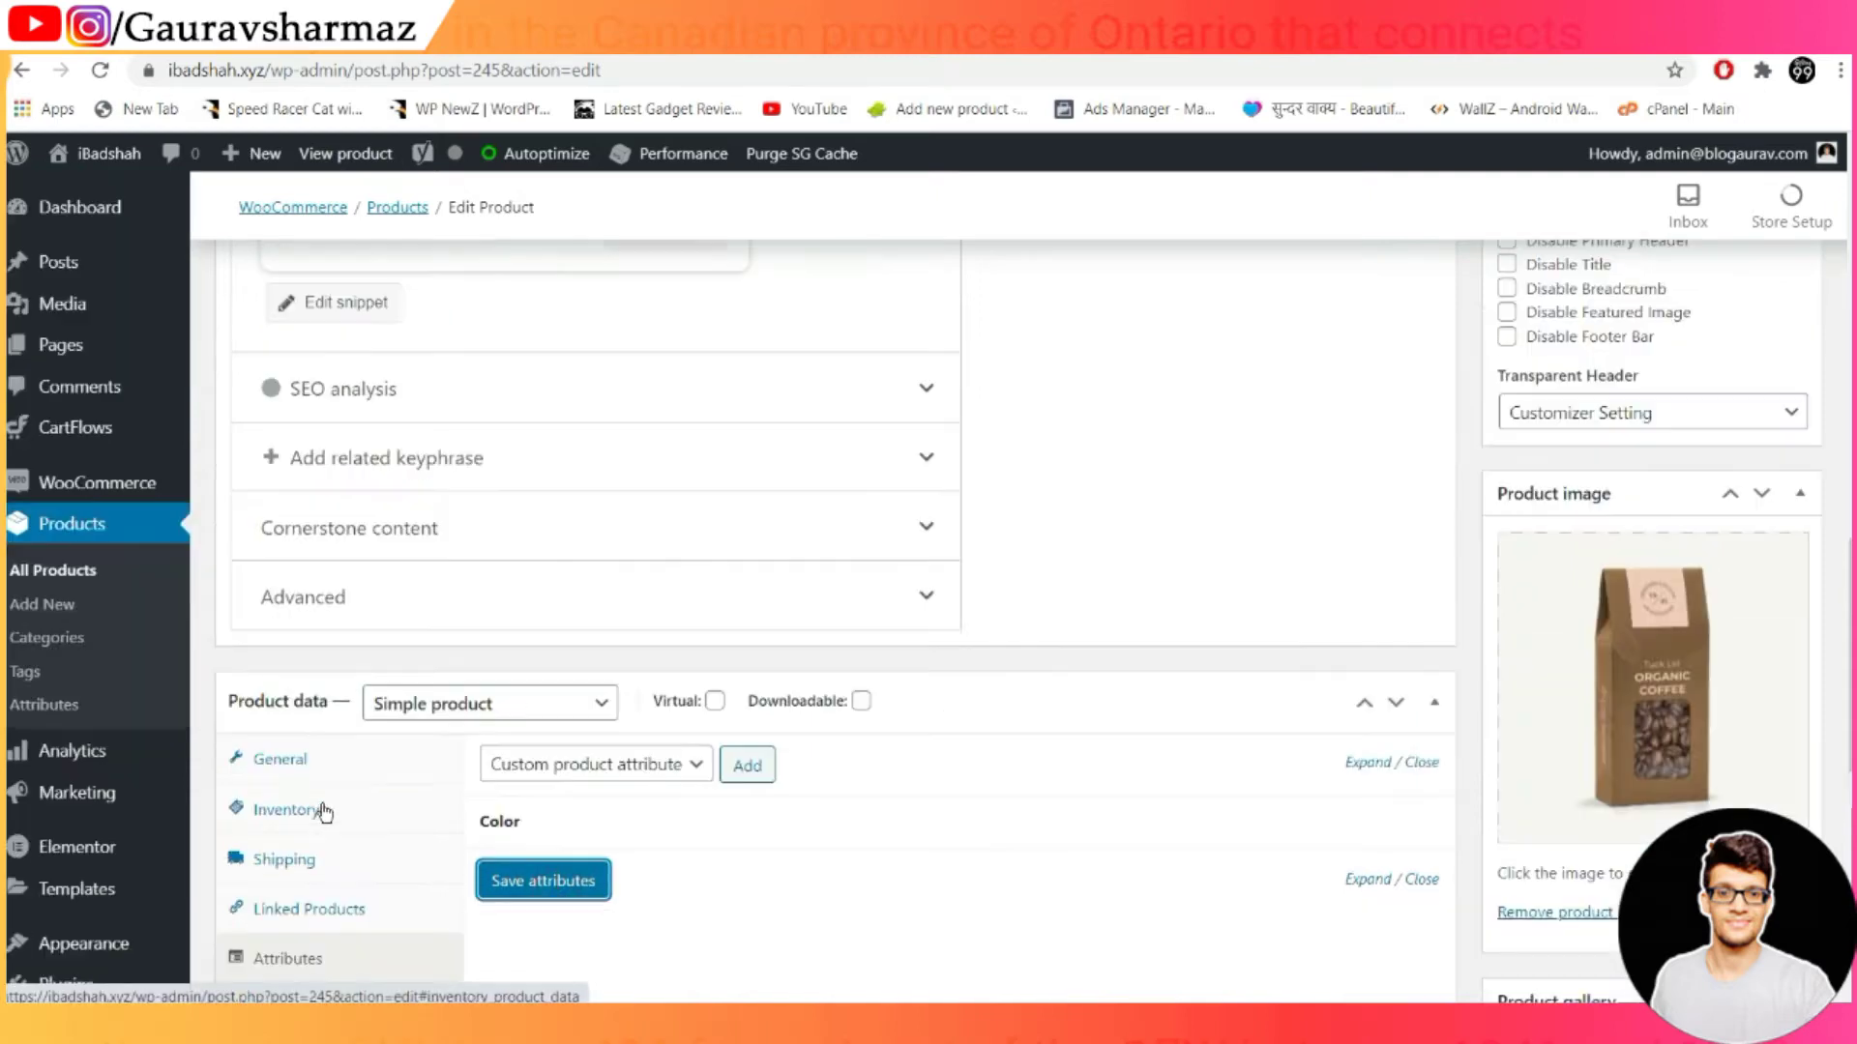
Check the product's advanced settings and change its product type to Variable product
scroll(443, 782, down, 4)
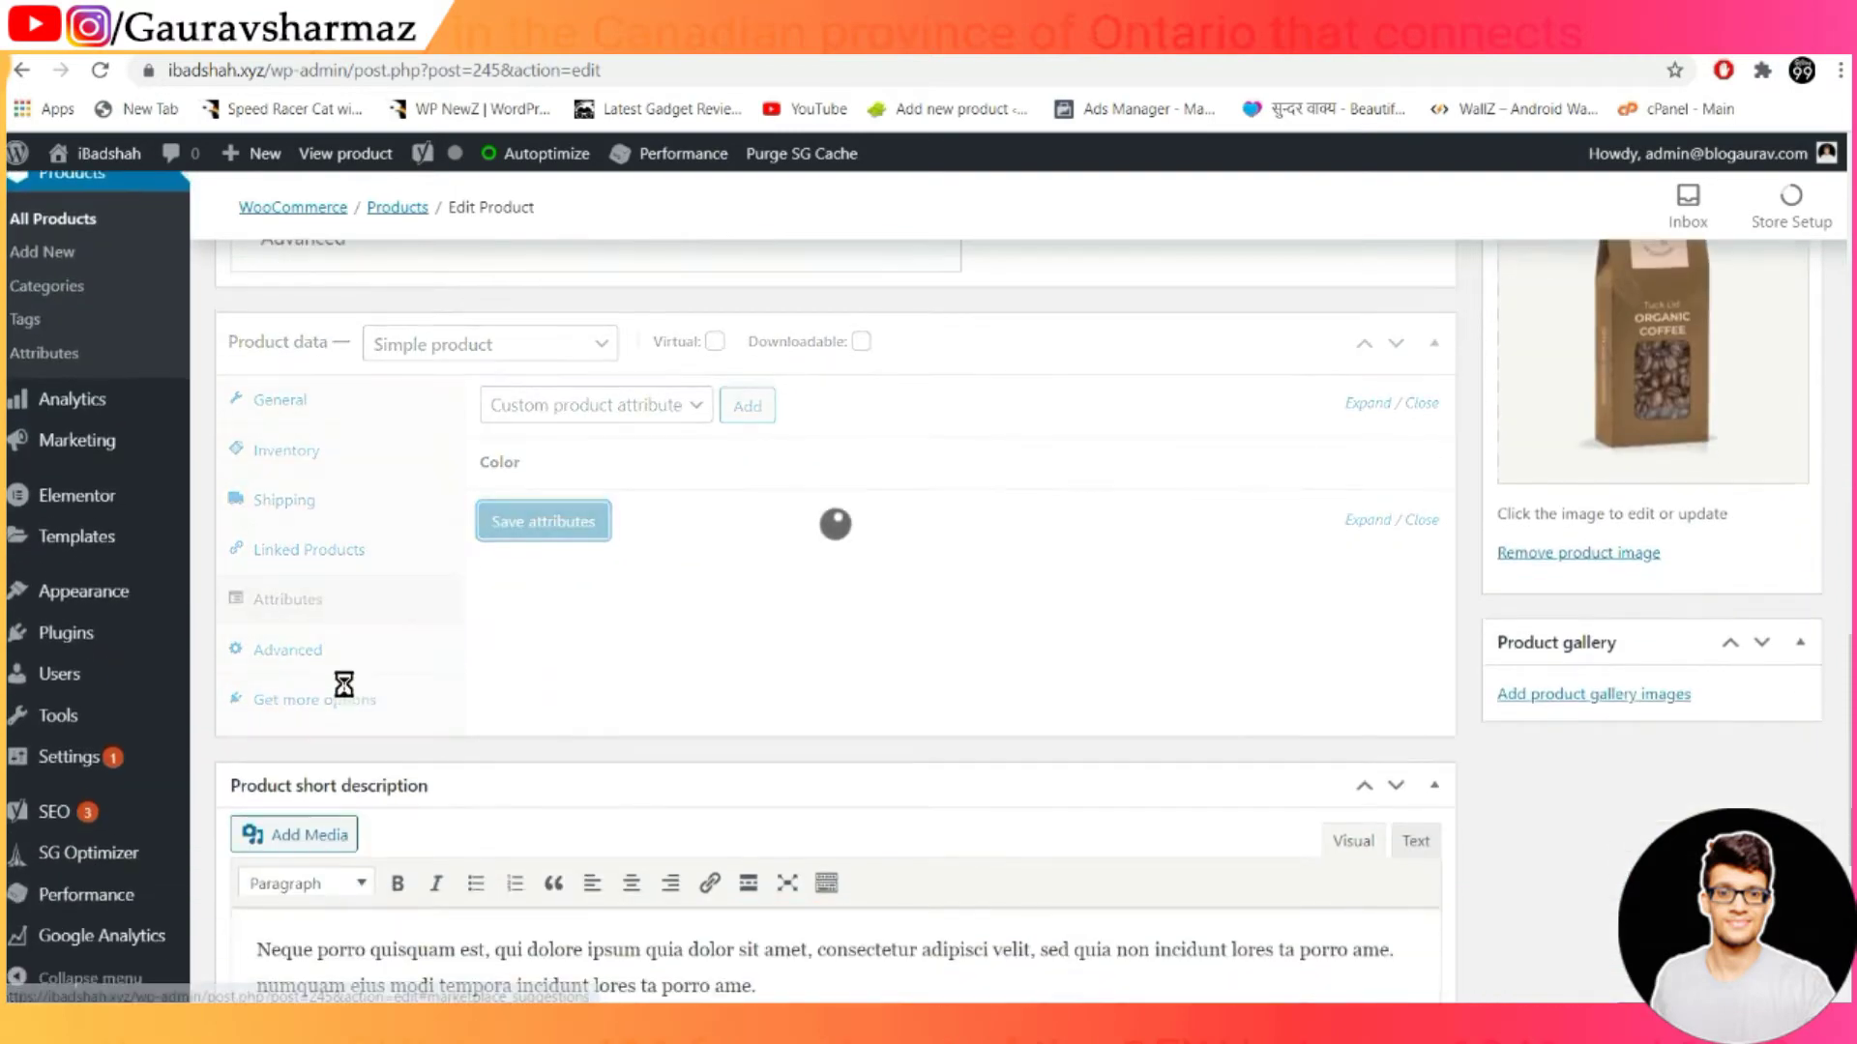
click(332, 662)
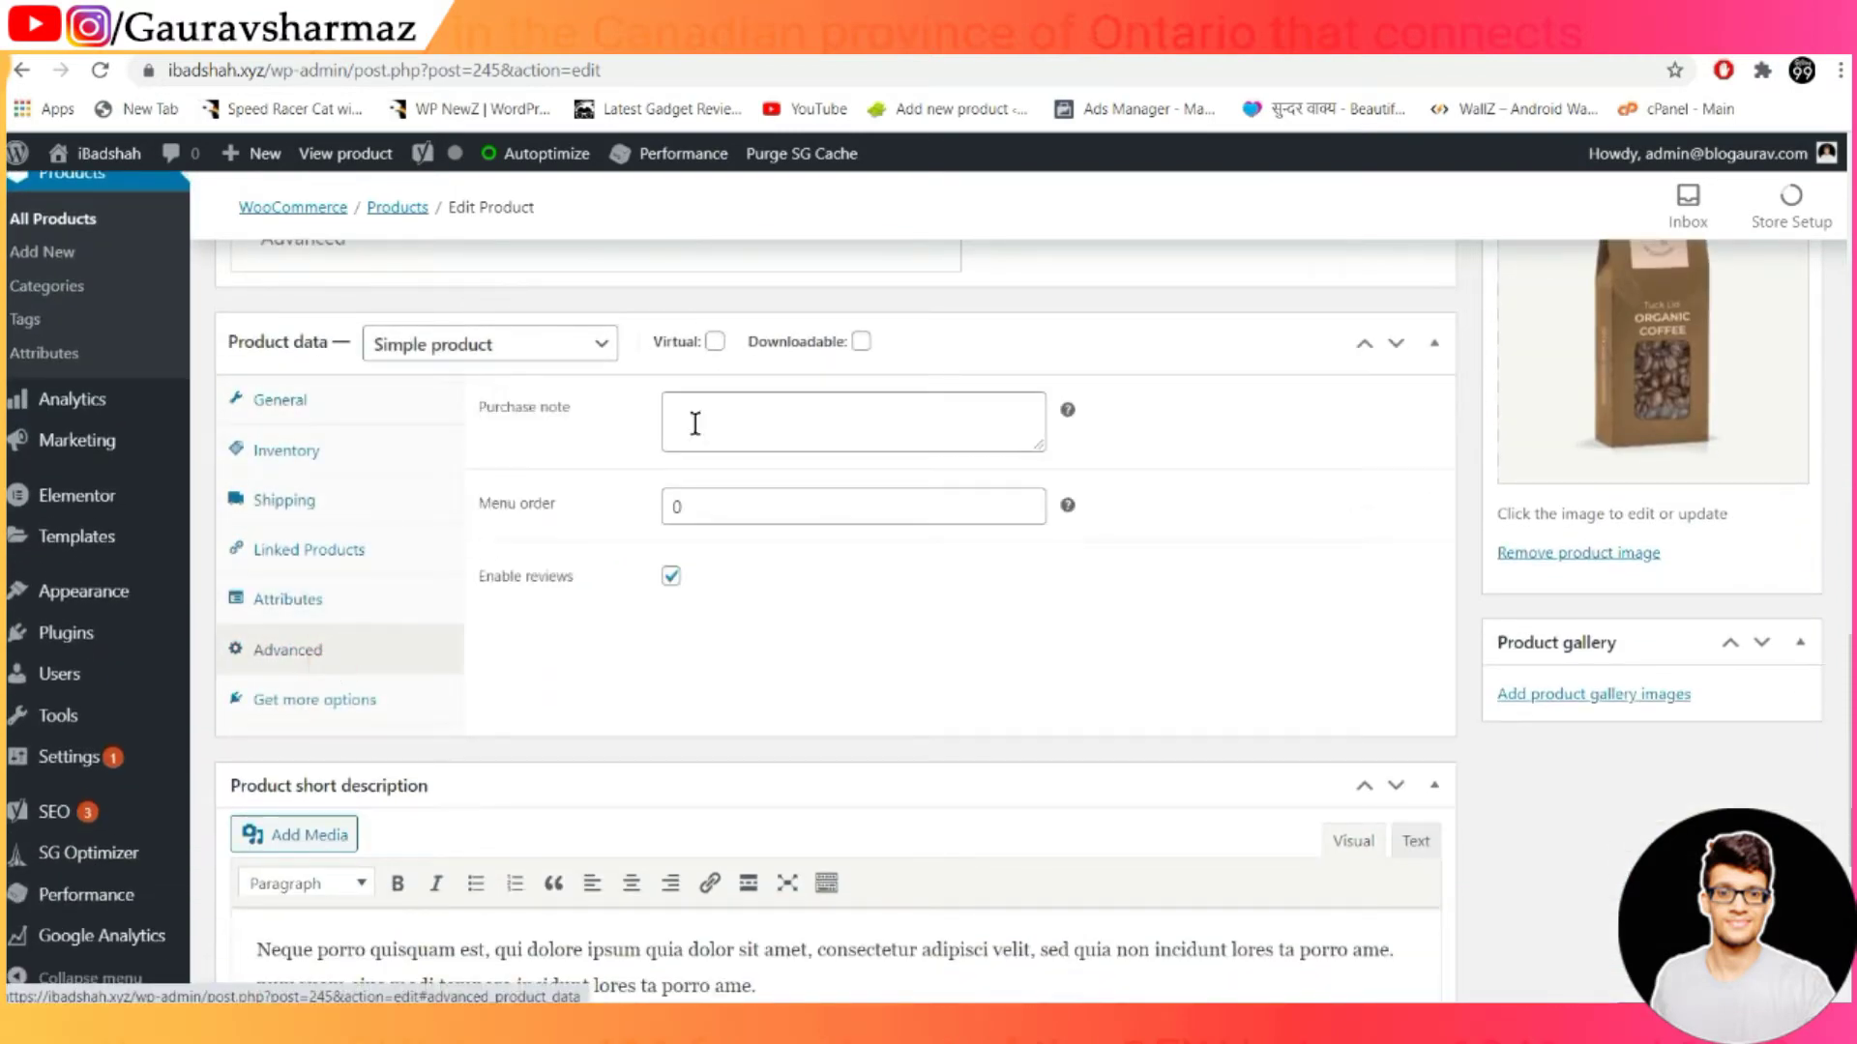
click(565, 365)
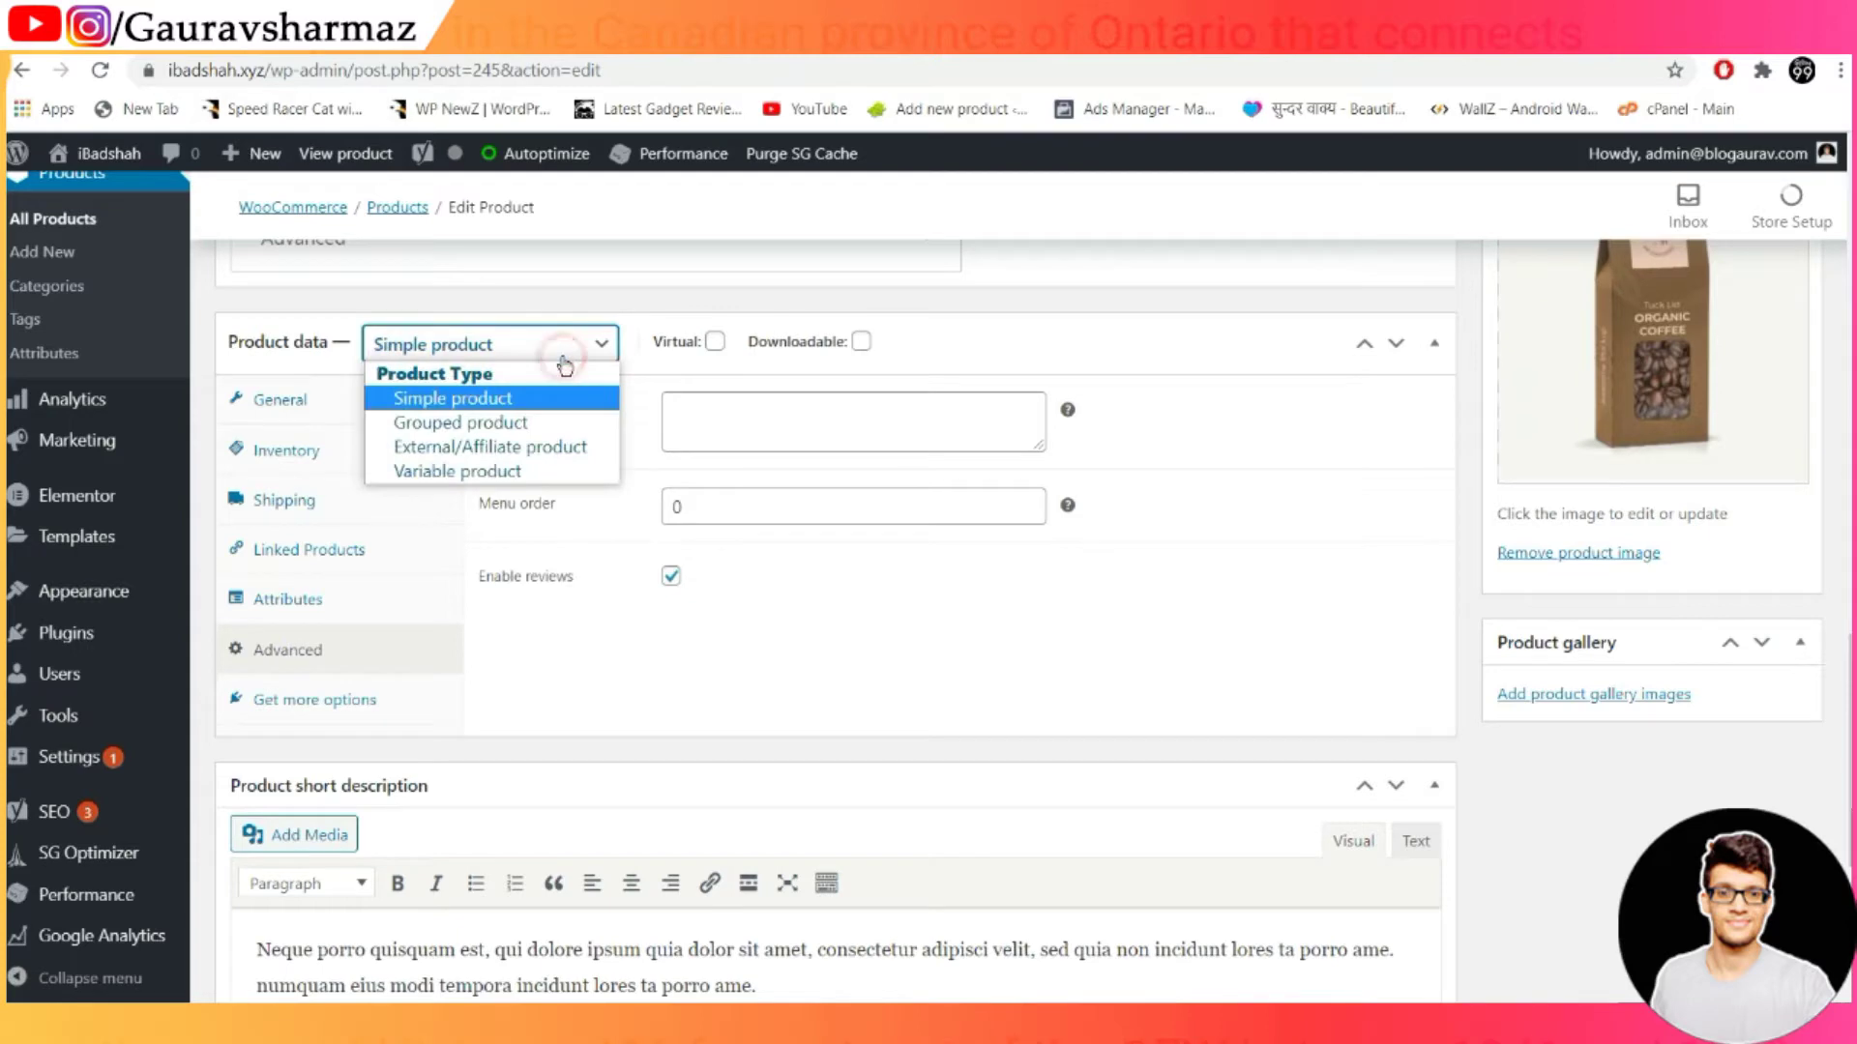
click(539, 471)
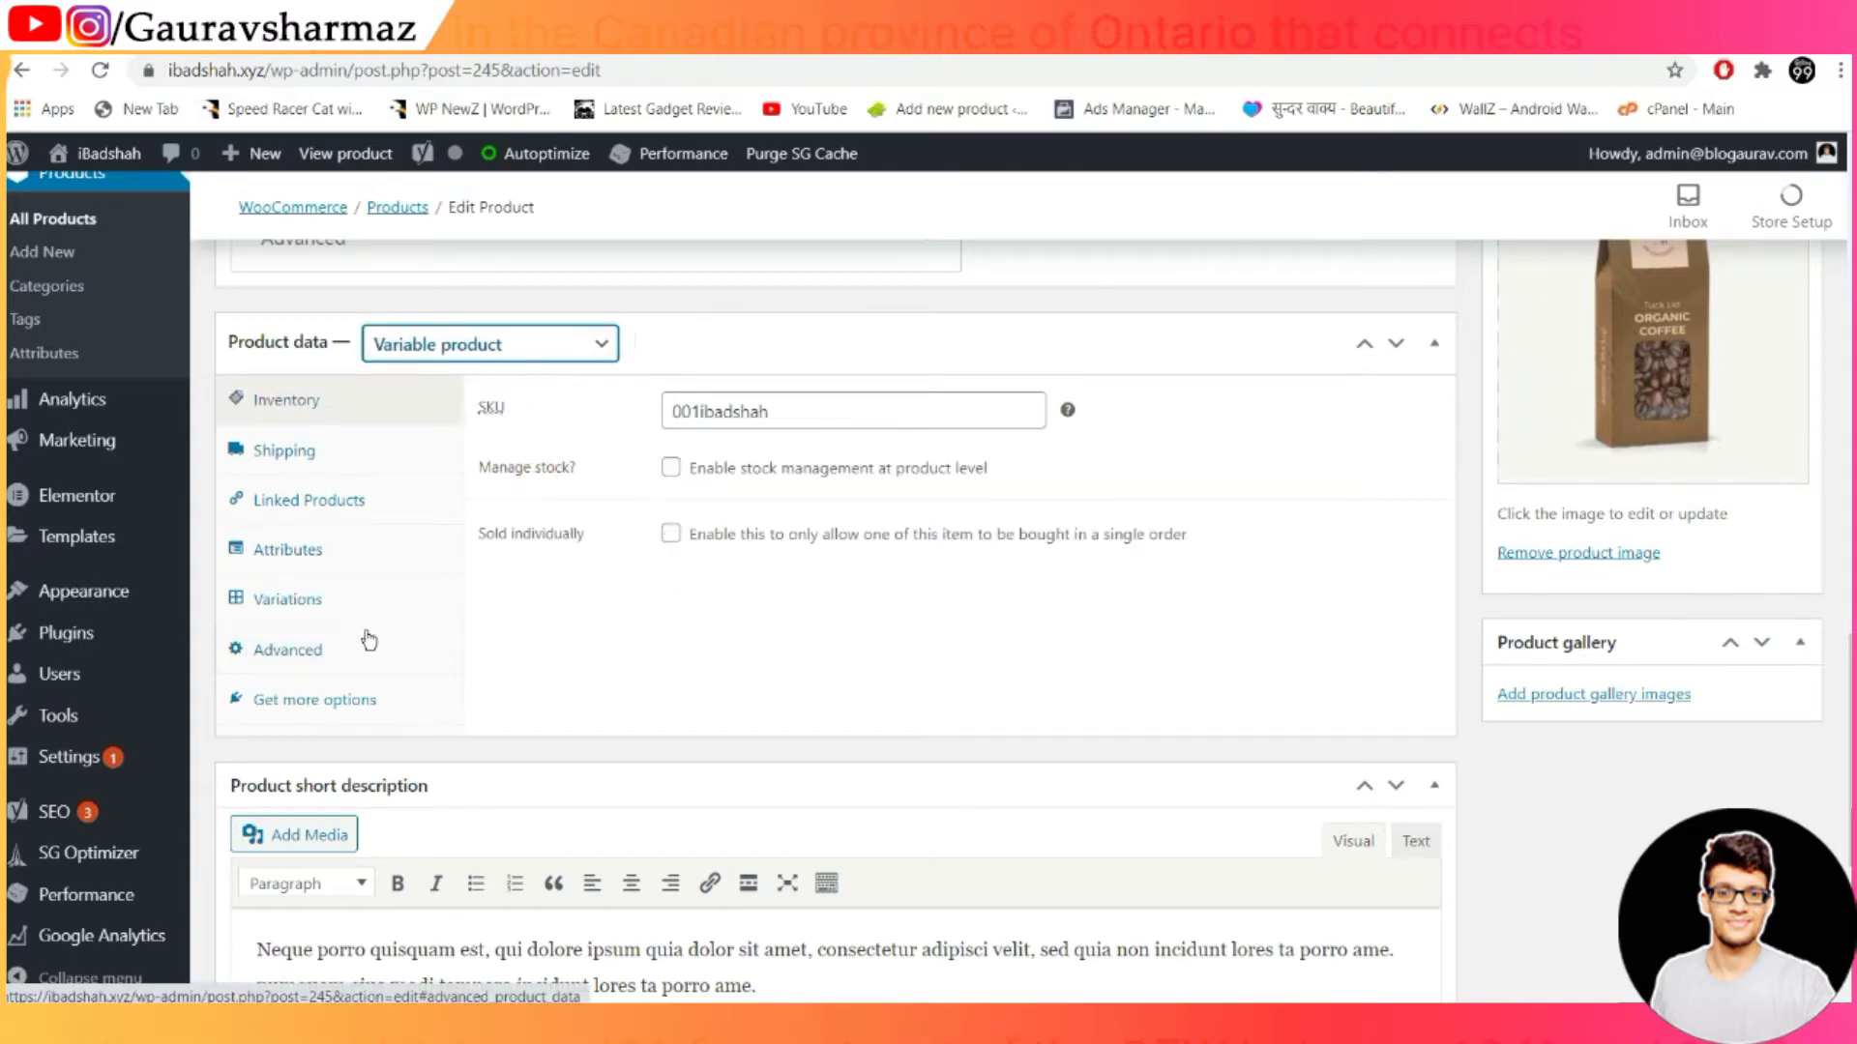
Mark the Color attribute as used for variations and save the attributes
click(340, 611)
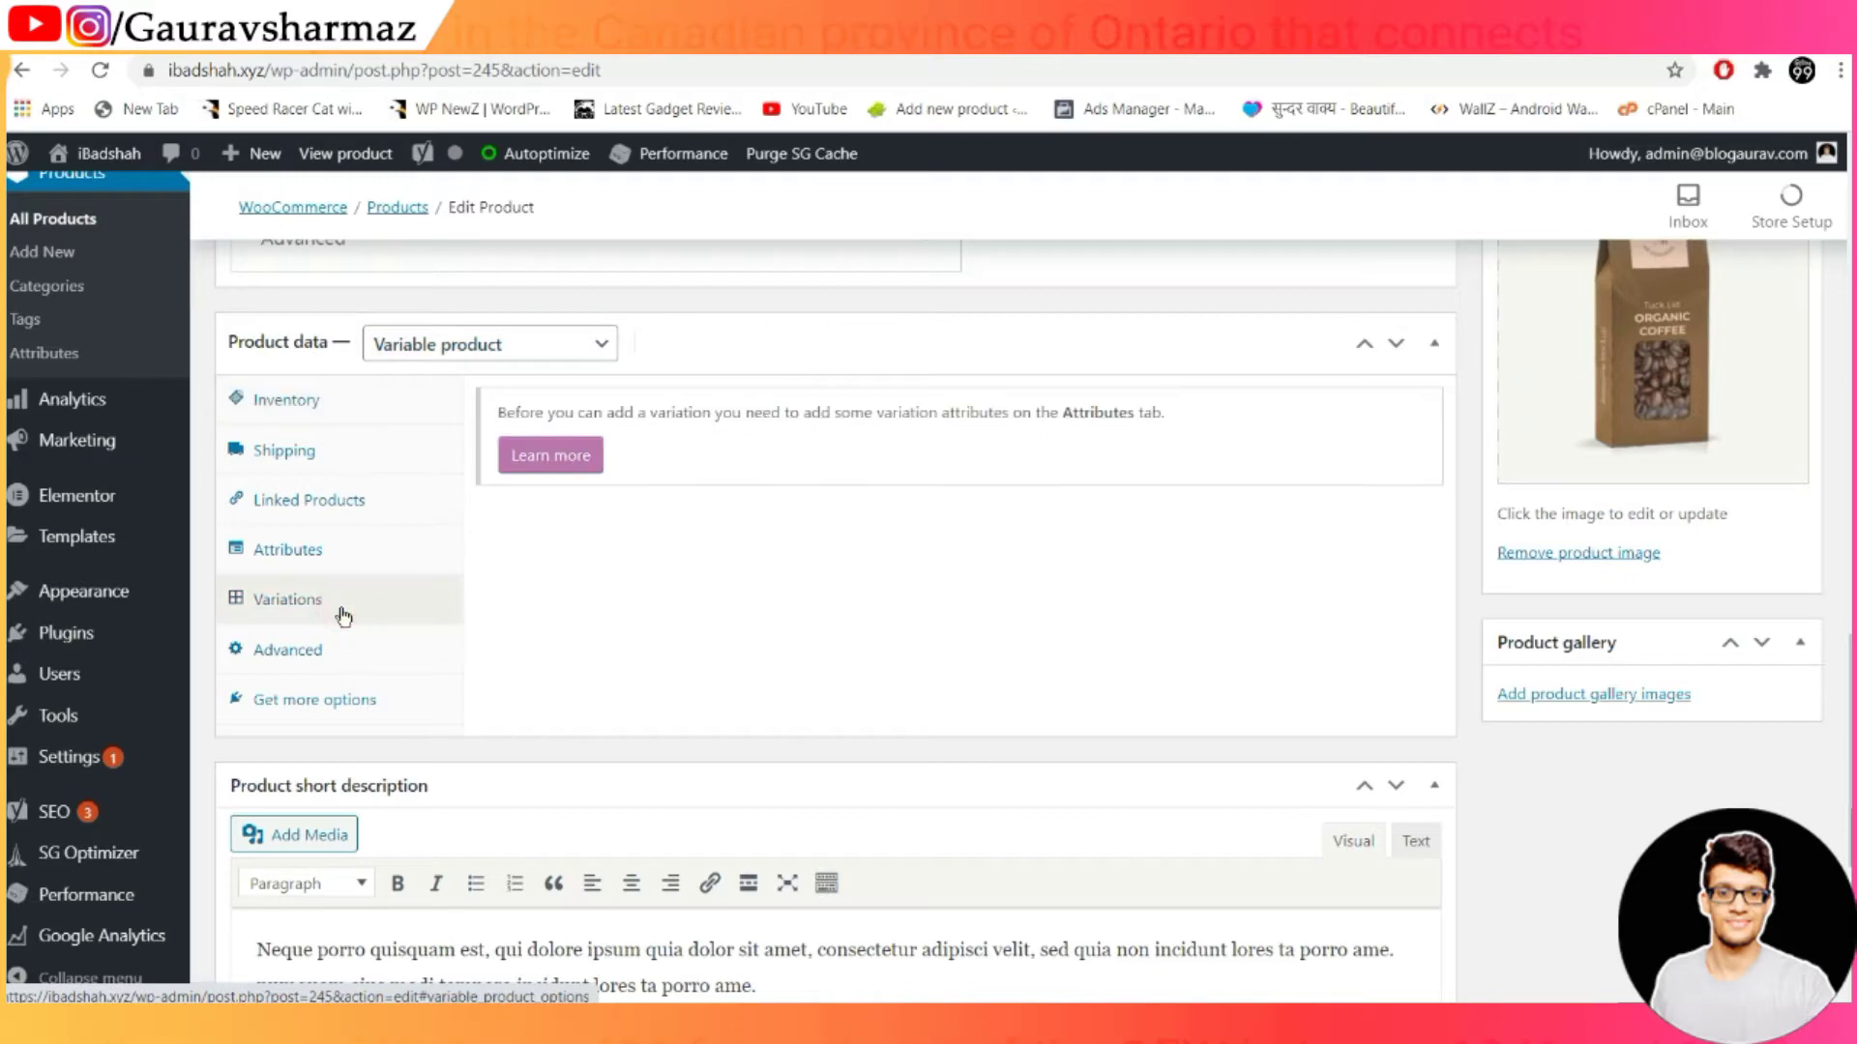
click(333, 570)
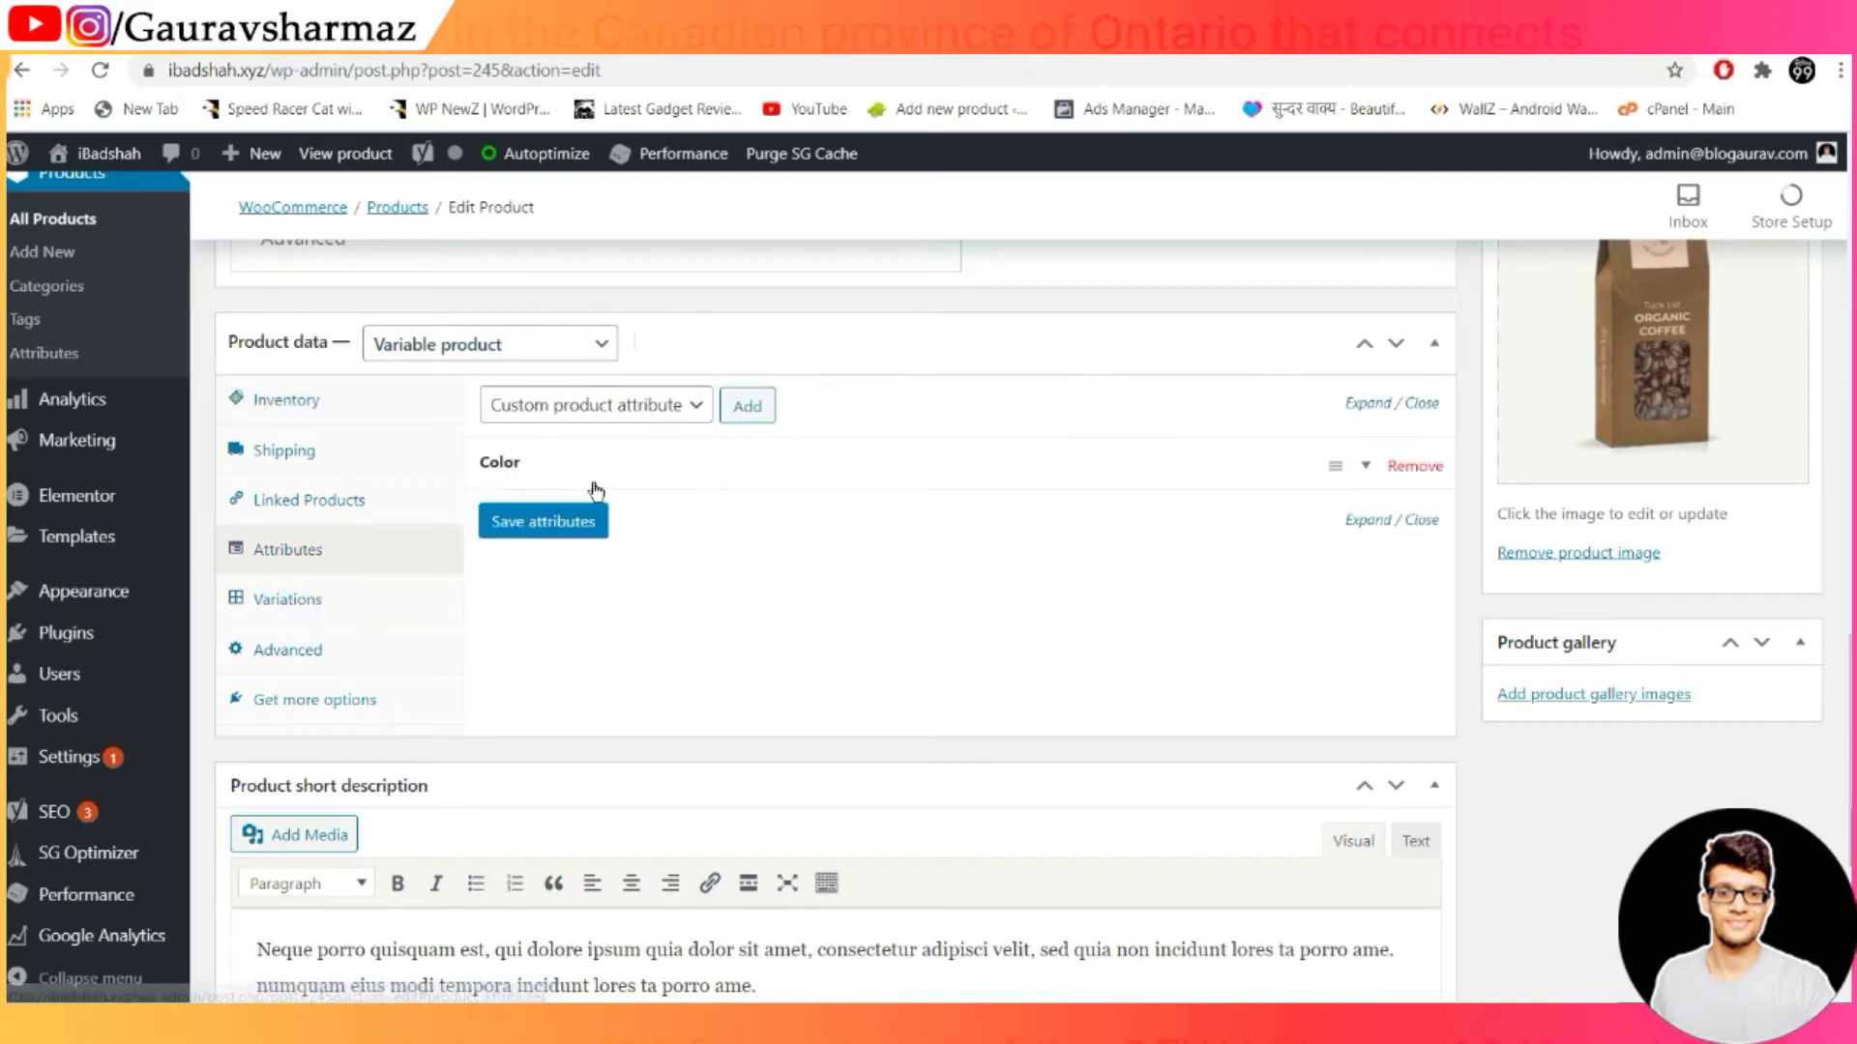
click(362, 601)
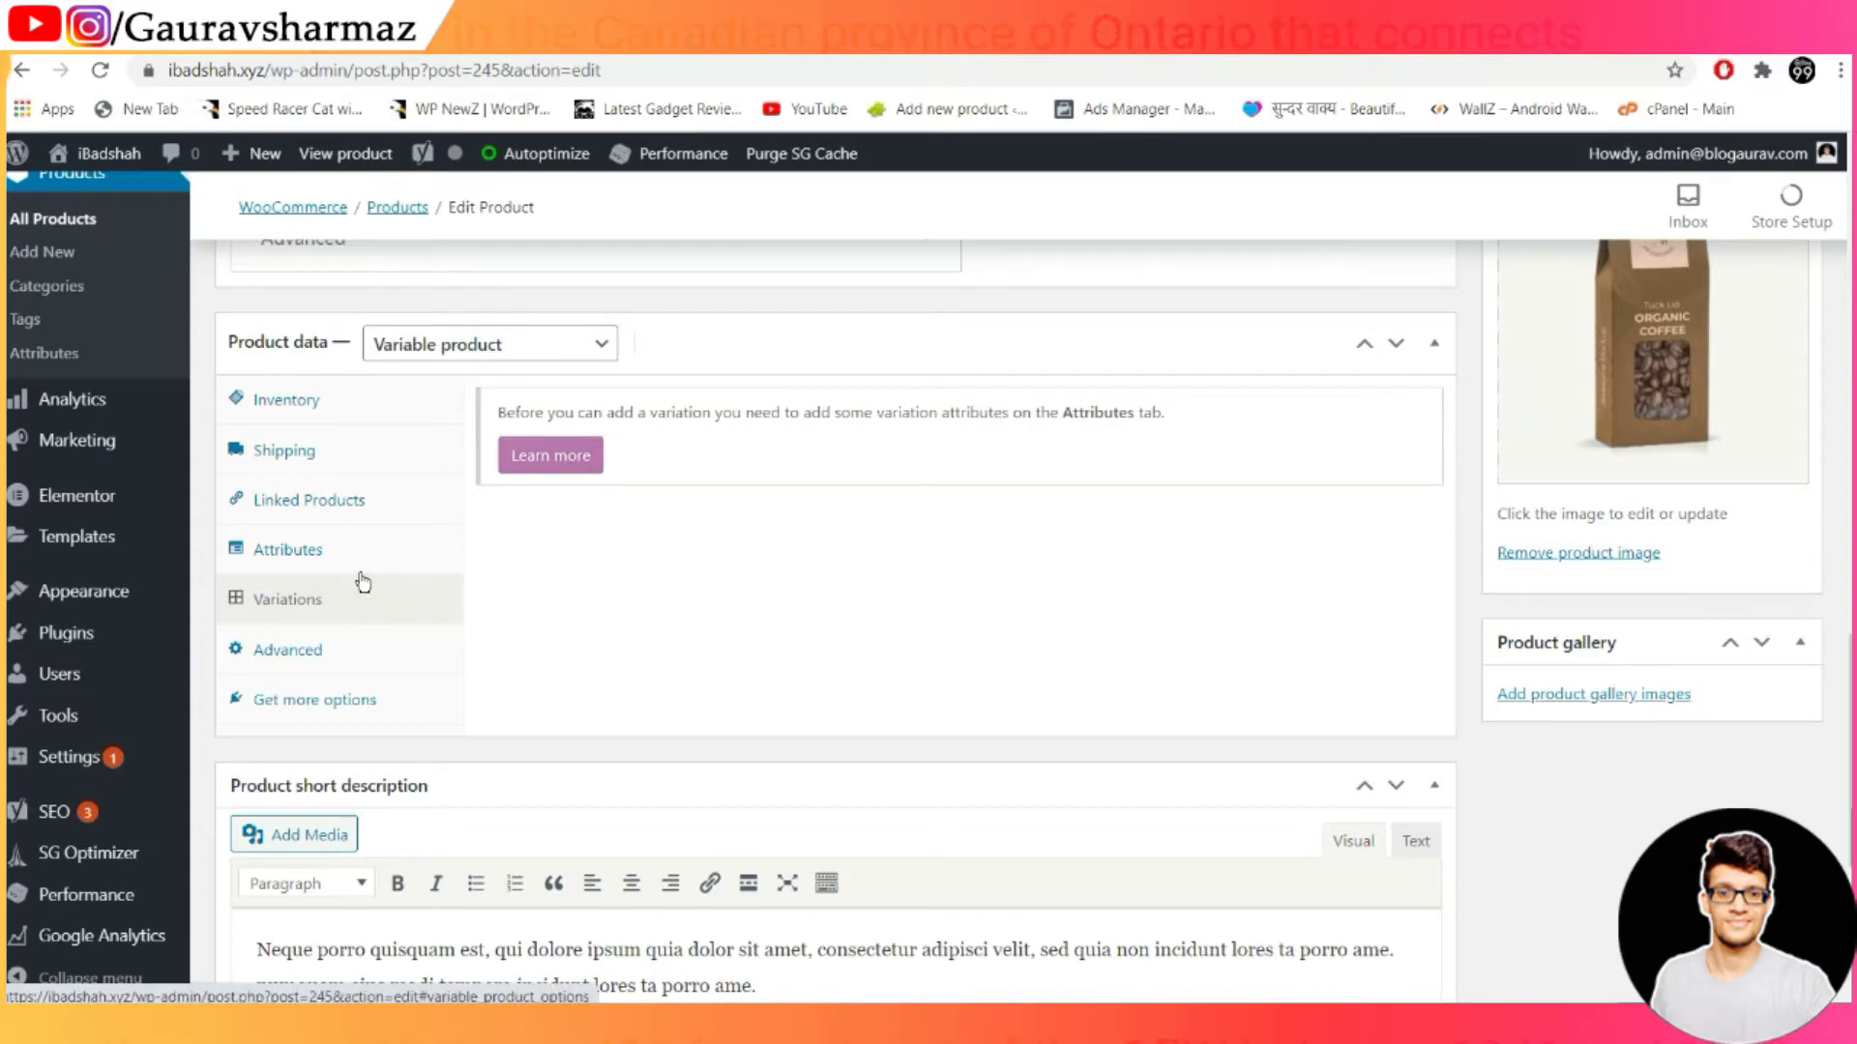
click(363, 563)
click(567, 466)
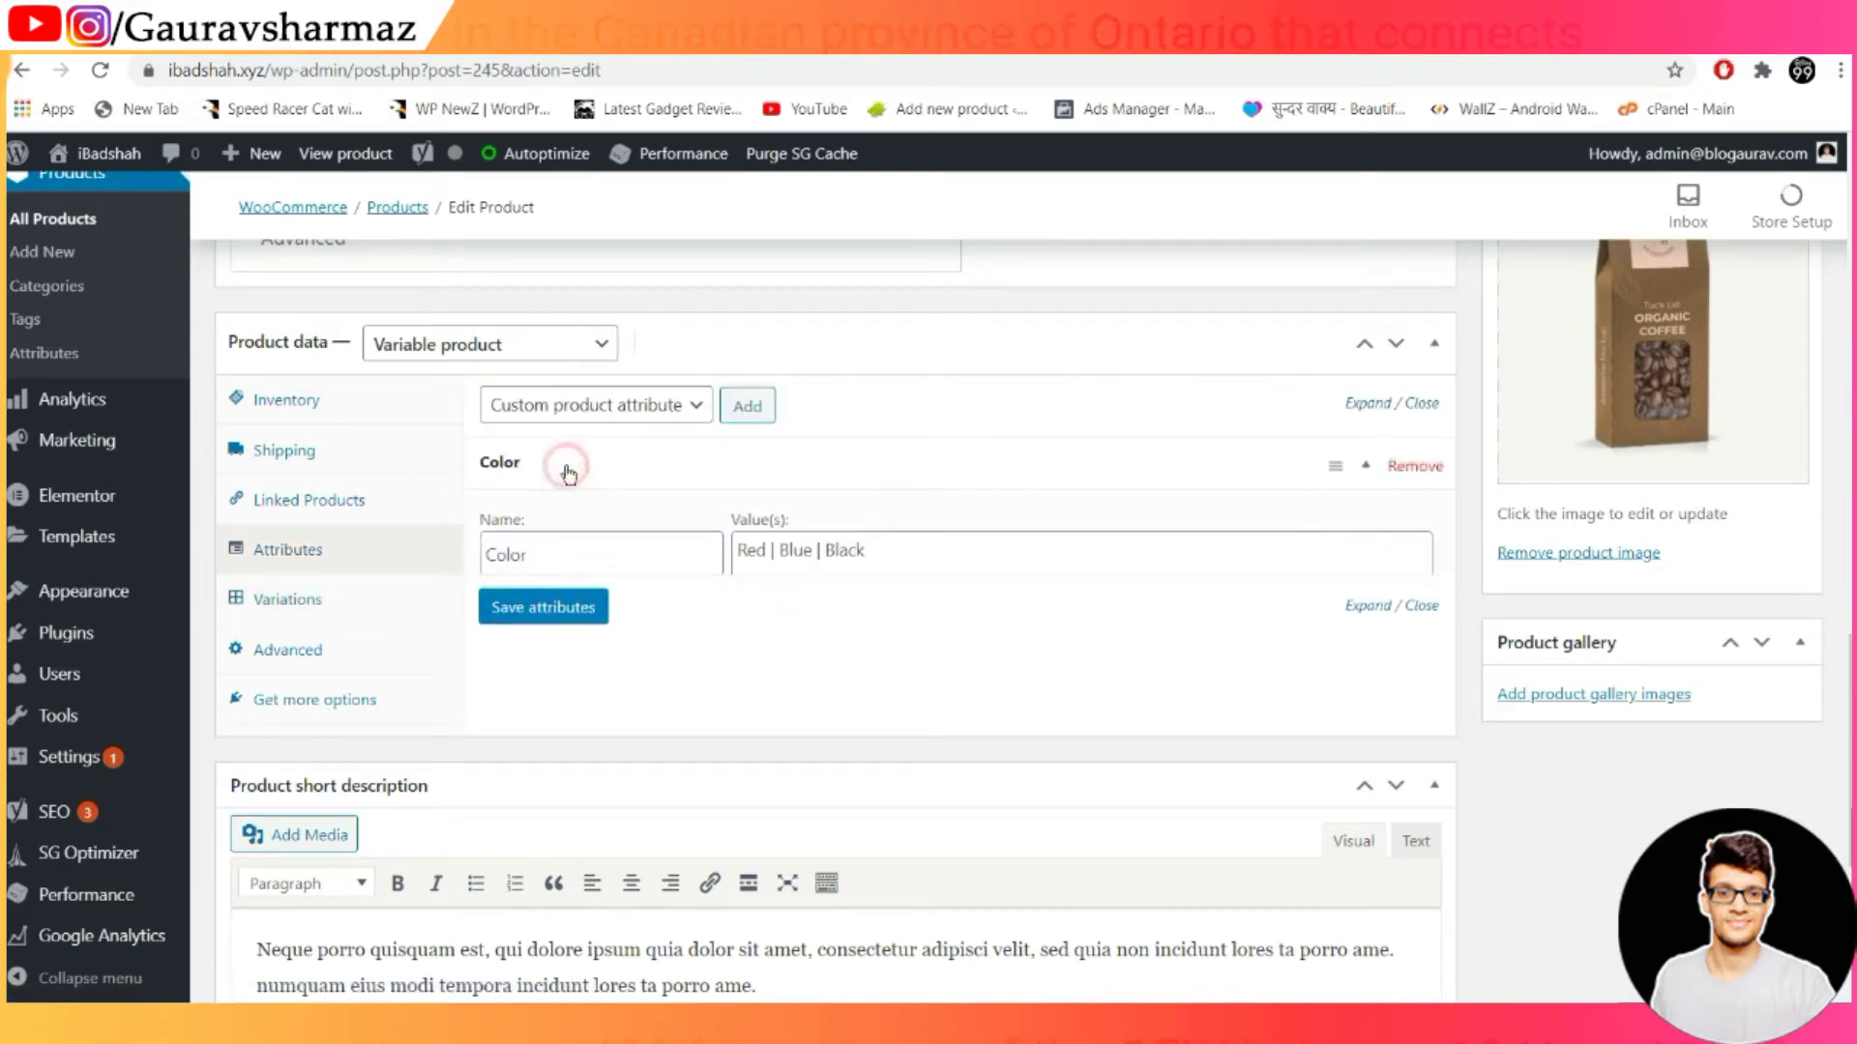
click(944, 545)
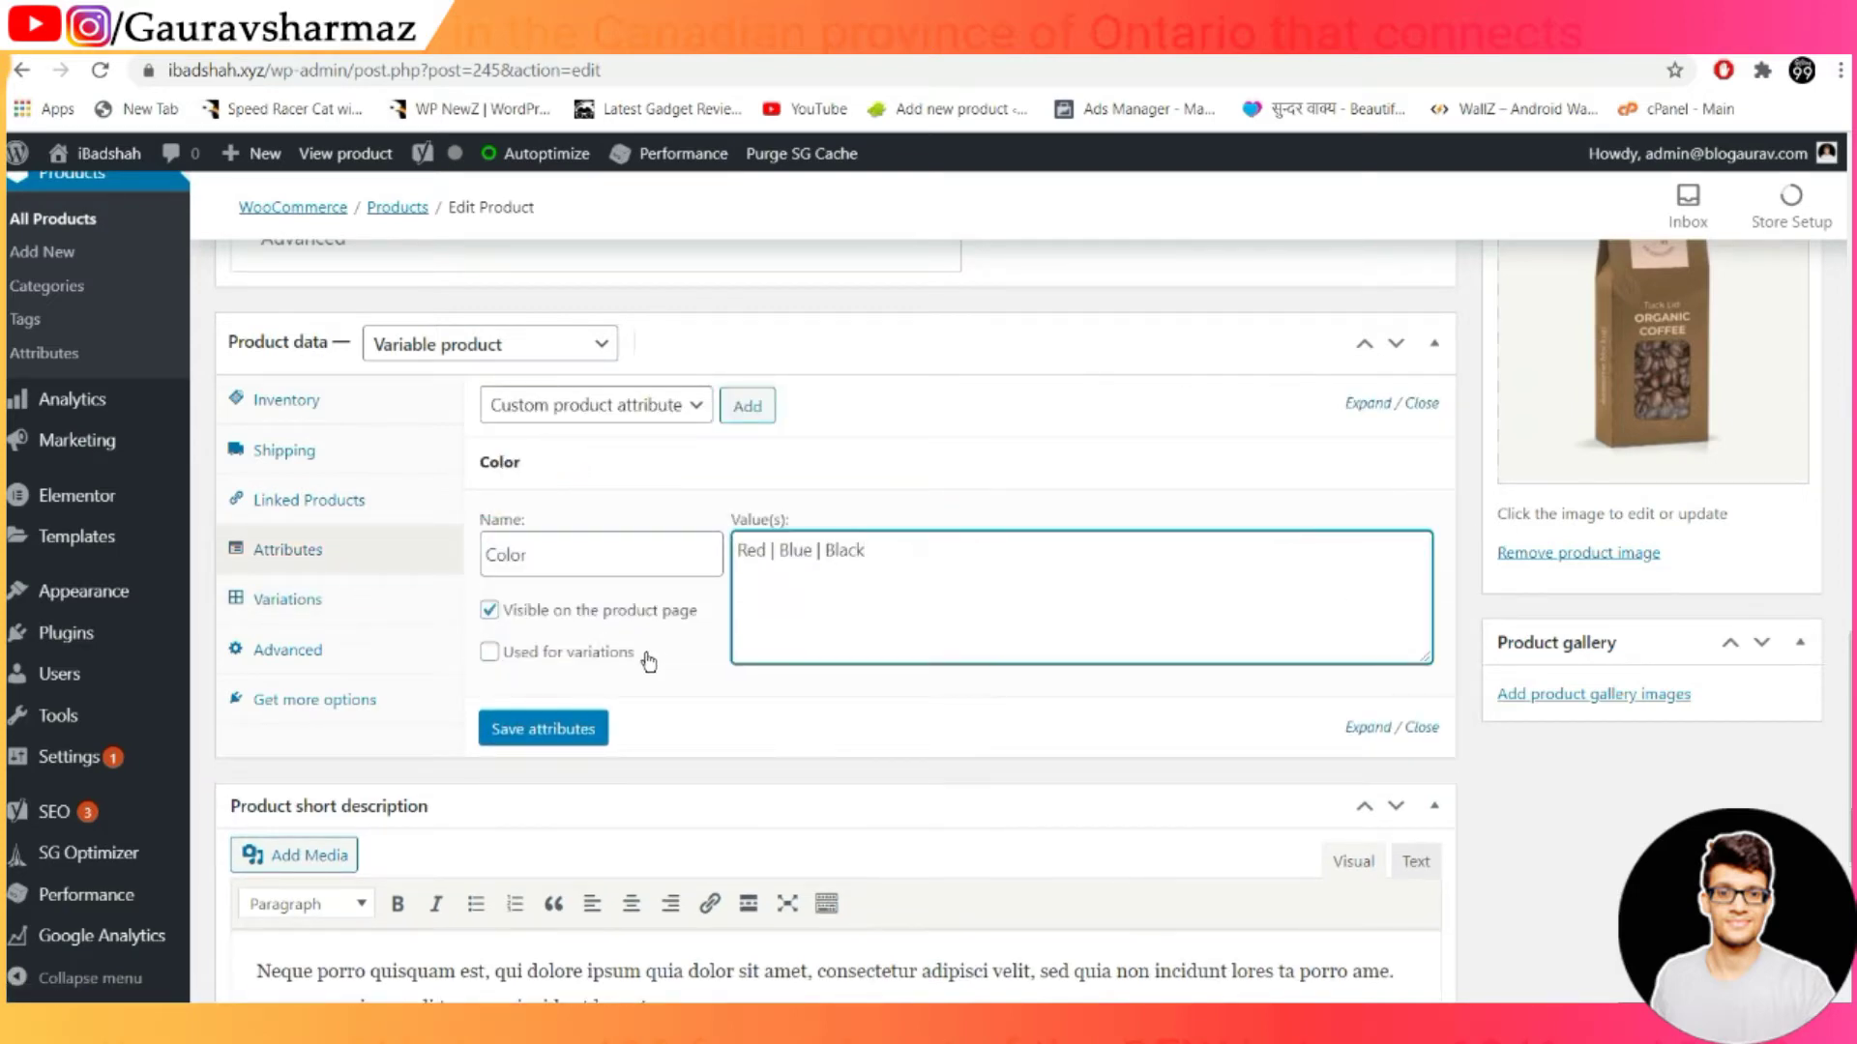
click(610, 655)
click(483, 720)
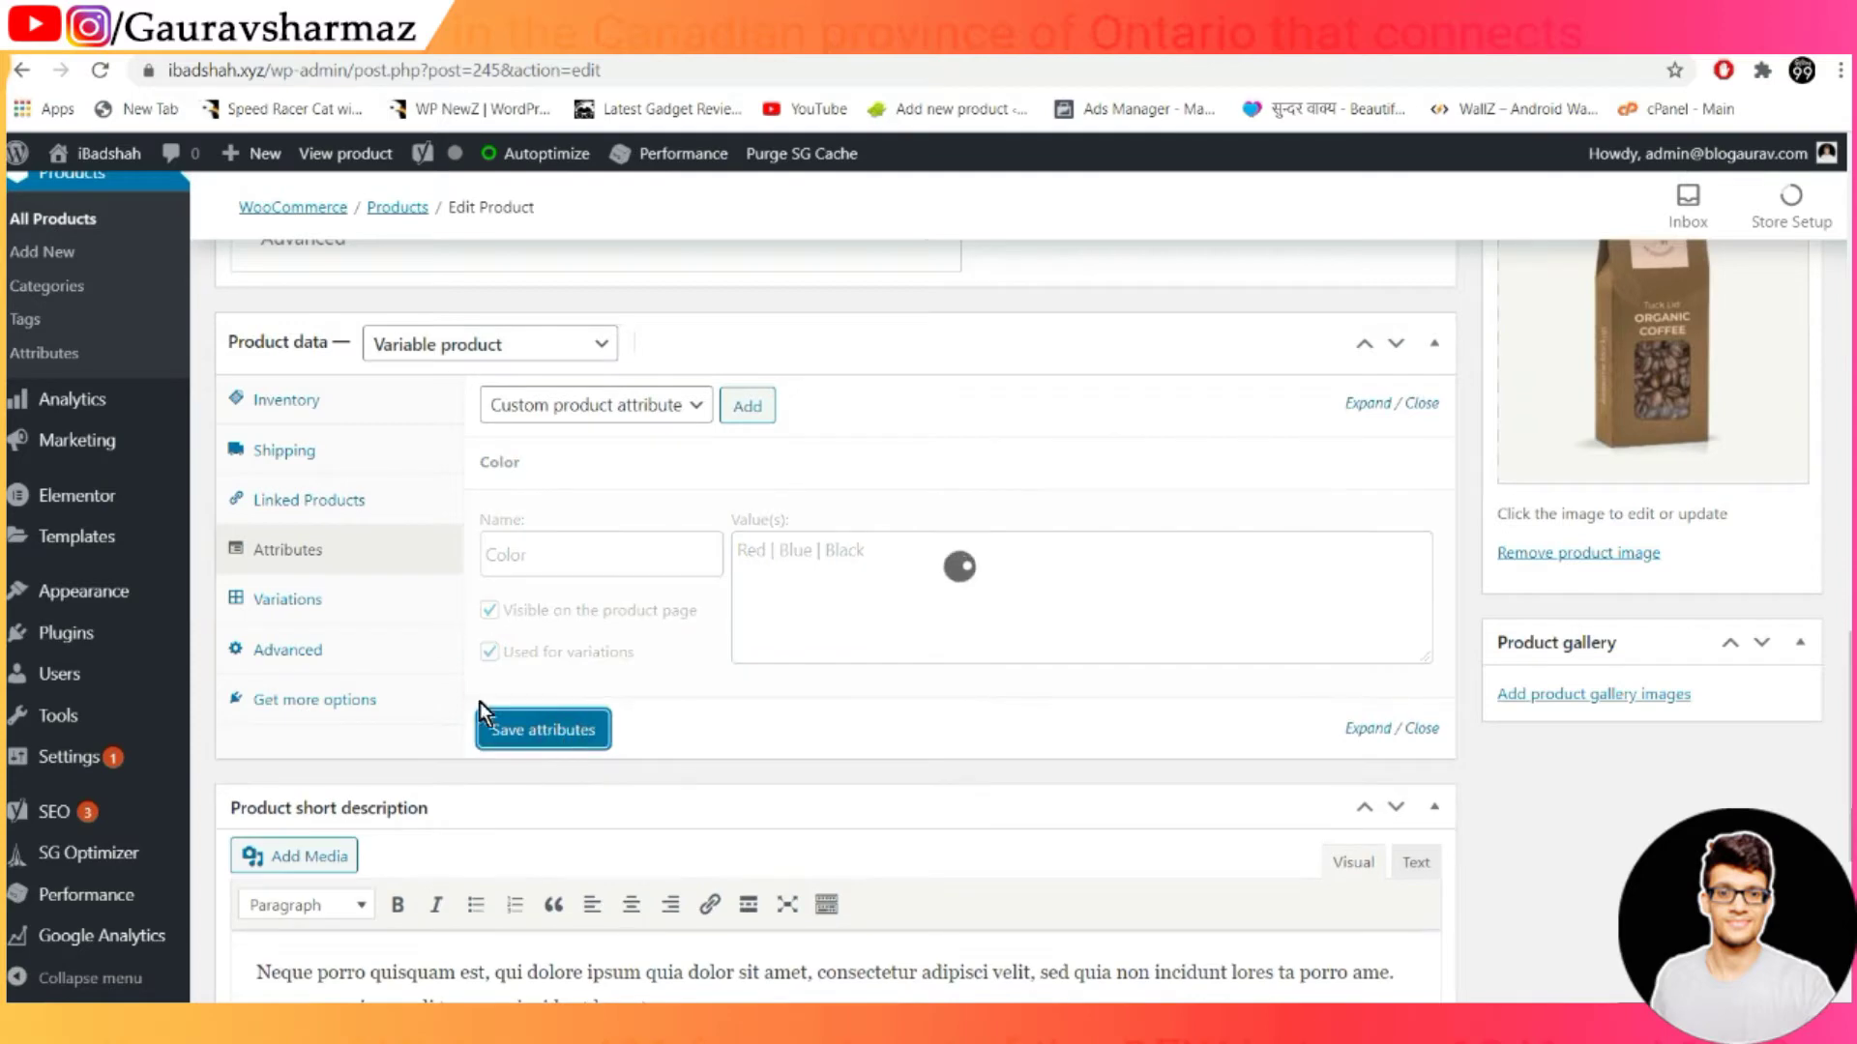
Create the product's variations from all attributes and confirm linking them
scroll(480, 702, up, 2)
click(308, 815)
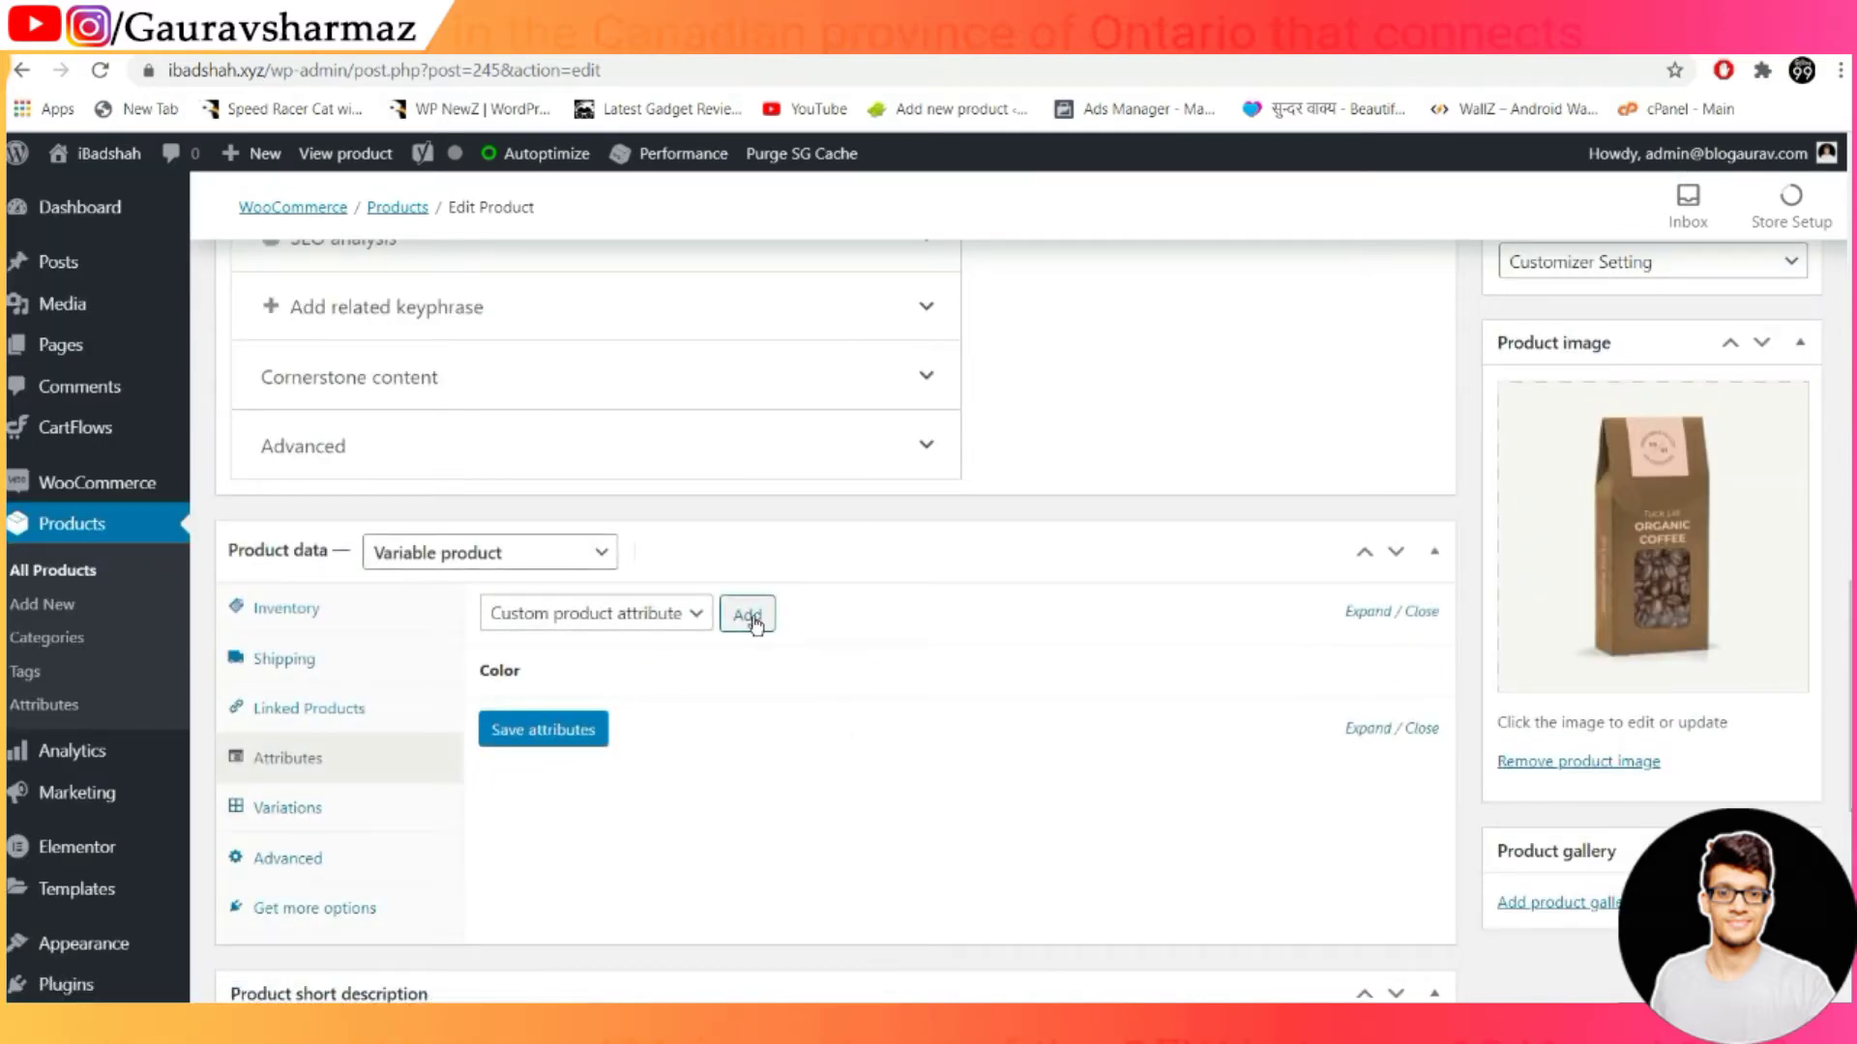
click(627, 619)
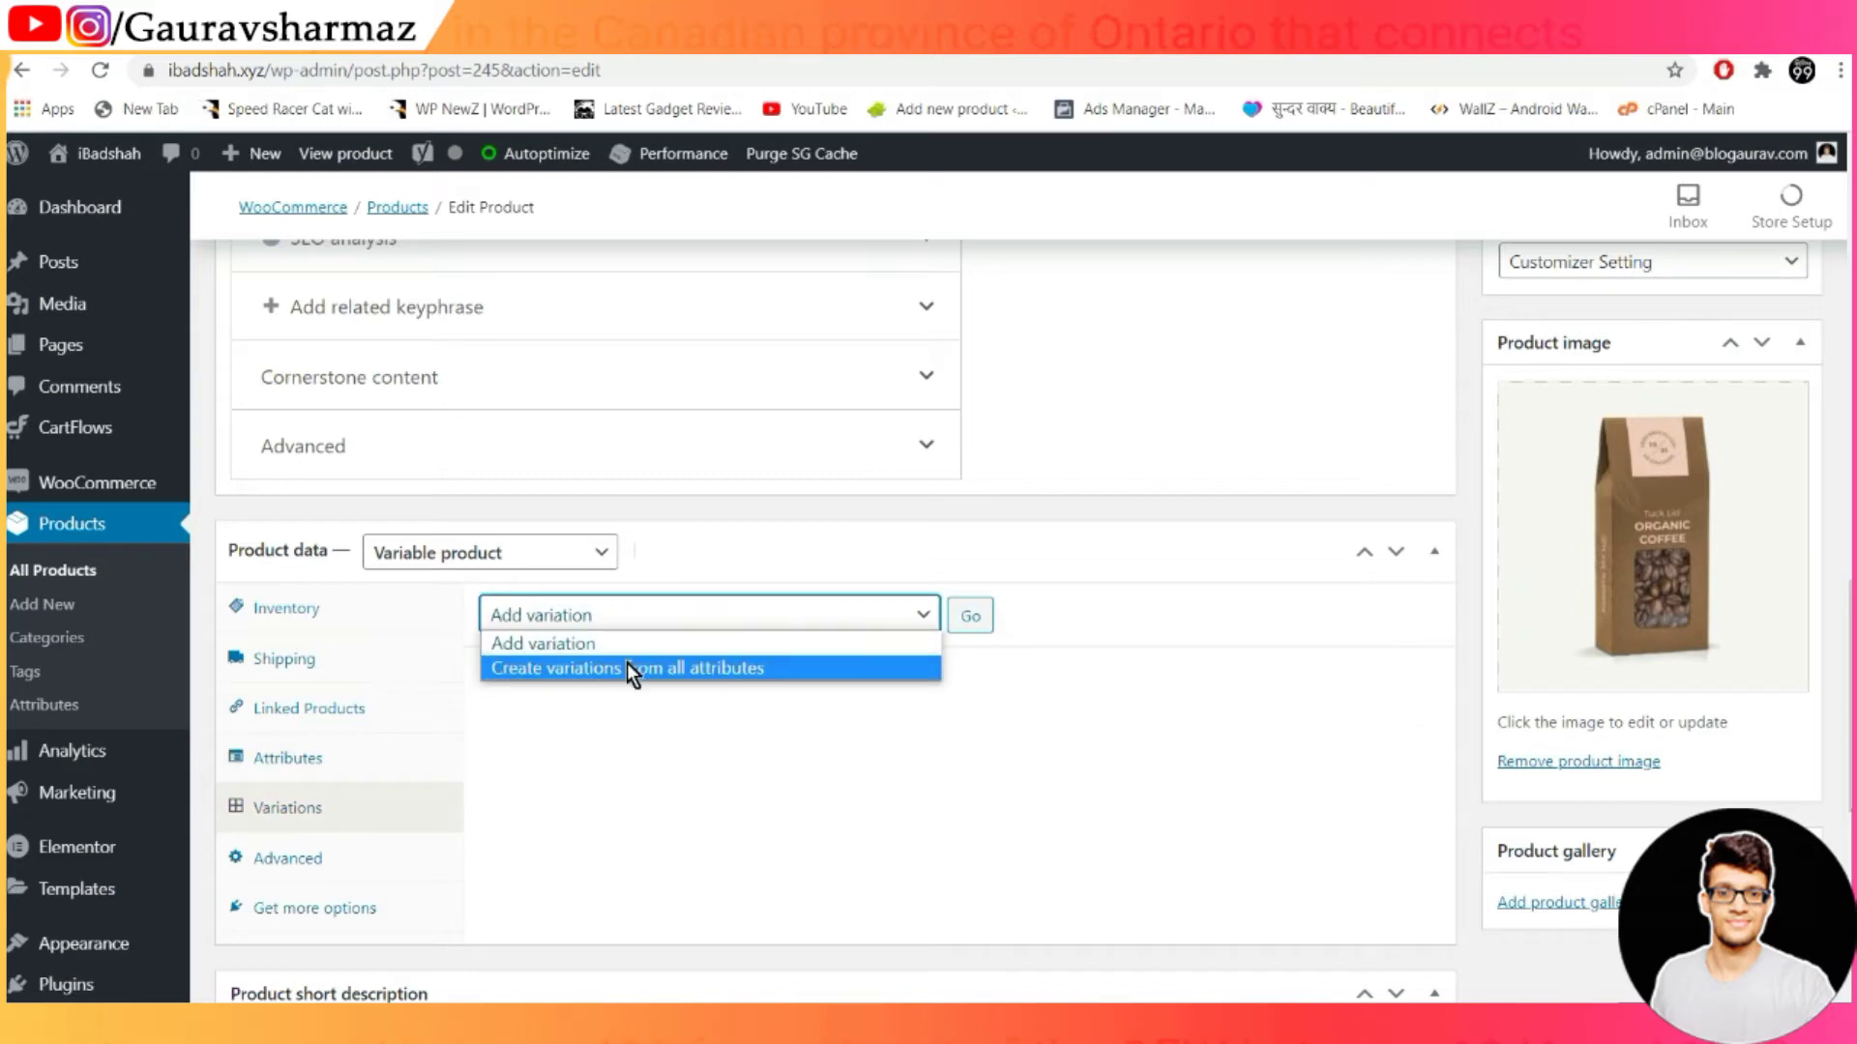
click(626, 667)
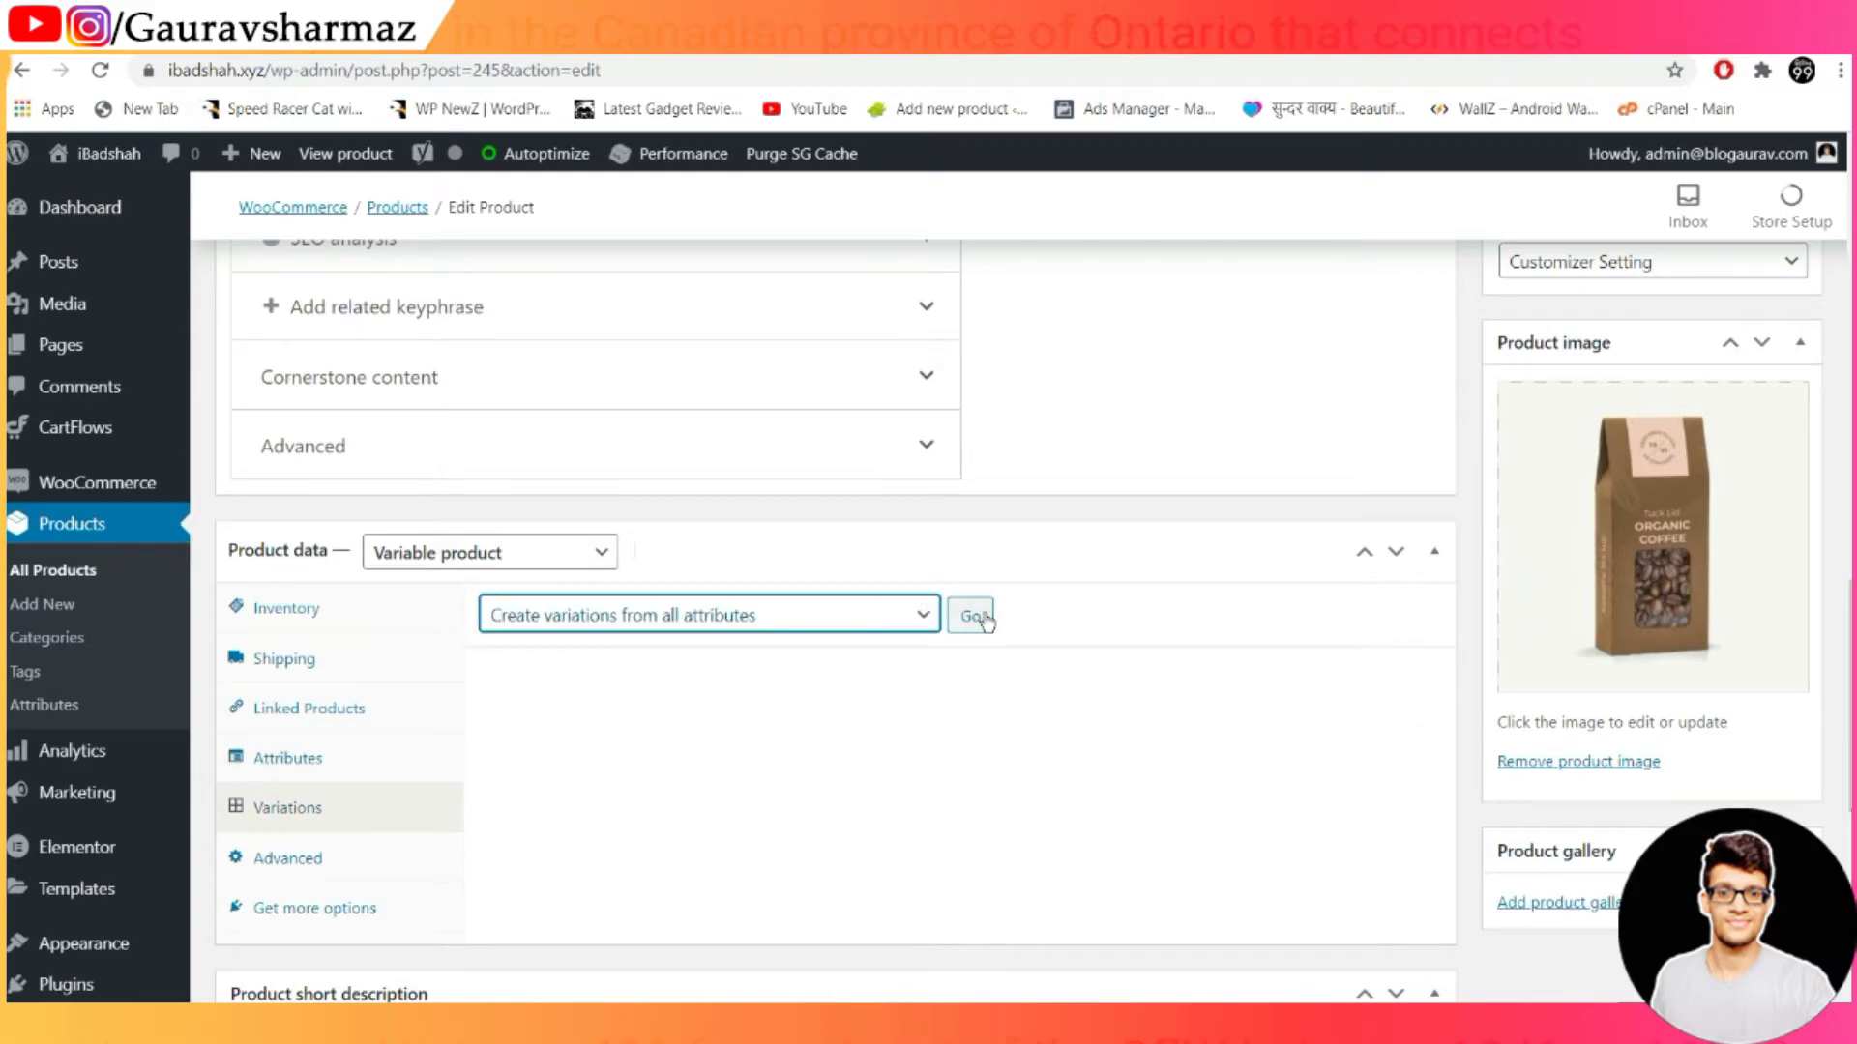
click(871, 617)
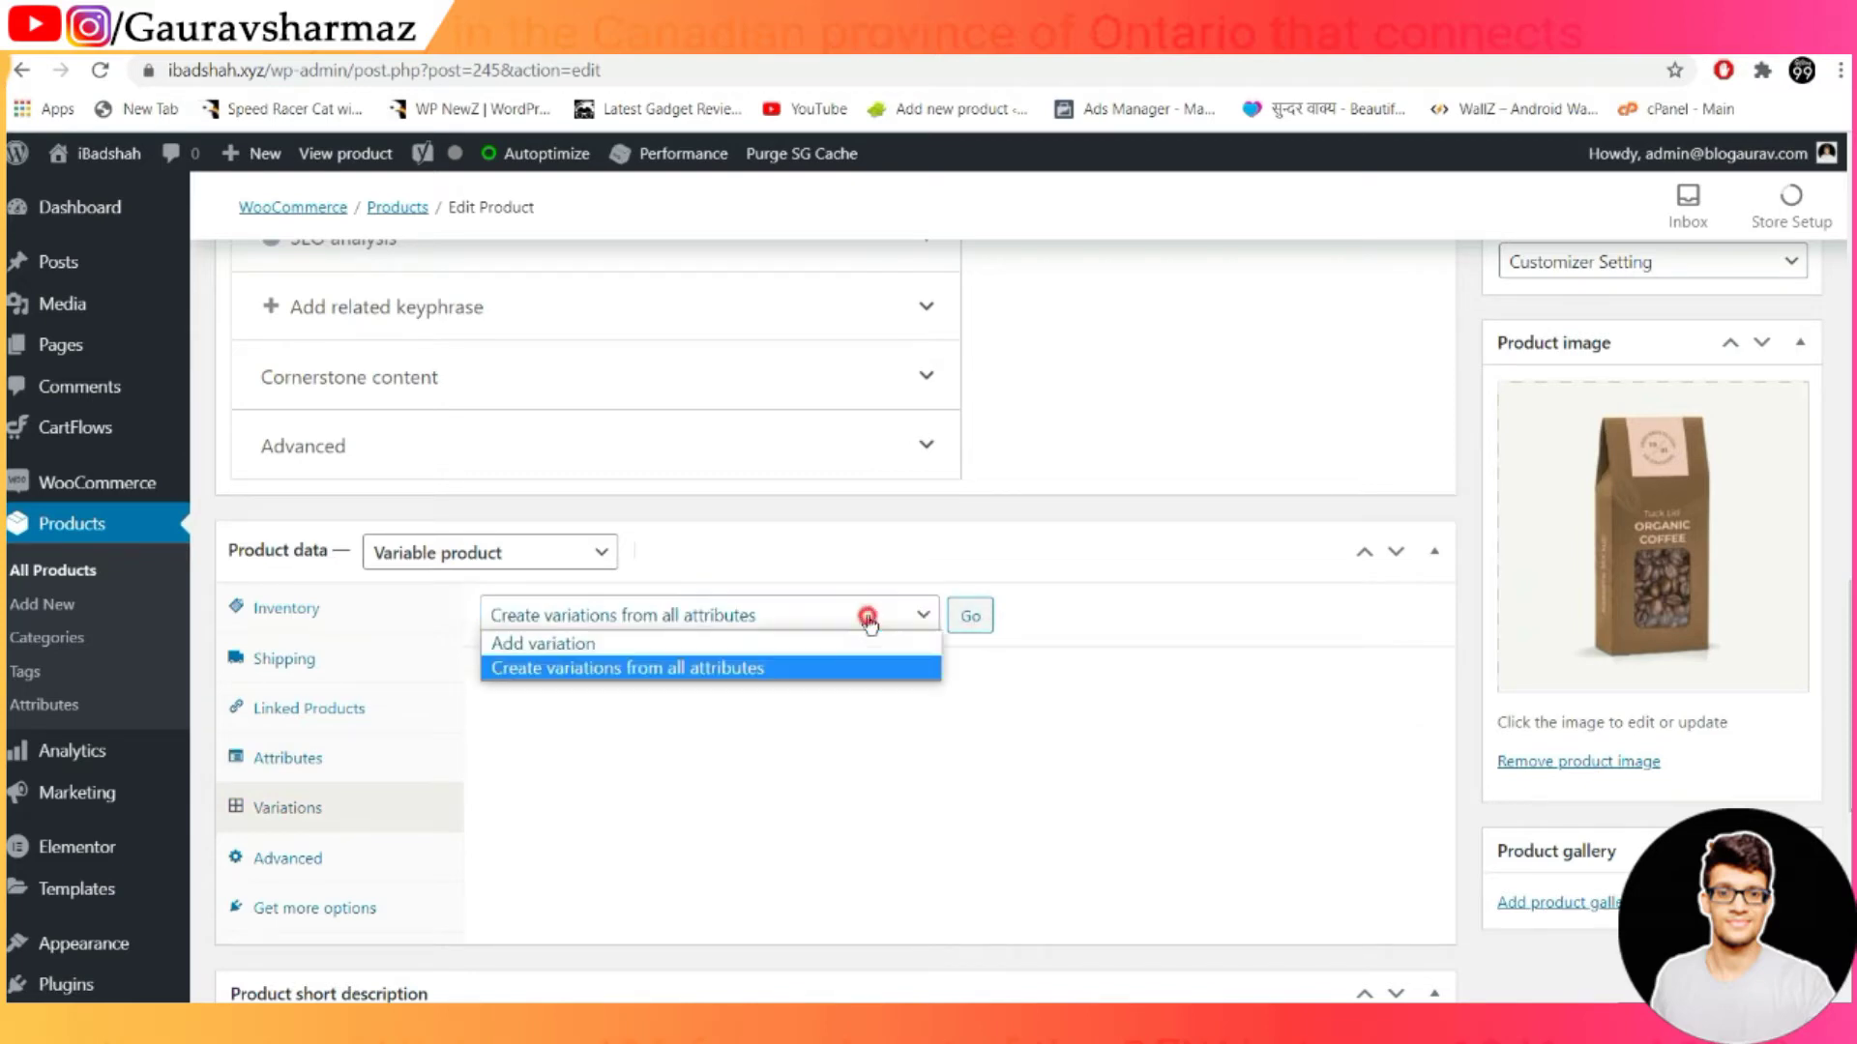
click(839, 670)
click(970, 616)
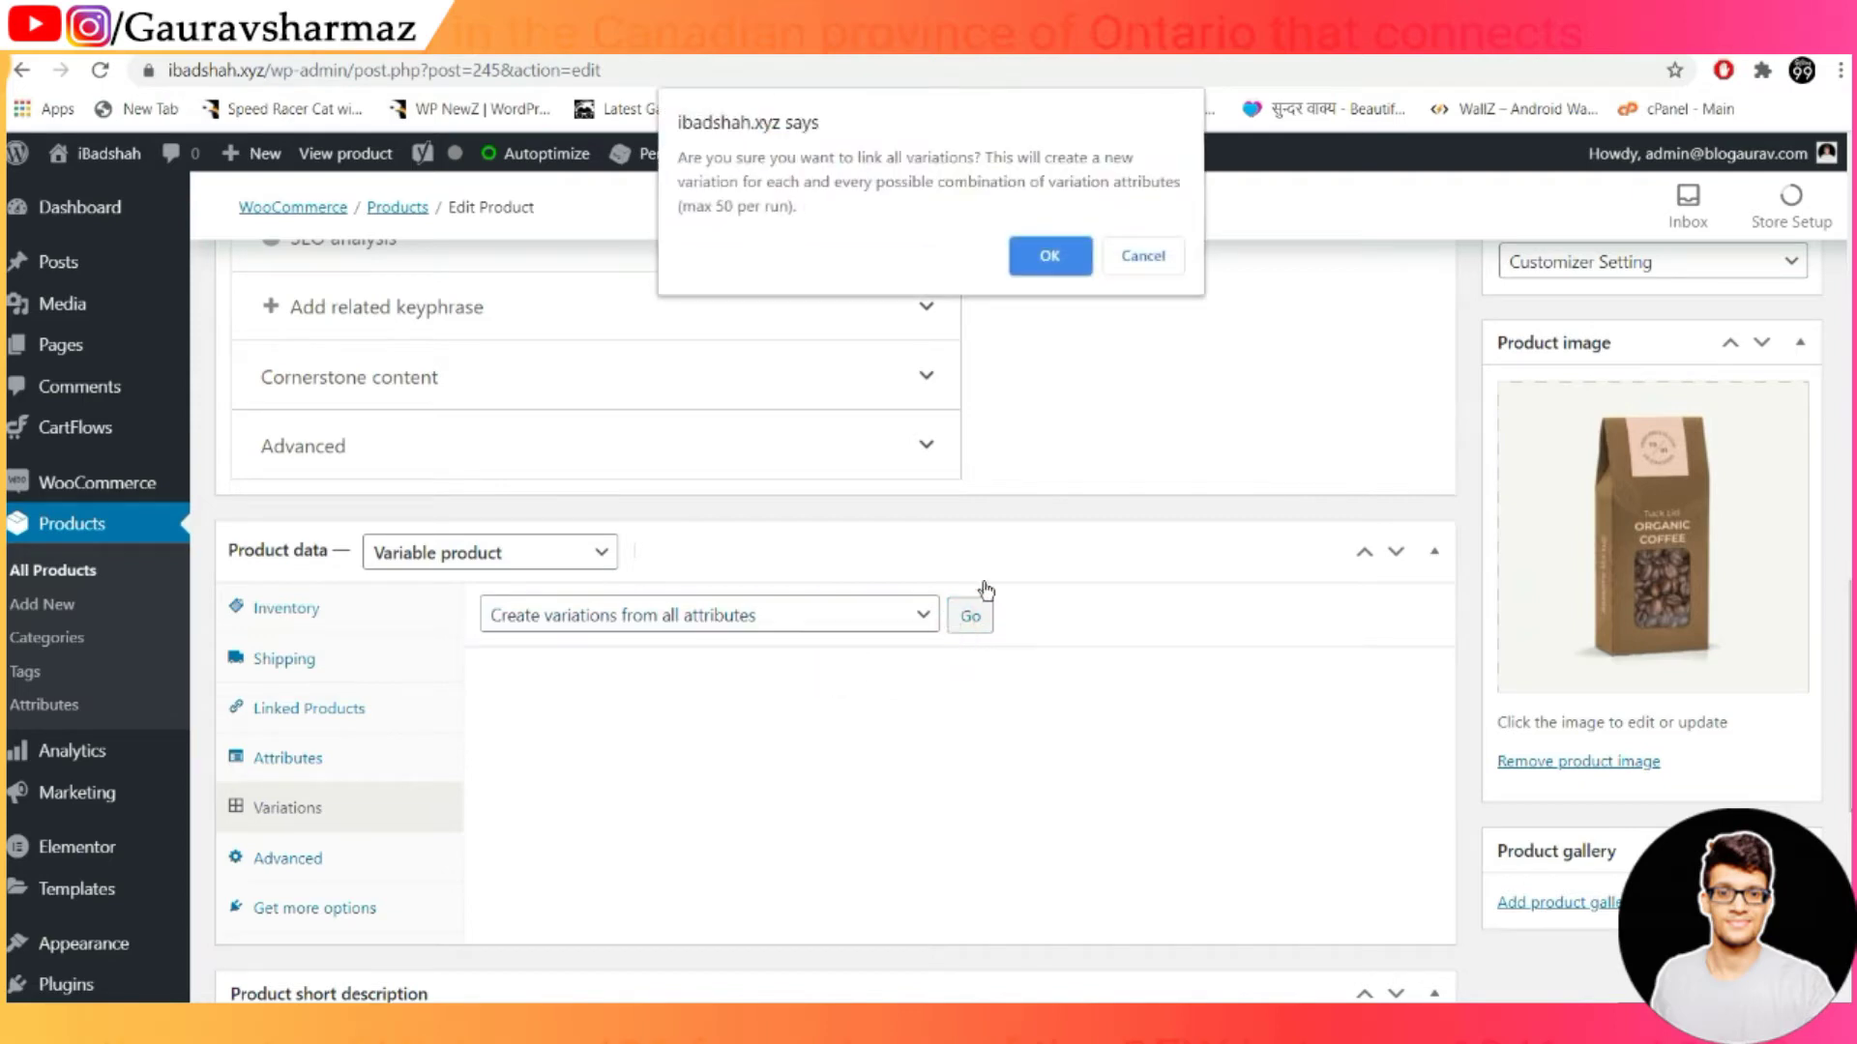
click(1047, 258)
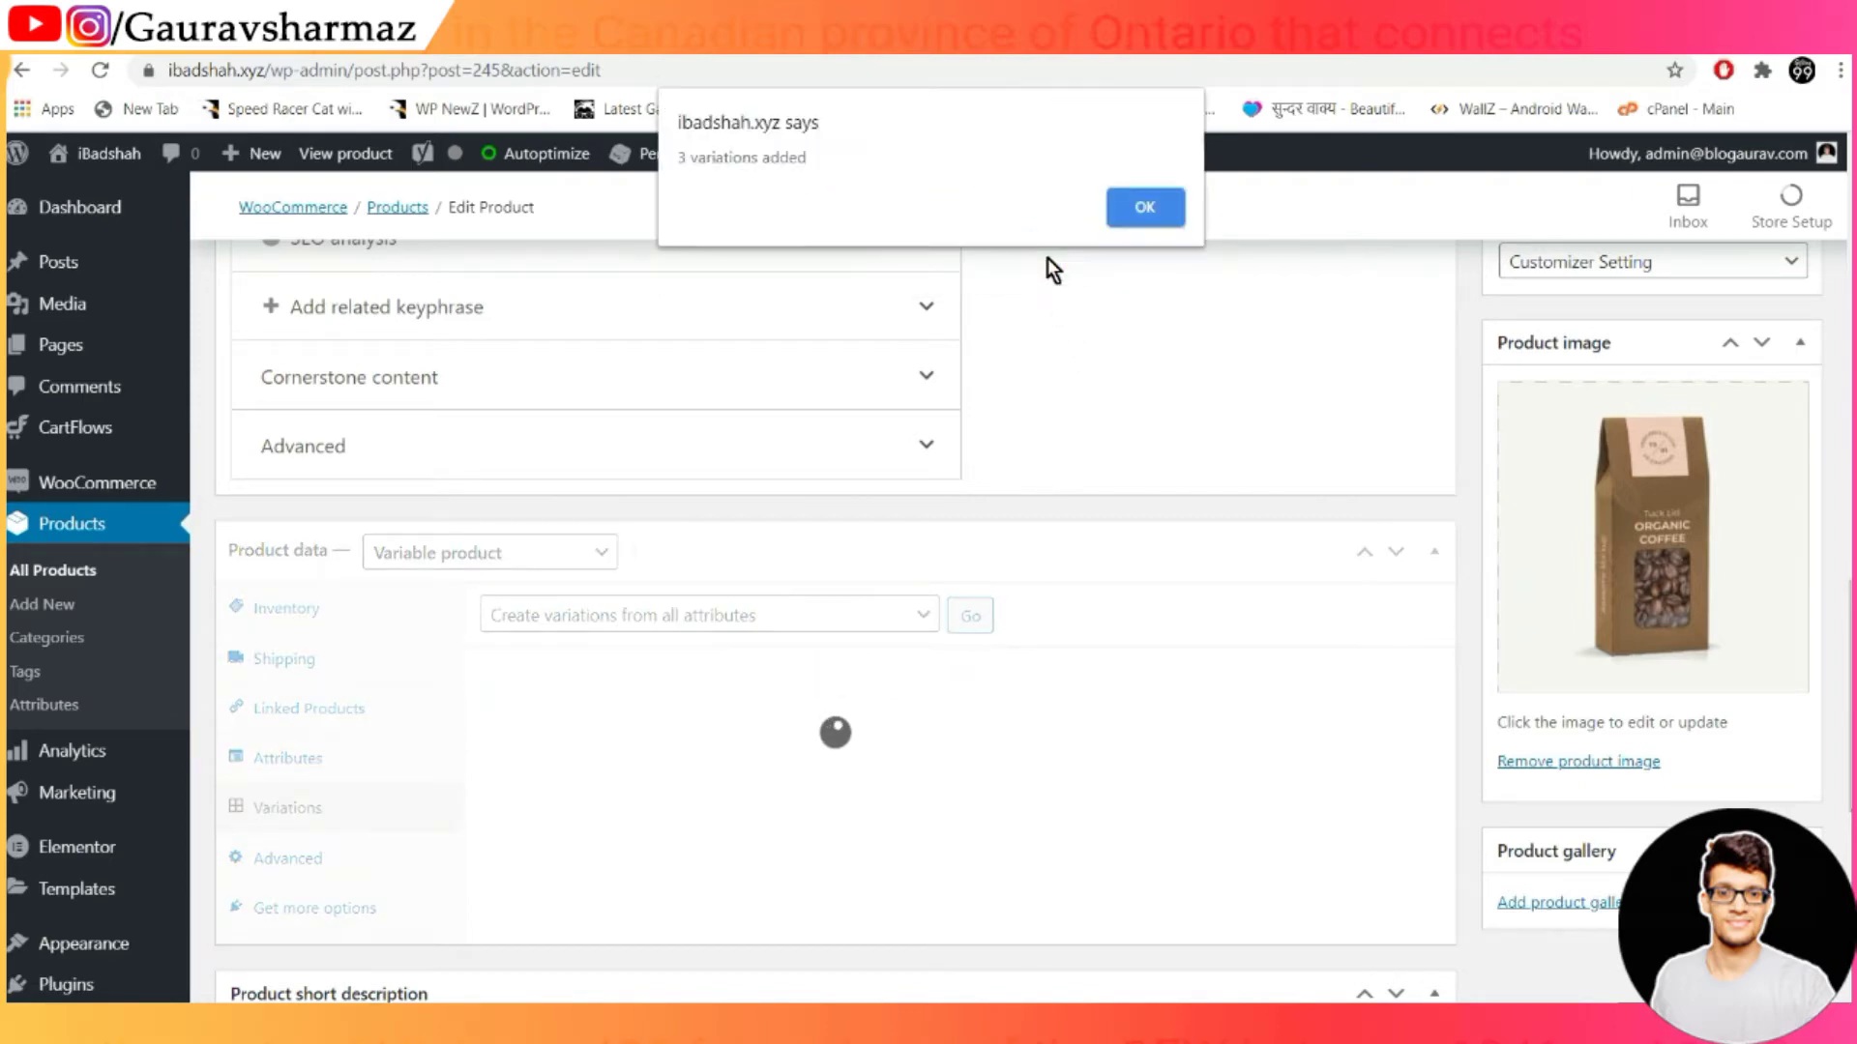
click(1143, 207)
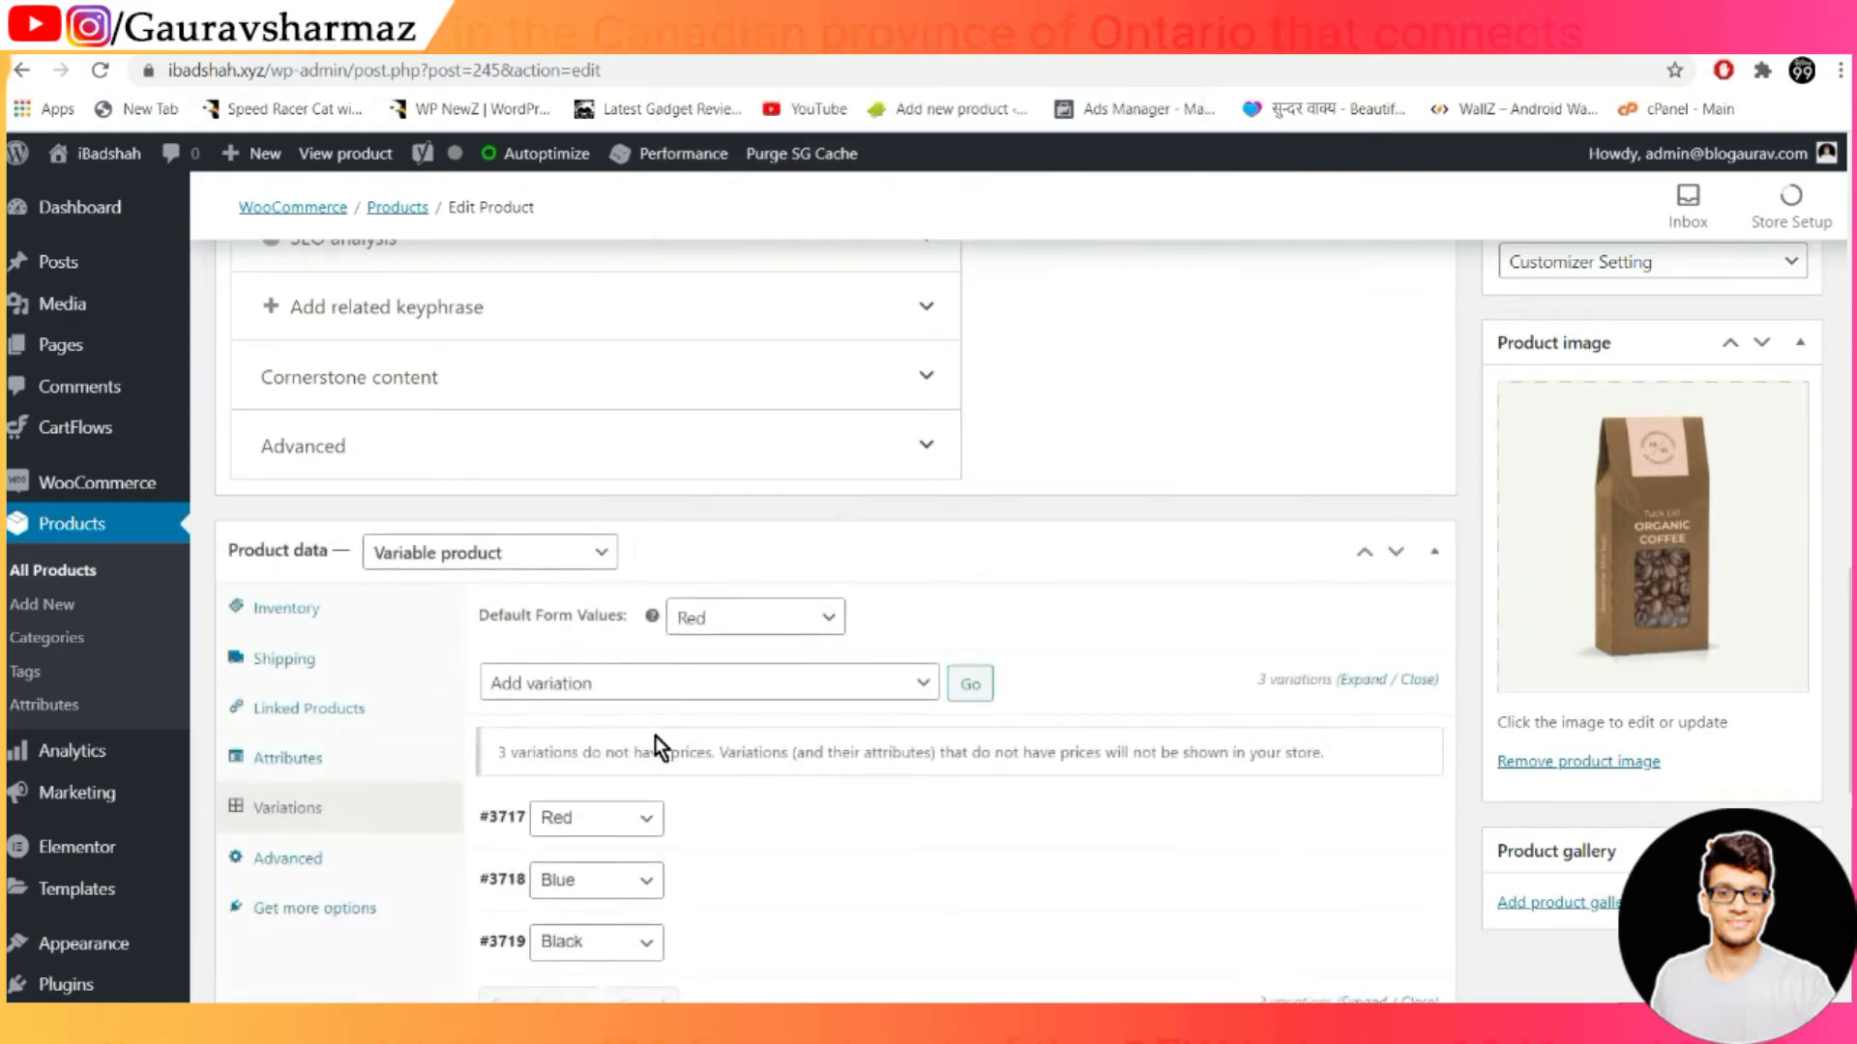
Give the Red variation a regular price of 999 and a sale price of 899, and save the variation changes
scroll(654, 735, down, 2)
click(686, 664)
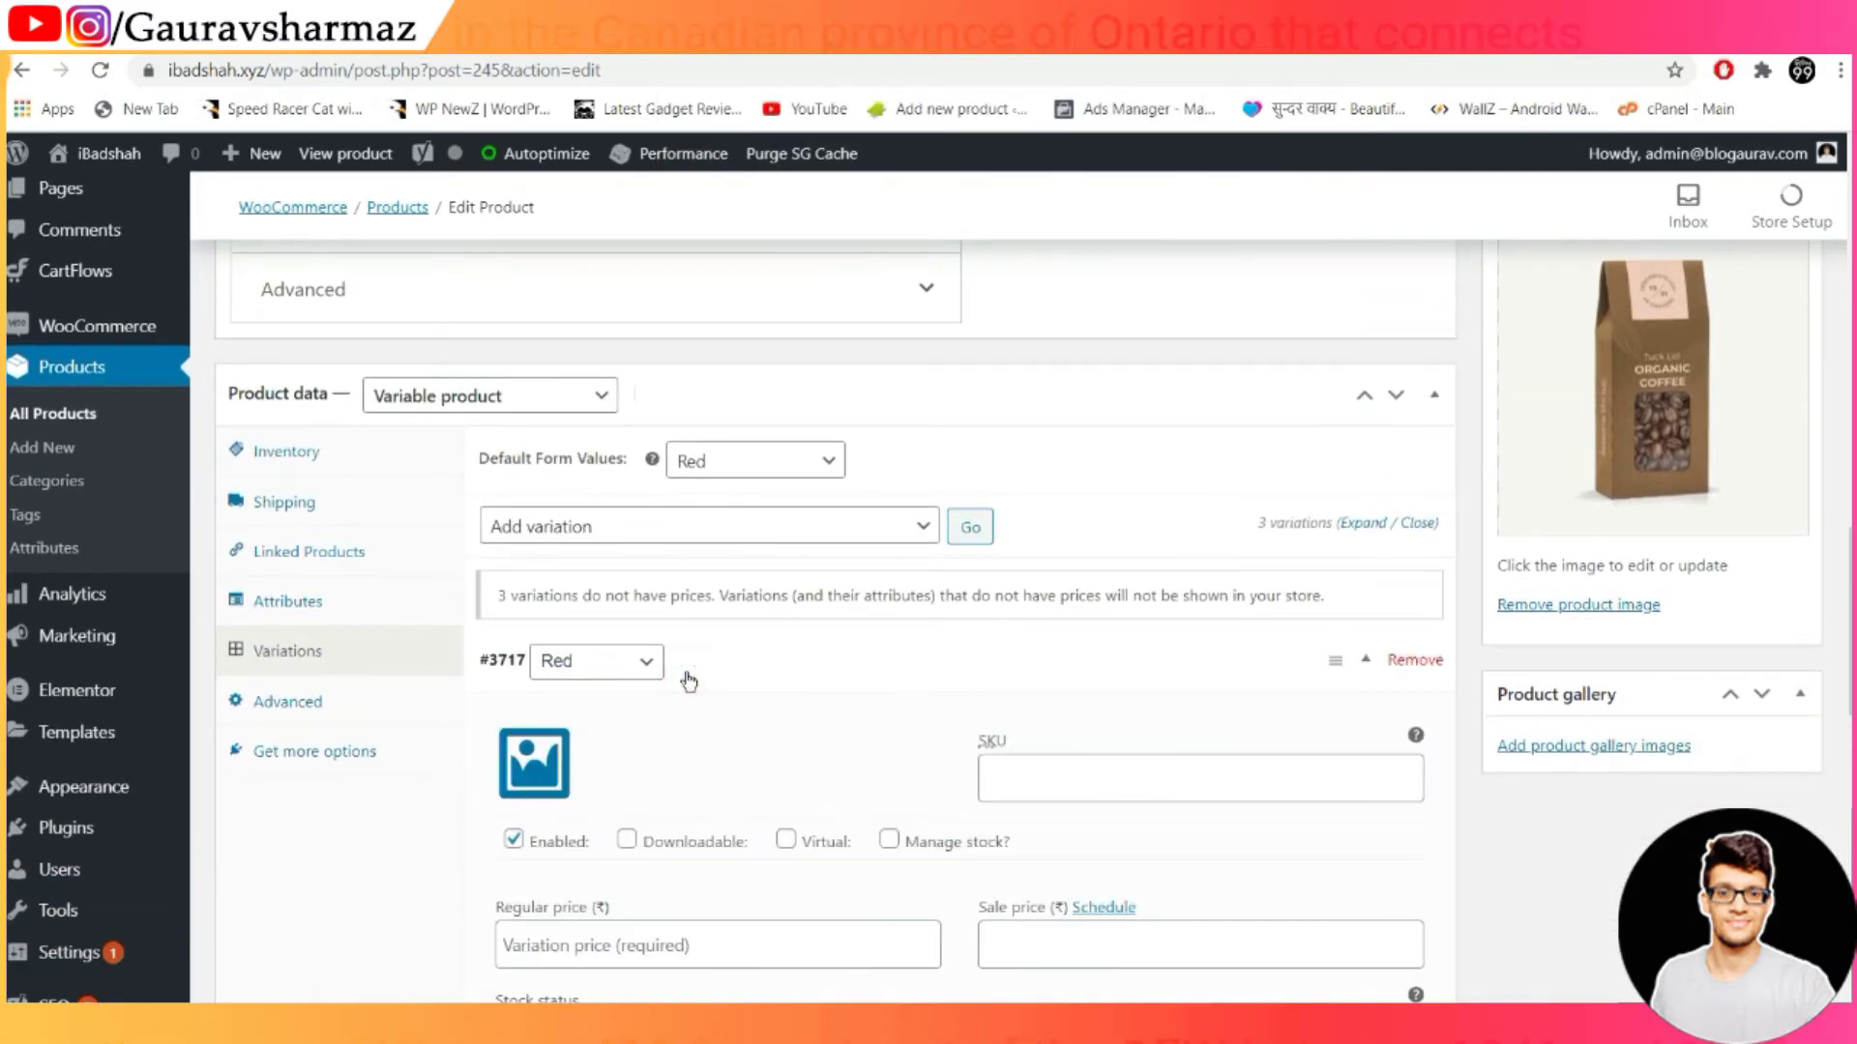
scroll(687, 675, down, 2)
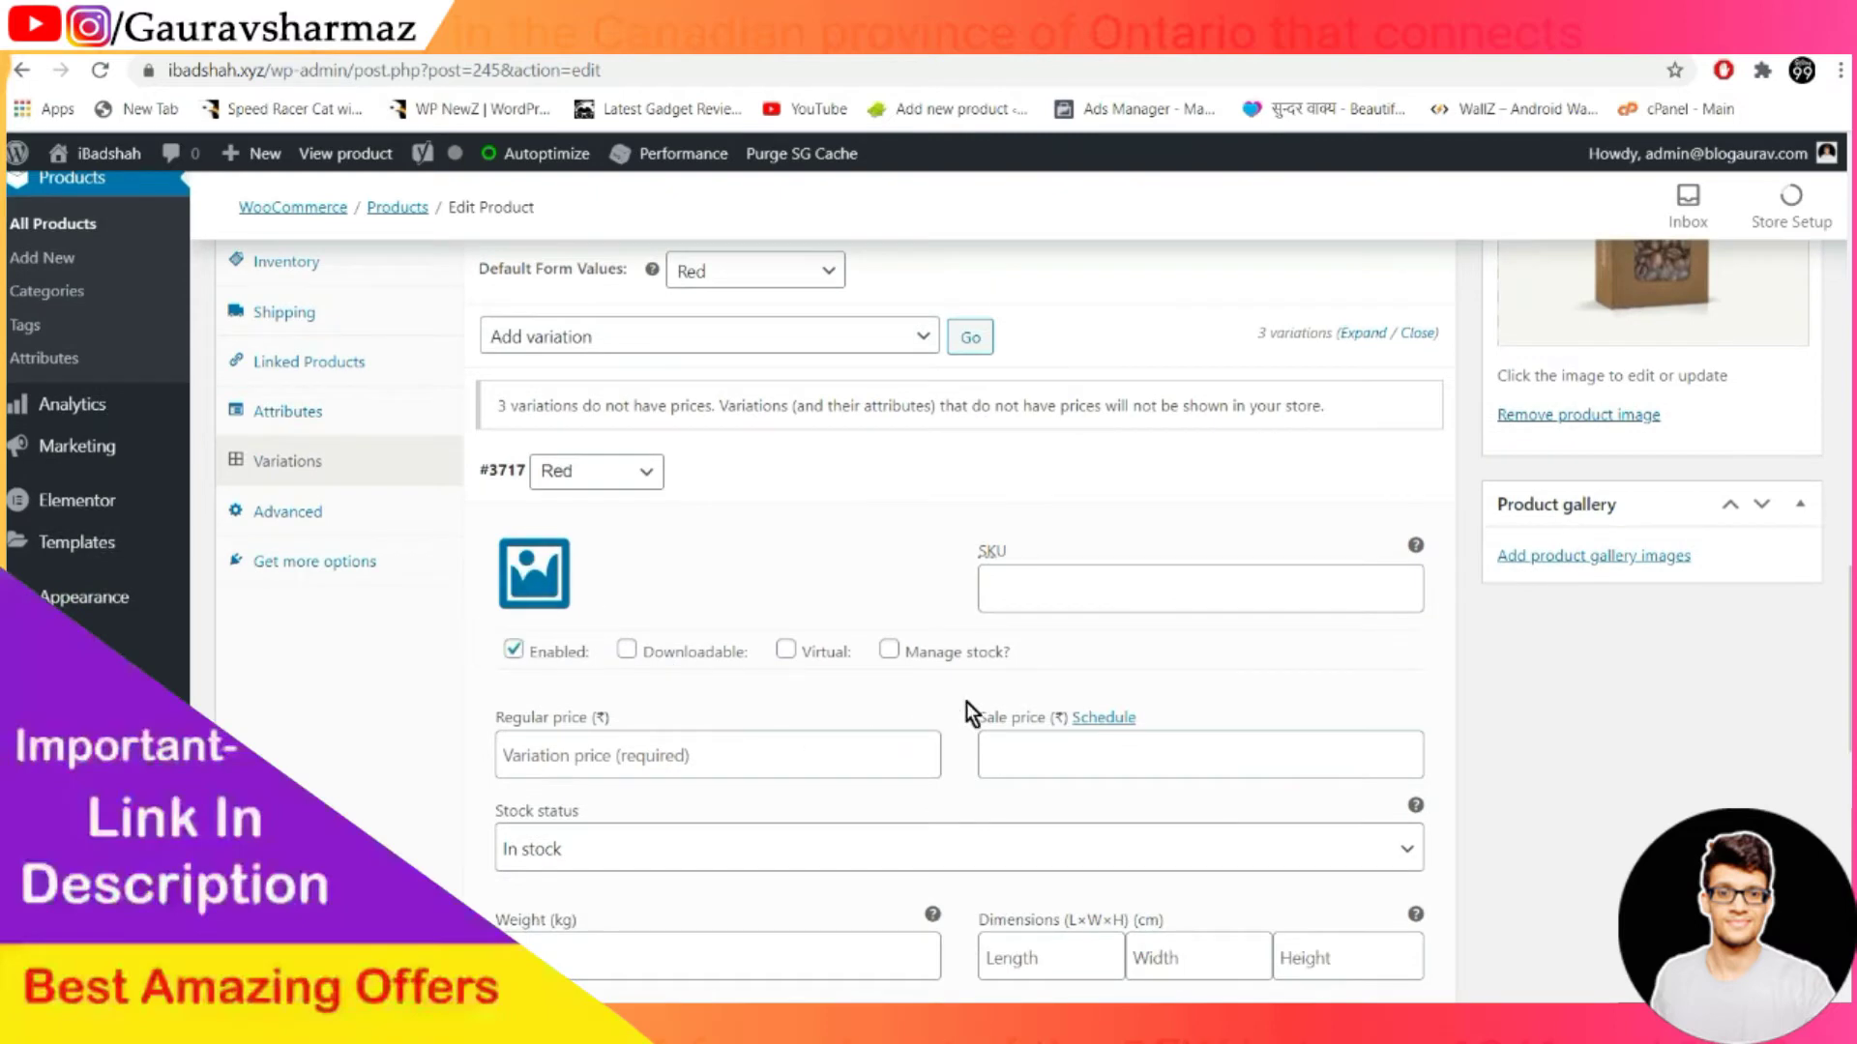
click(800, 733)
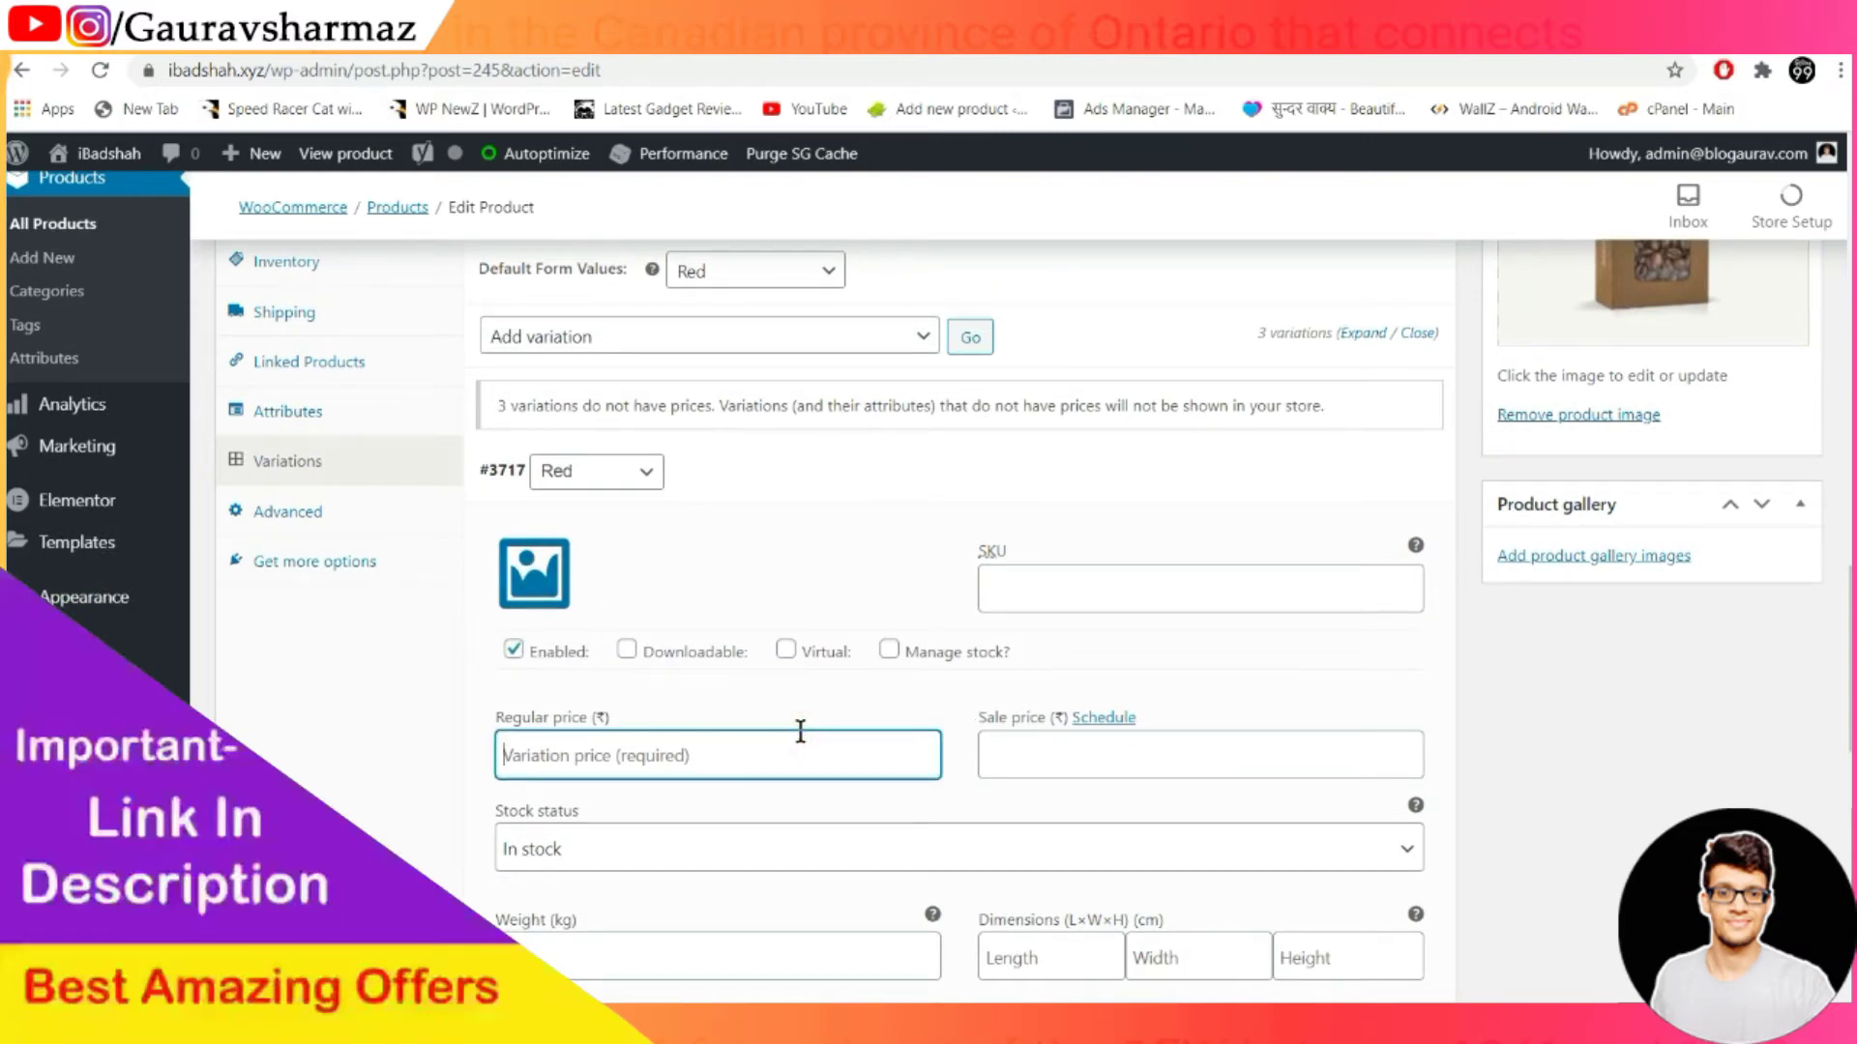
text(999)
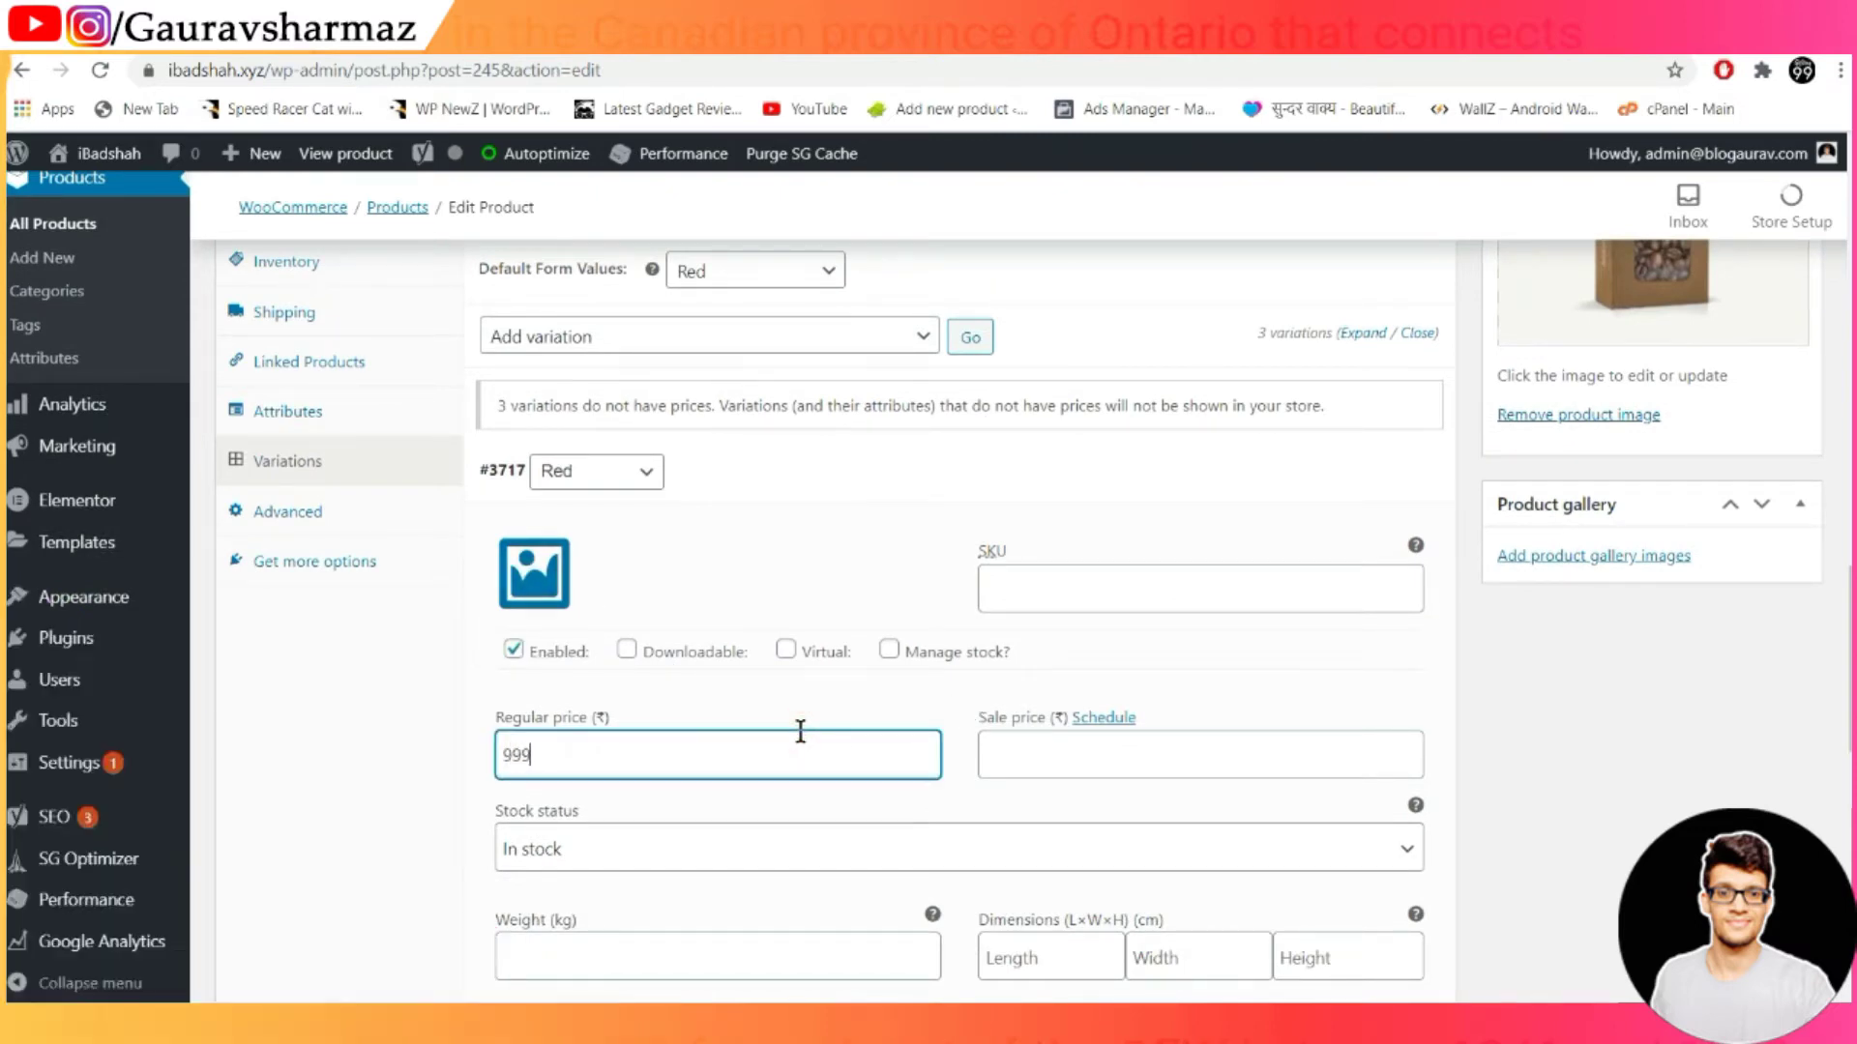
click(1057, 754)
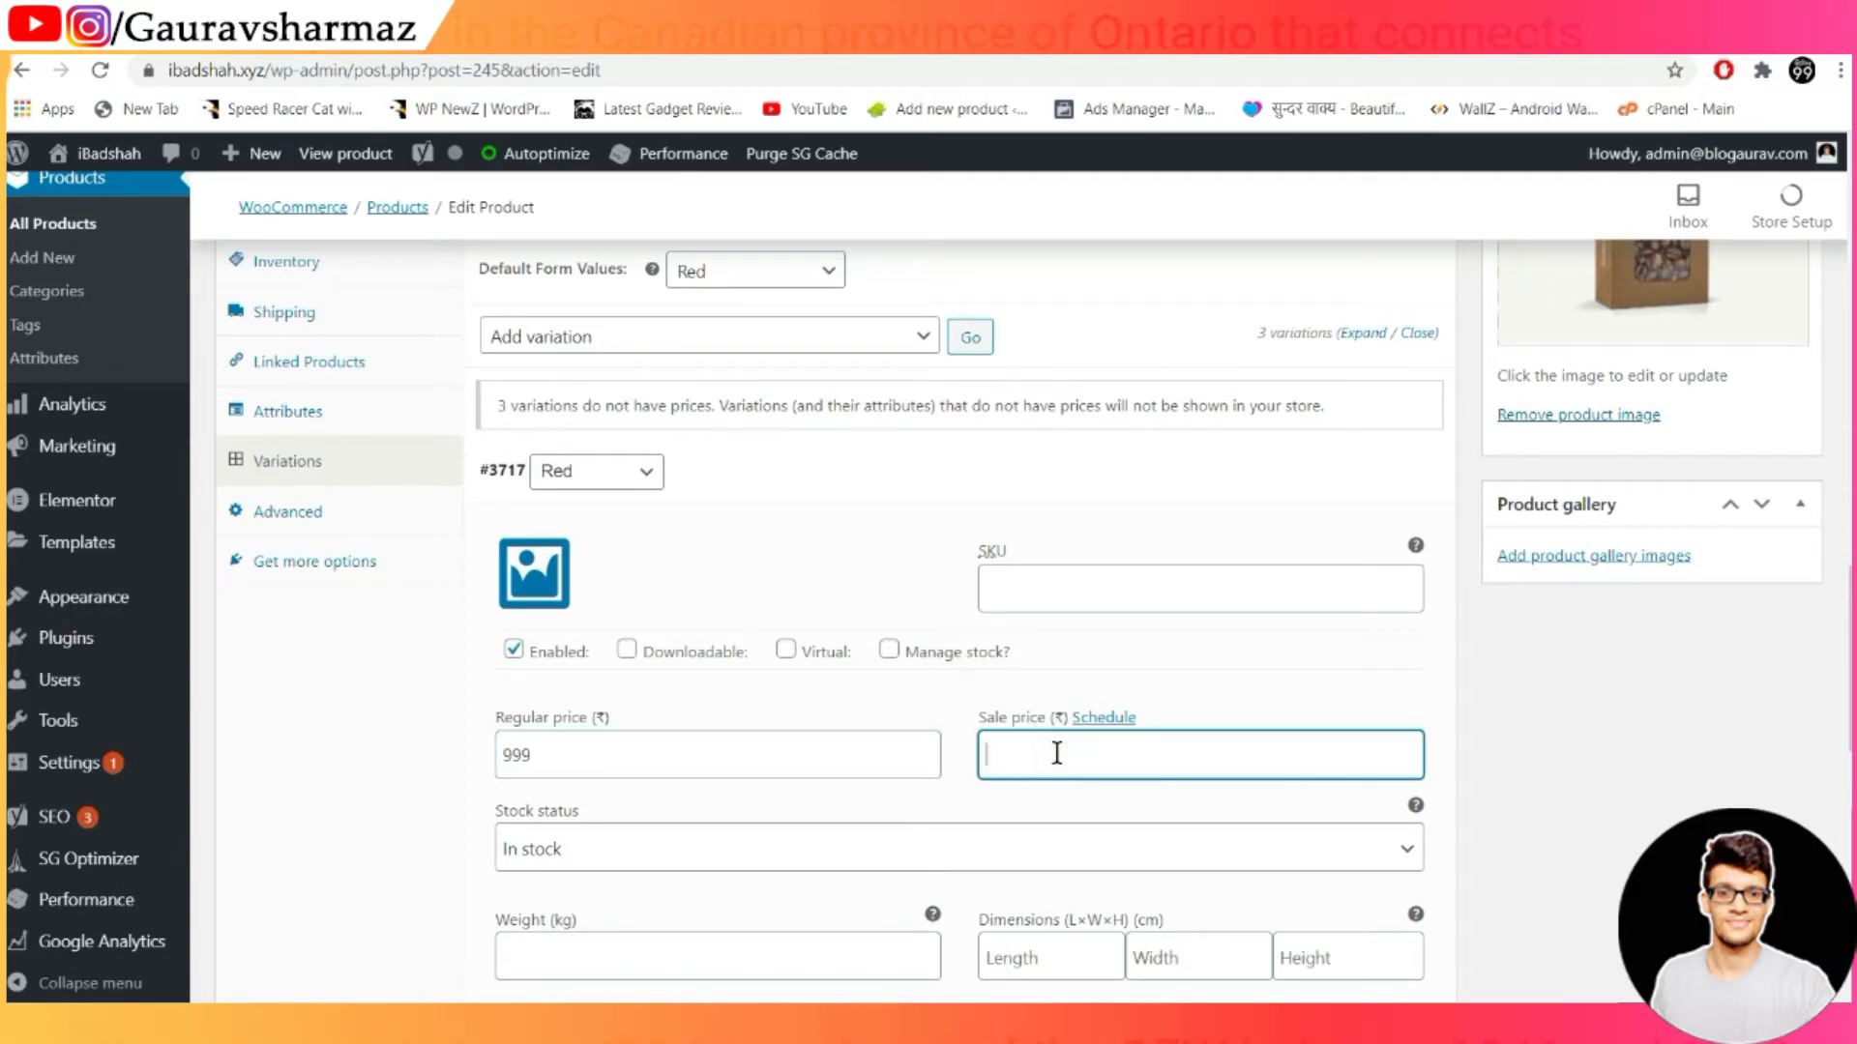
text(899)
scroll(817, 861, down, 5)
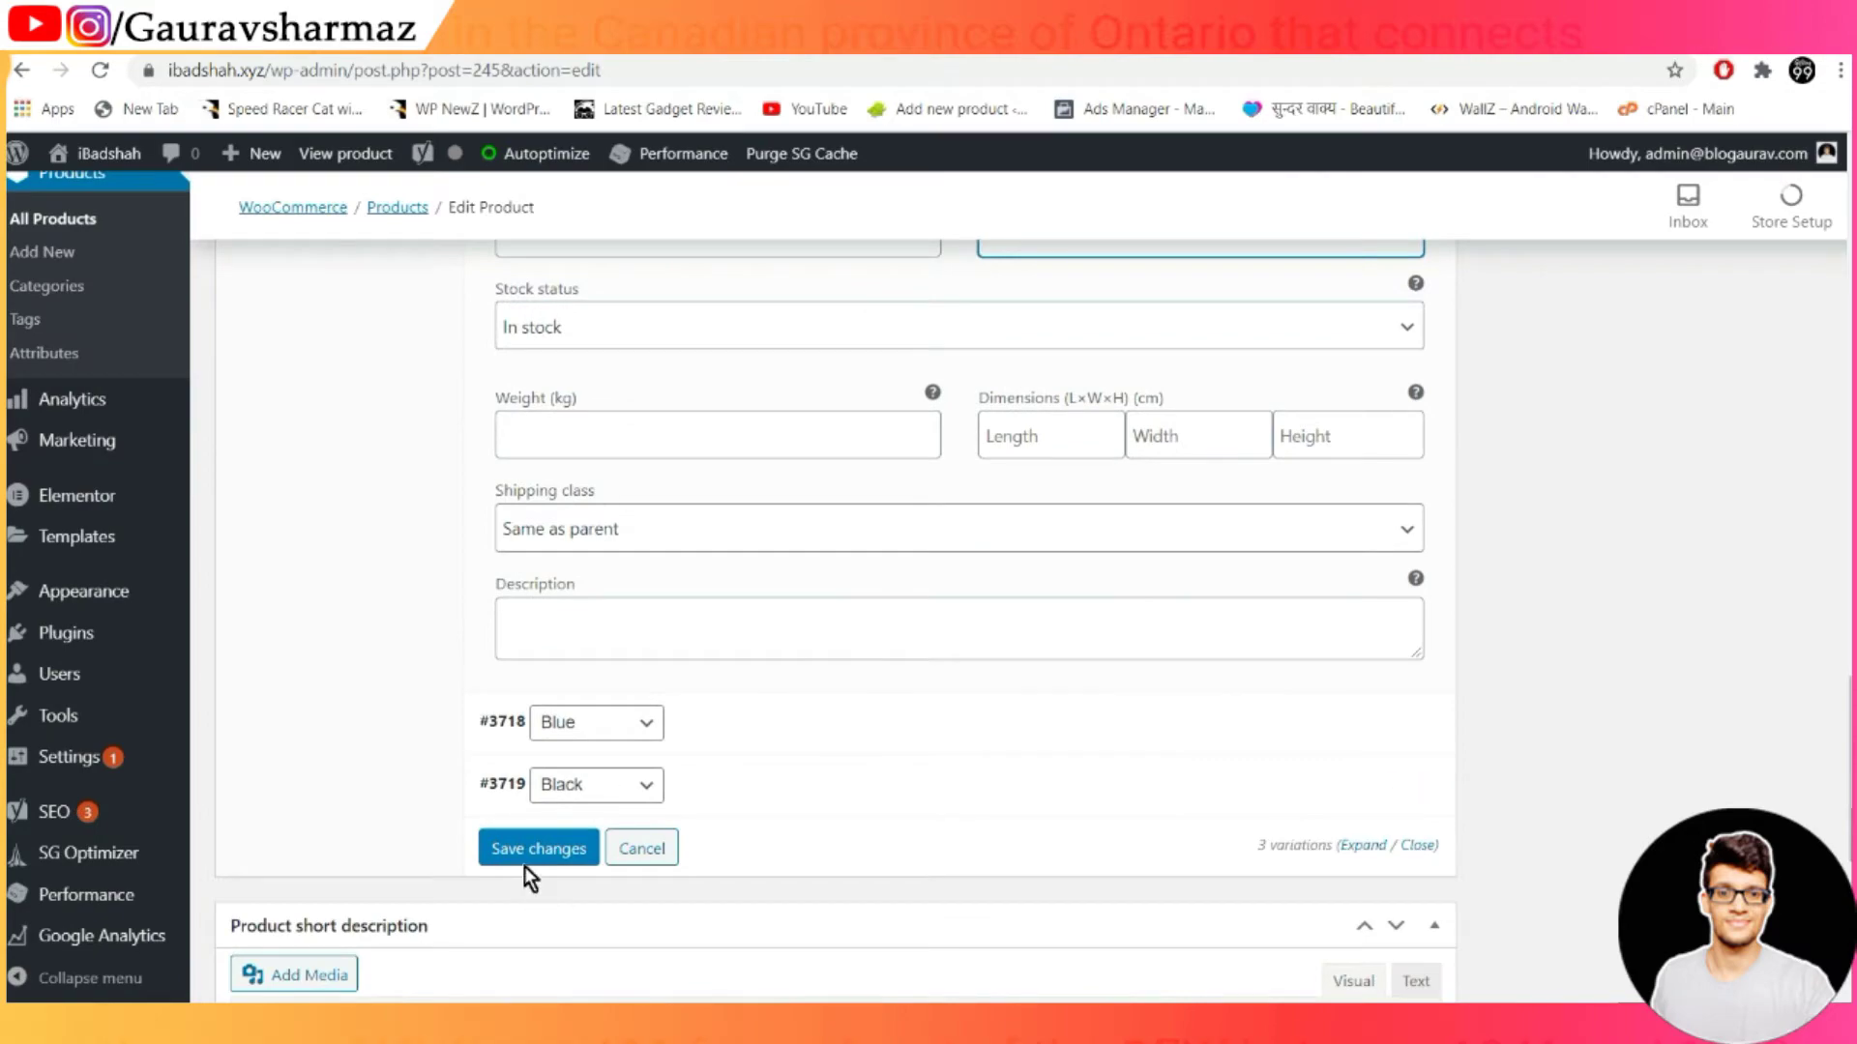
click(538, 848)
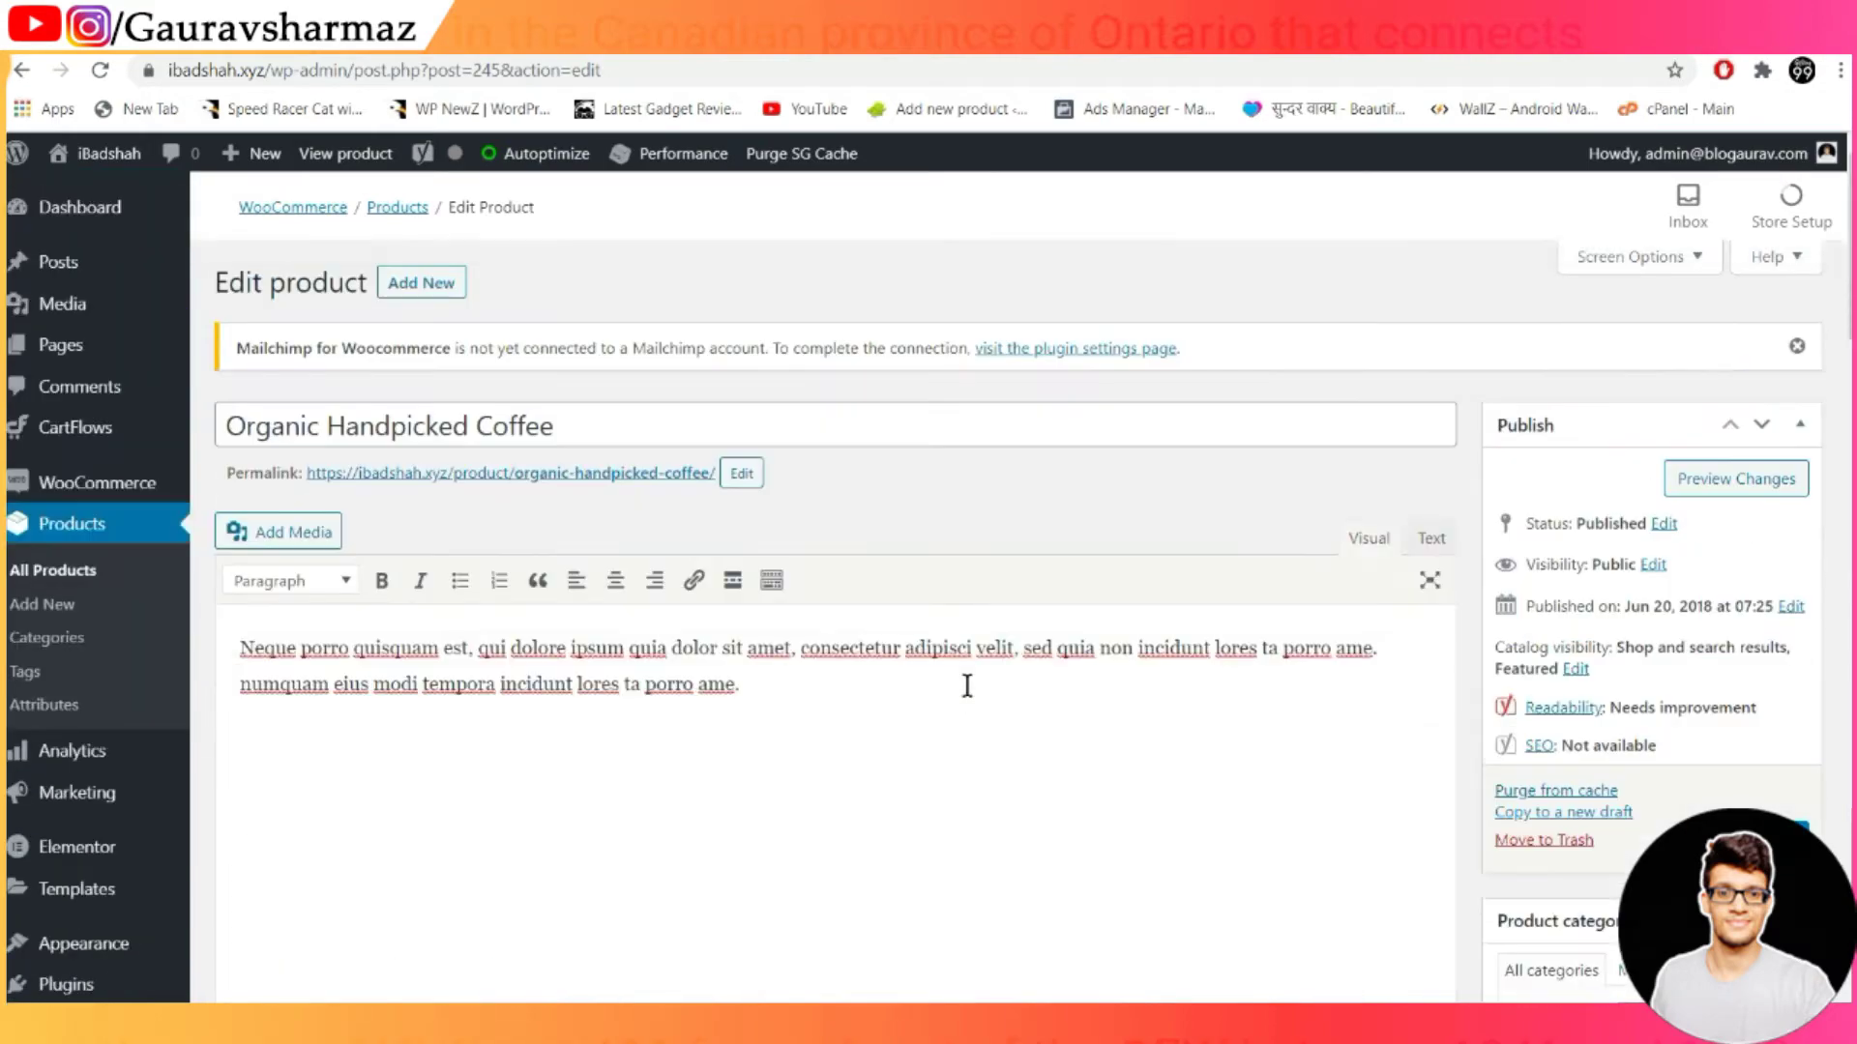
View the coffee product's live page through its permalink and check the price and the available Color options
scroll(1315, 741, down, 12)
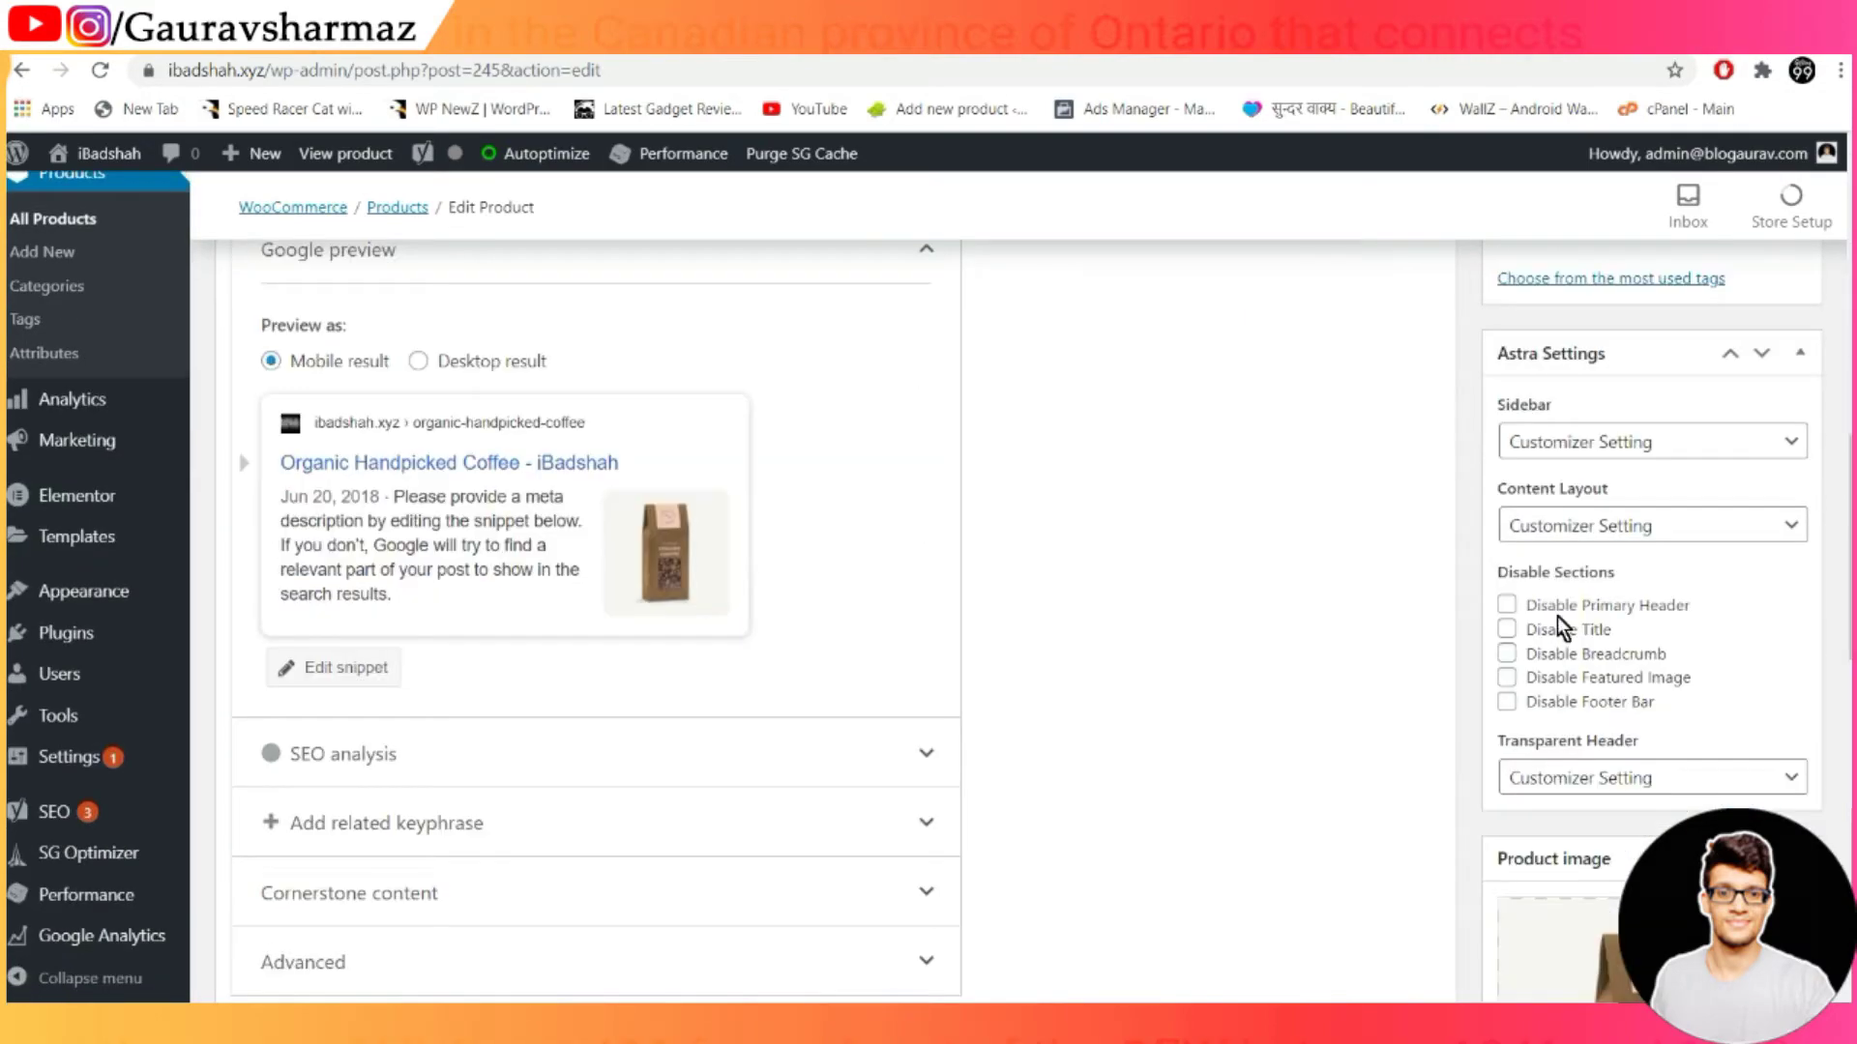
scroll(1557, 617, up, 13)
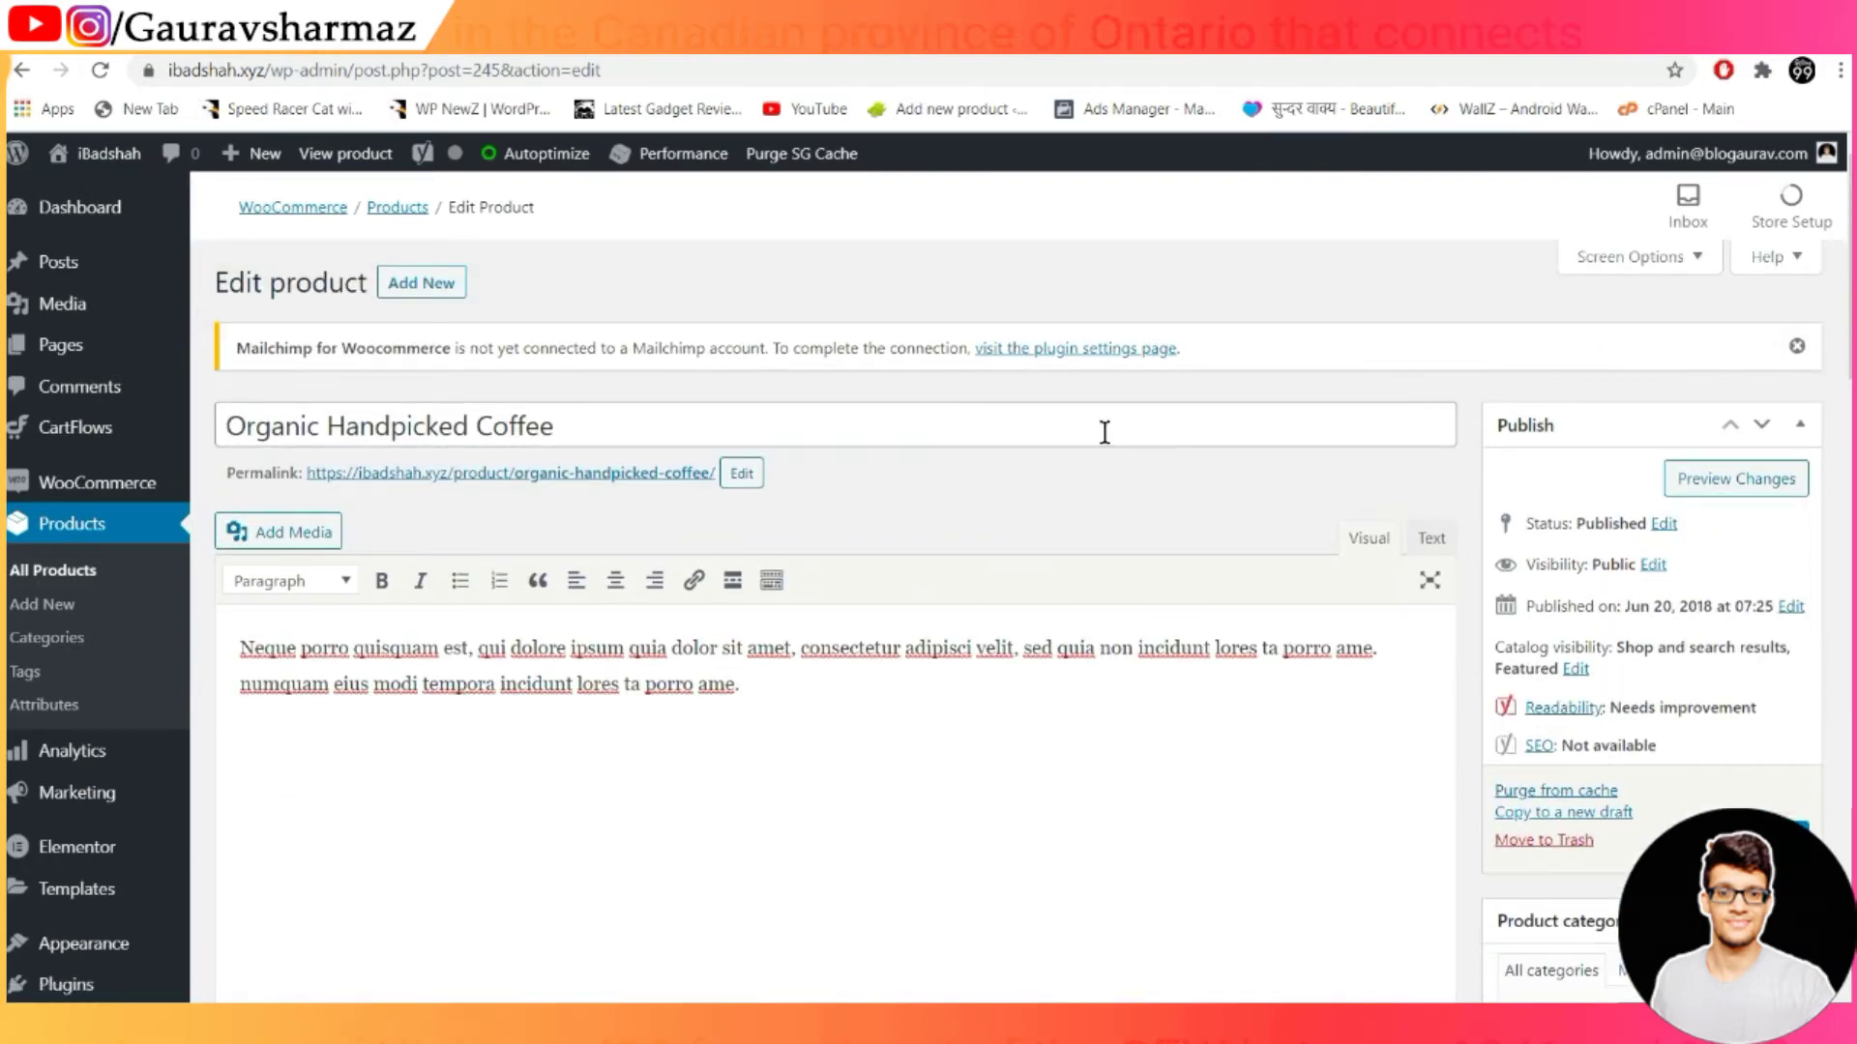
right_click(674, 475)
key(Escape)
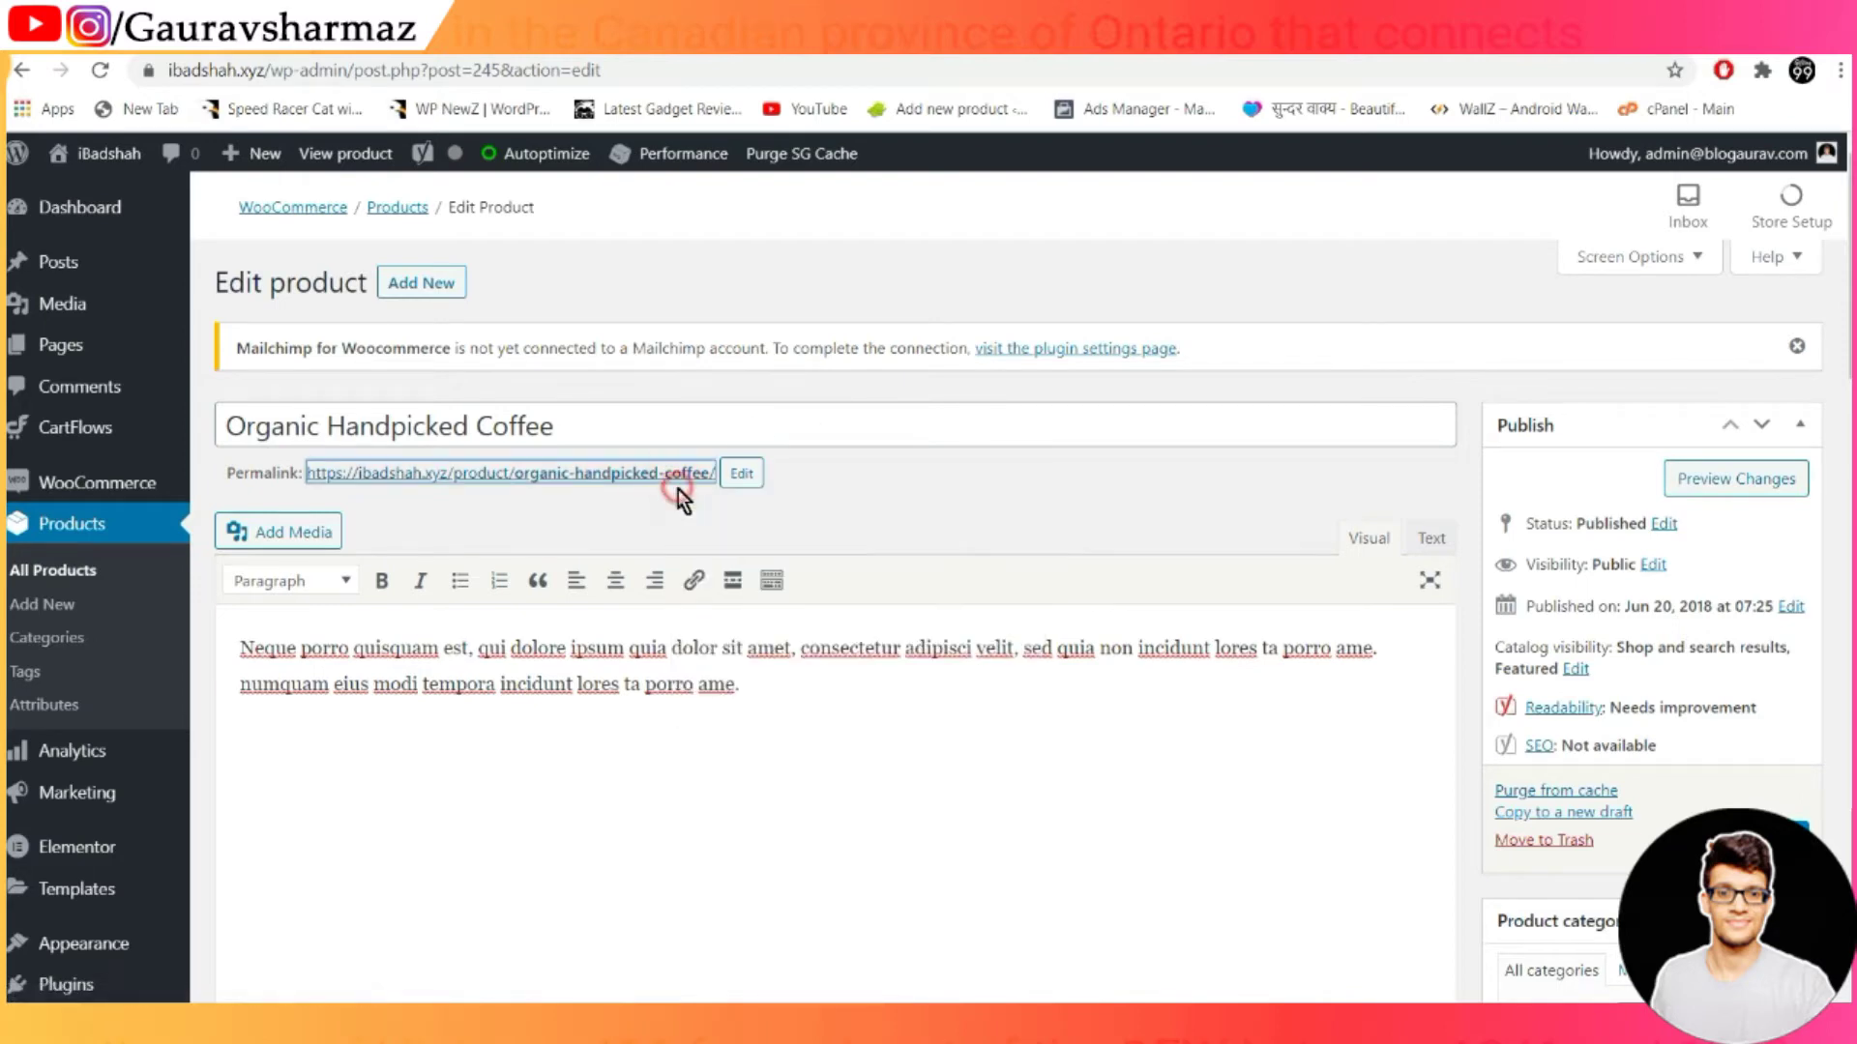
click(674, 474)
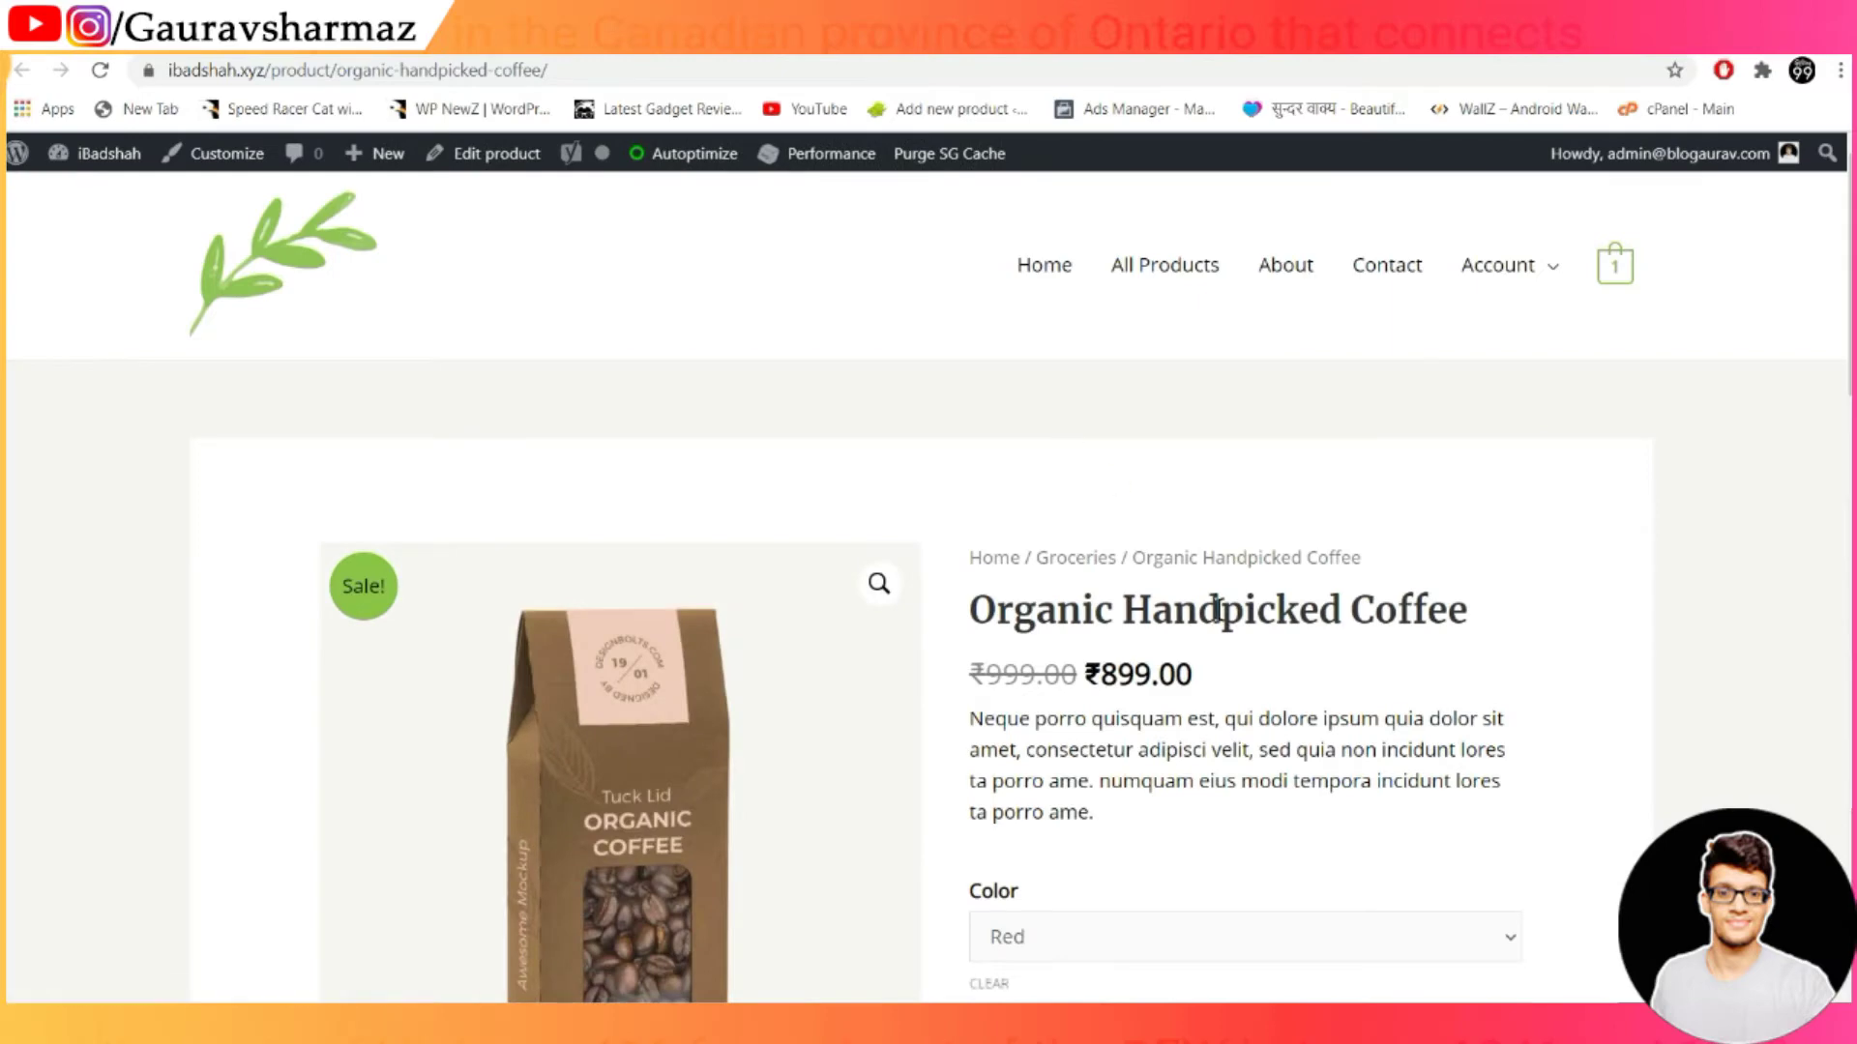
scroll(1219, 611, down, 3)
click(1176, 676)
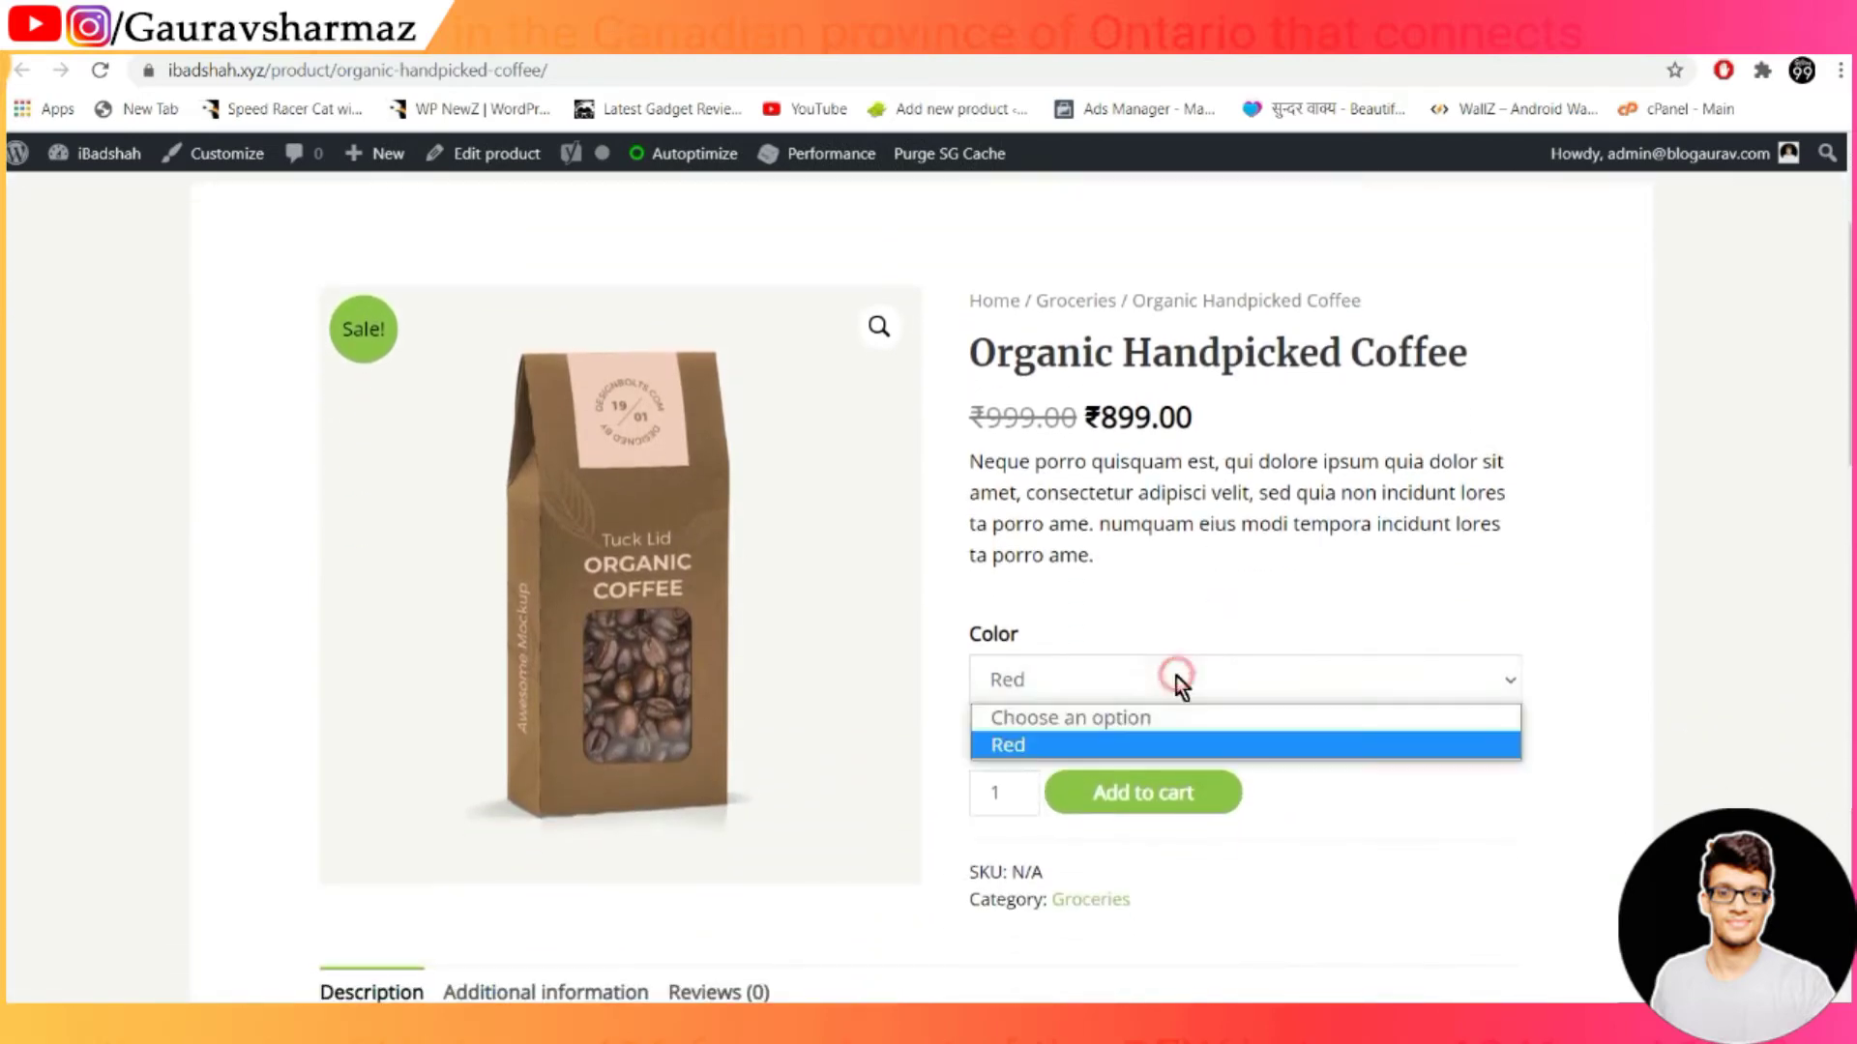
click(1150, 743)
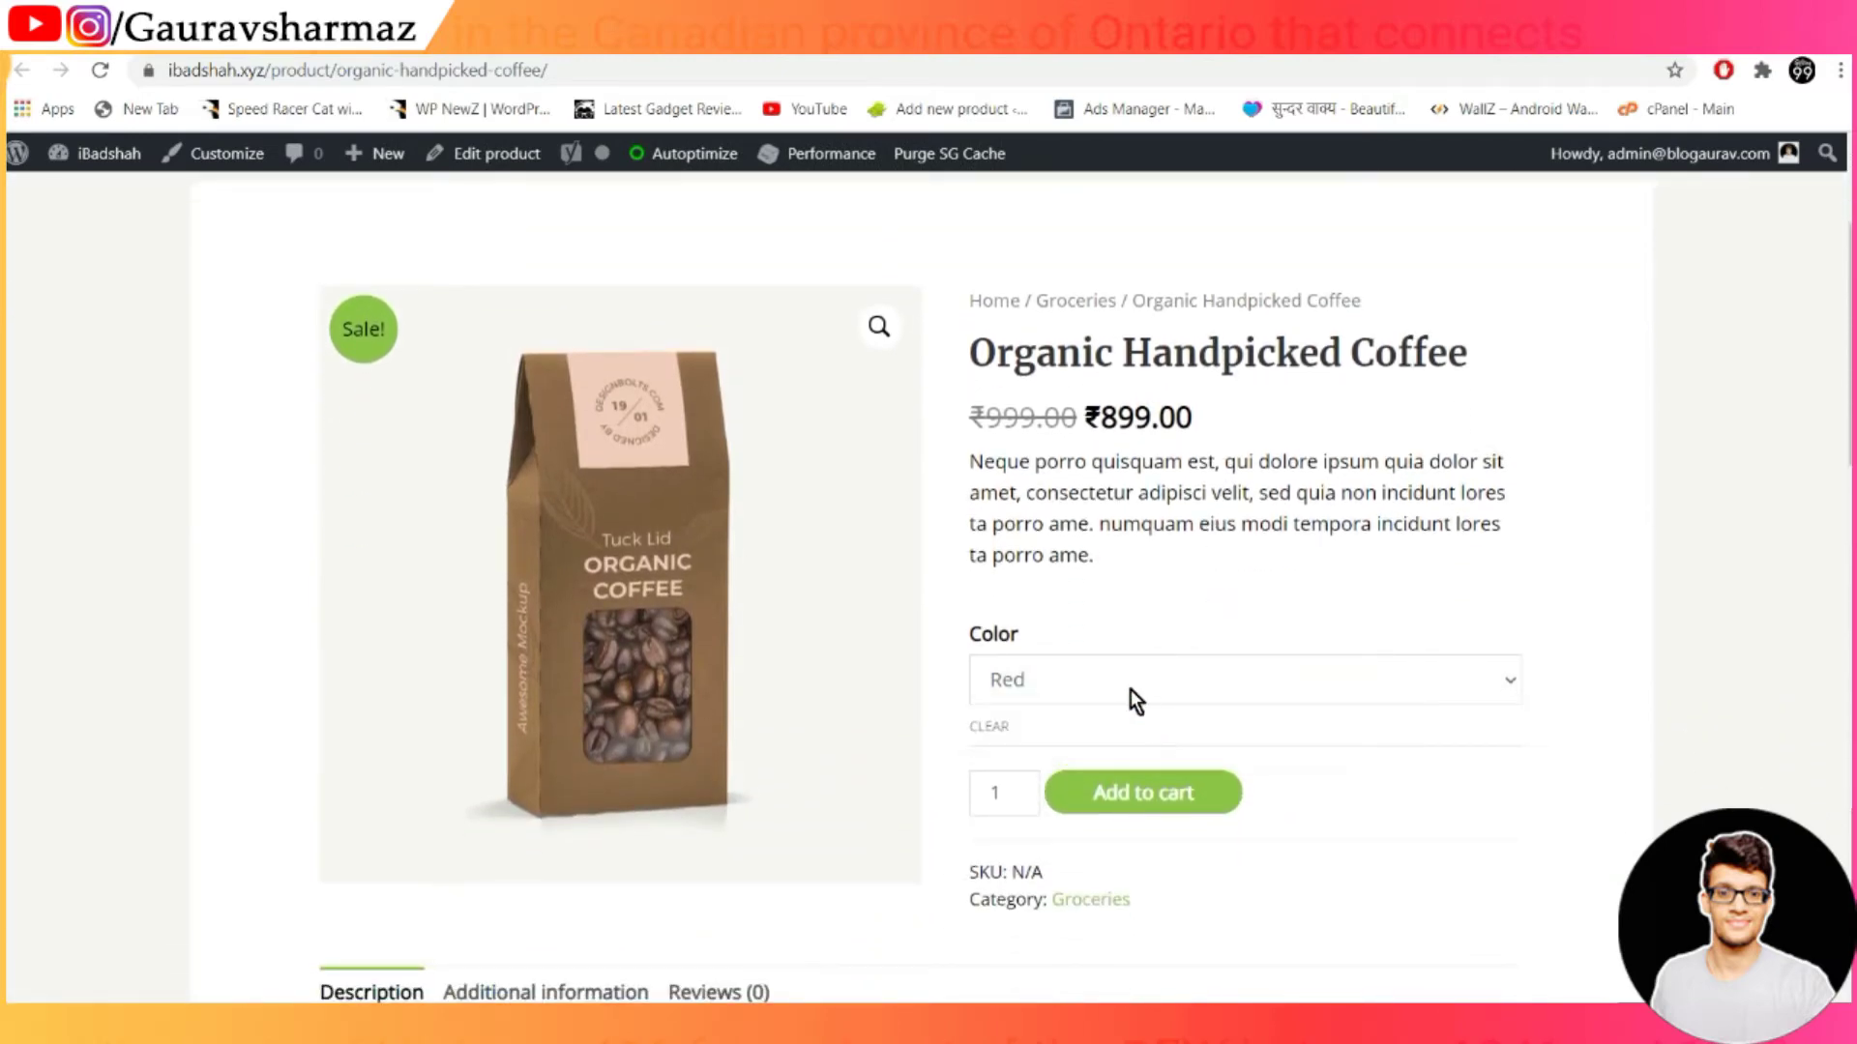
click(1133, 694)
click(1100, 615)
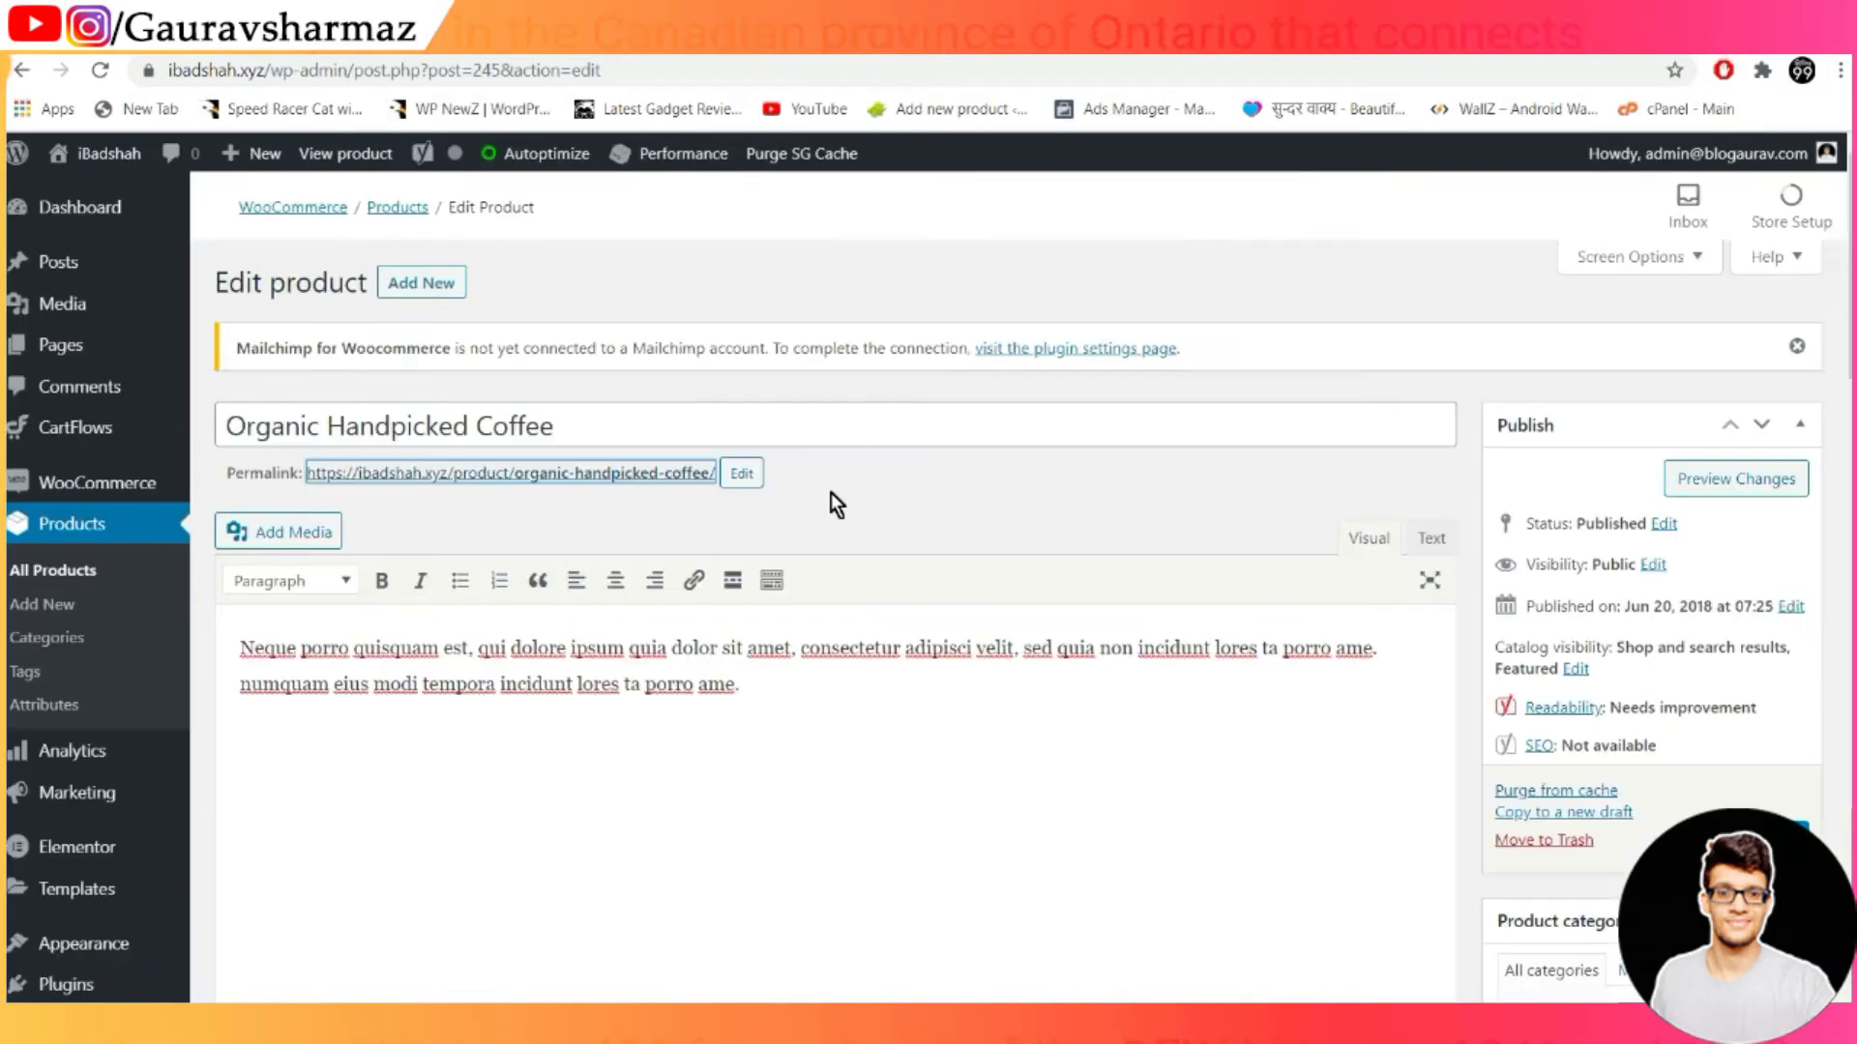
Back in the product editor, give the Blue variation a regular price of 999 and a sale price of 799
scroll(832, 491, down, 20)
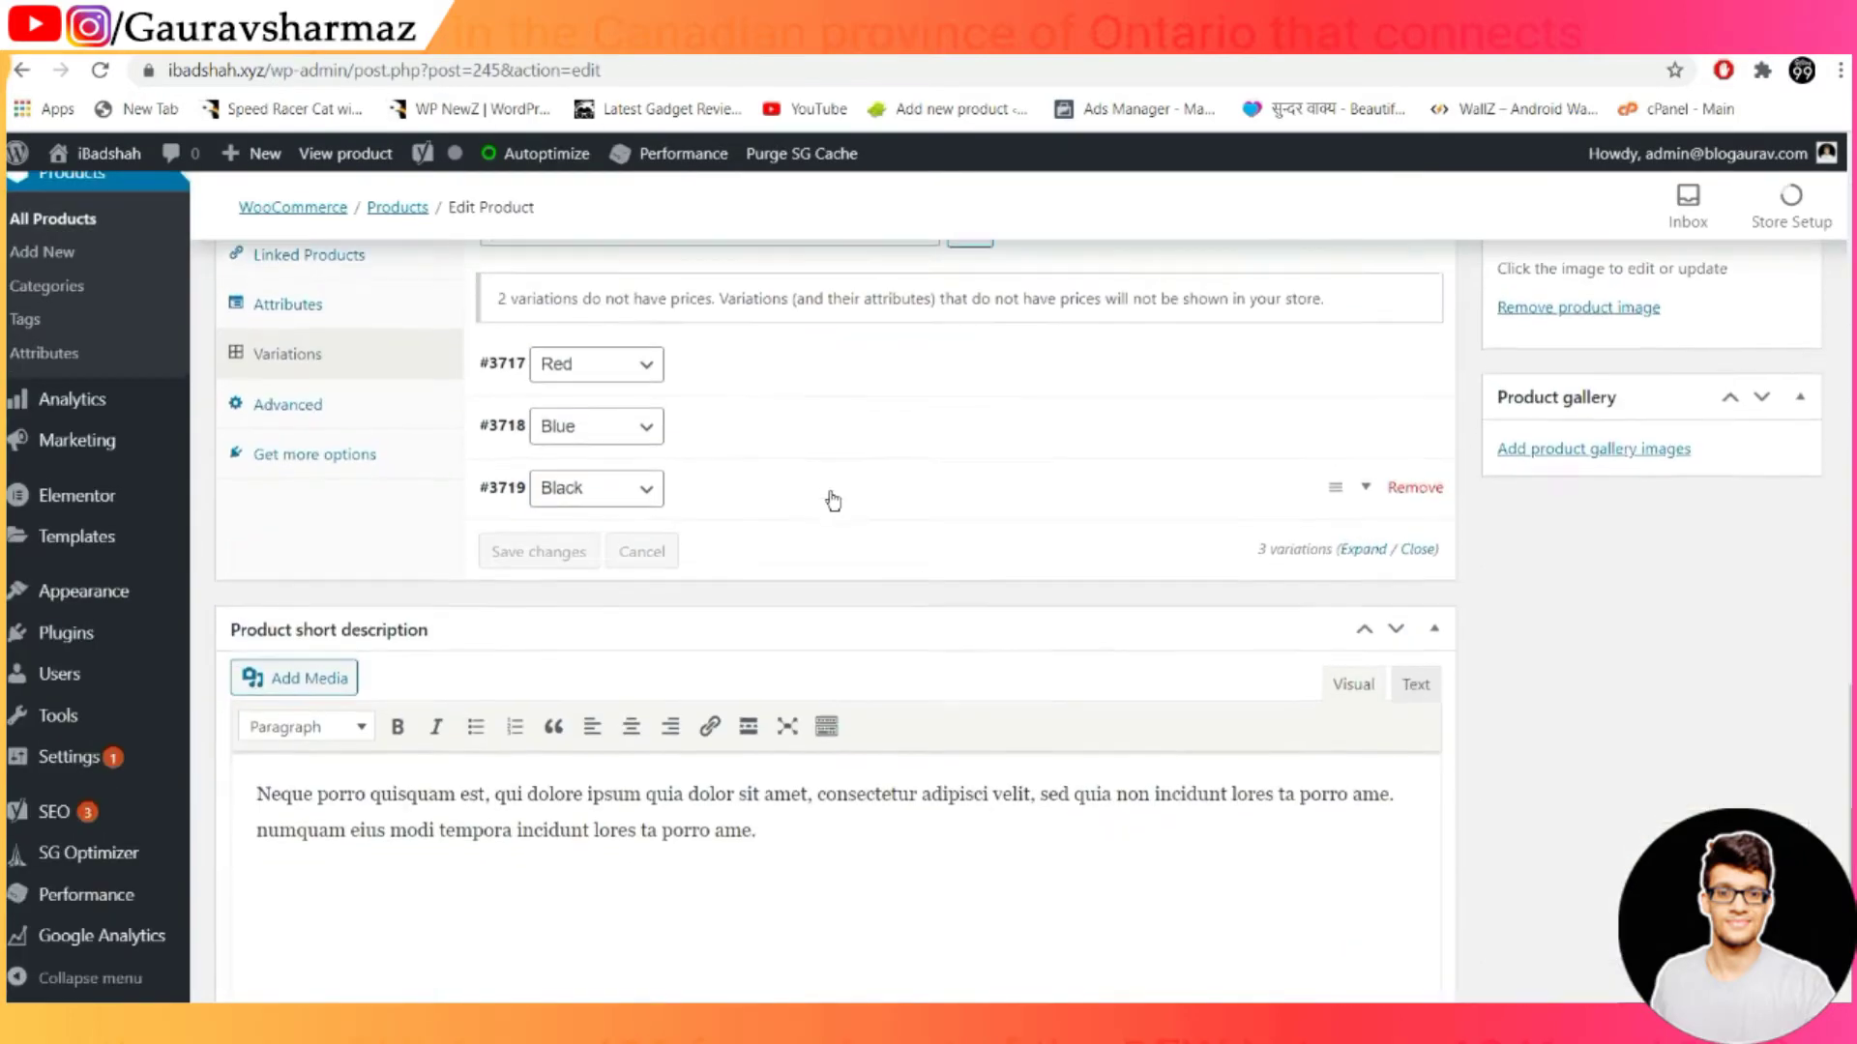
scroll(832, 491, up, 5)
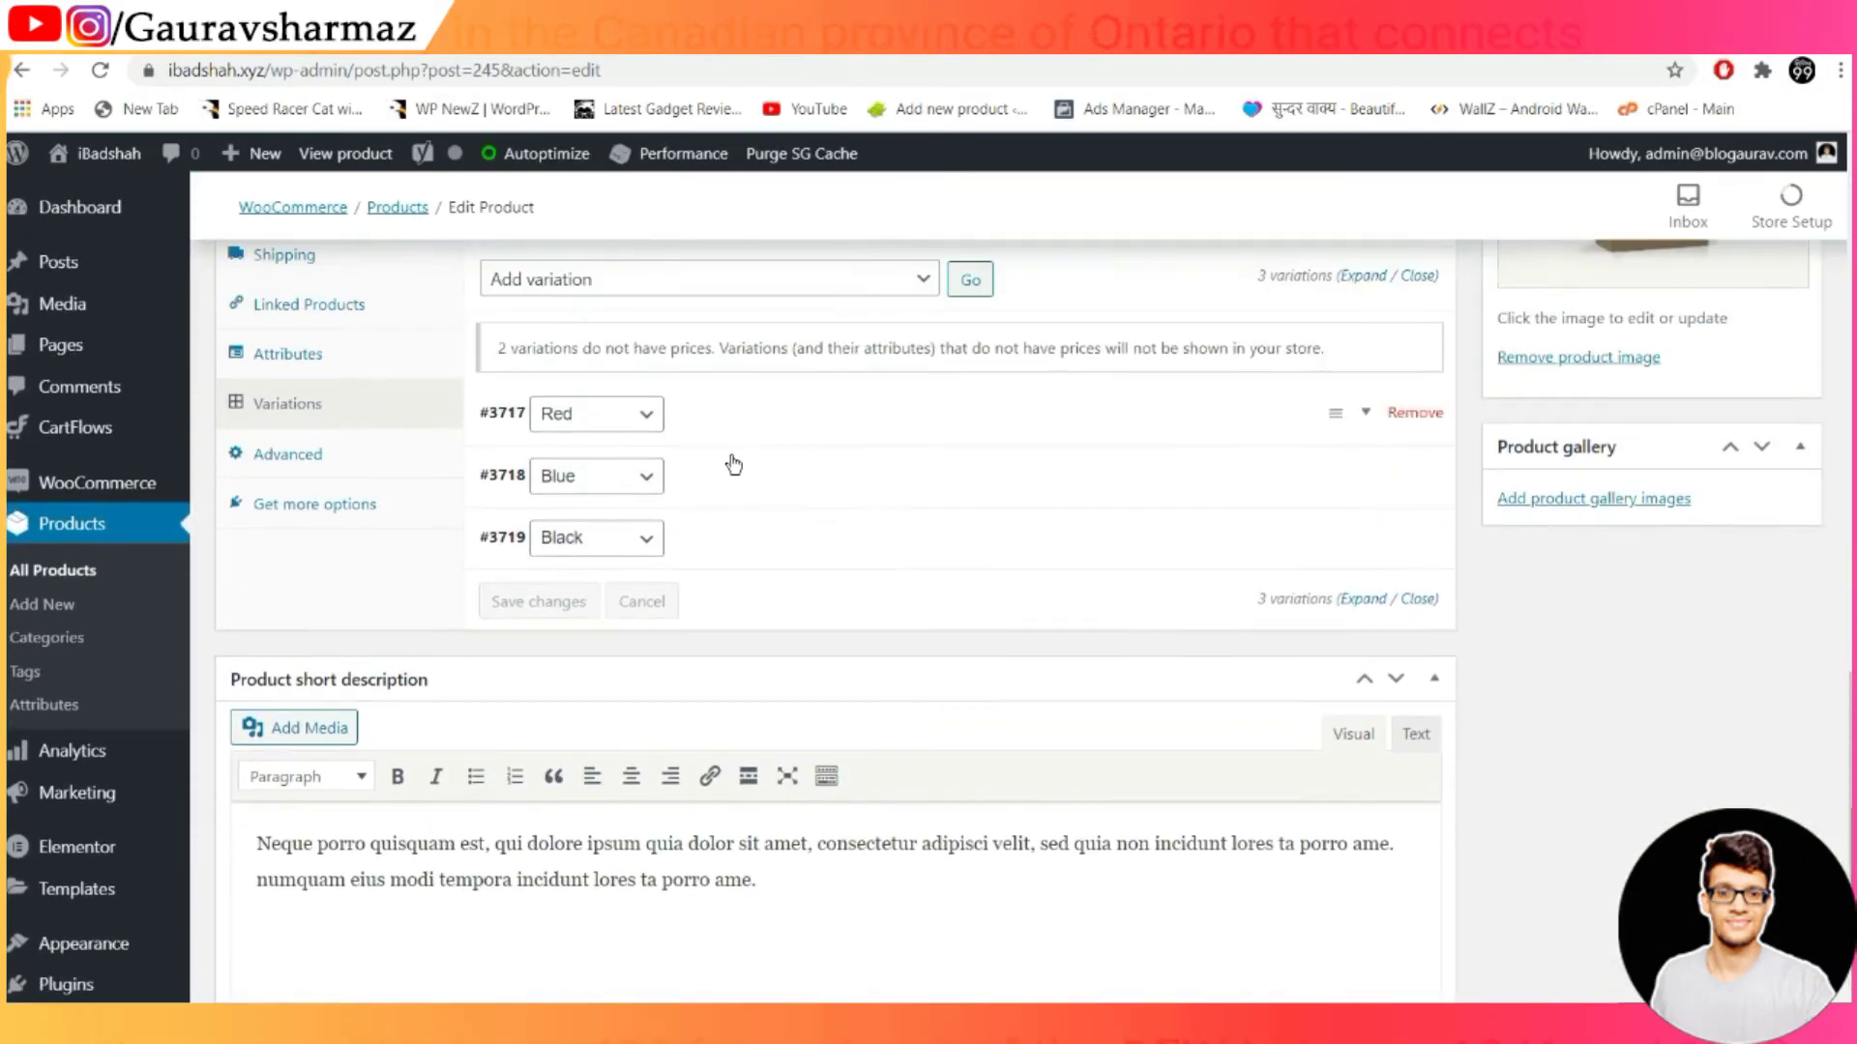
click(728, 471)
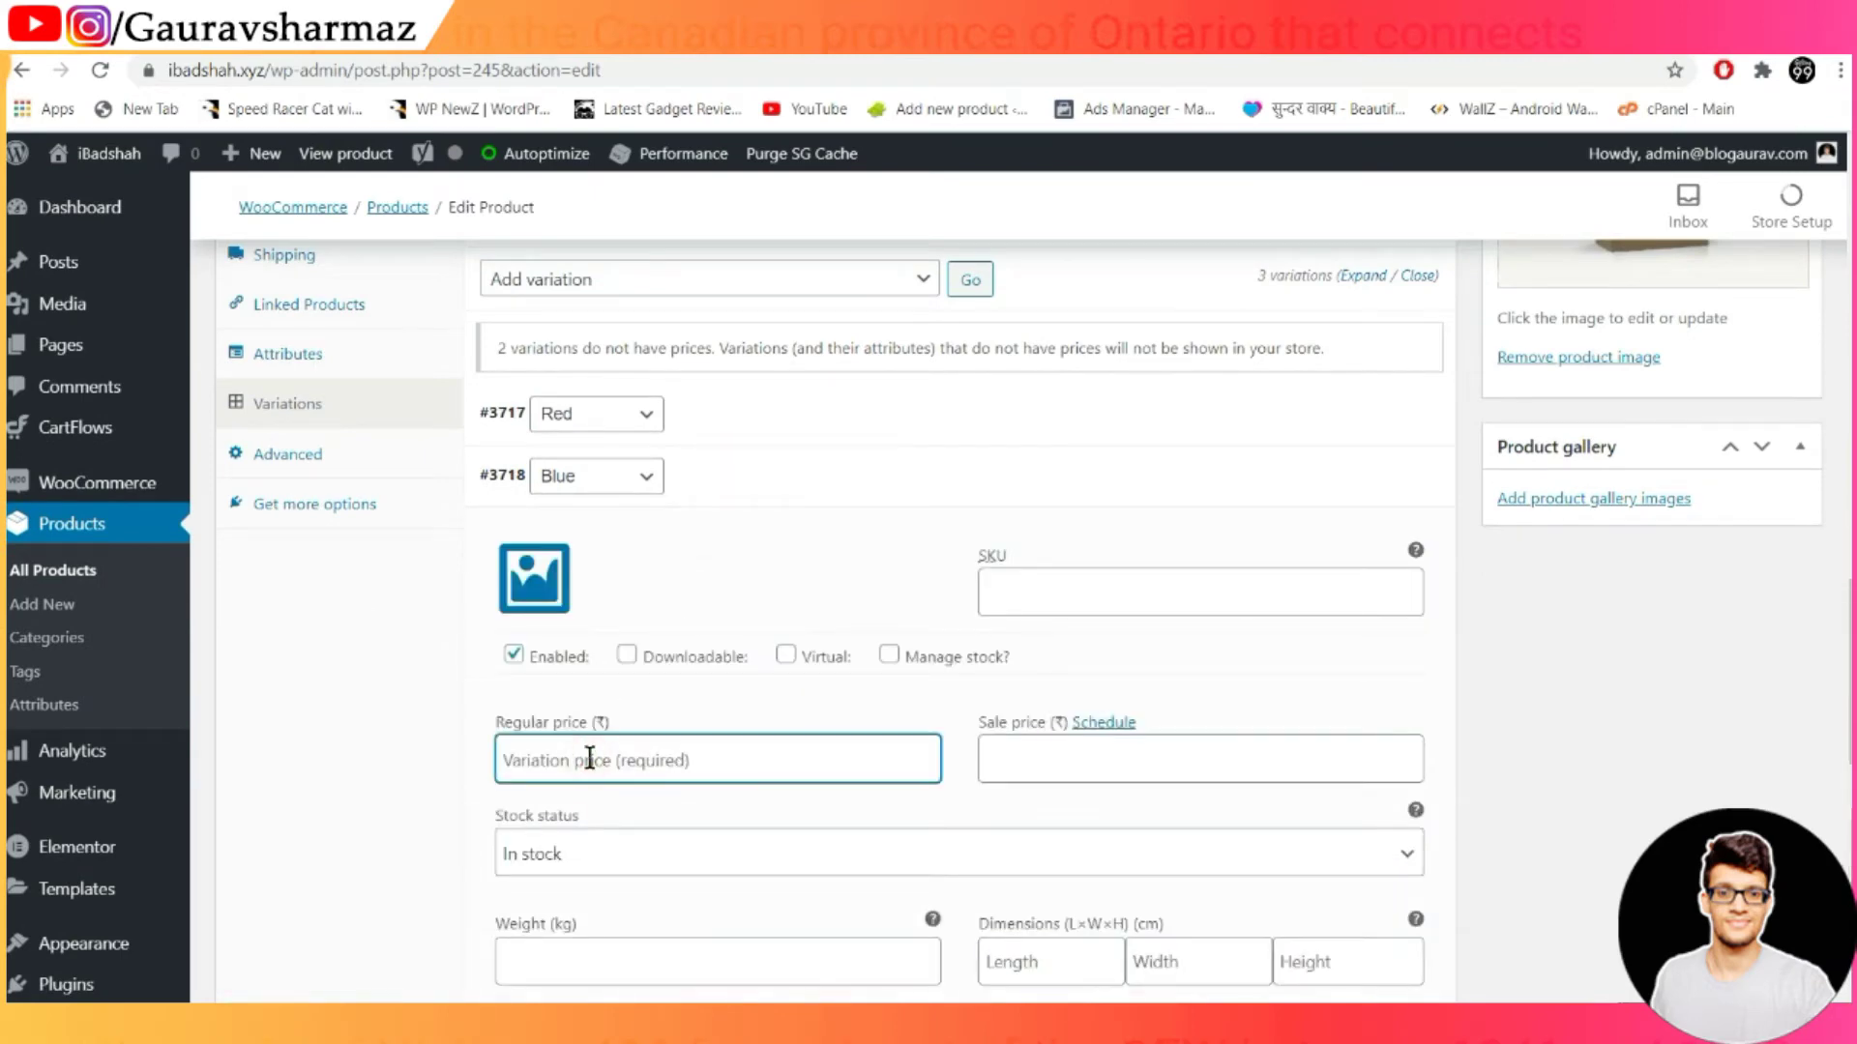
click(1107, 746)
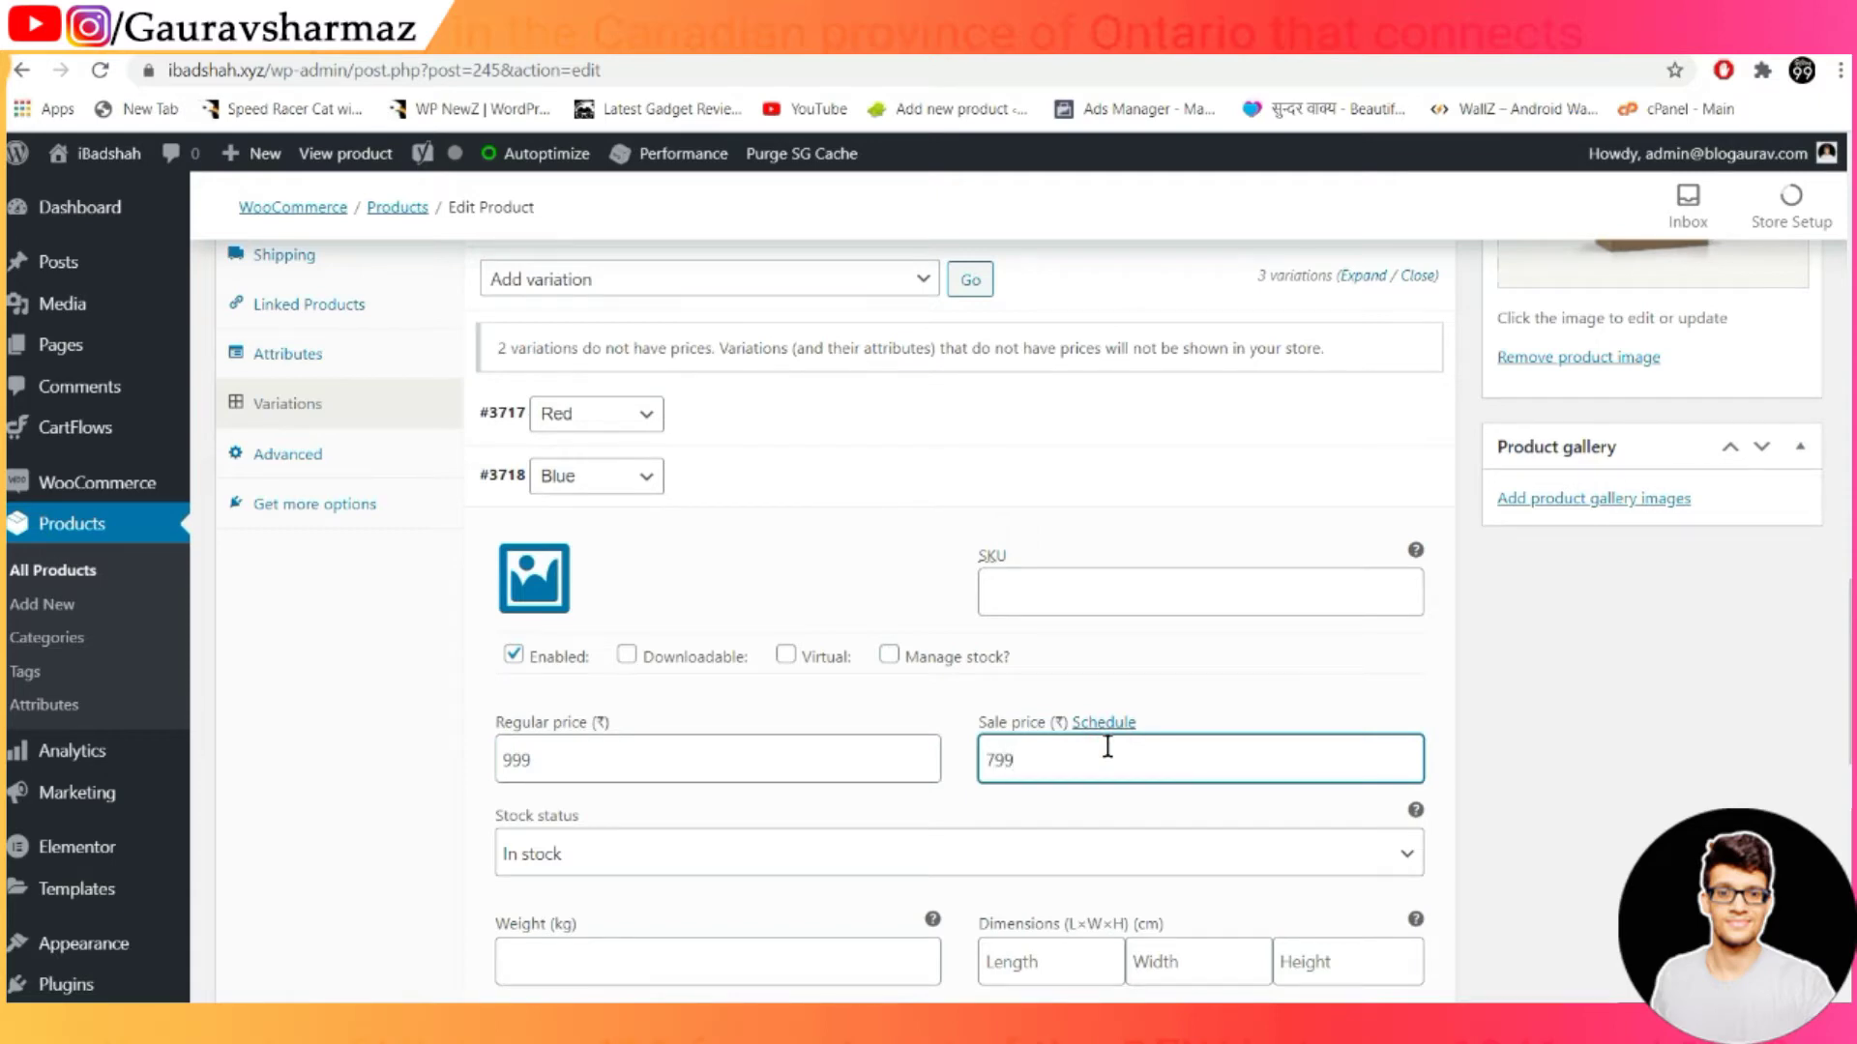
Give the Black variation a regular price of 999, leave its sale price empty, and save the variation changes
scroll(1108, 747, down, 6)
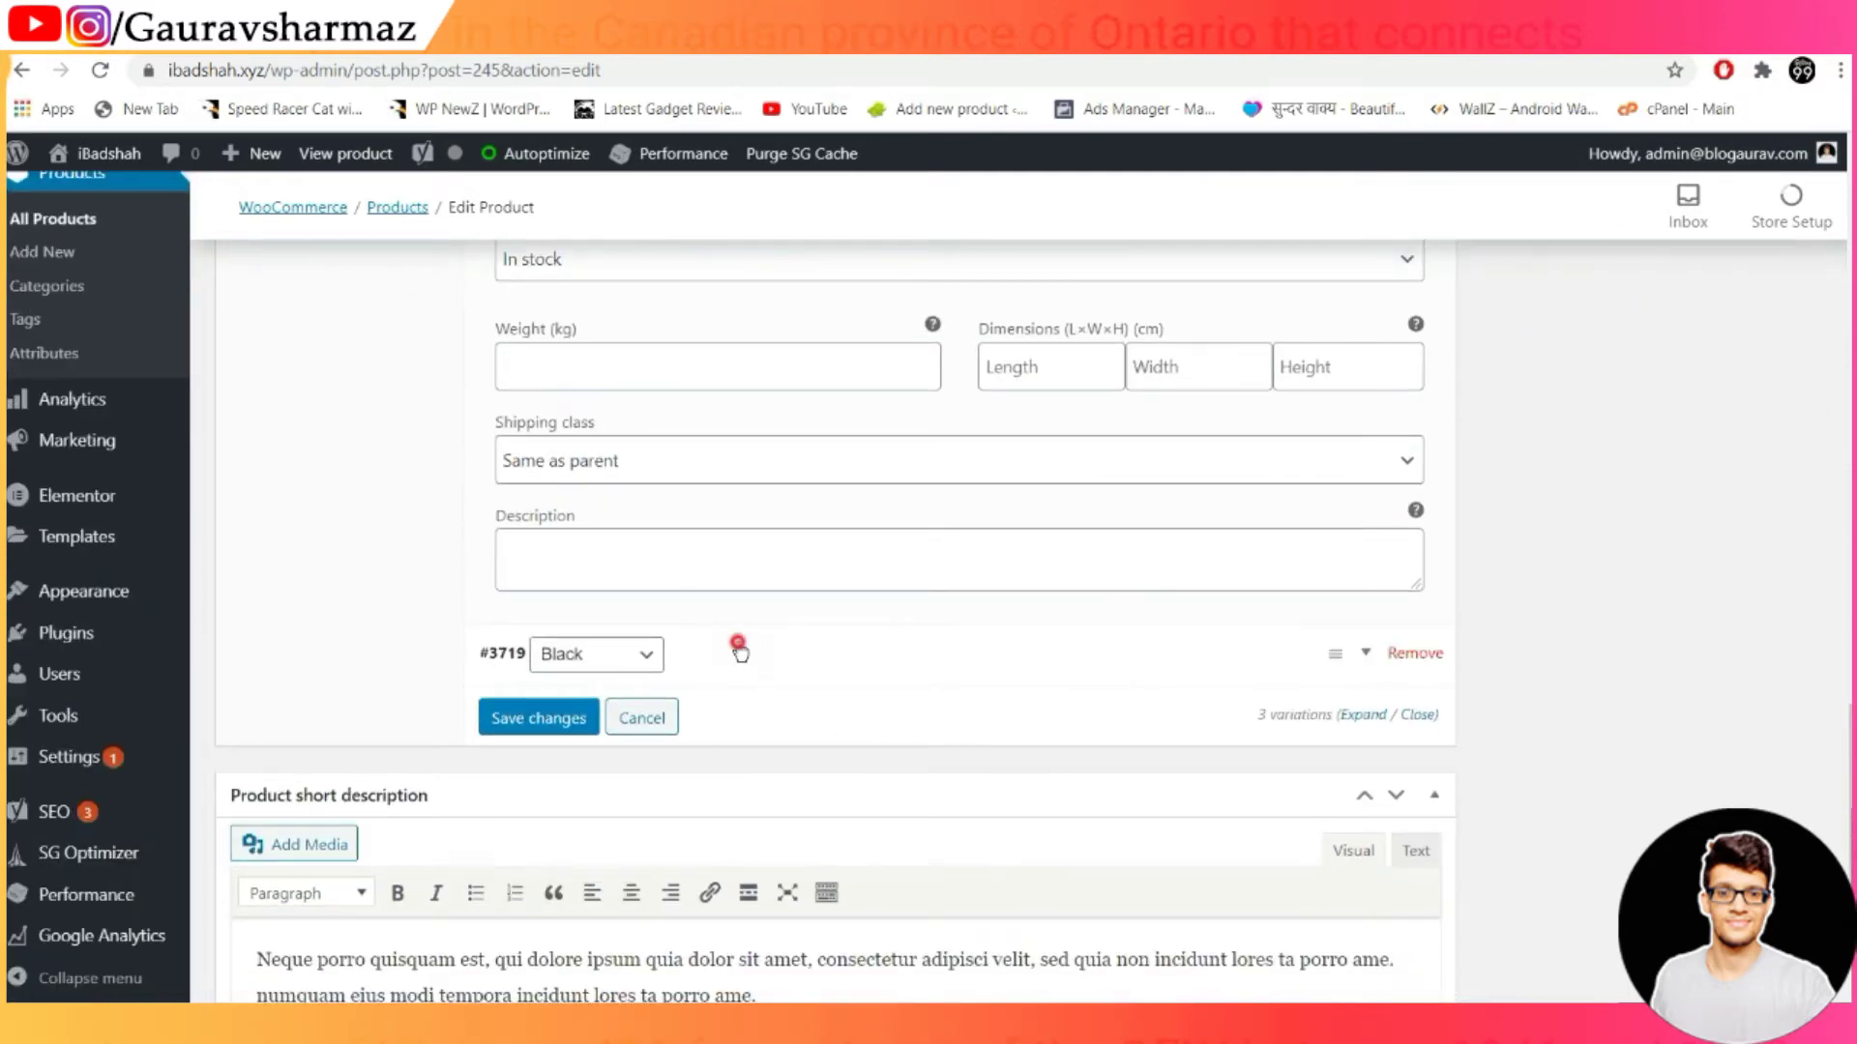
click(737, 646)
scroll(739, 646, down, 3)
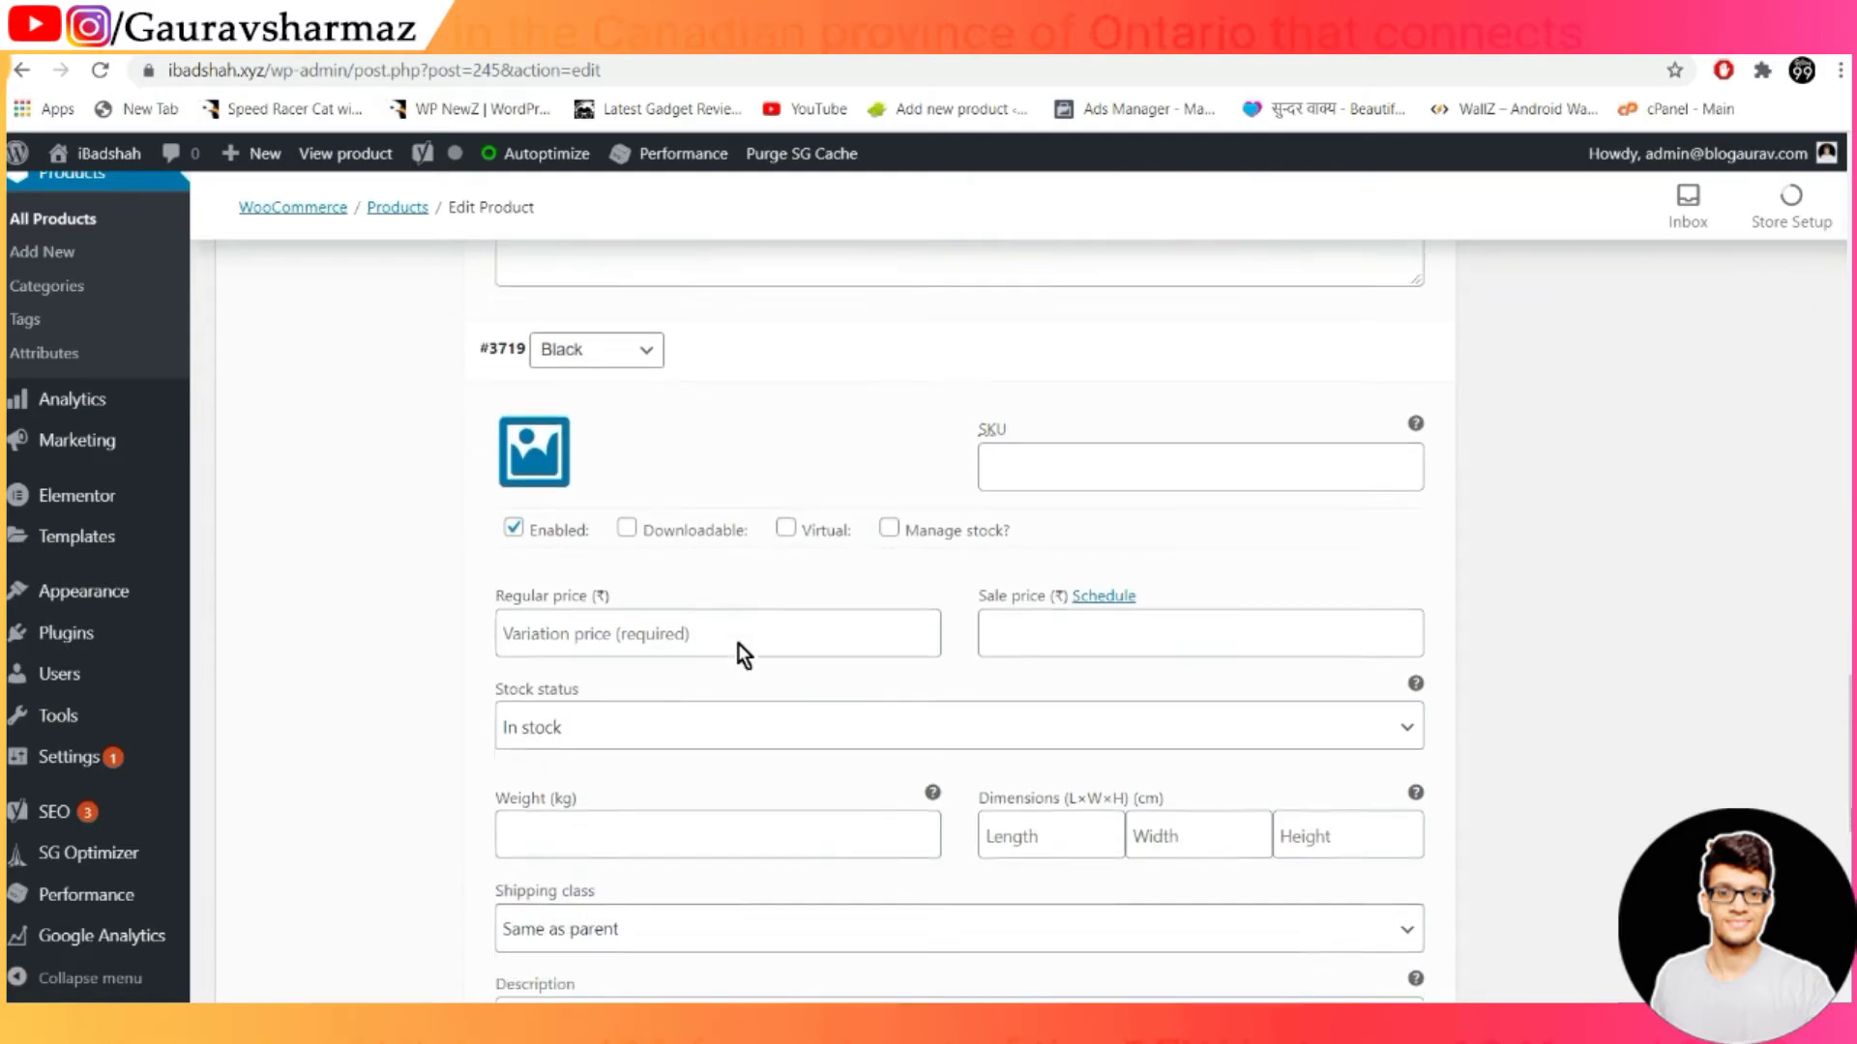
click(588, 624)
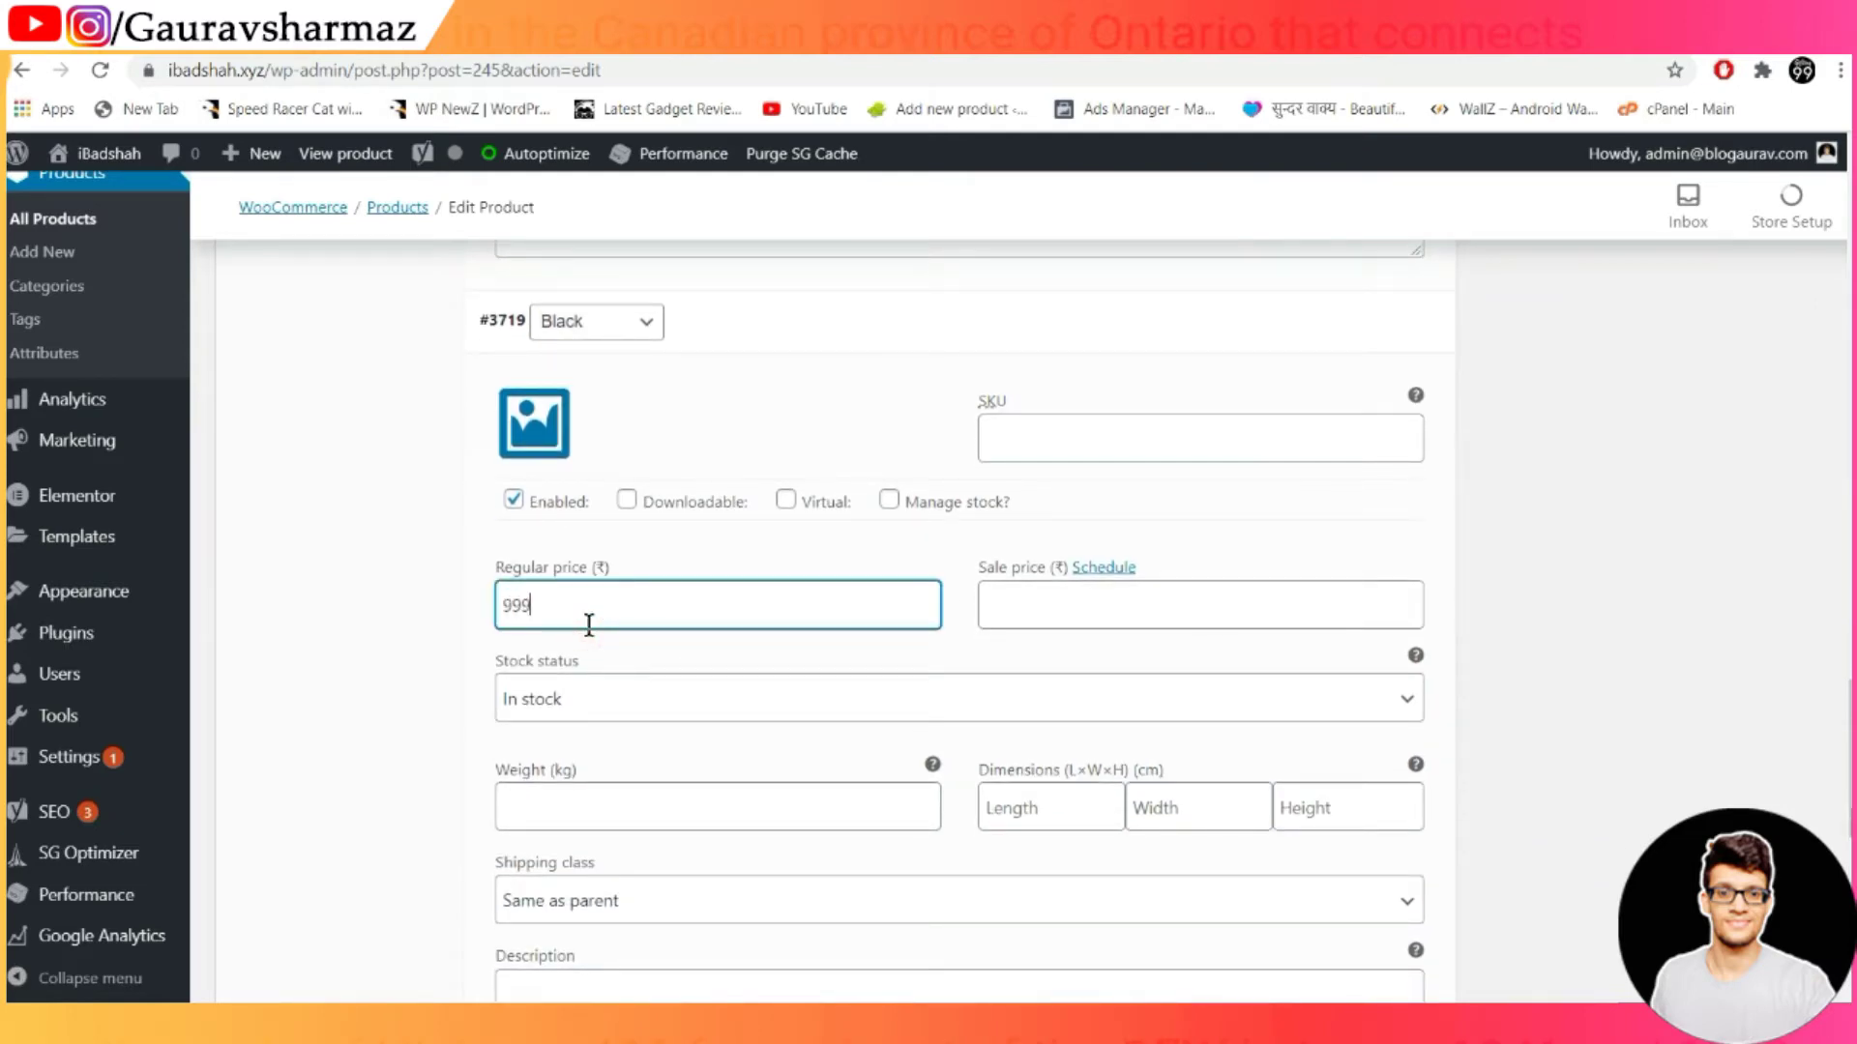
click(1051, 613)
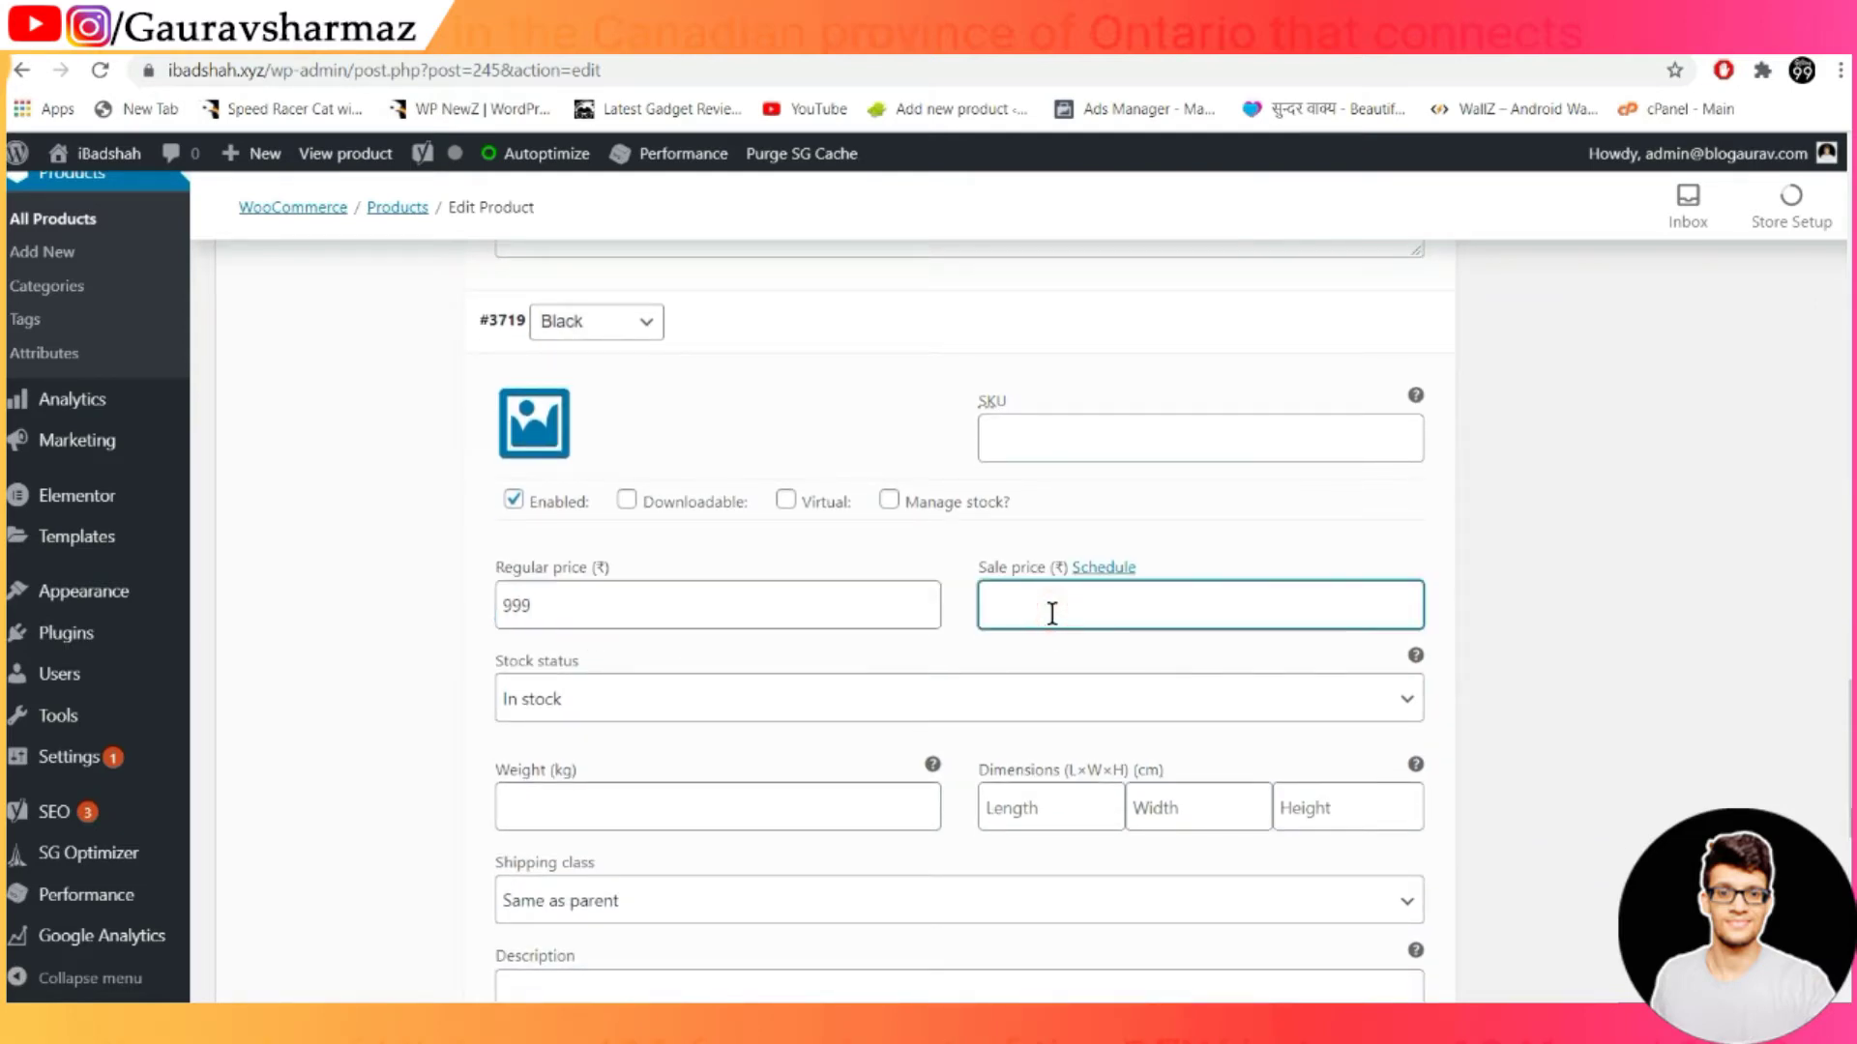
scroll(1051, 613, down, 8)
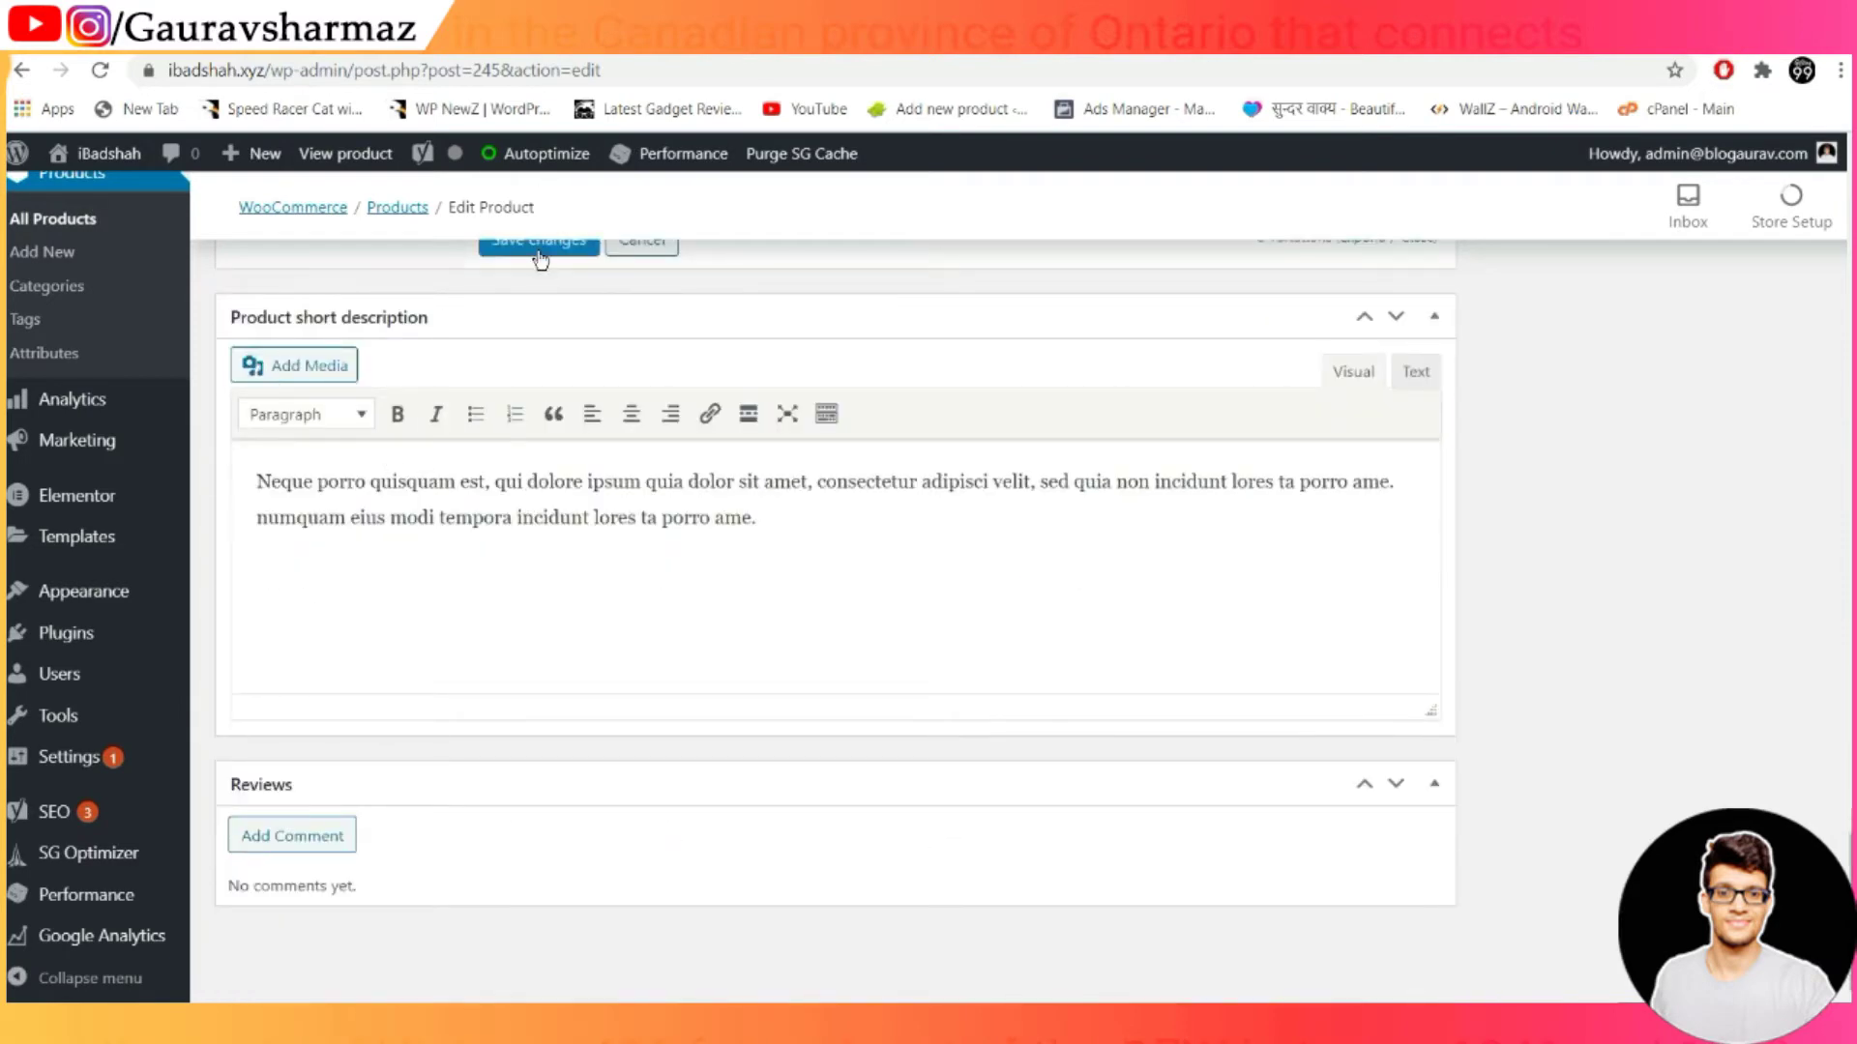
scroll(588, 333, up, 3)
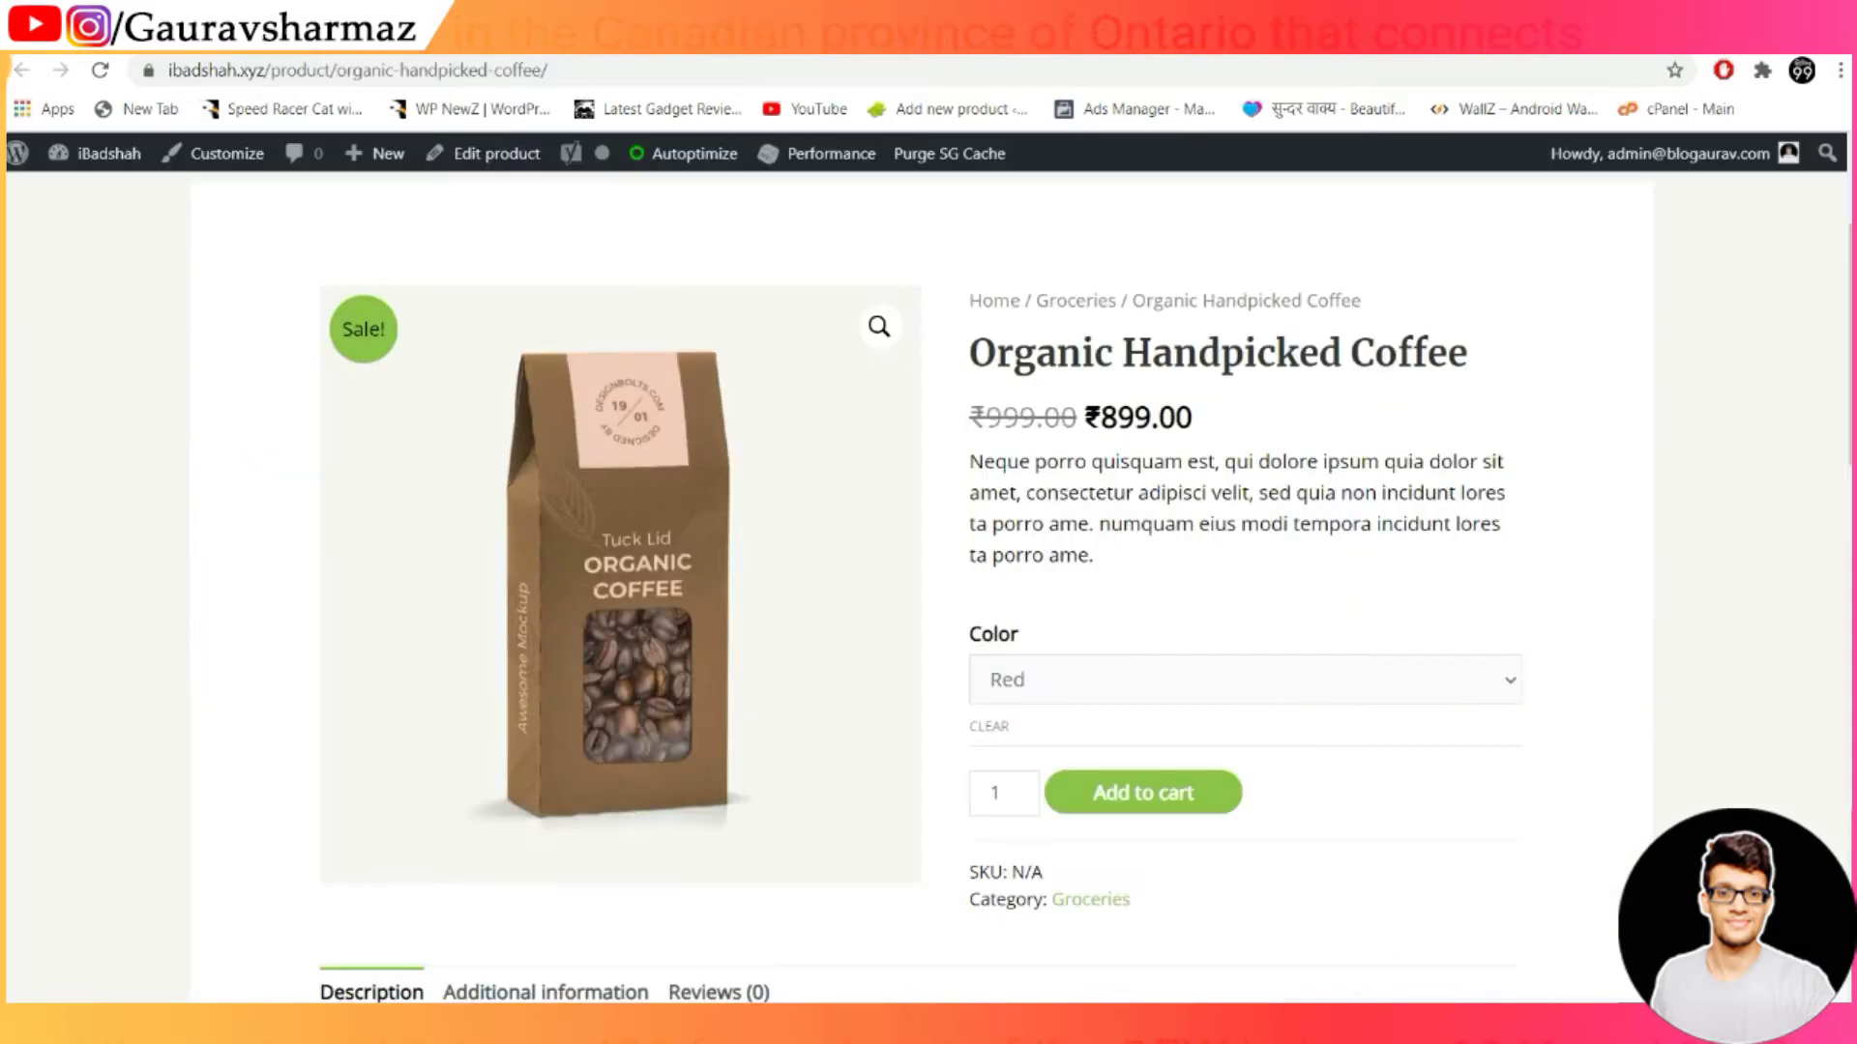
Reload the live coffee product page and select the Blue color to check its price
key(F5)
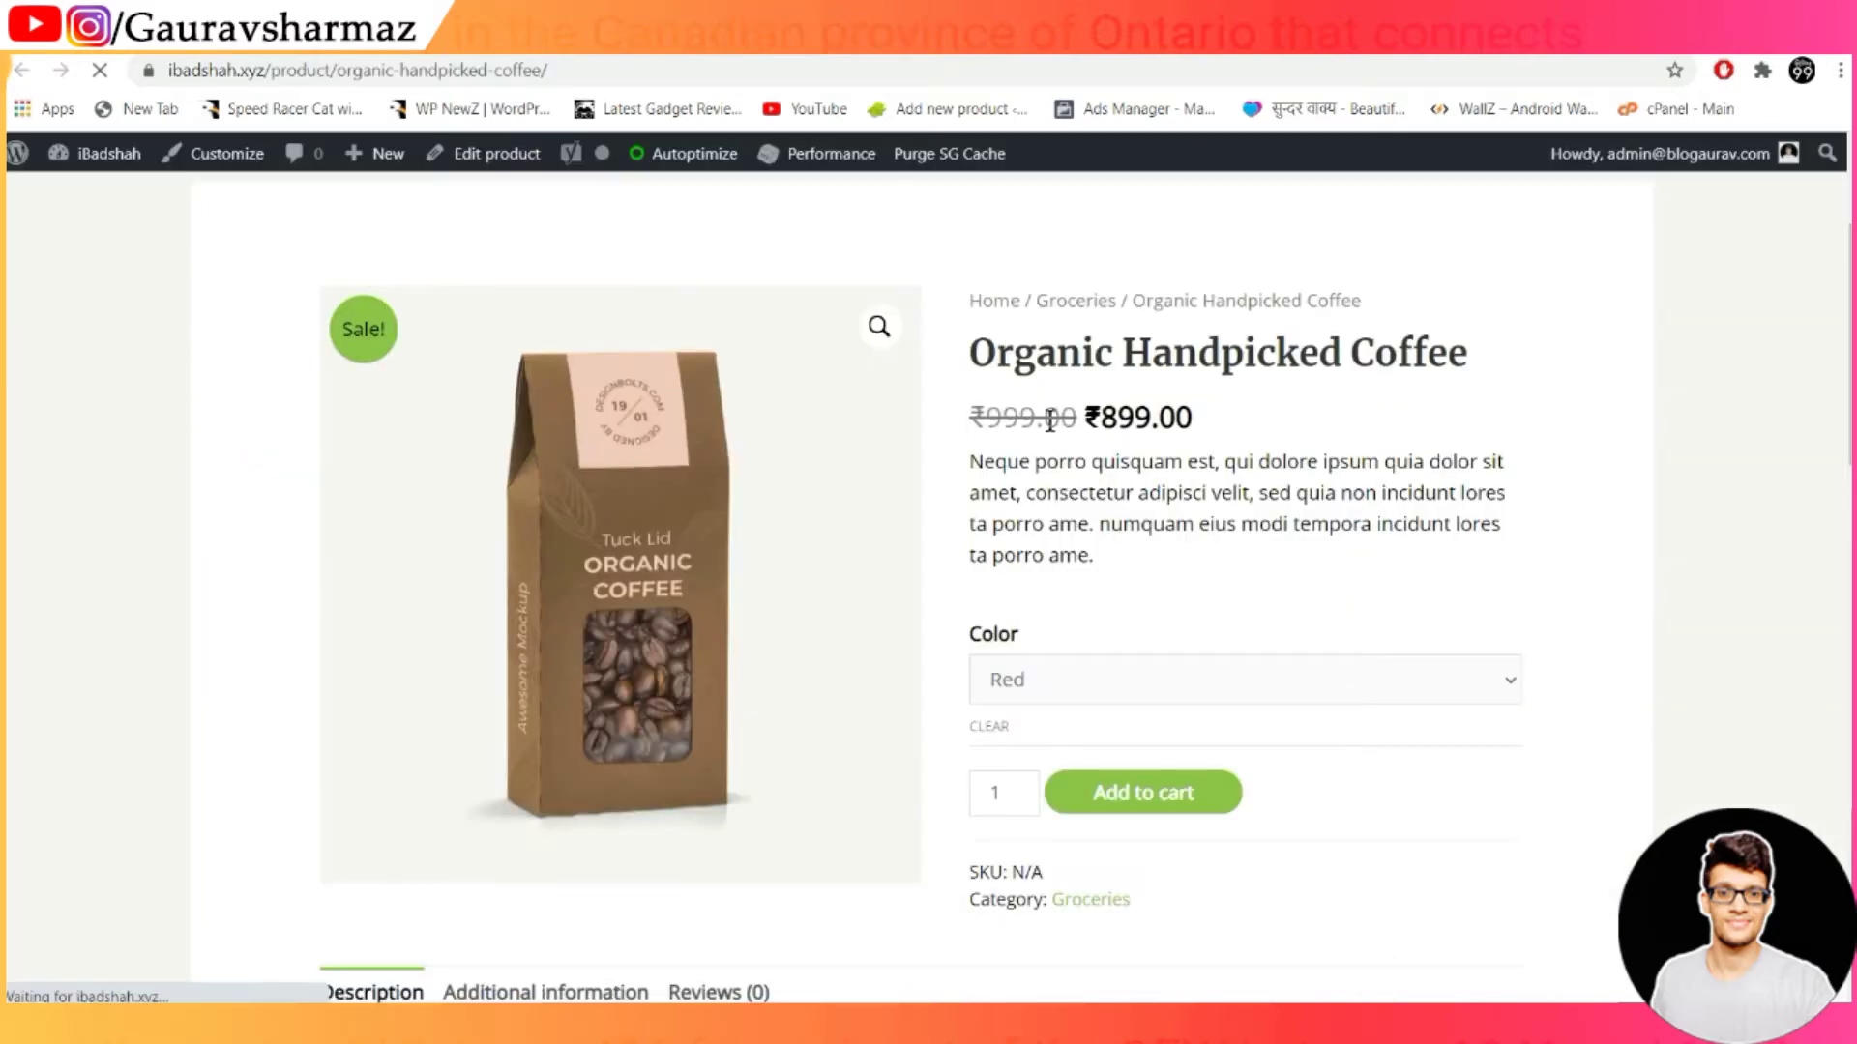
click(1069, 683)
click(1060, 771)
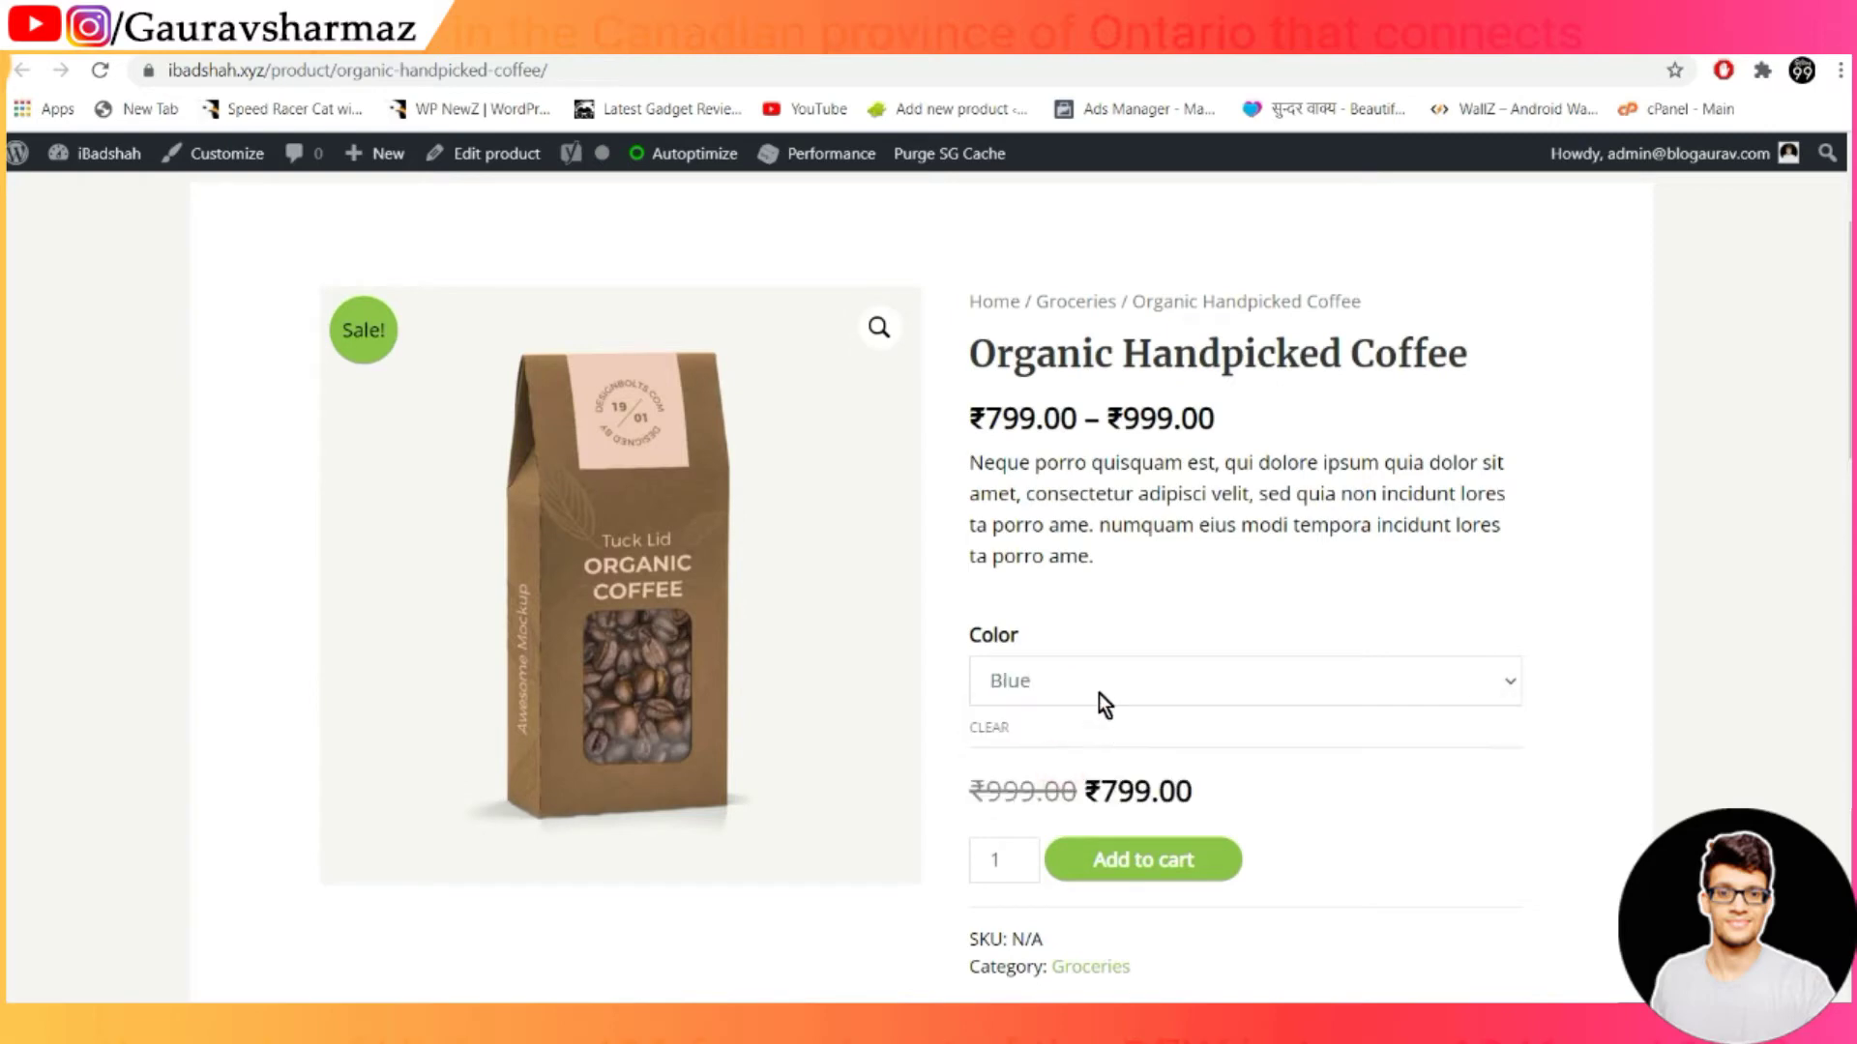
Choose the Black color, add the coffee to the cart, and review the cart's items and totals
click(1099, 693)
click(1072, 797)
click(1098, 859)
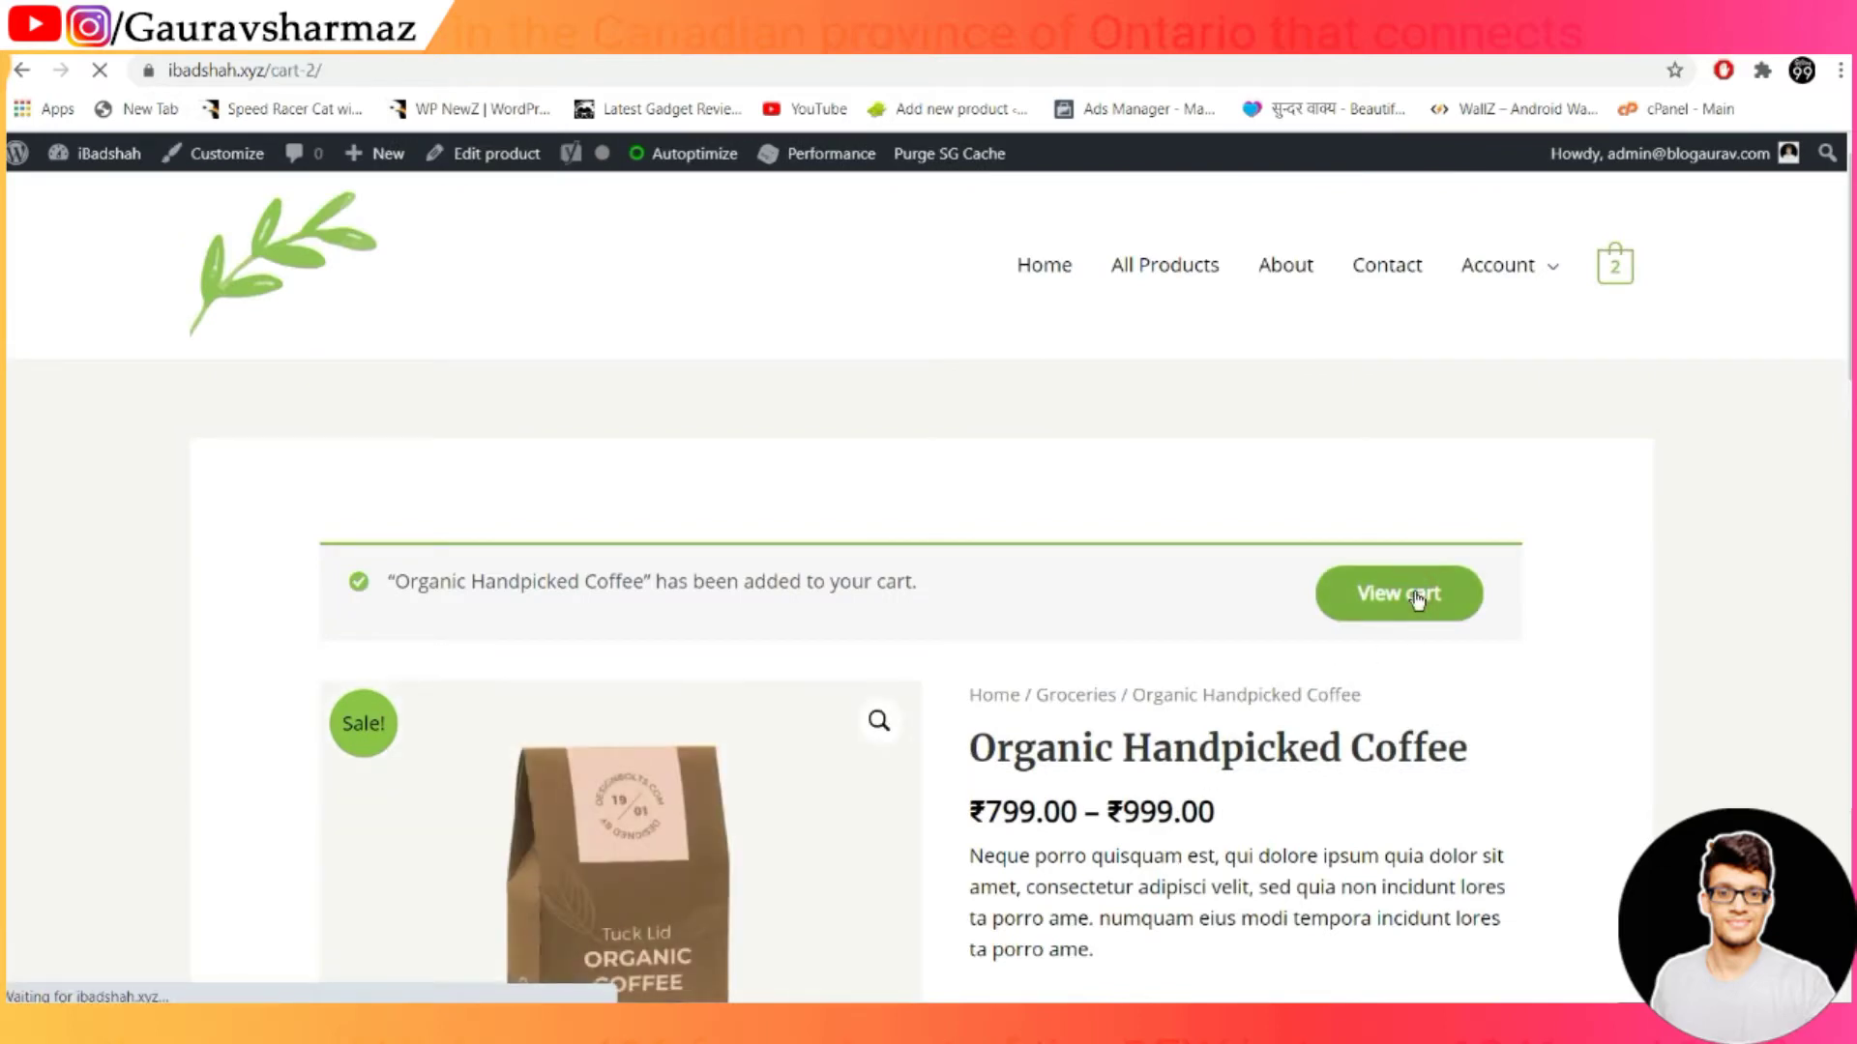
scroll(1416, 599, down, 5)
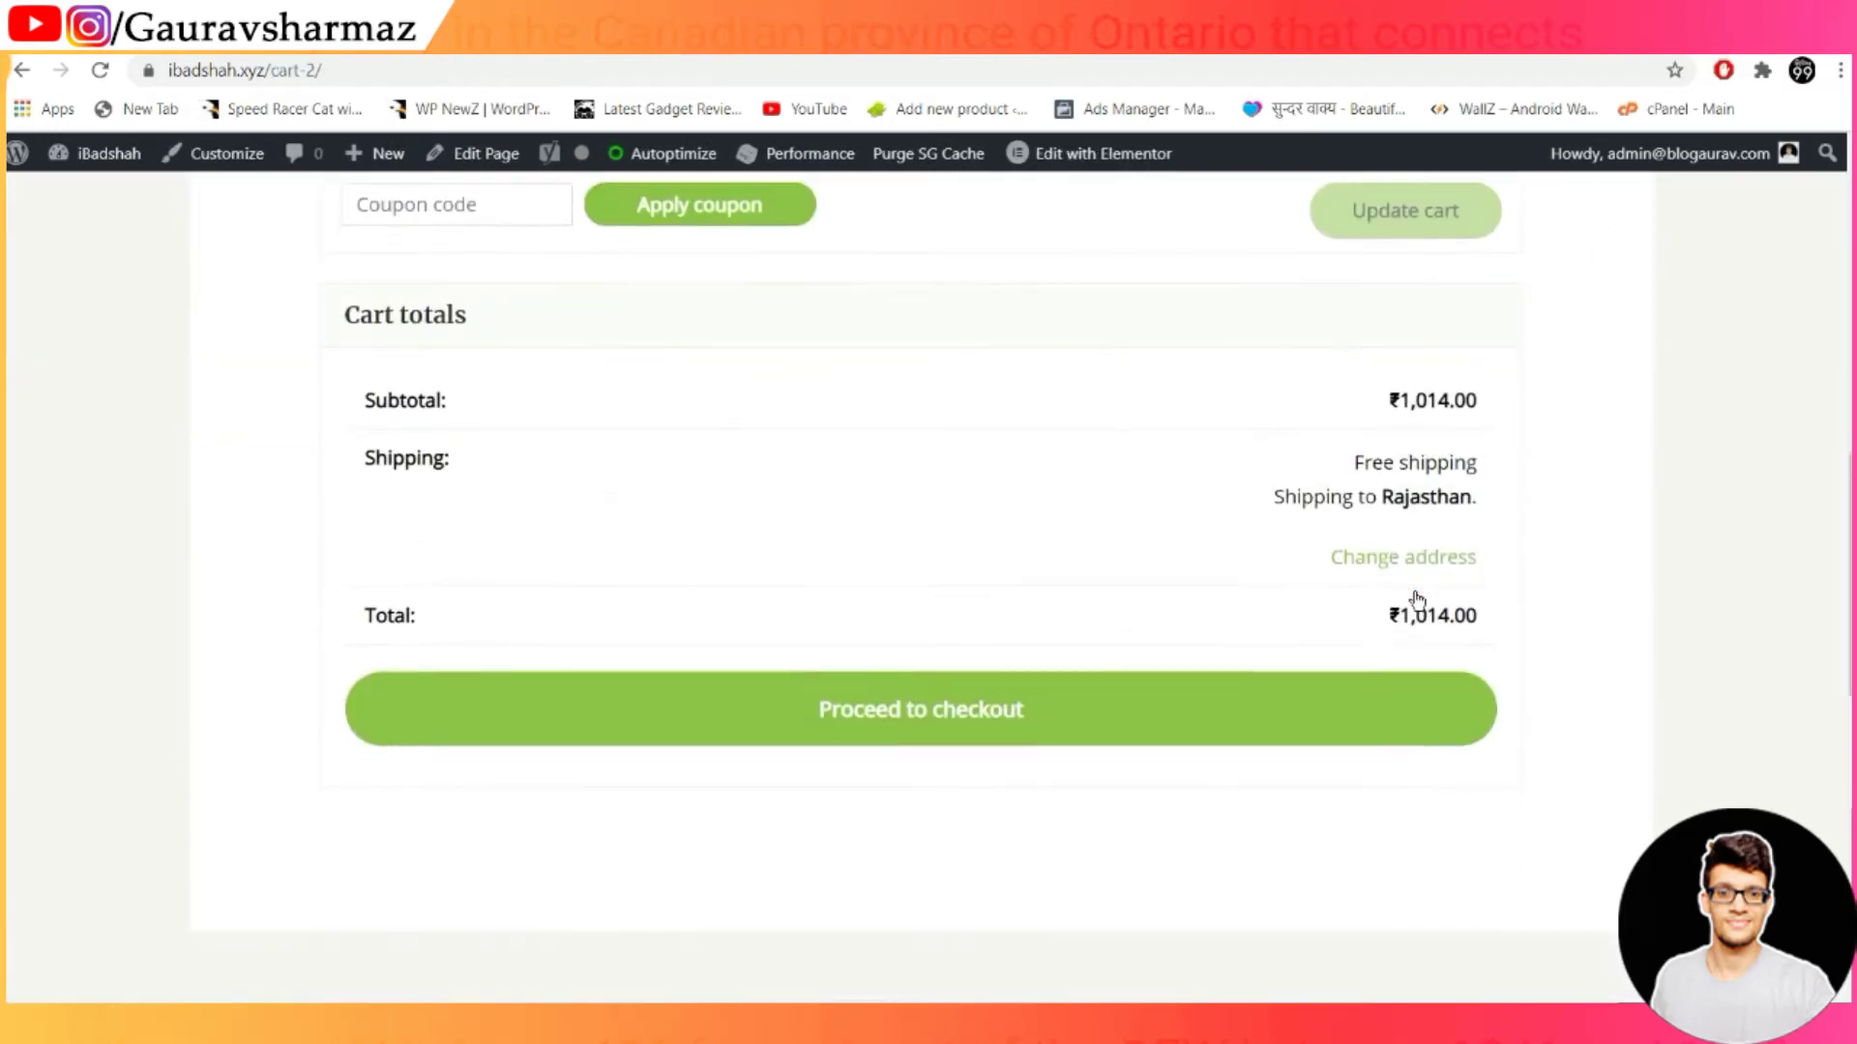
scroll(1417, 600, up, 10)
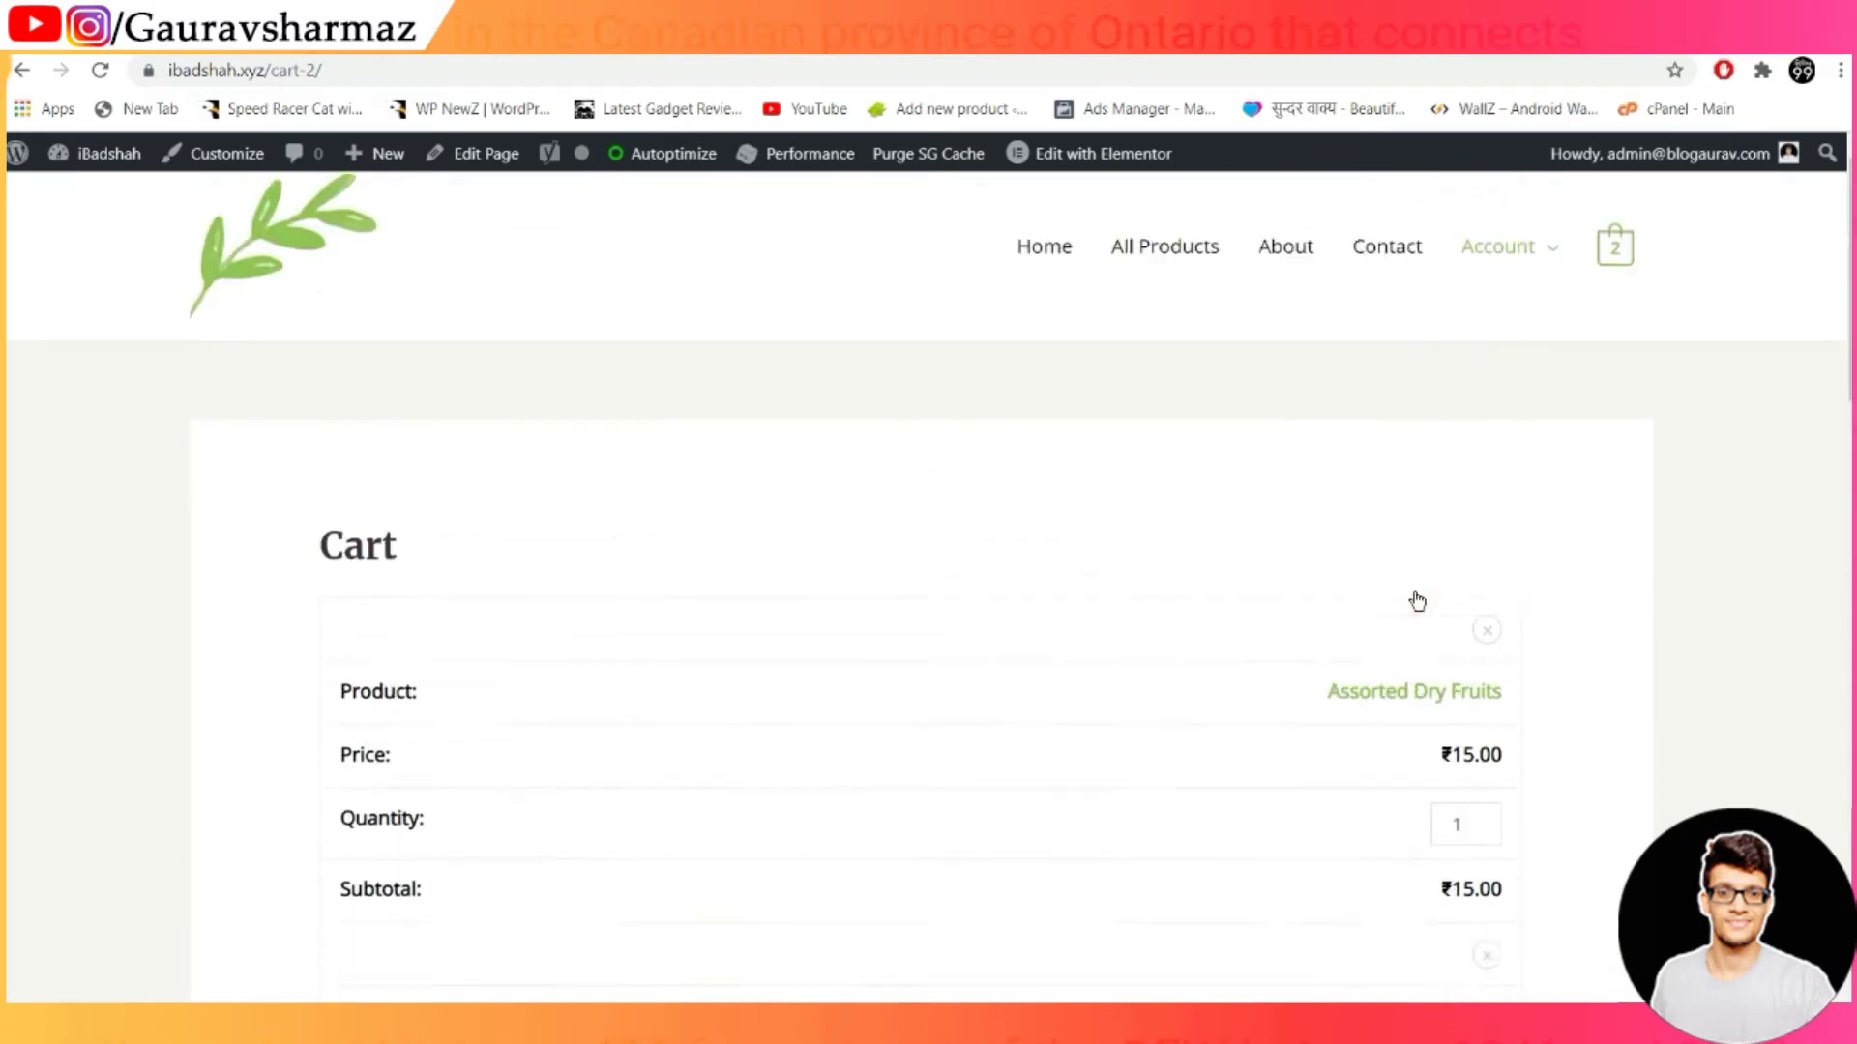
scroll(1493, 752, down, 9)
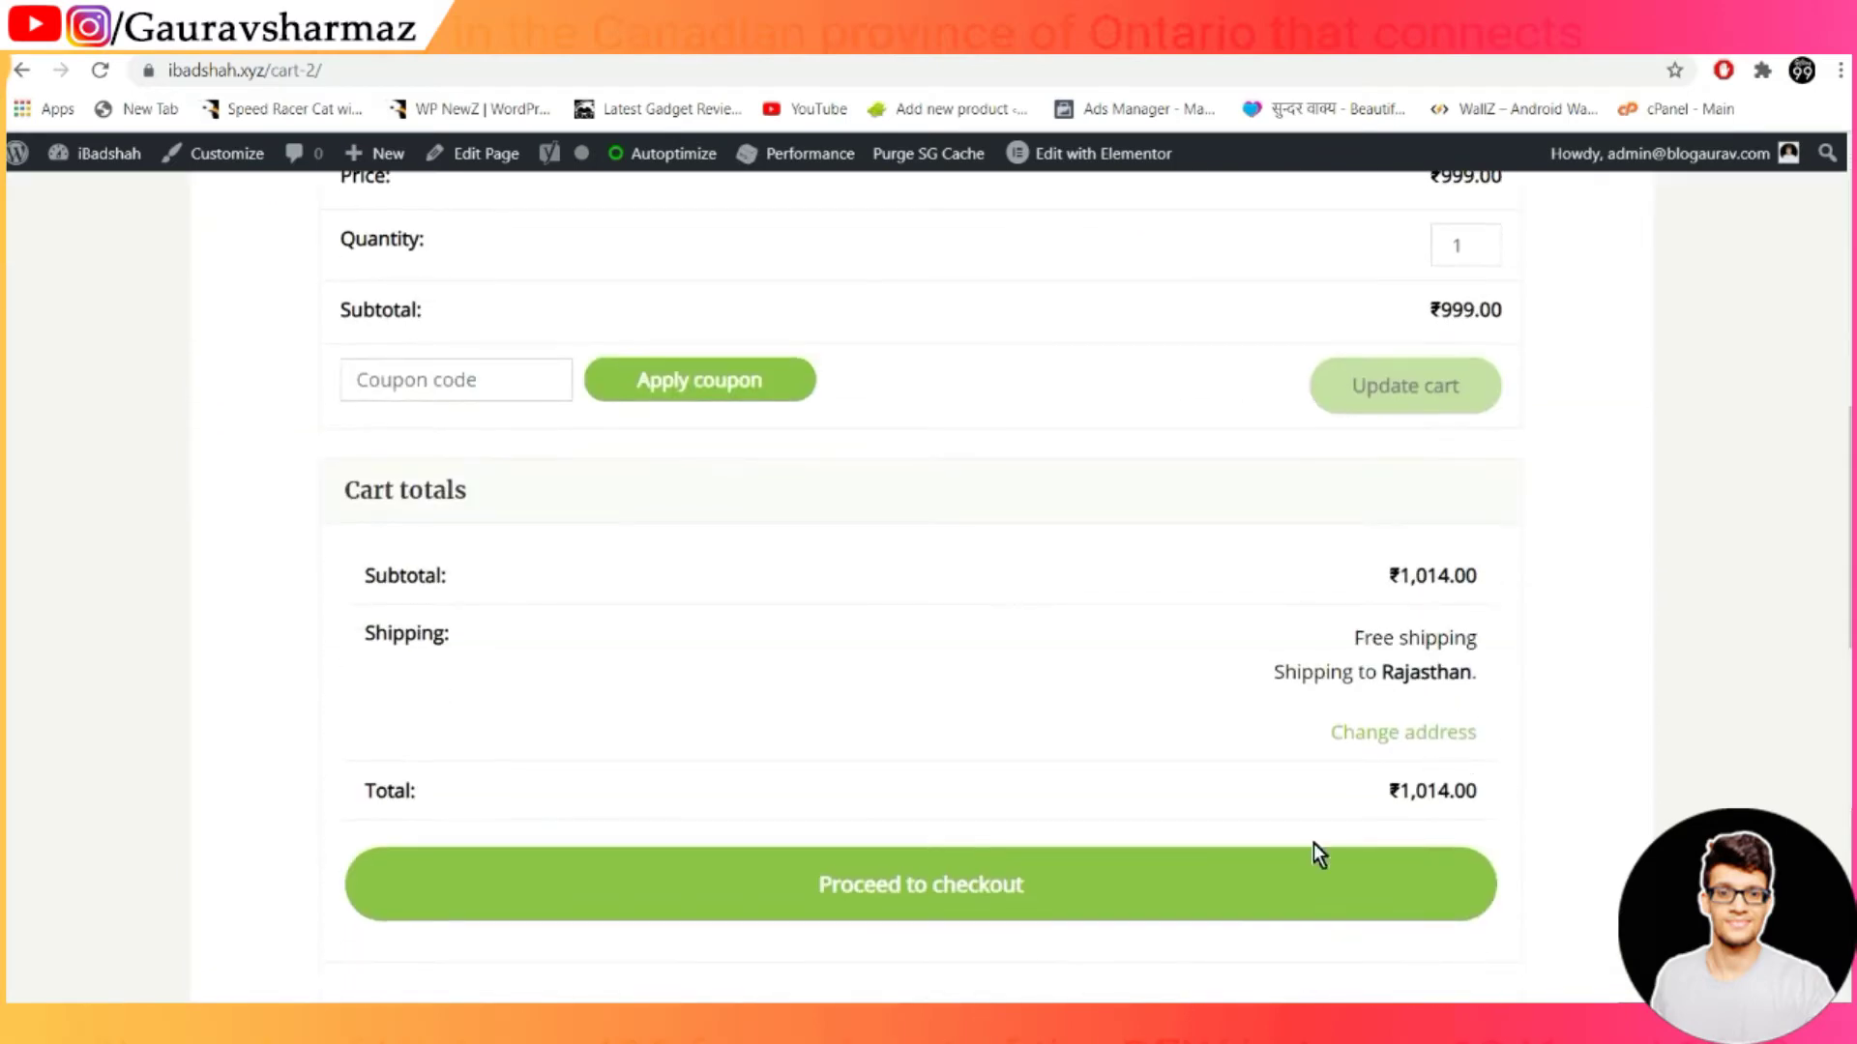
Proceed to checkout and look over the billing form, order summary and payment method
click(1187, 899)
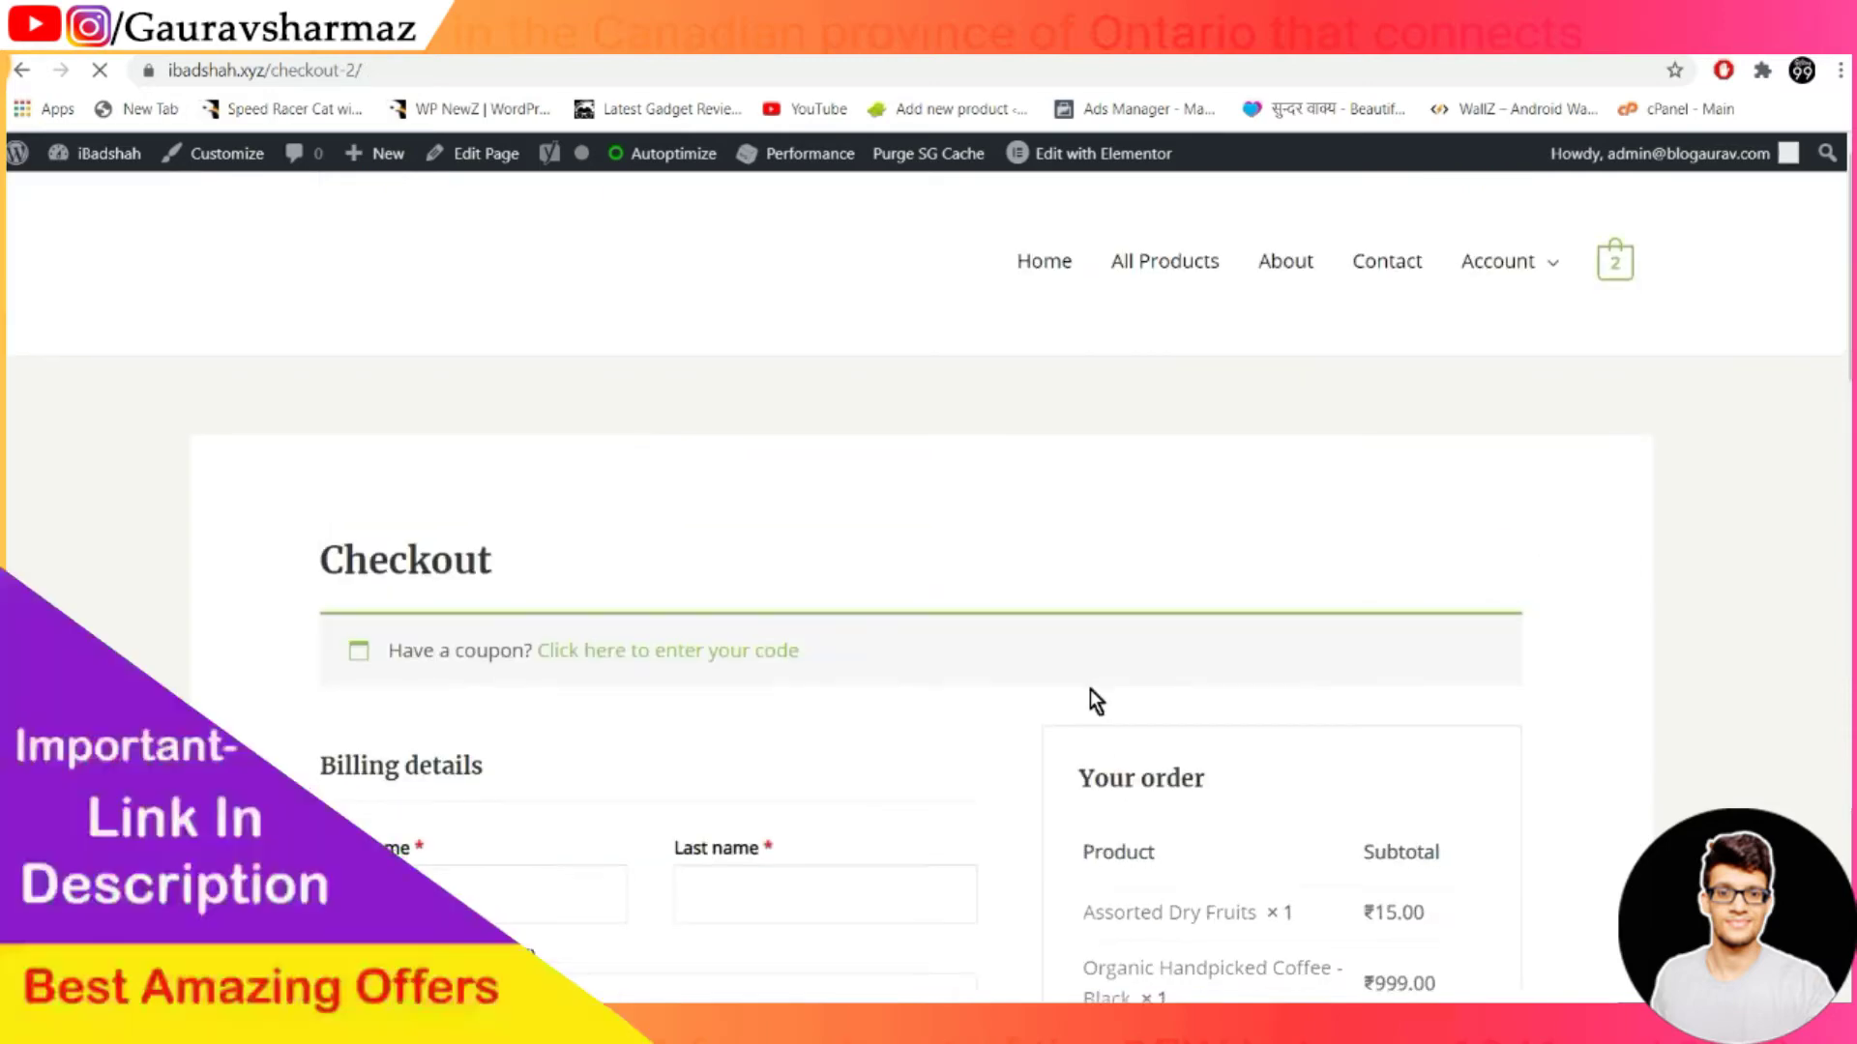
scroll(1089, 688, down, 5)
scroll(1089, 689, down, 10)
scroll(1089, 688, up, 8)
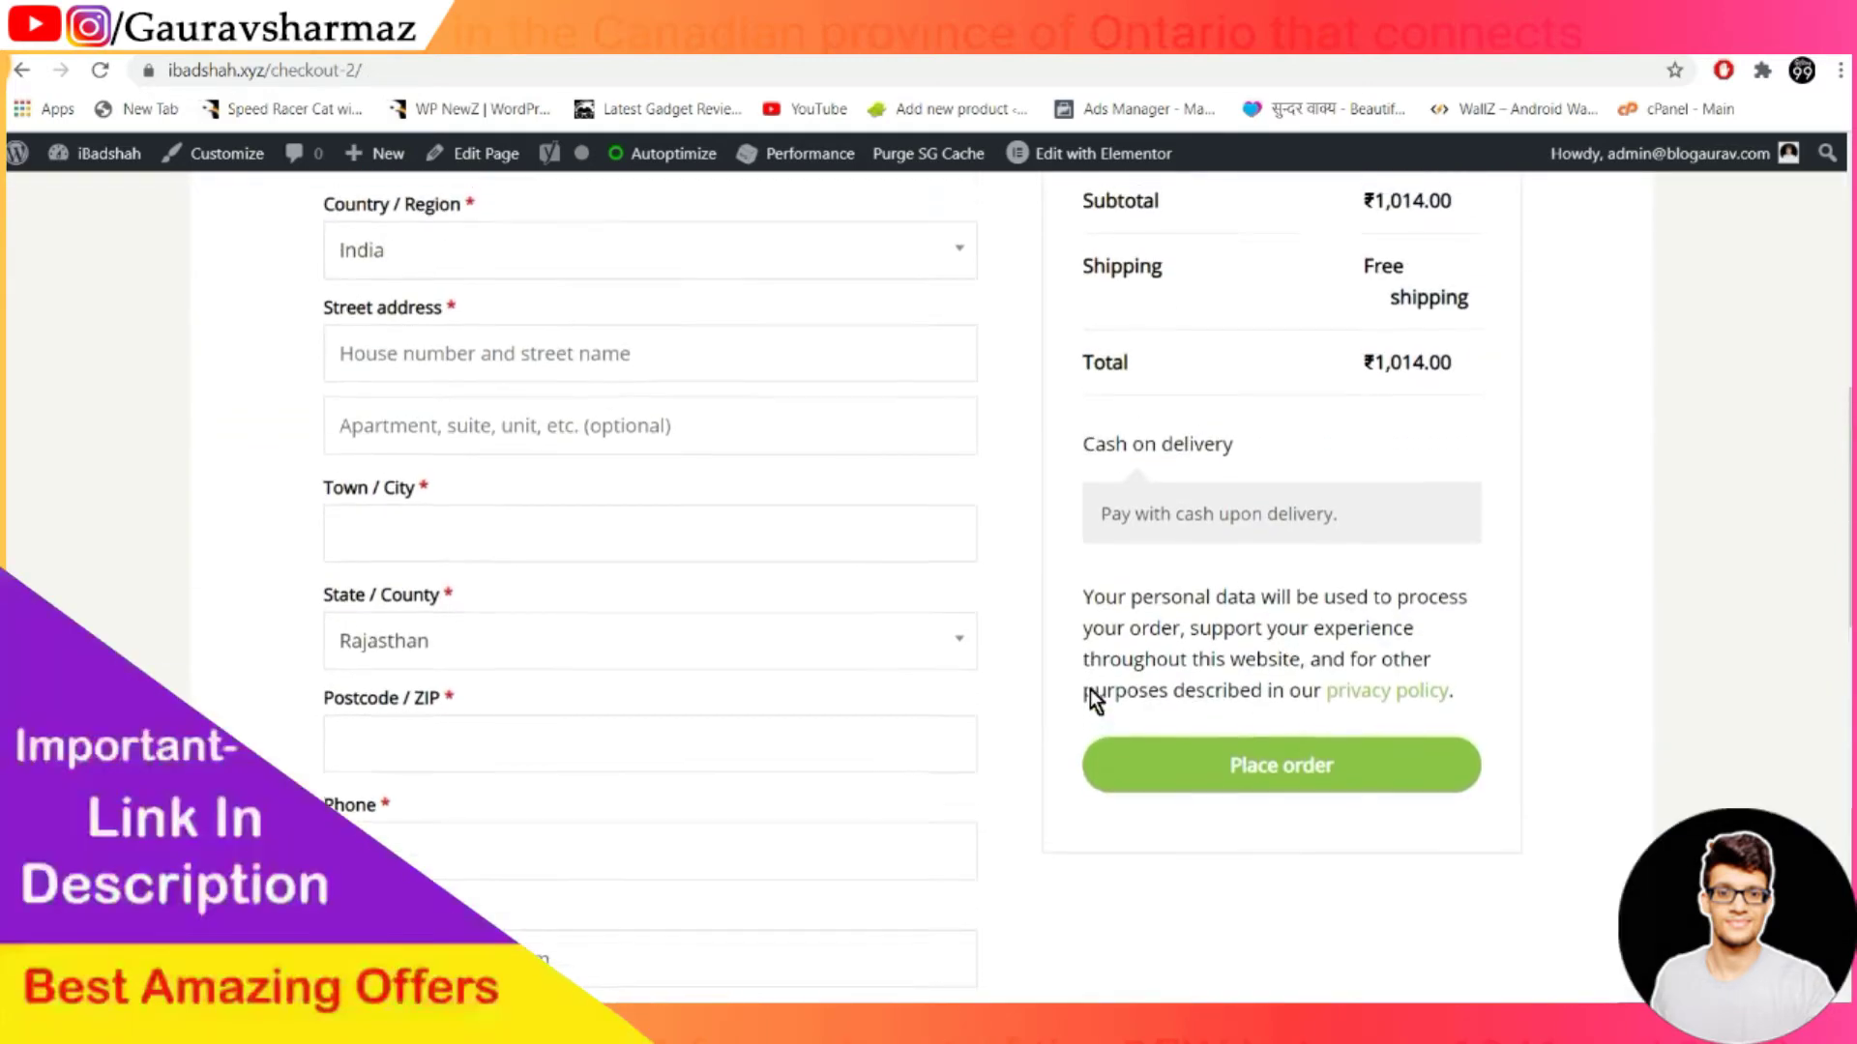
scroll(1089, 689, up, 8)
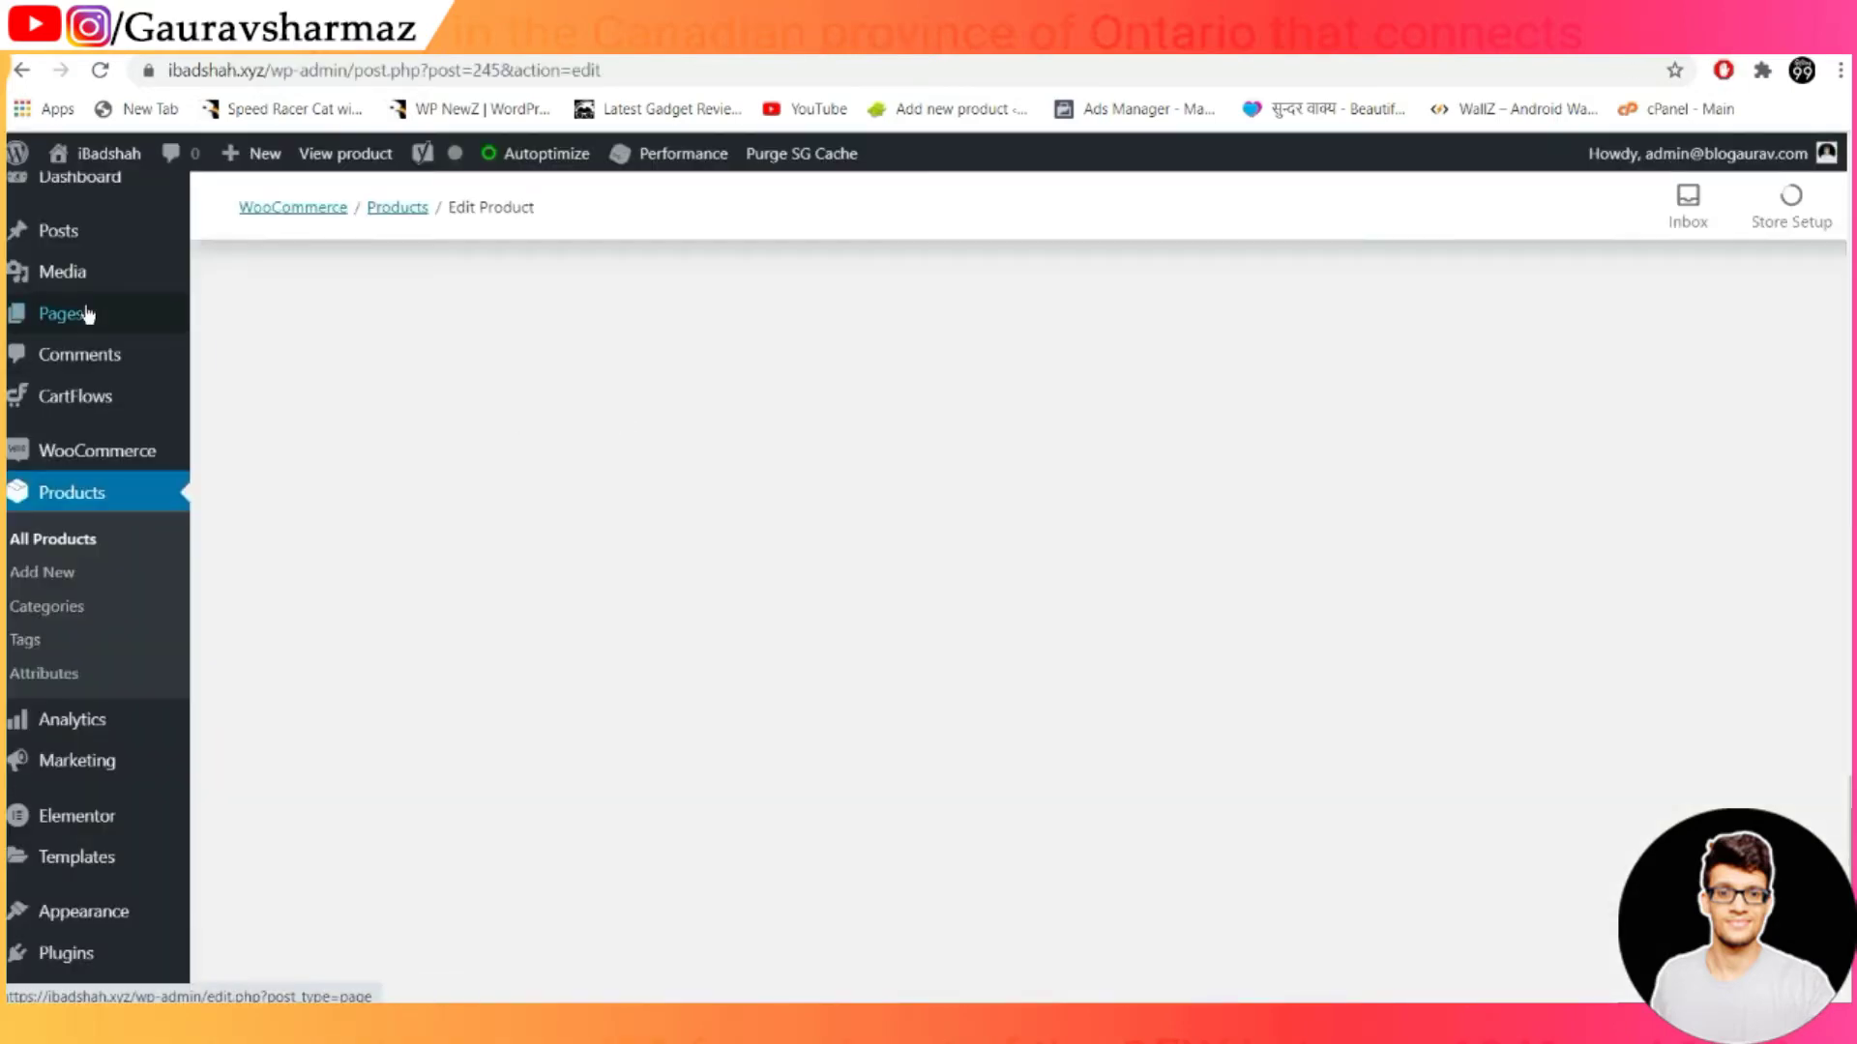
Return to the WordPress dashboard and open the list of all pages
mouse_move(79, 263)
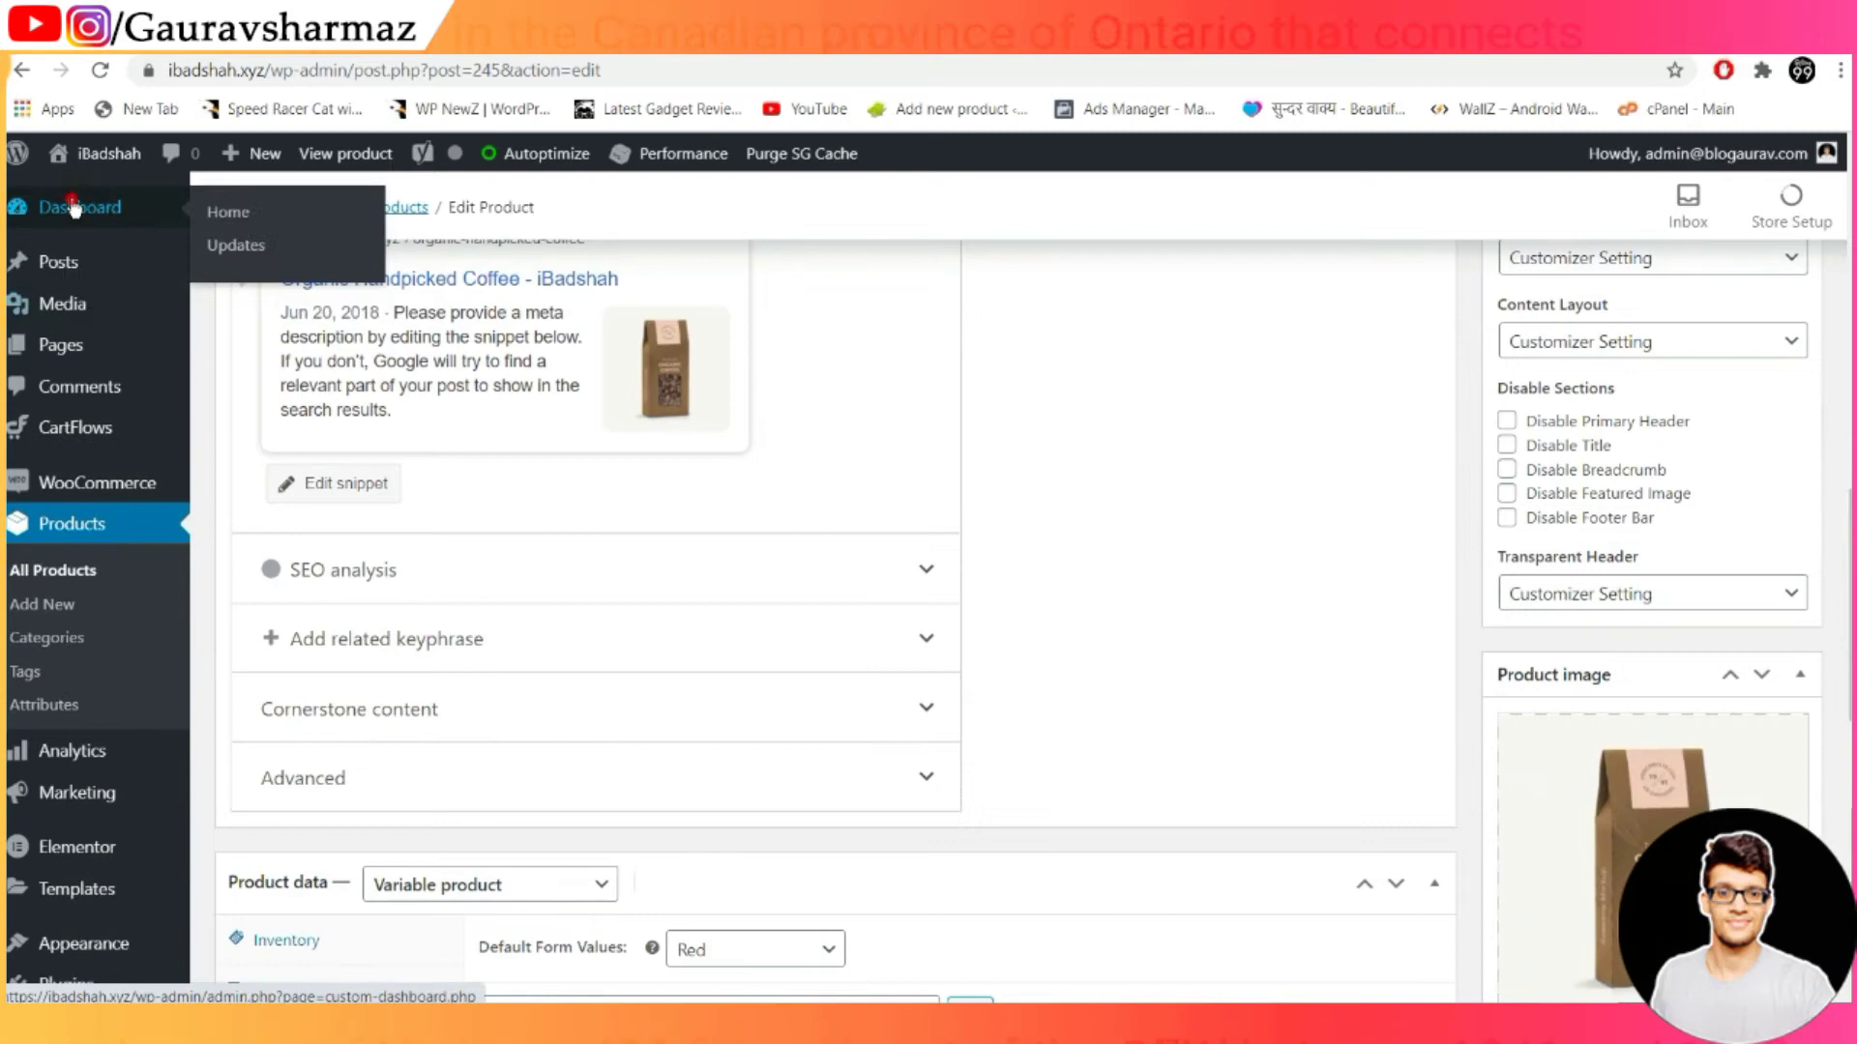
click(76, 206)
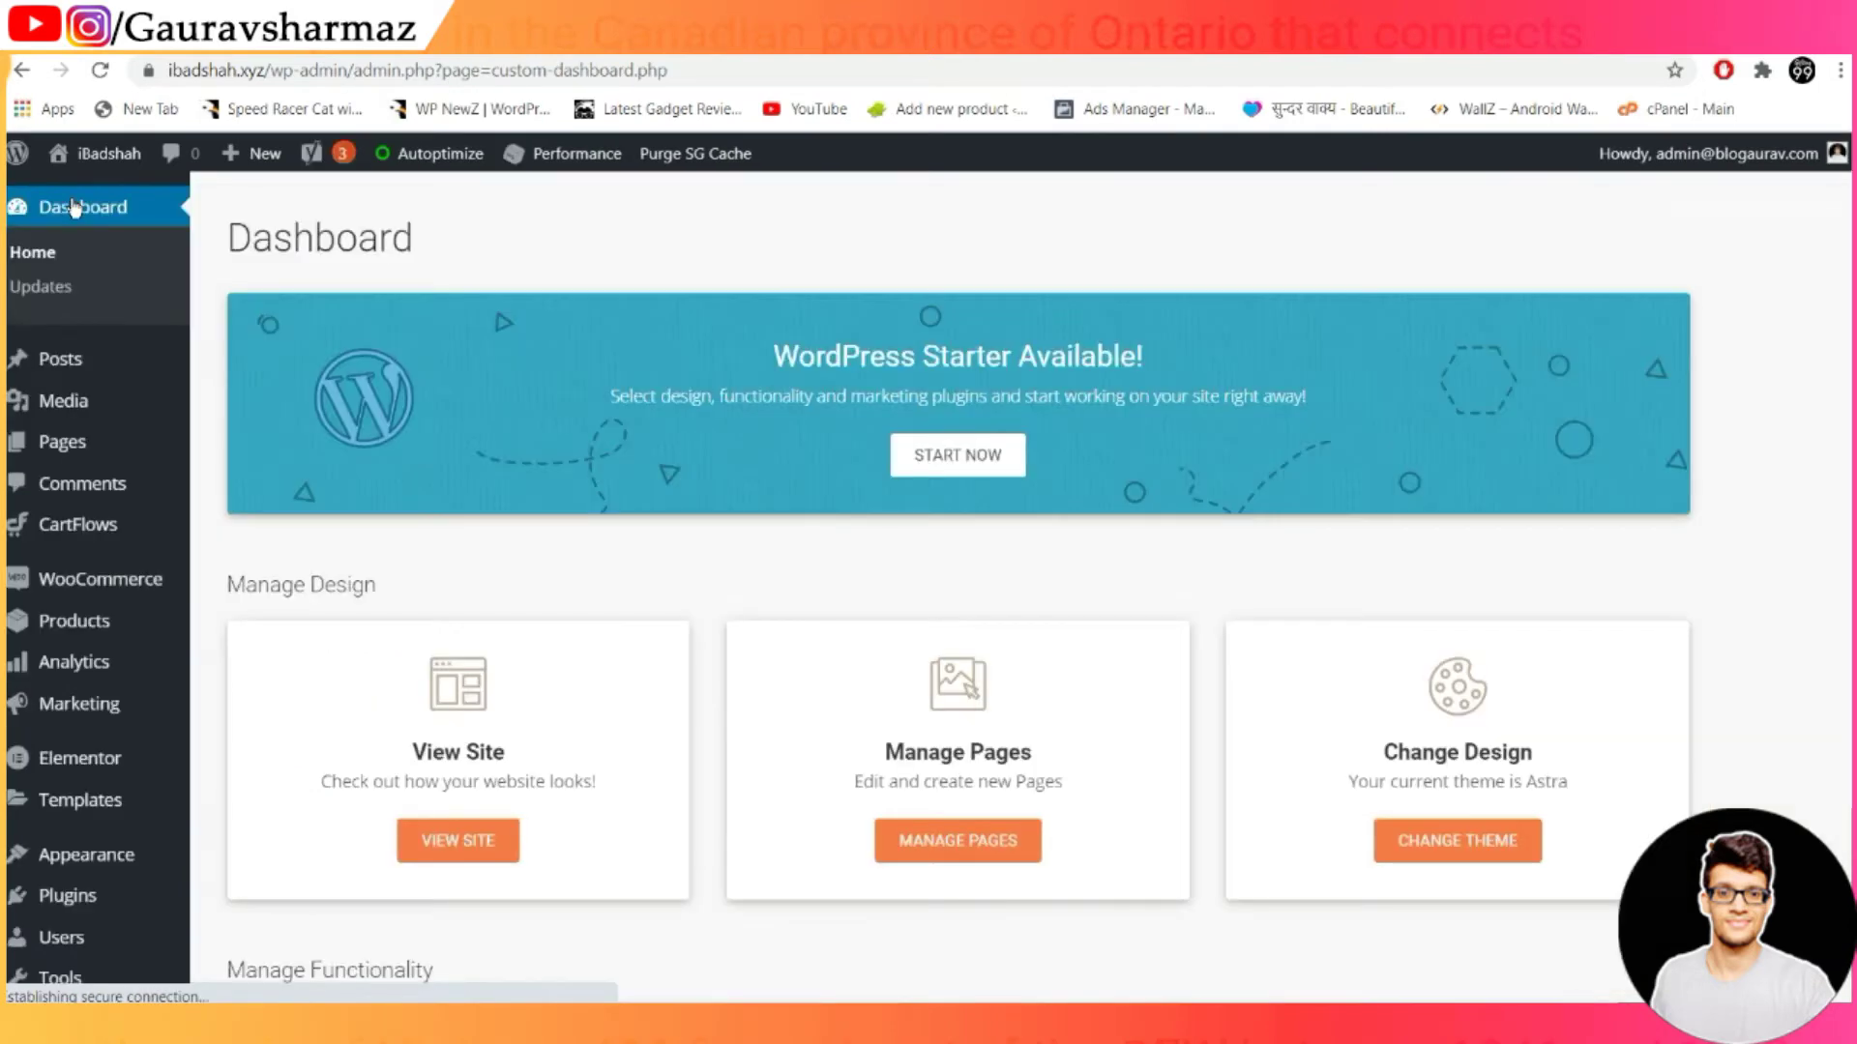
mouse_move(139, 624)
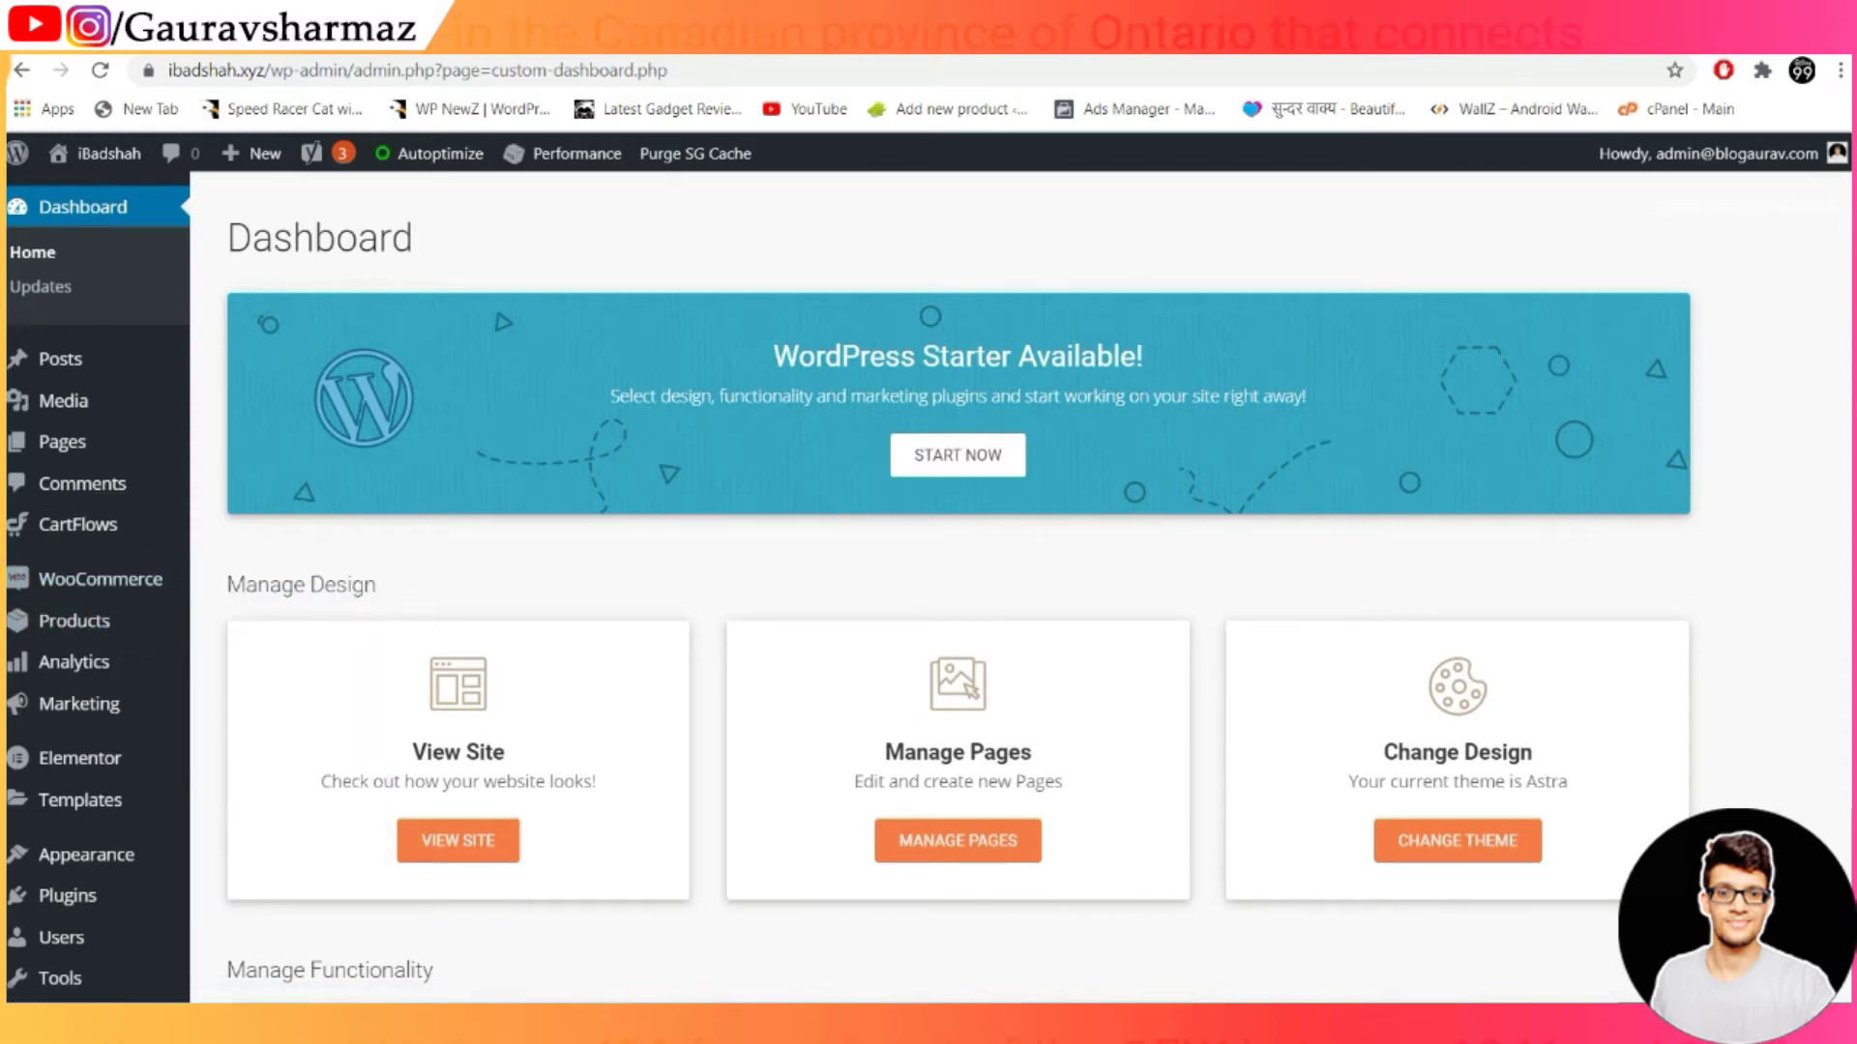
key(alt+Tab)
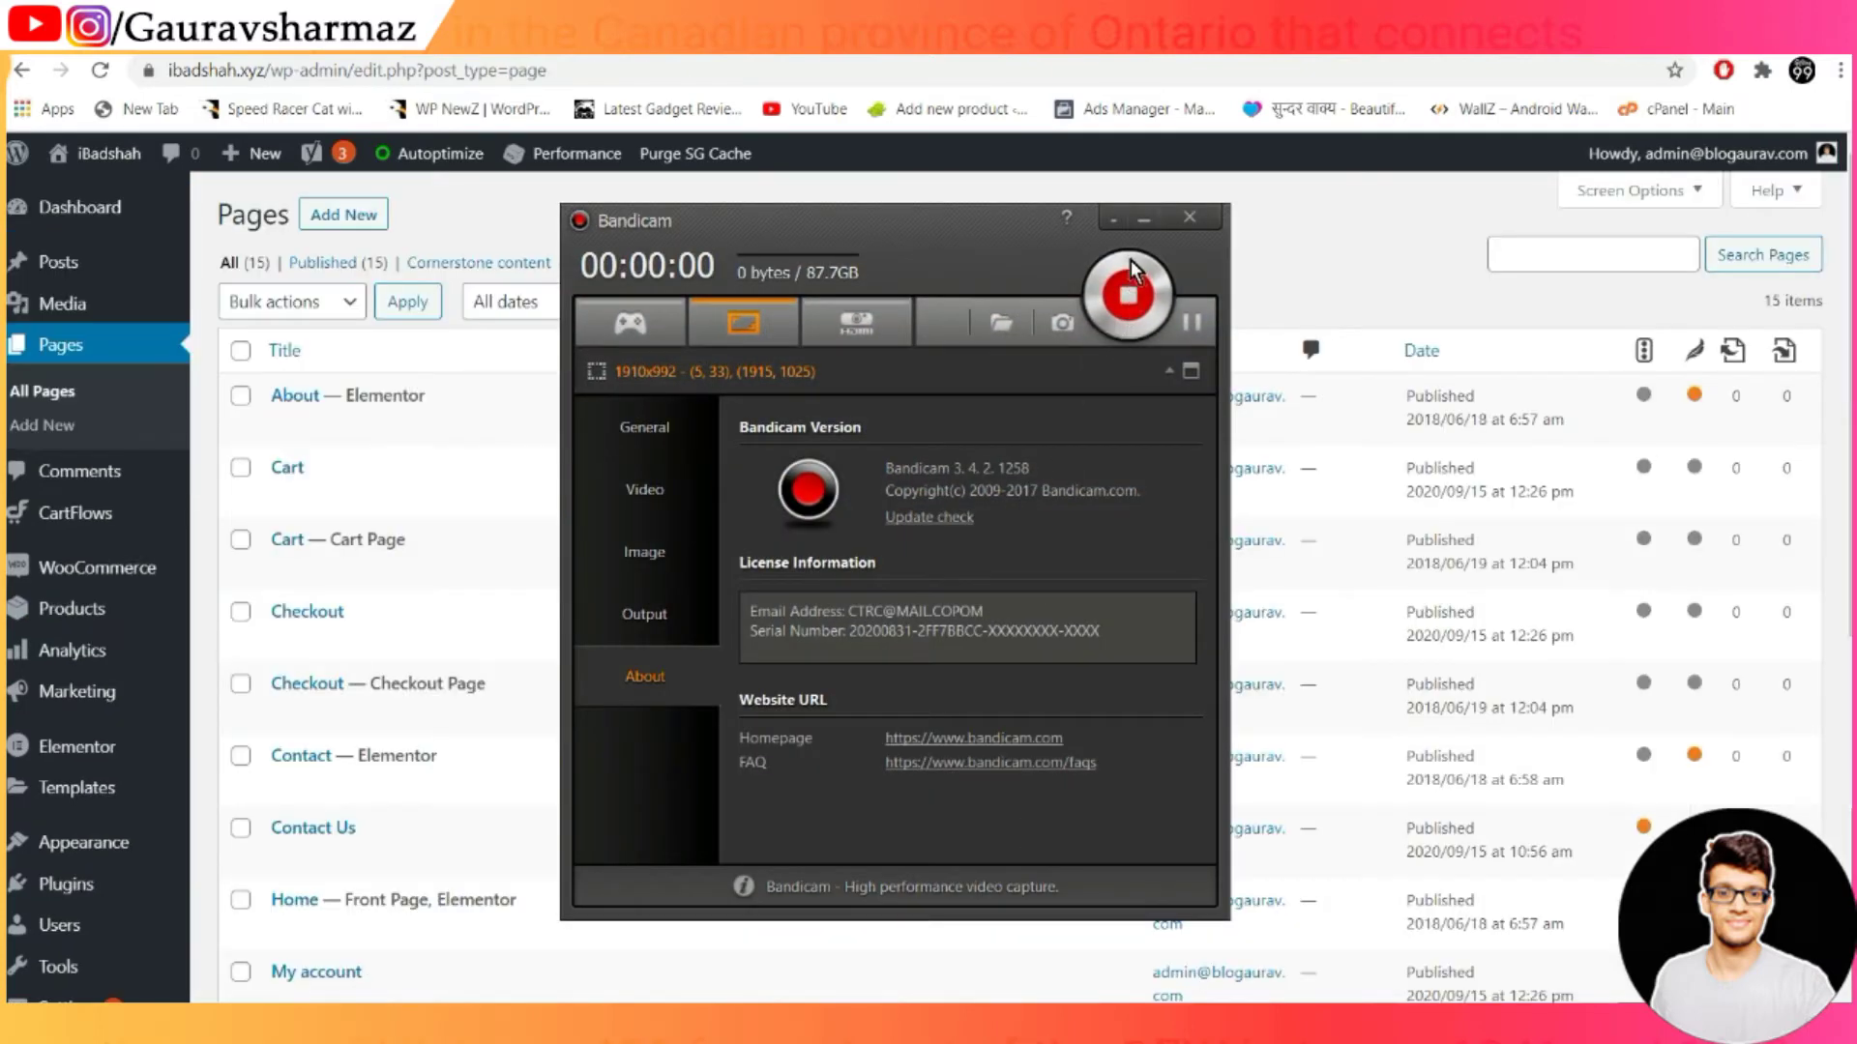
click(1145, 218)
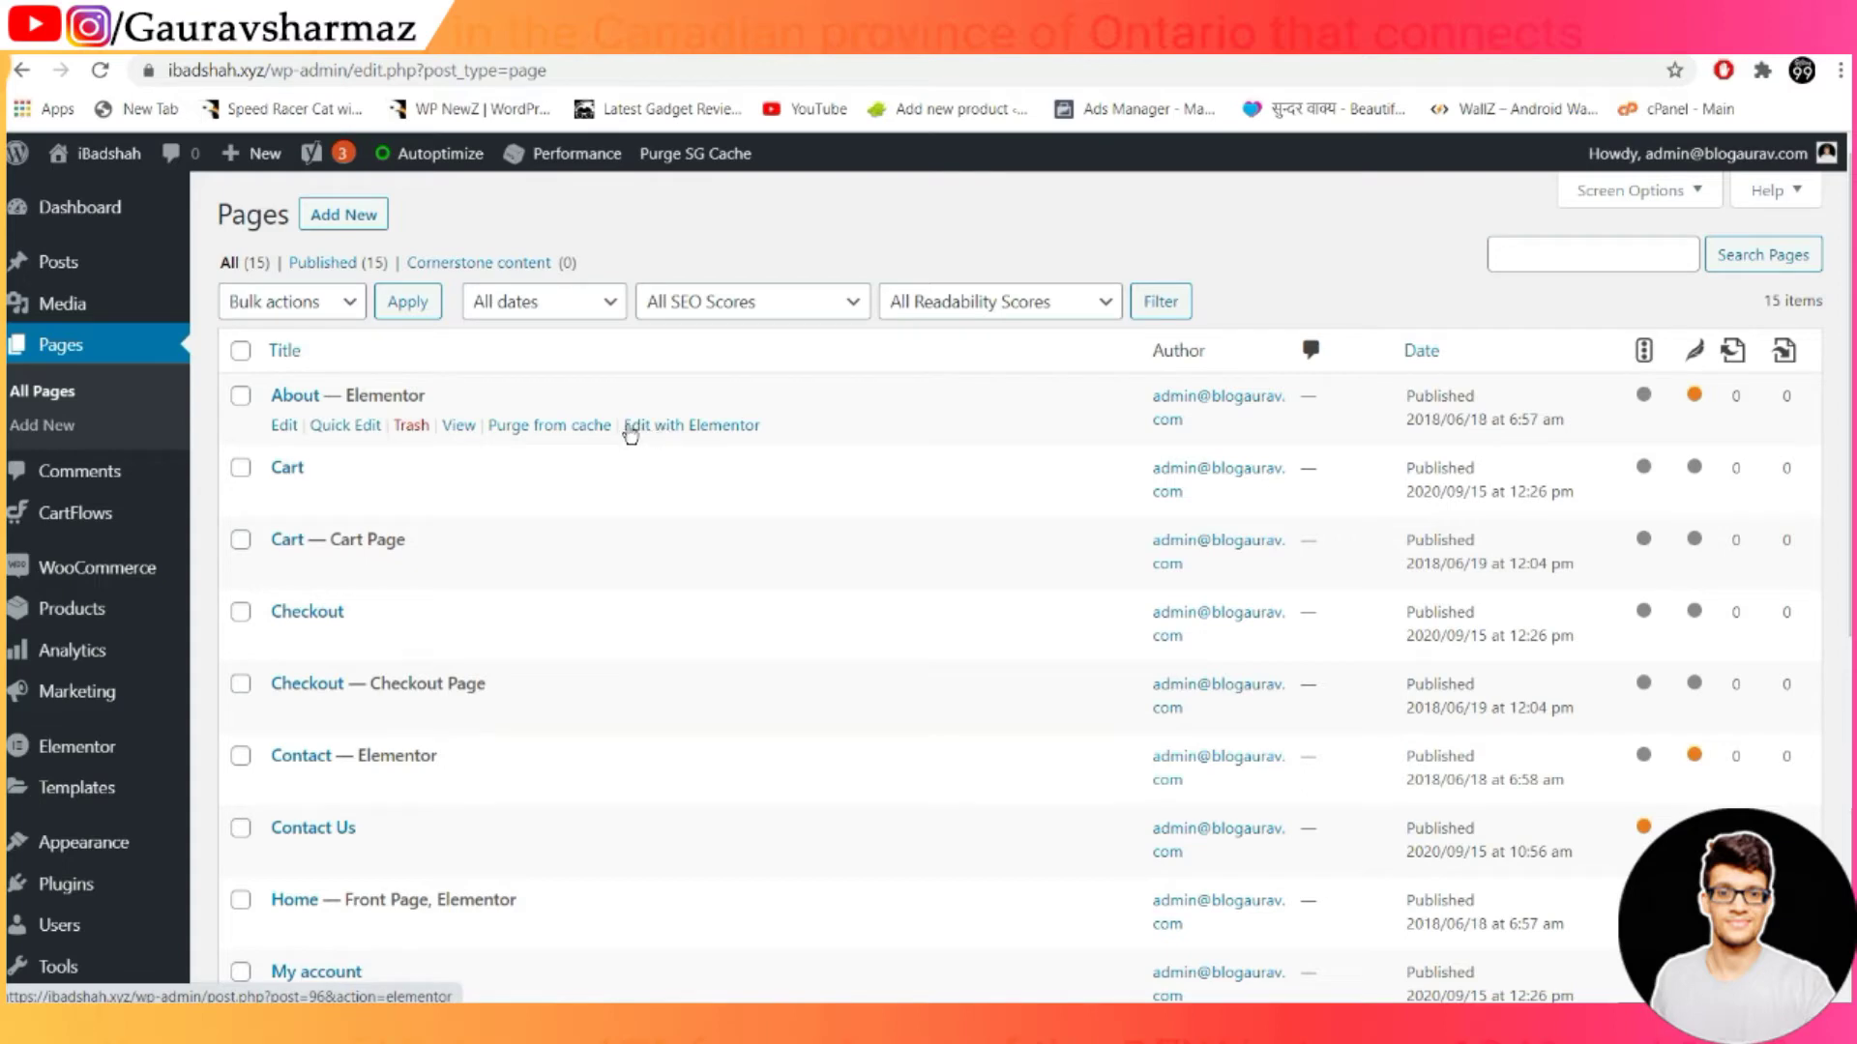
Open the live About page in a separate tab and open the same page for editing with Elementor
right_click(455, 433)
key(Escape)
click(456, 433)
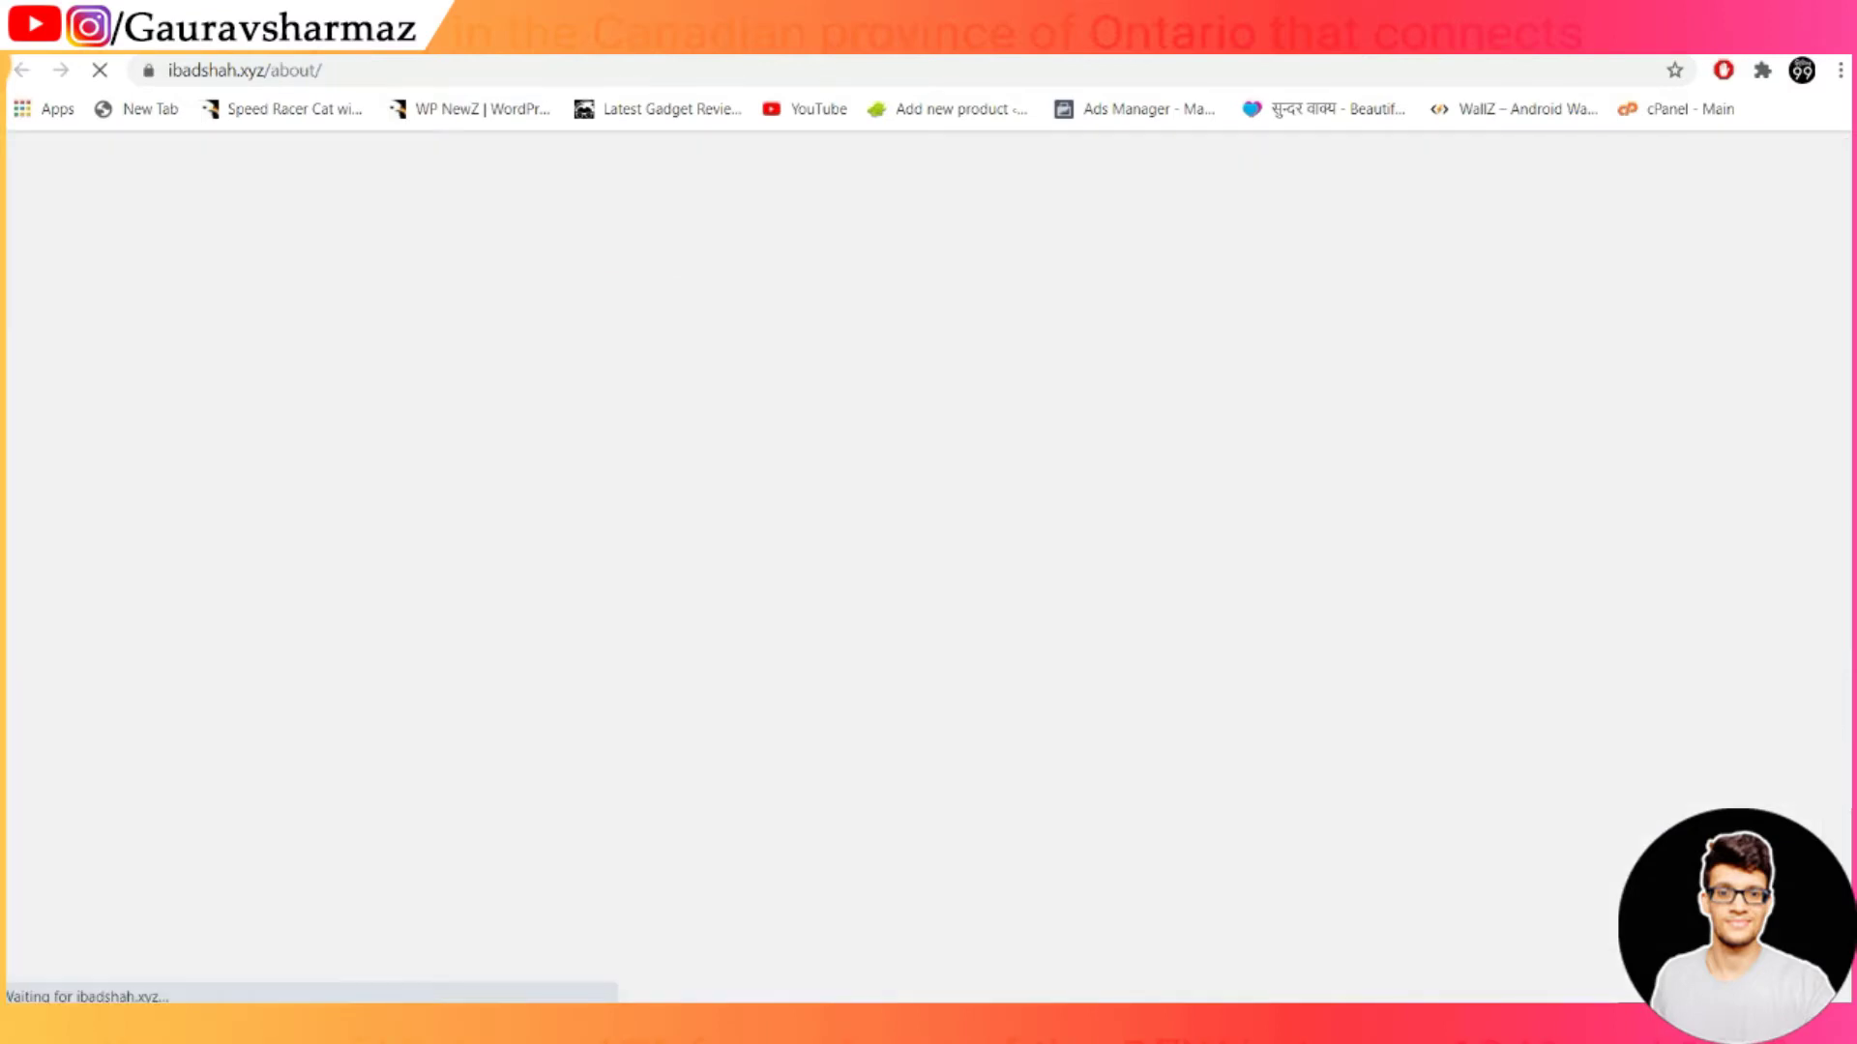
key(alt+Left)
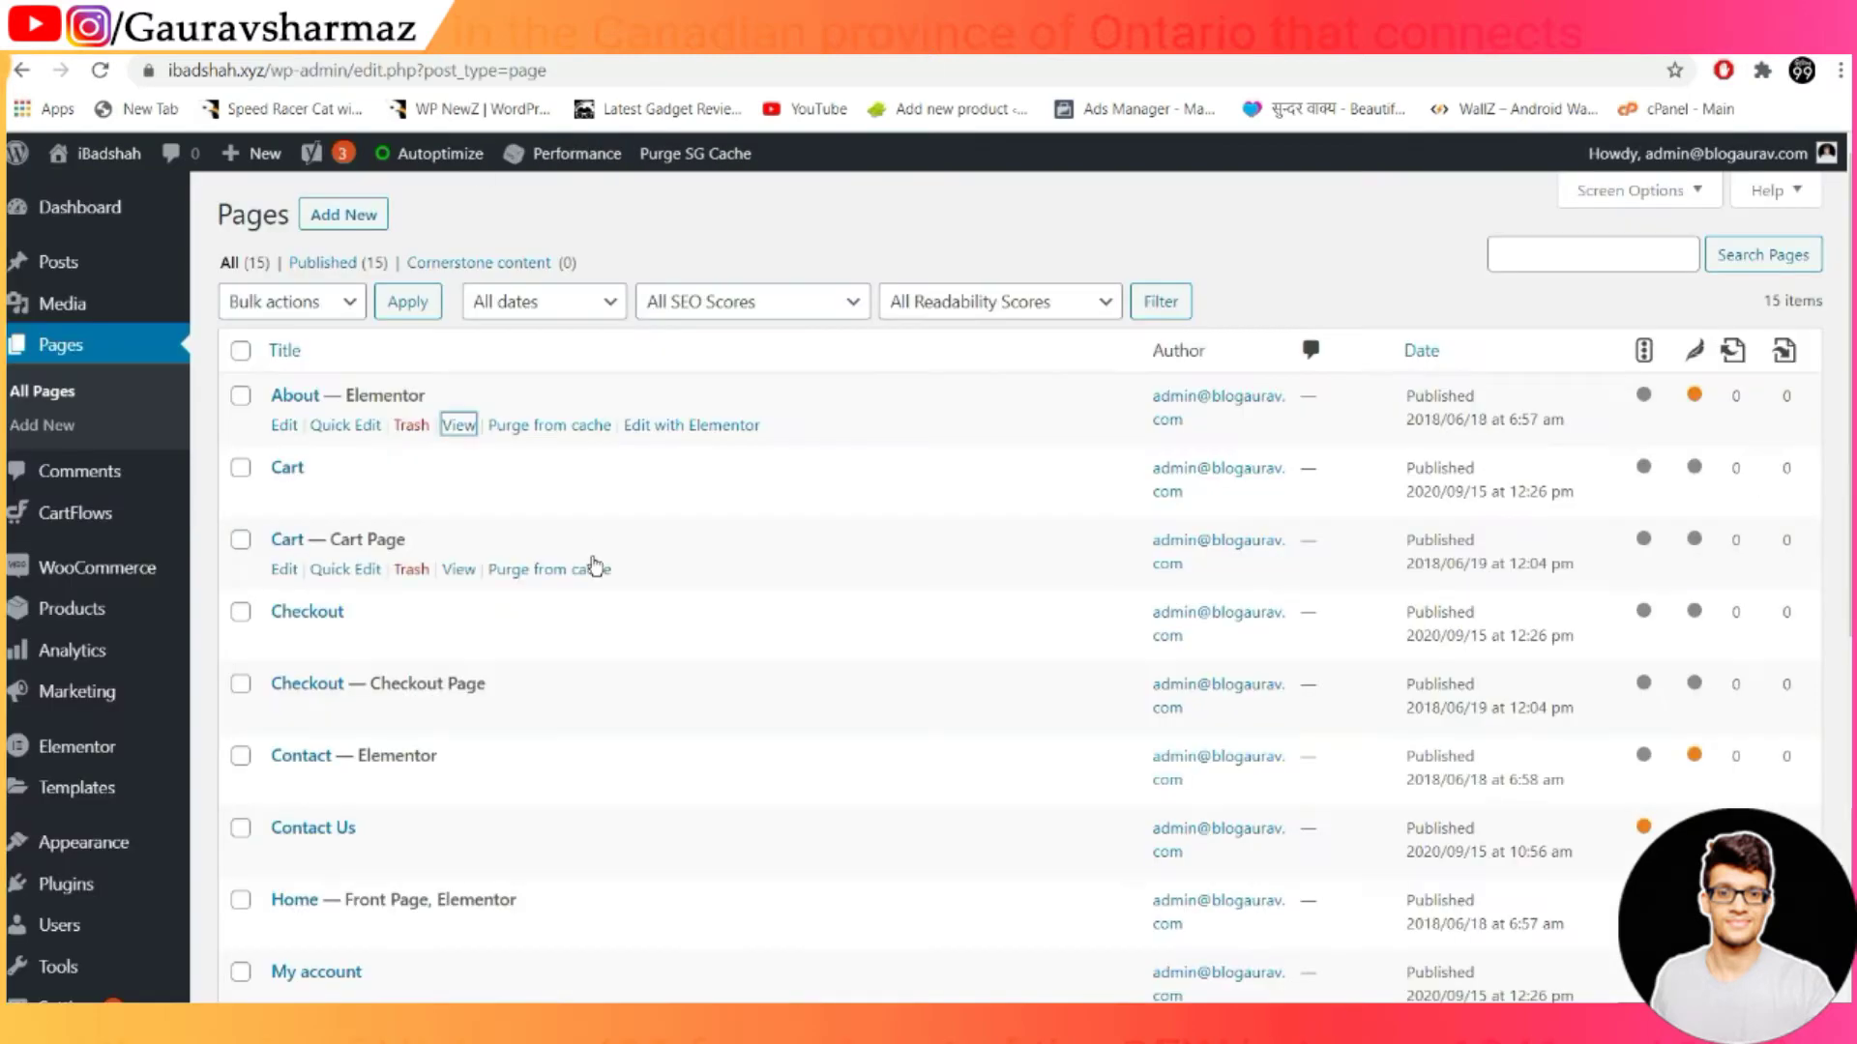
click(682, 430)
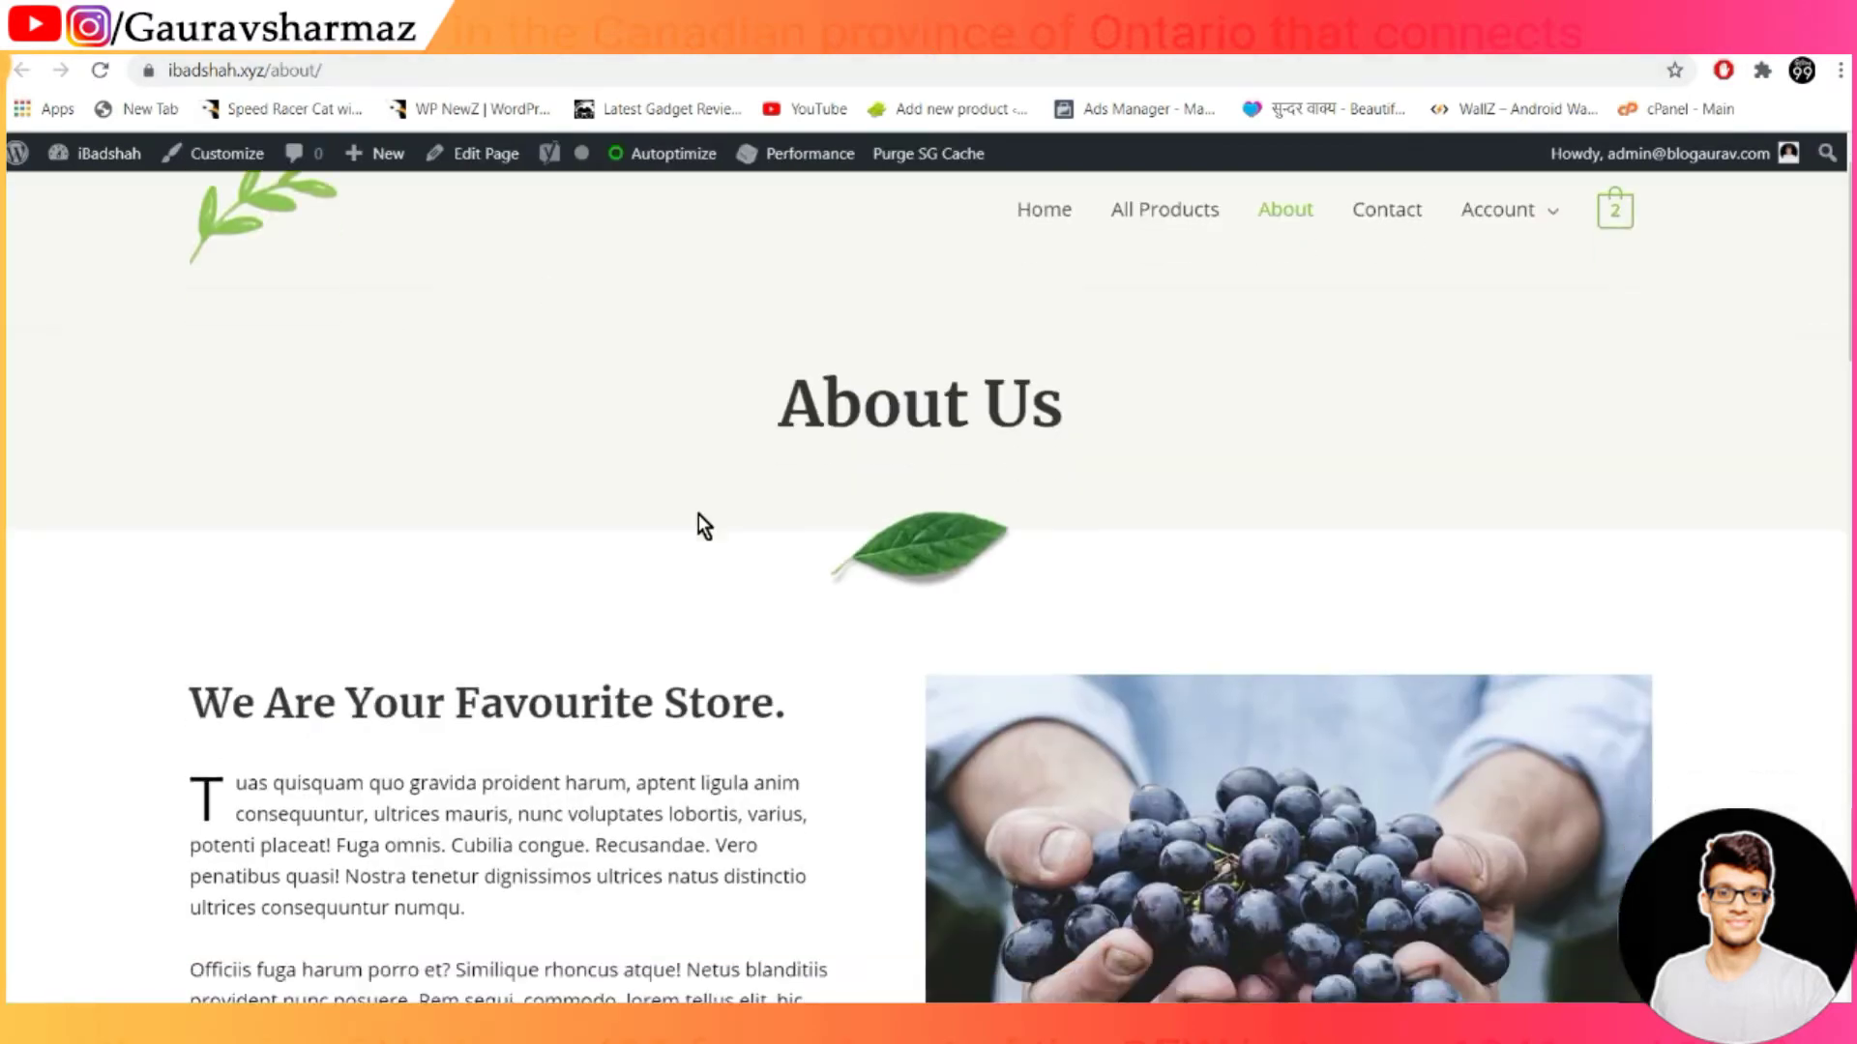
Look through the live About page from the heading to the footer to see which sections can be edited
scroll(698, 522, down, 15)
scroll(699, 527, up, 15)
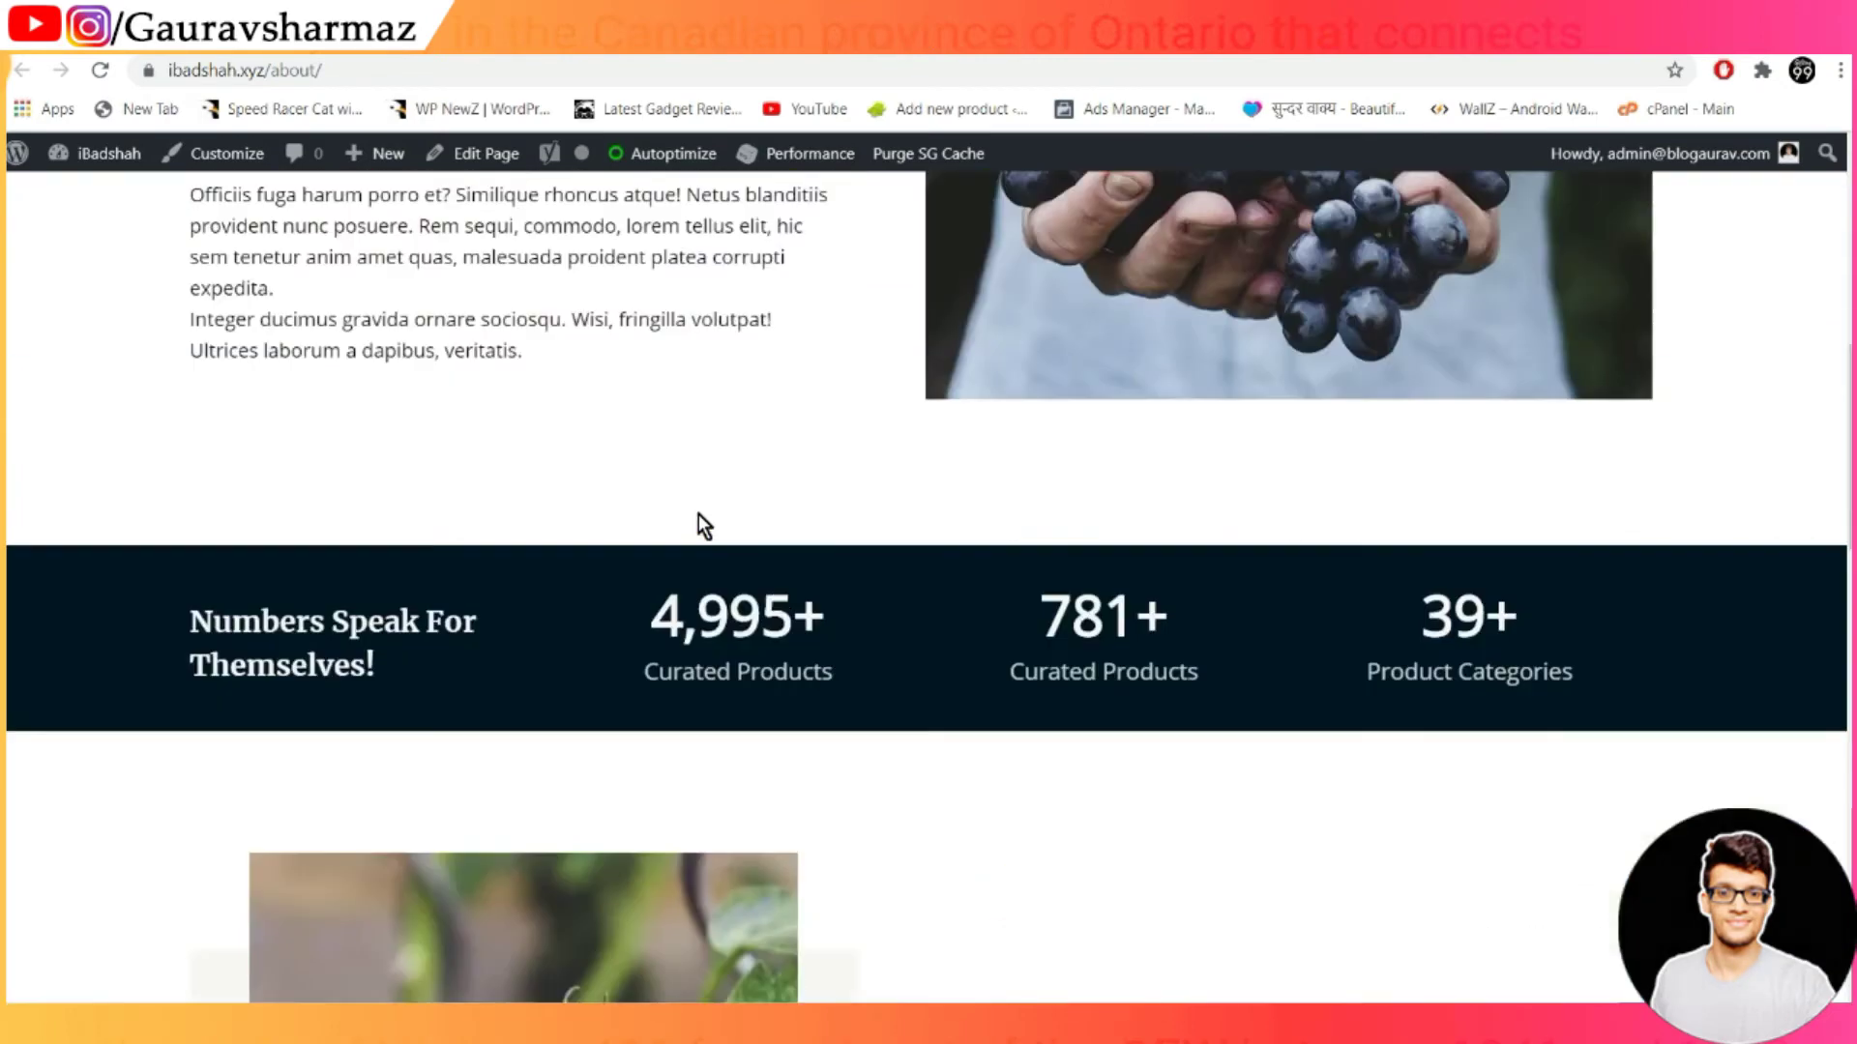
click(382, 44)
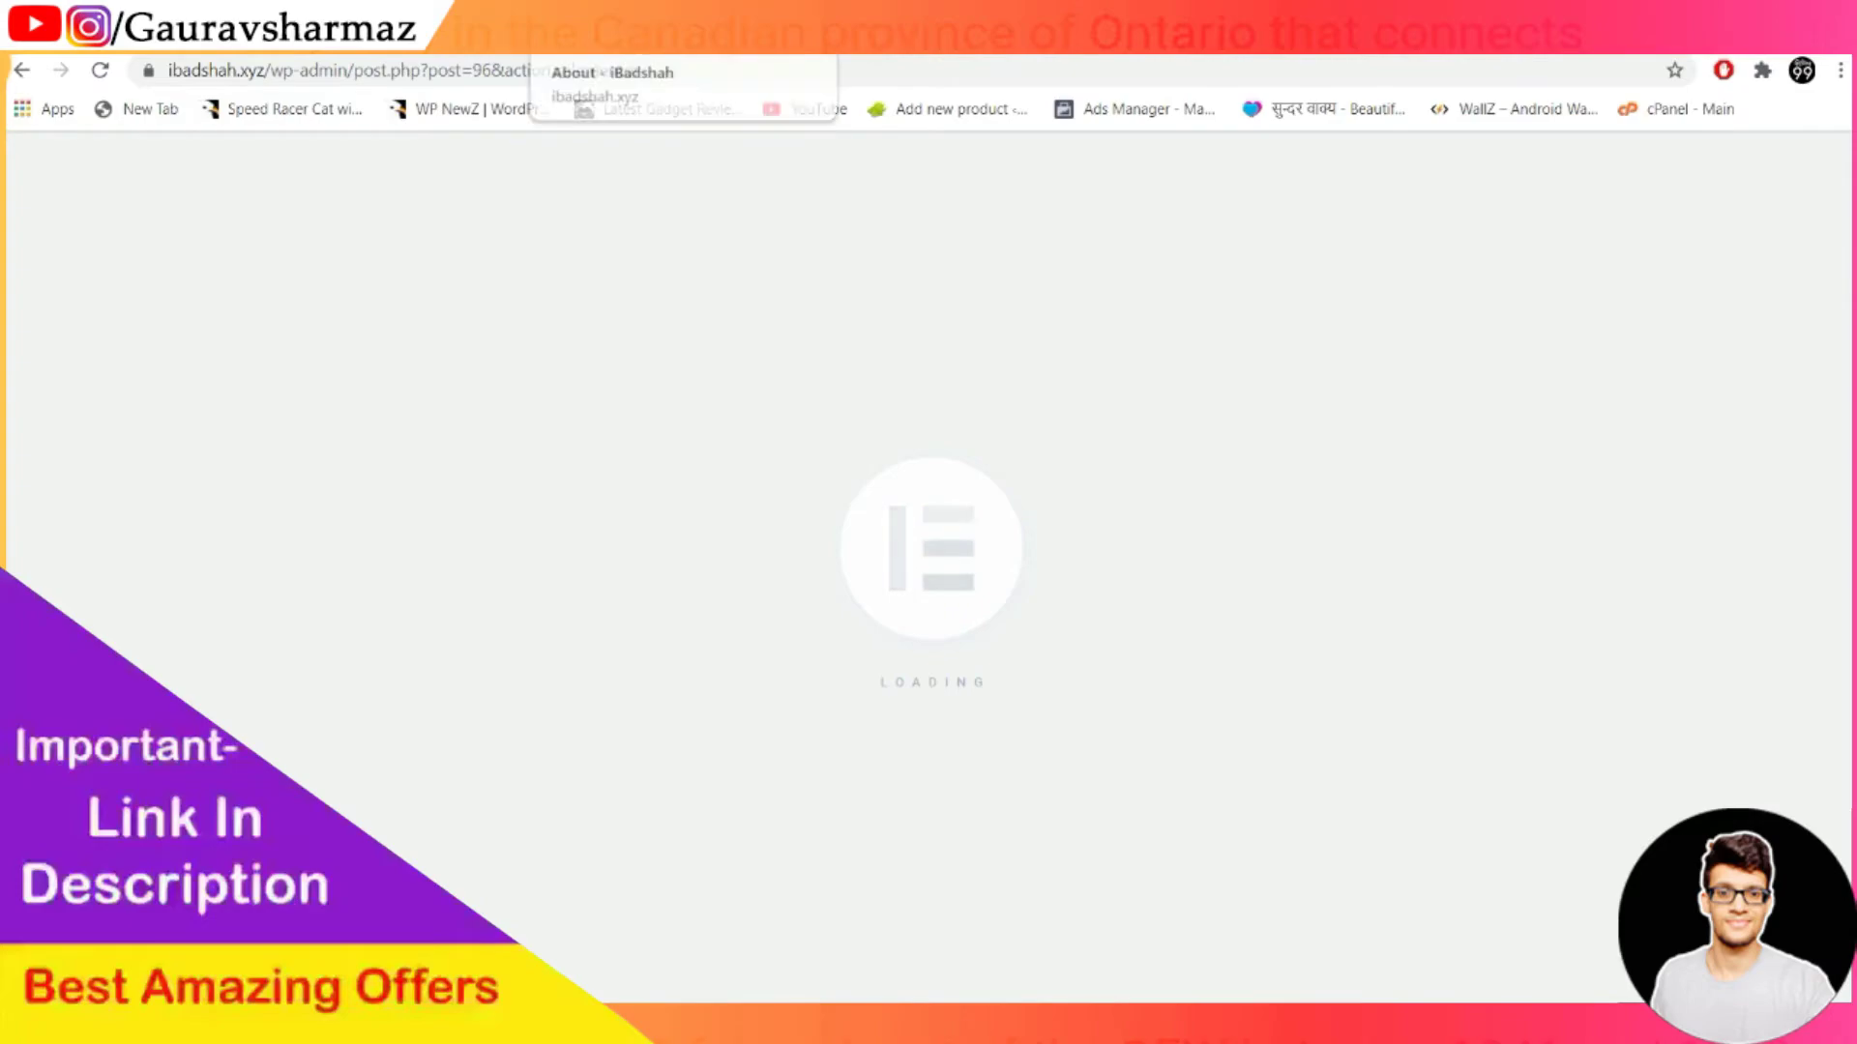
click(599, 29)
scroll(817, 544, down, 15)
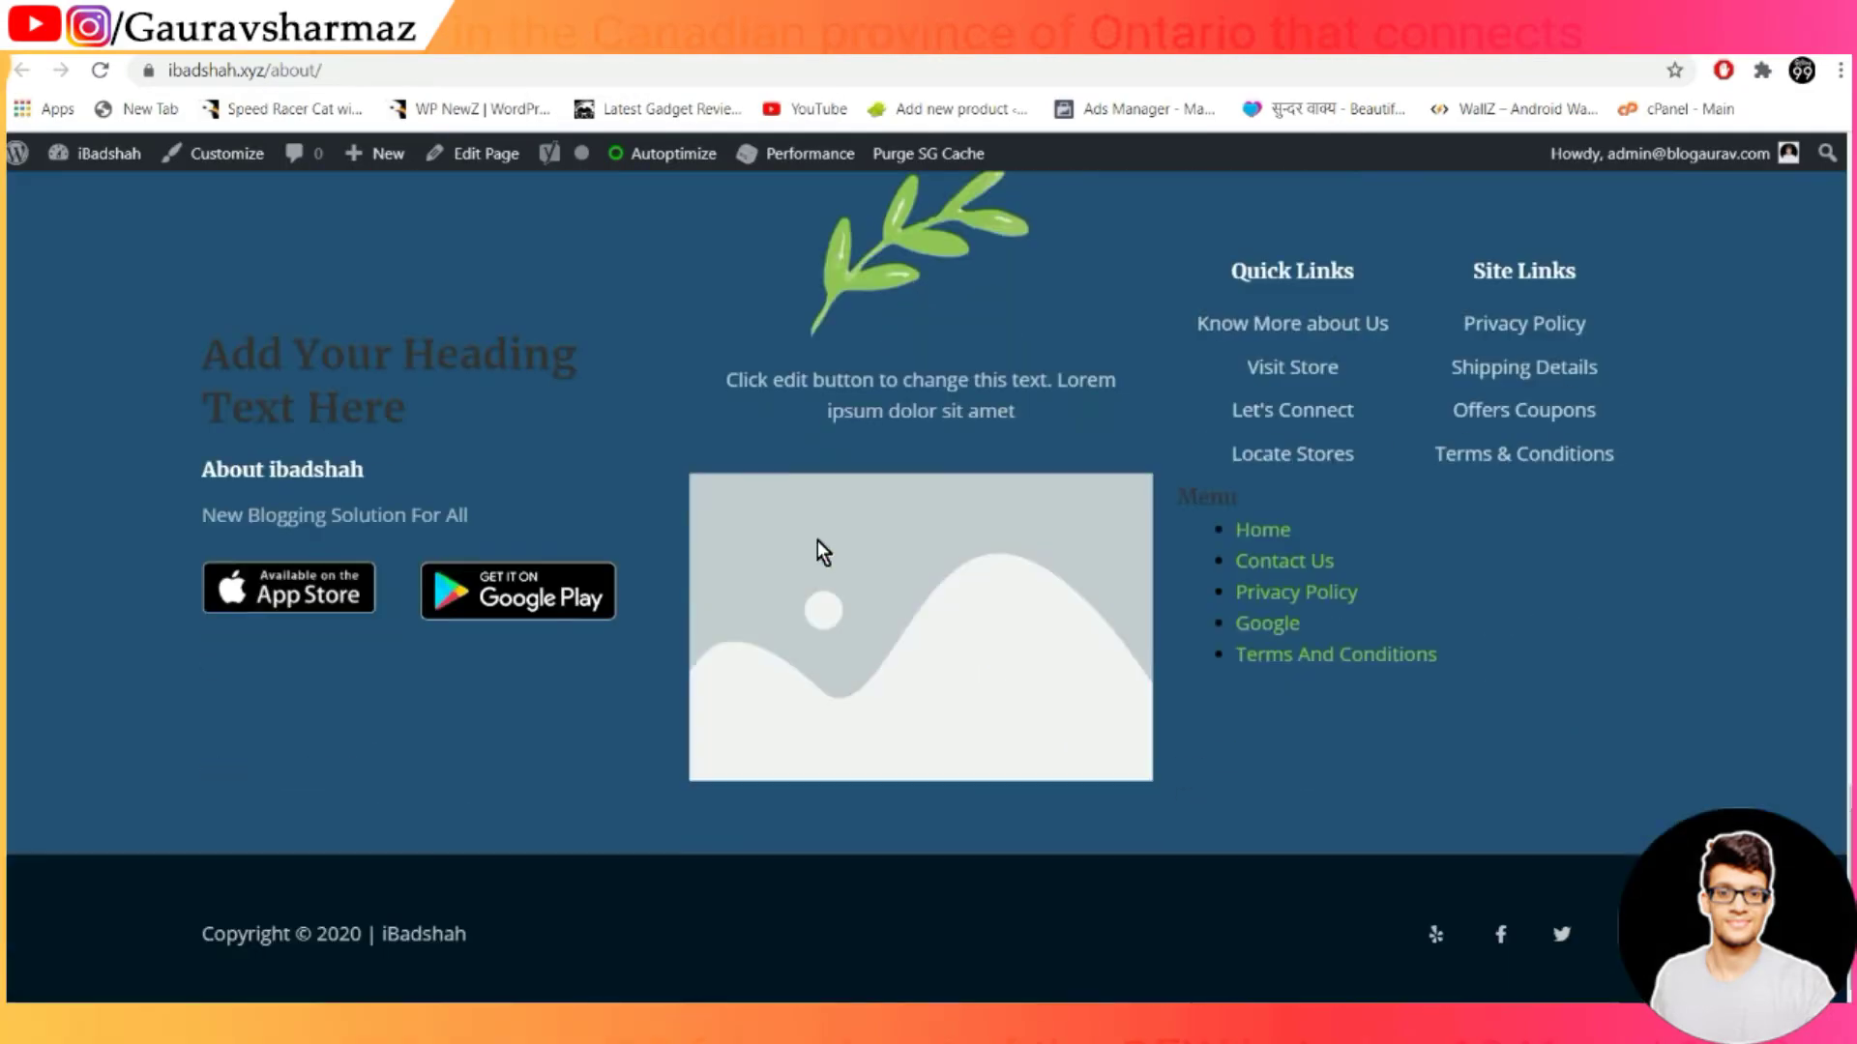
scroll(816, 541, up, 10)
scroll(816, 541, up, 4)
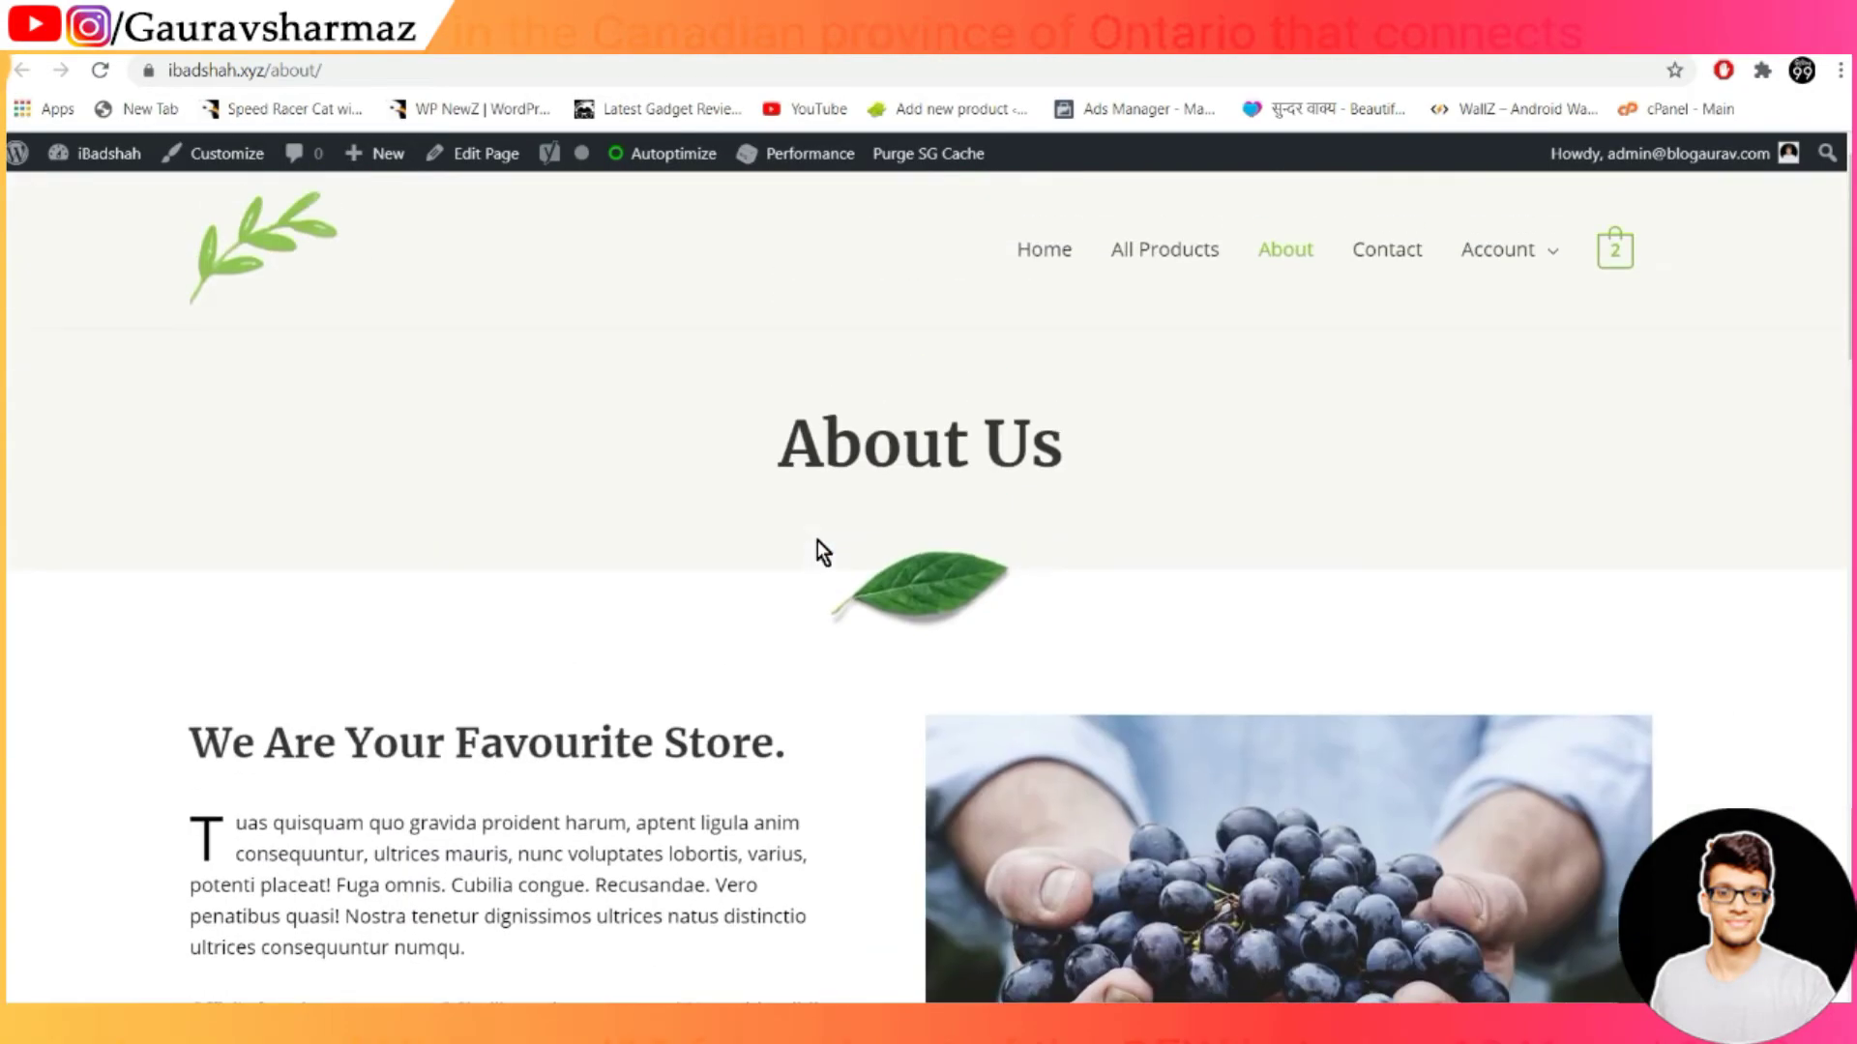
scroll(816, 546, down, 10)
scroll(603, 856, down, 3)
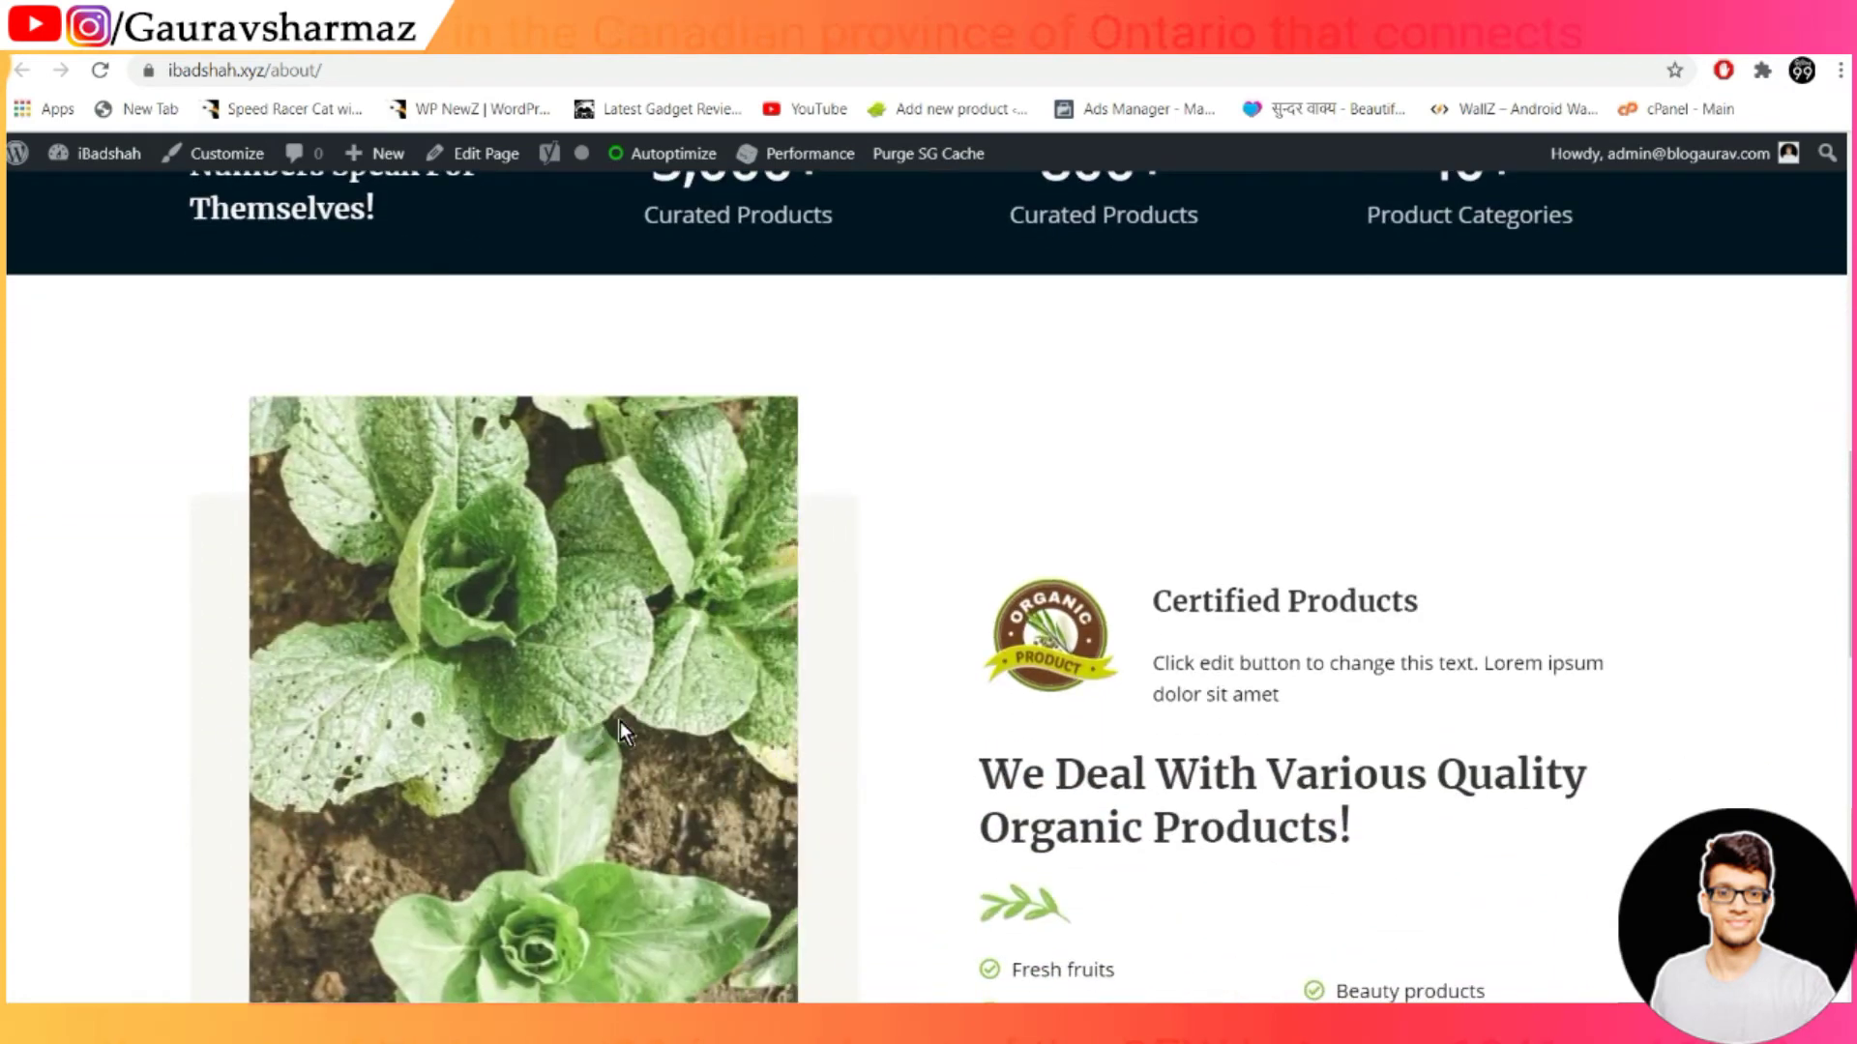
scroll(619, 722, down, 2)
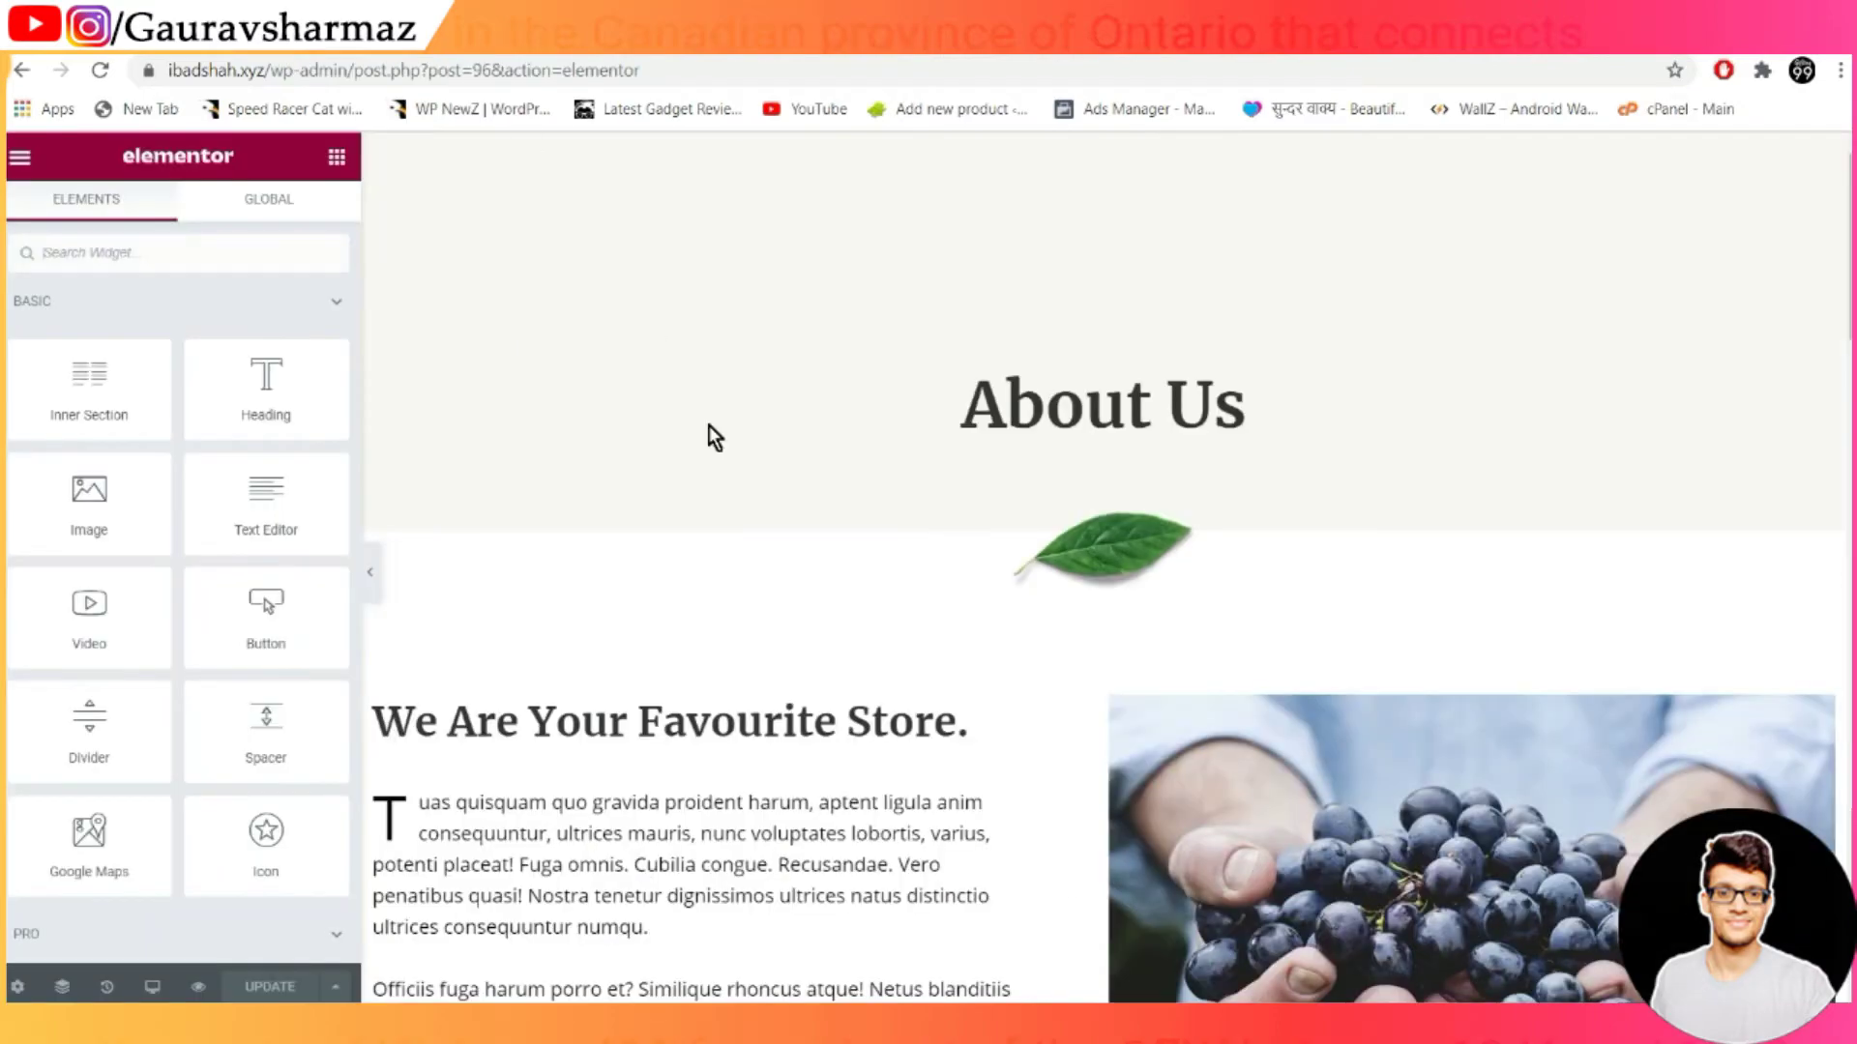
In the Elementor editor, inspect the About page's image carousel settings and its image gallery, then close the gallery
scroll(710, 425, down, 7)
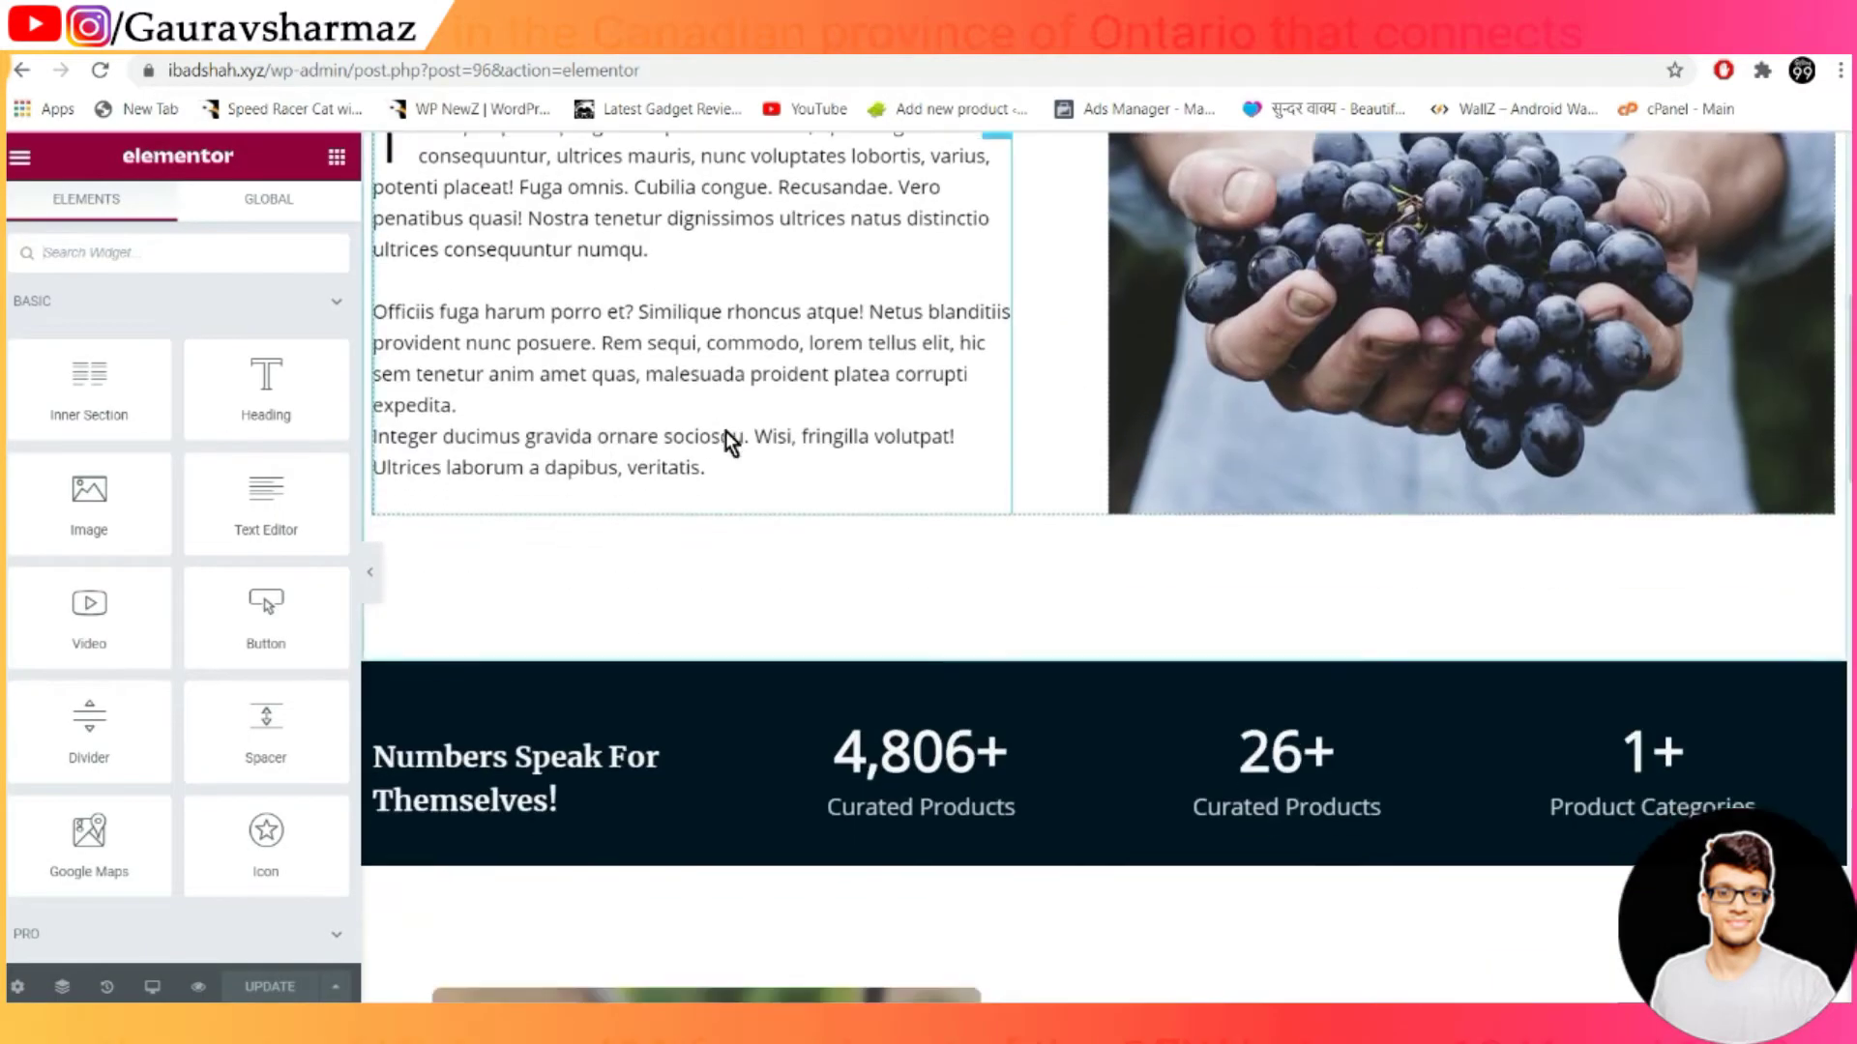
scroll(726, 431, down, 5)
click(641, 497)
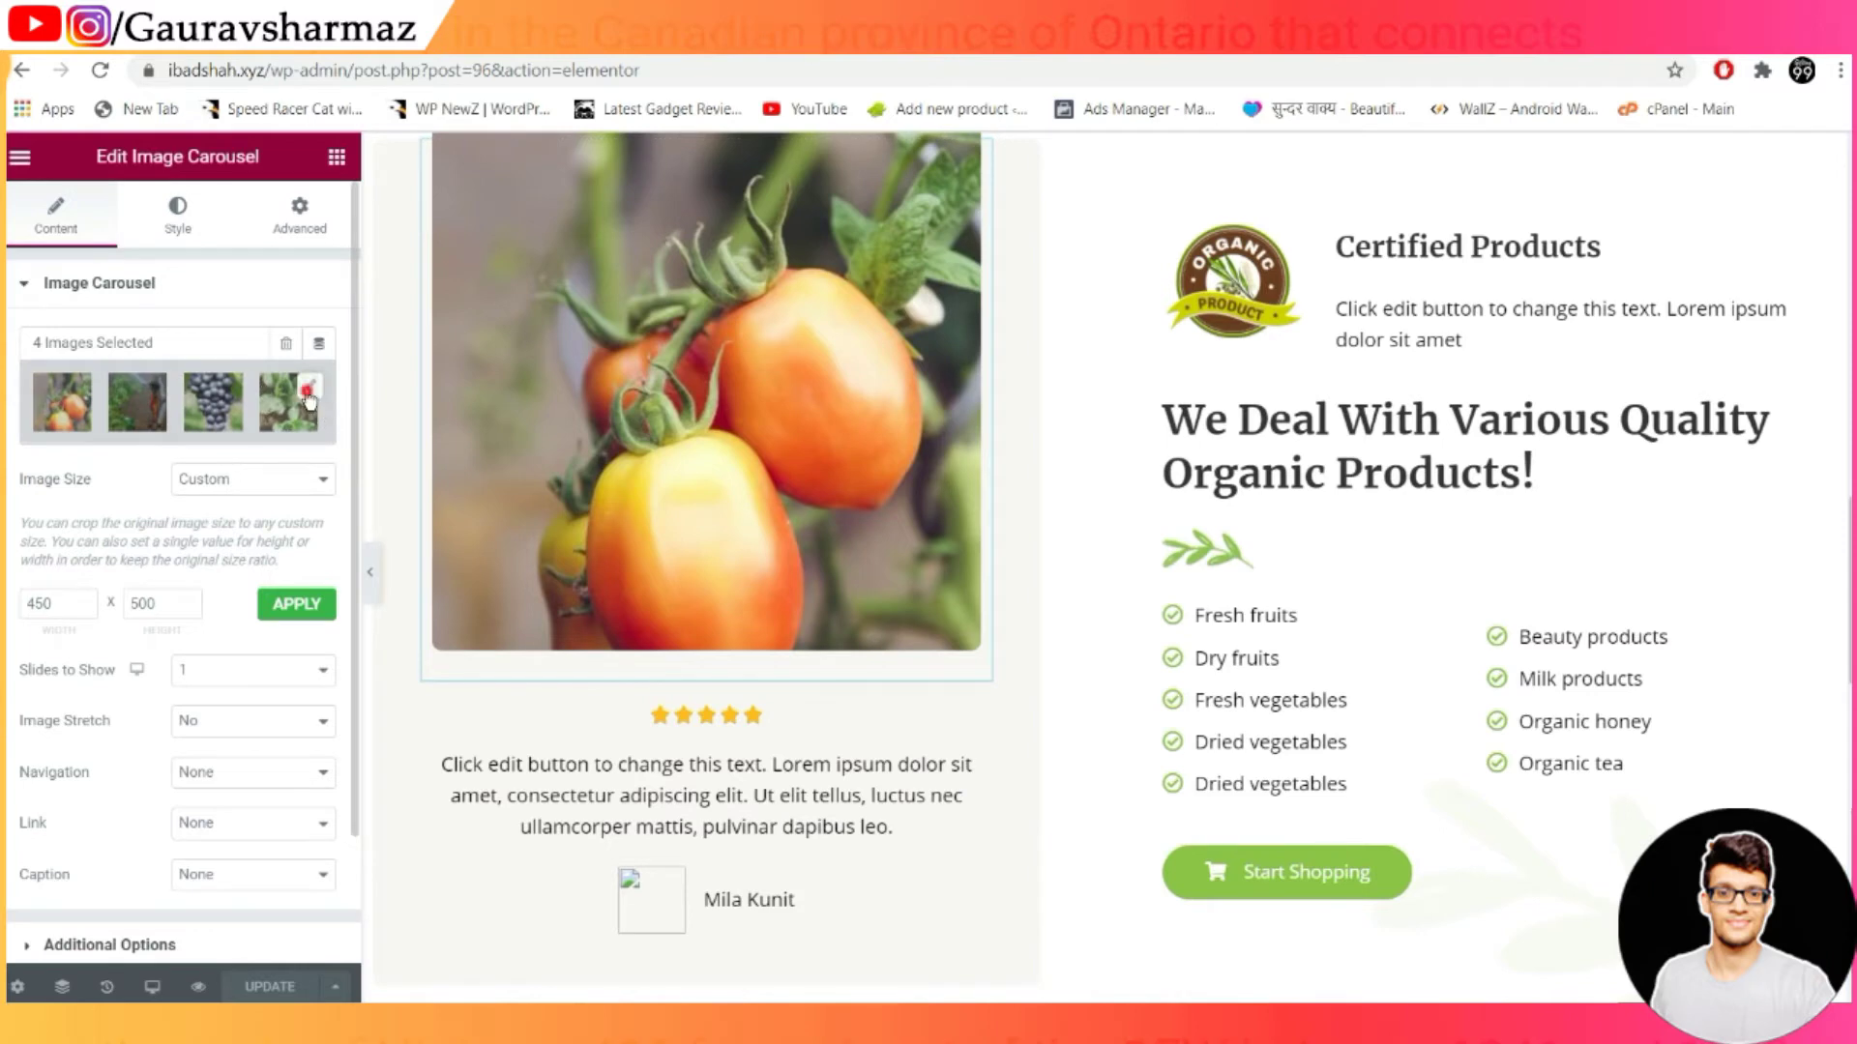
click(308, 398)
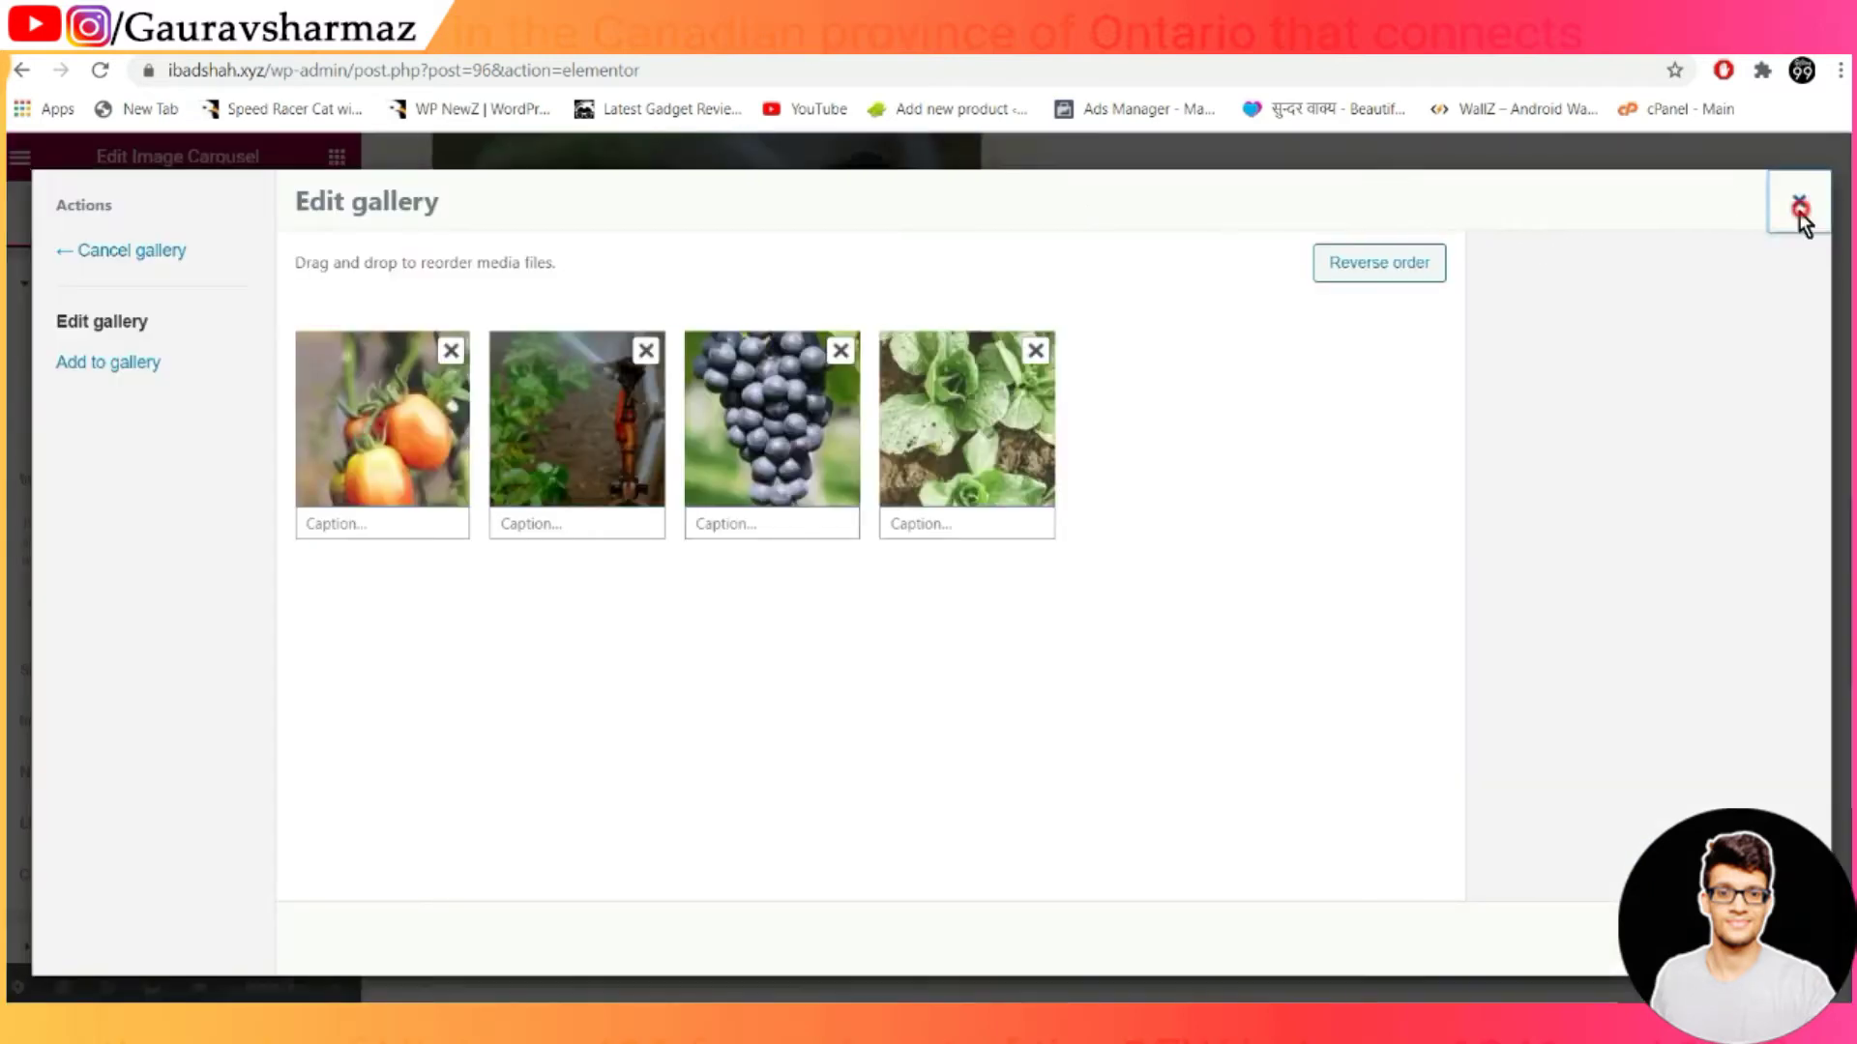
click(1798, 207)
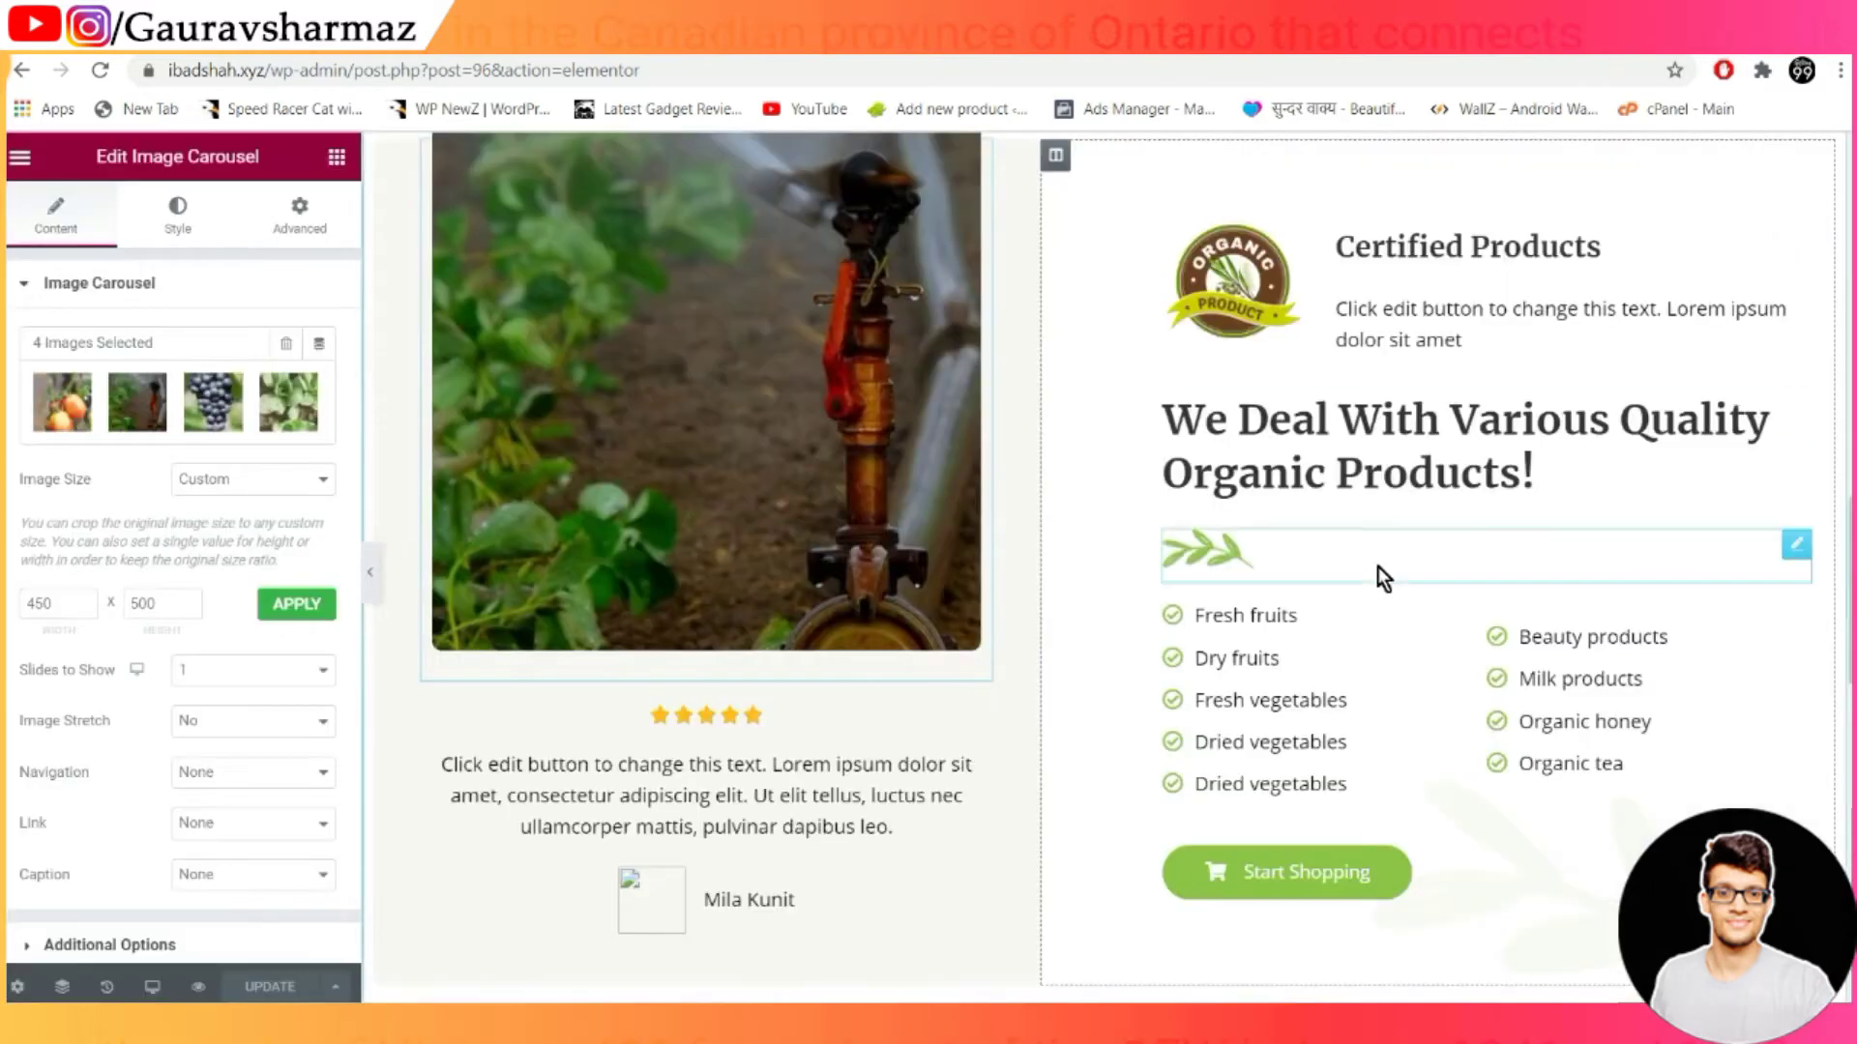
View the content settings of the icon list starting with Fresh fruits and of the Certified Products image box
click(1273, 631)
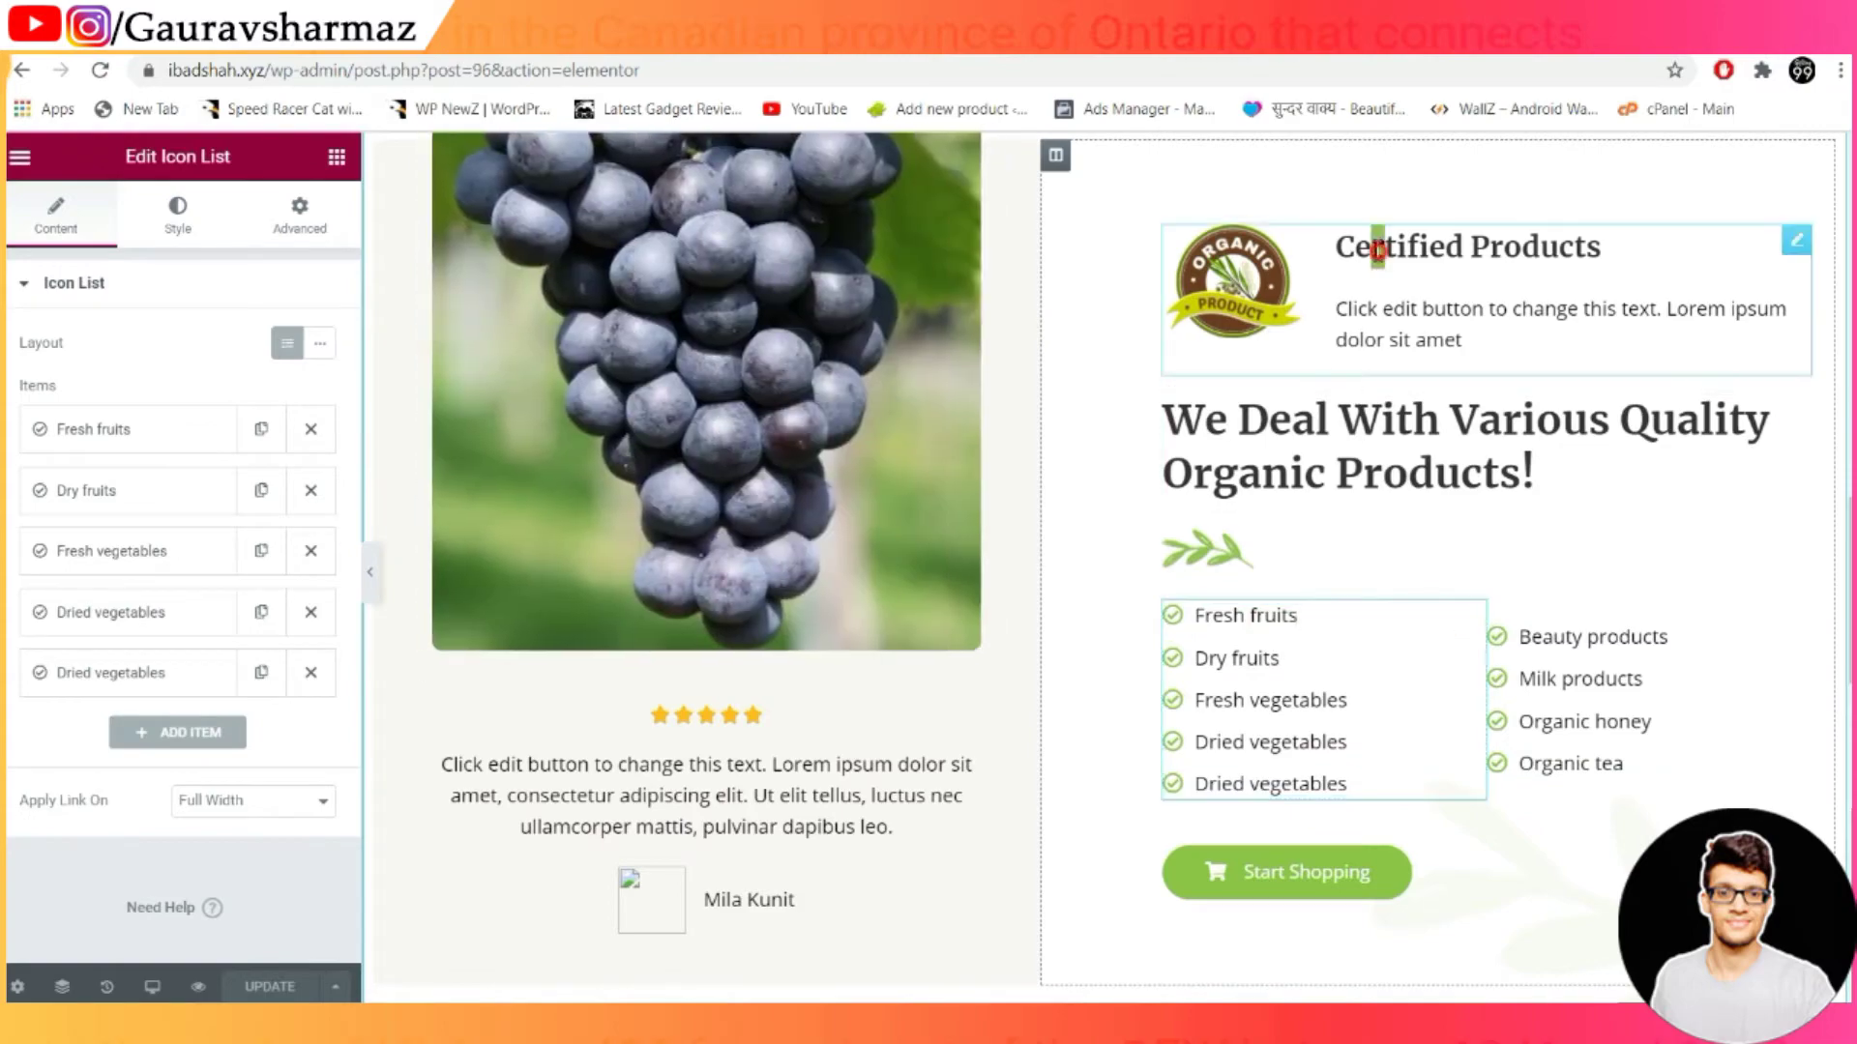
click(1377, 250)
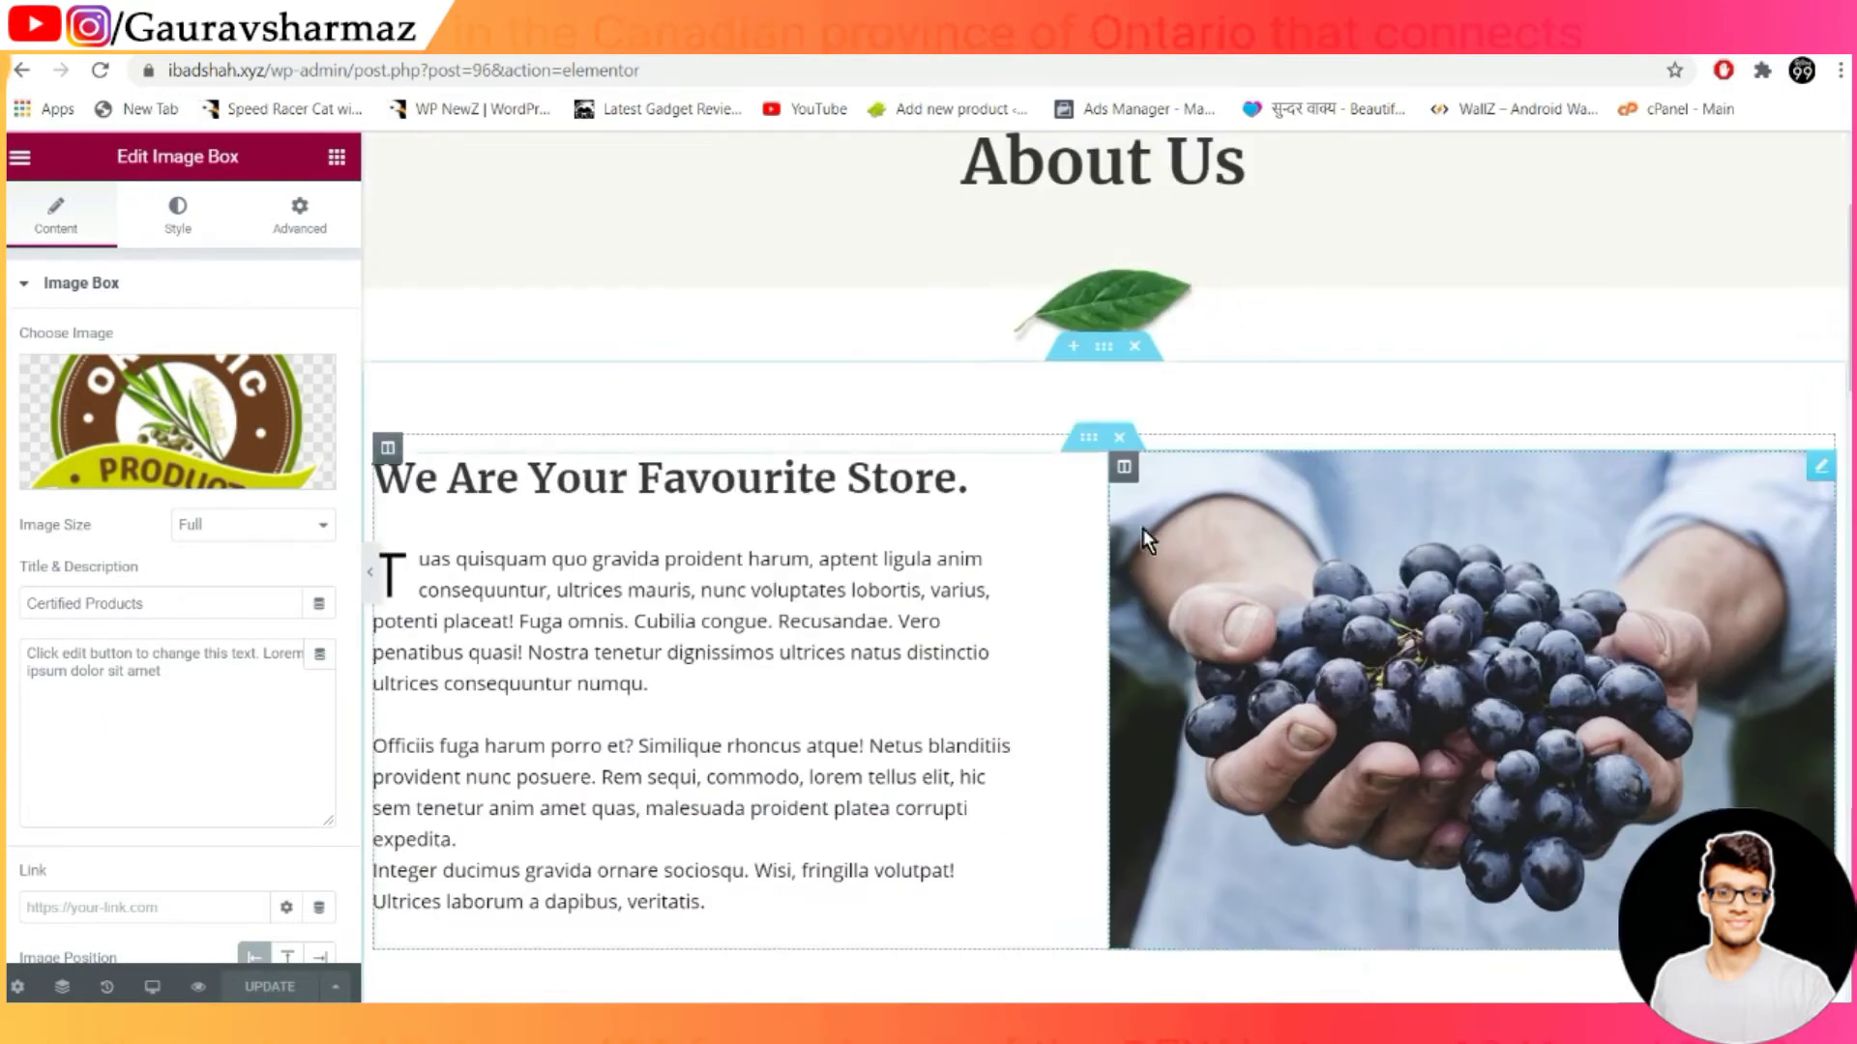
Inspect the number settings of the 5,000+ Curated Products counter and the content settings of the Numbers Speak For Themselves! heading
scroll(1141, 528, down, 4)
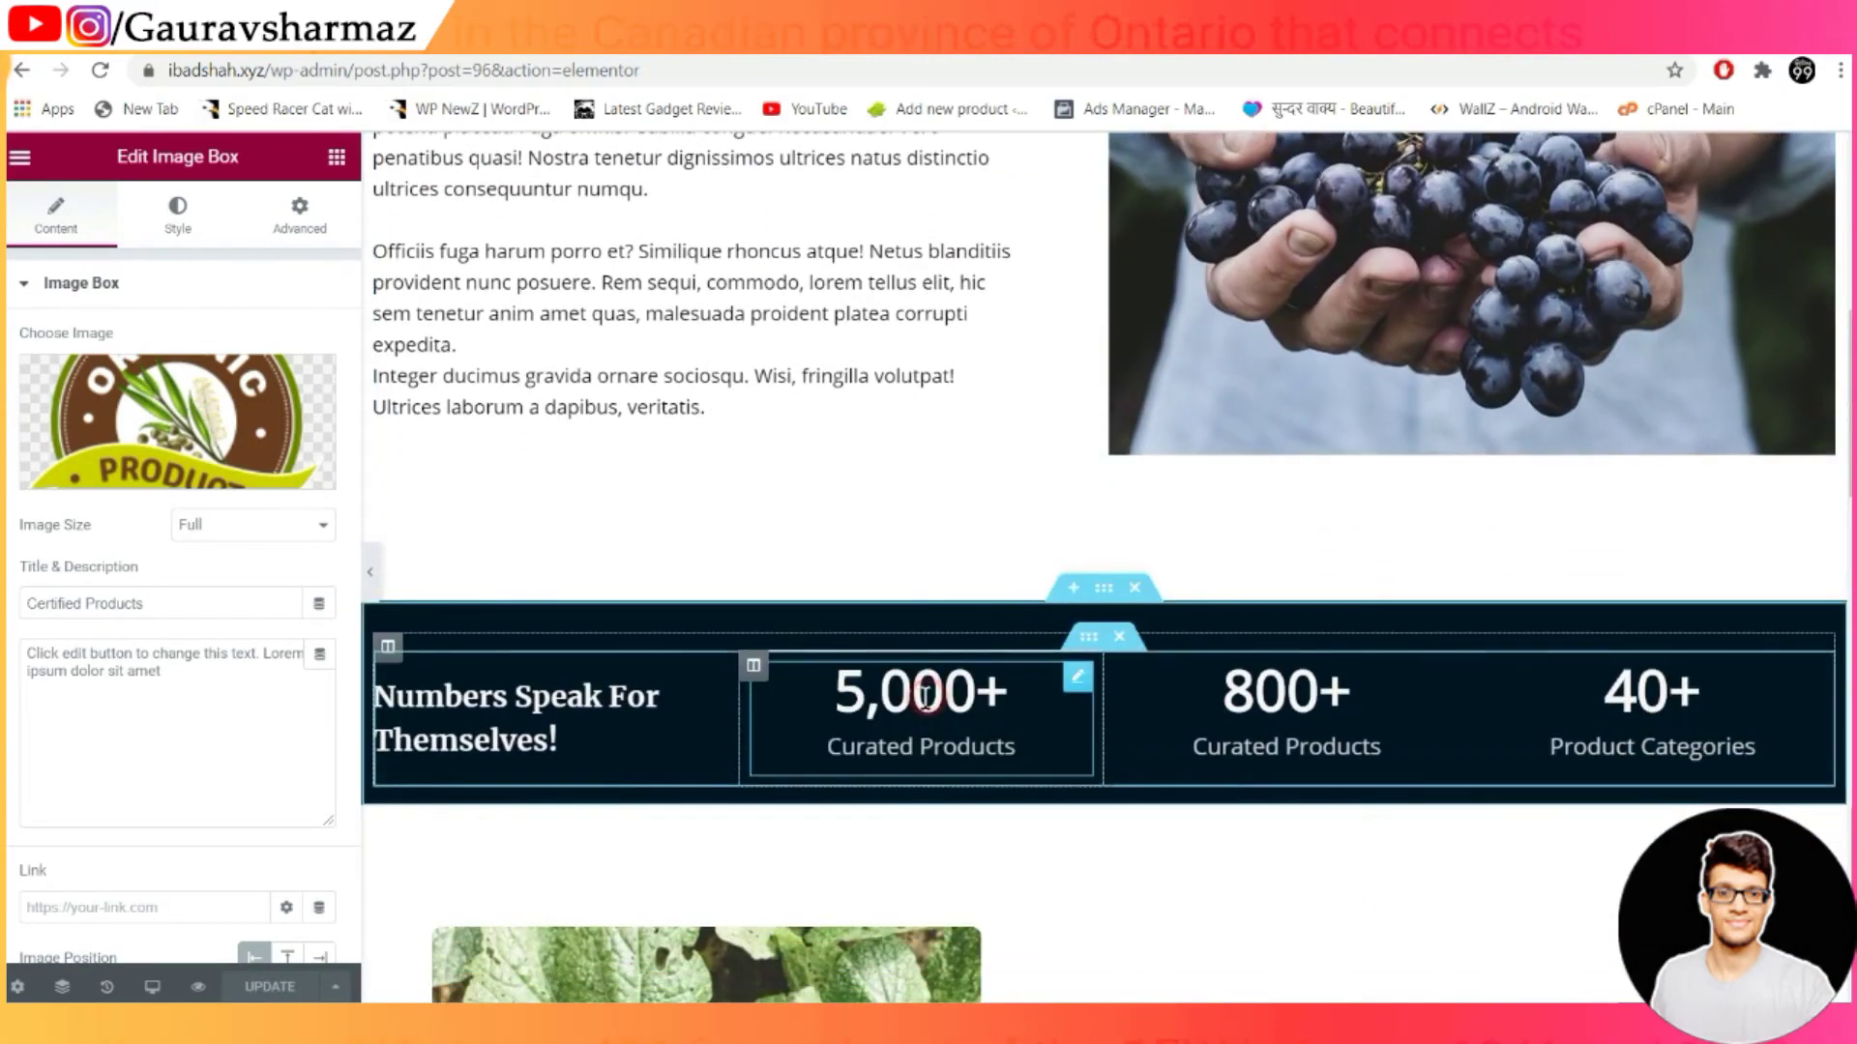
click(1078, 678)
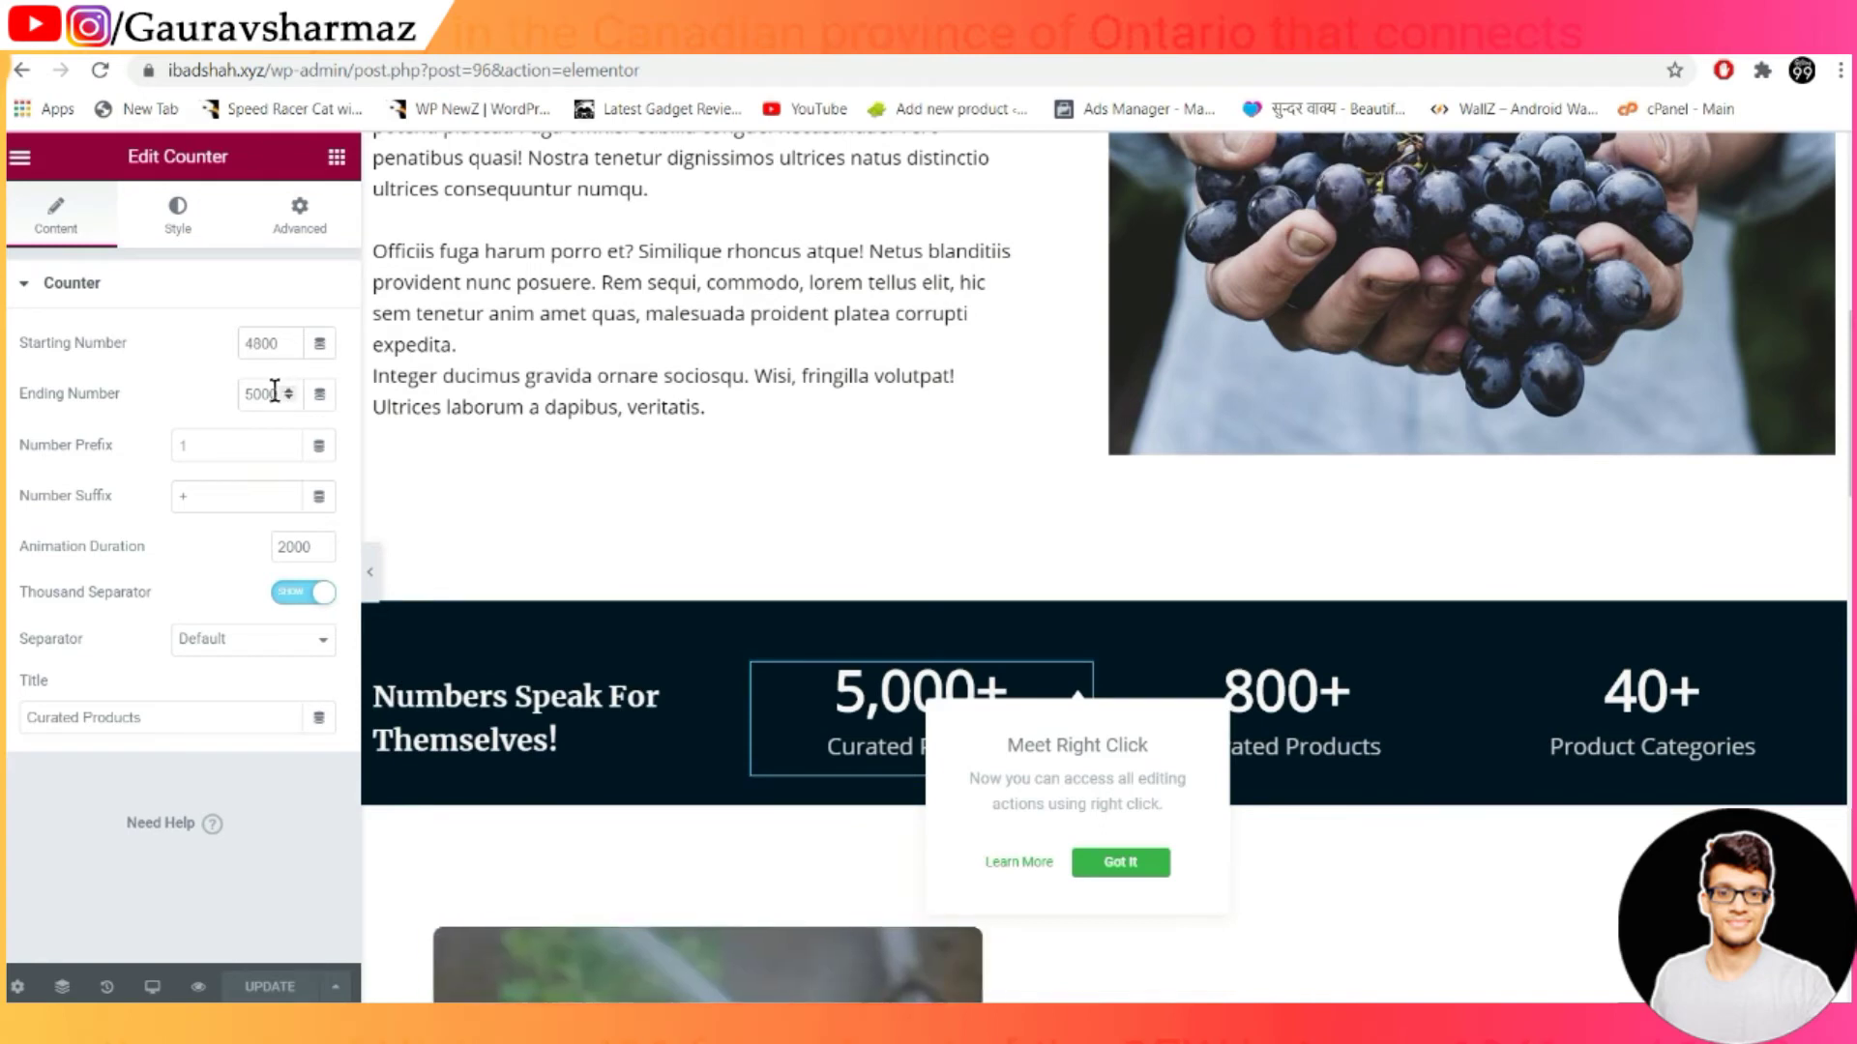
drag(270, 344, 246, 347)
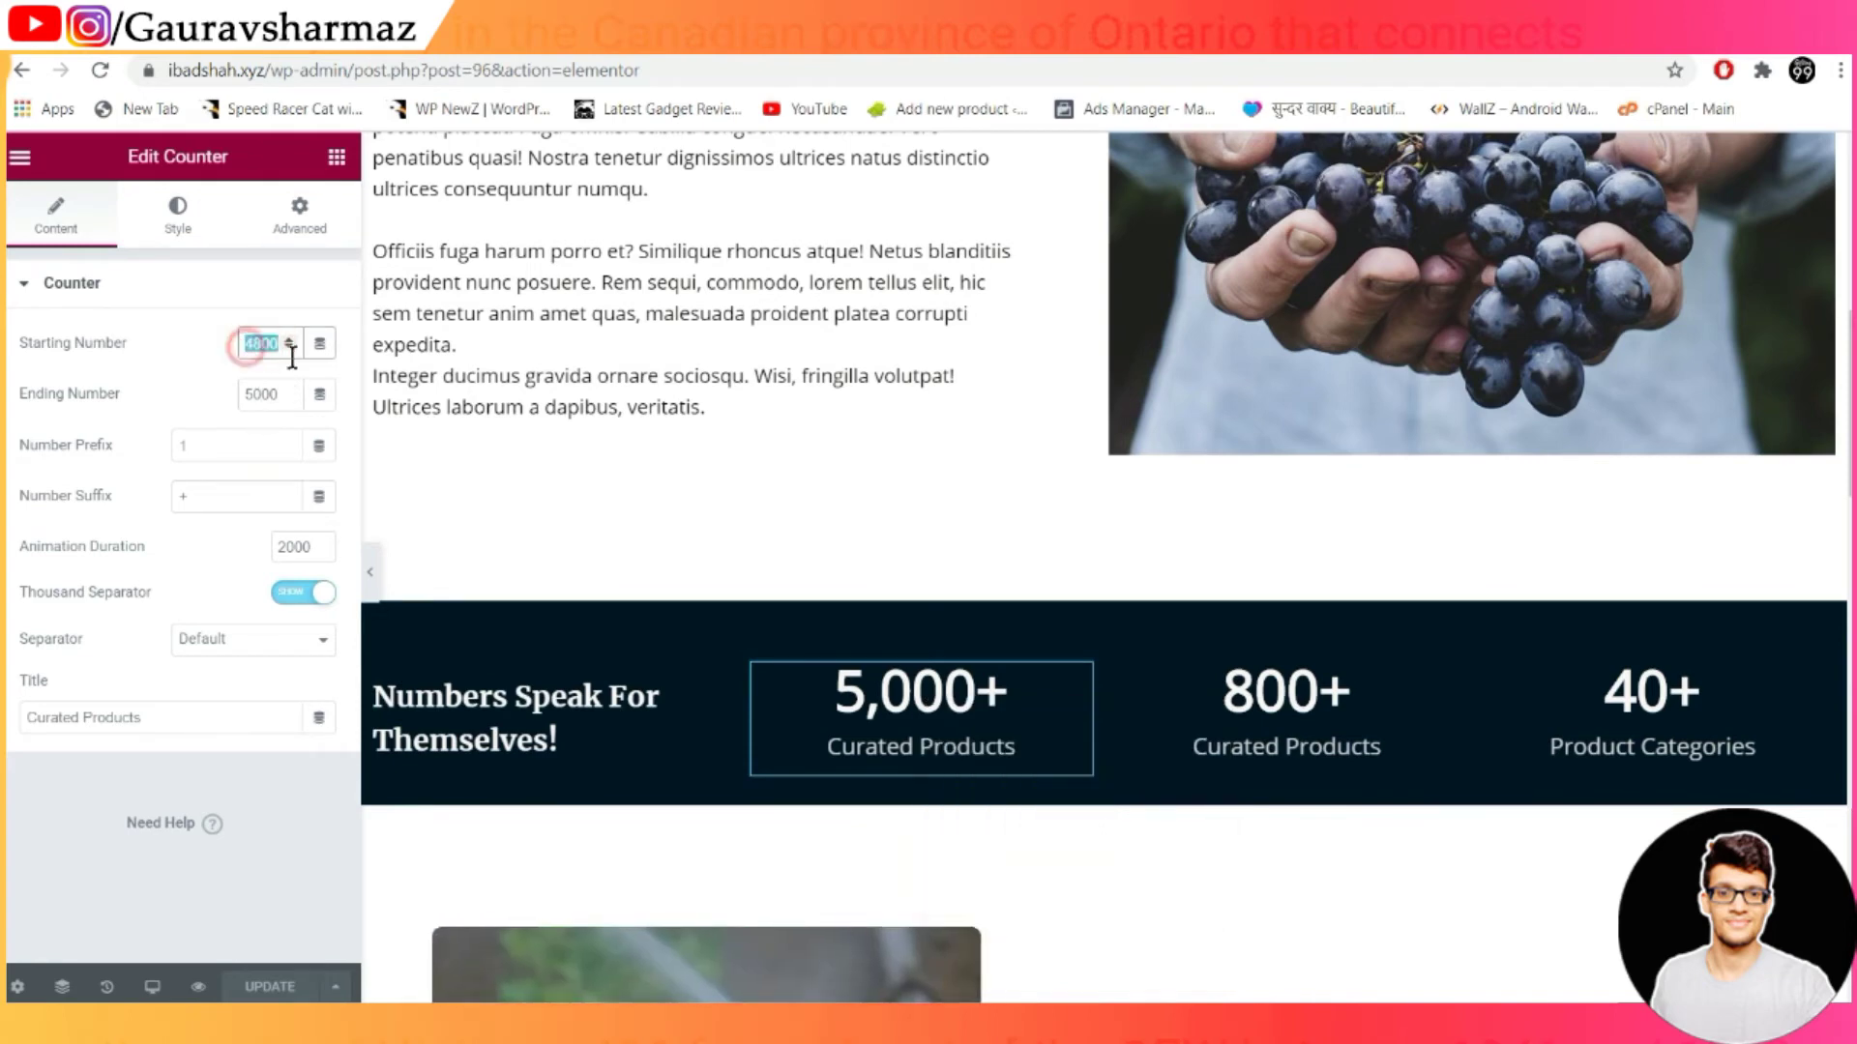
click(538, 704)
Replace the grapes photo beside the We Are Your Favourite Store text with image-01.jpg from the media library and review it on the page
scroll(1099, 464, up, 7)
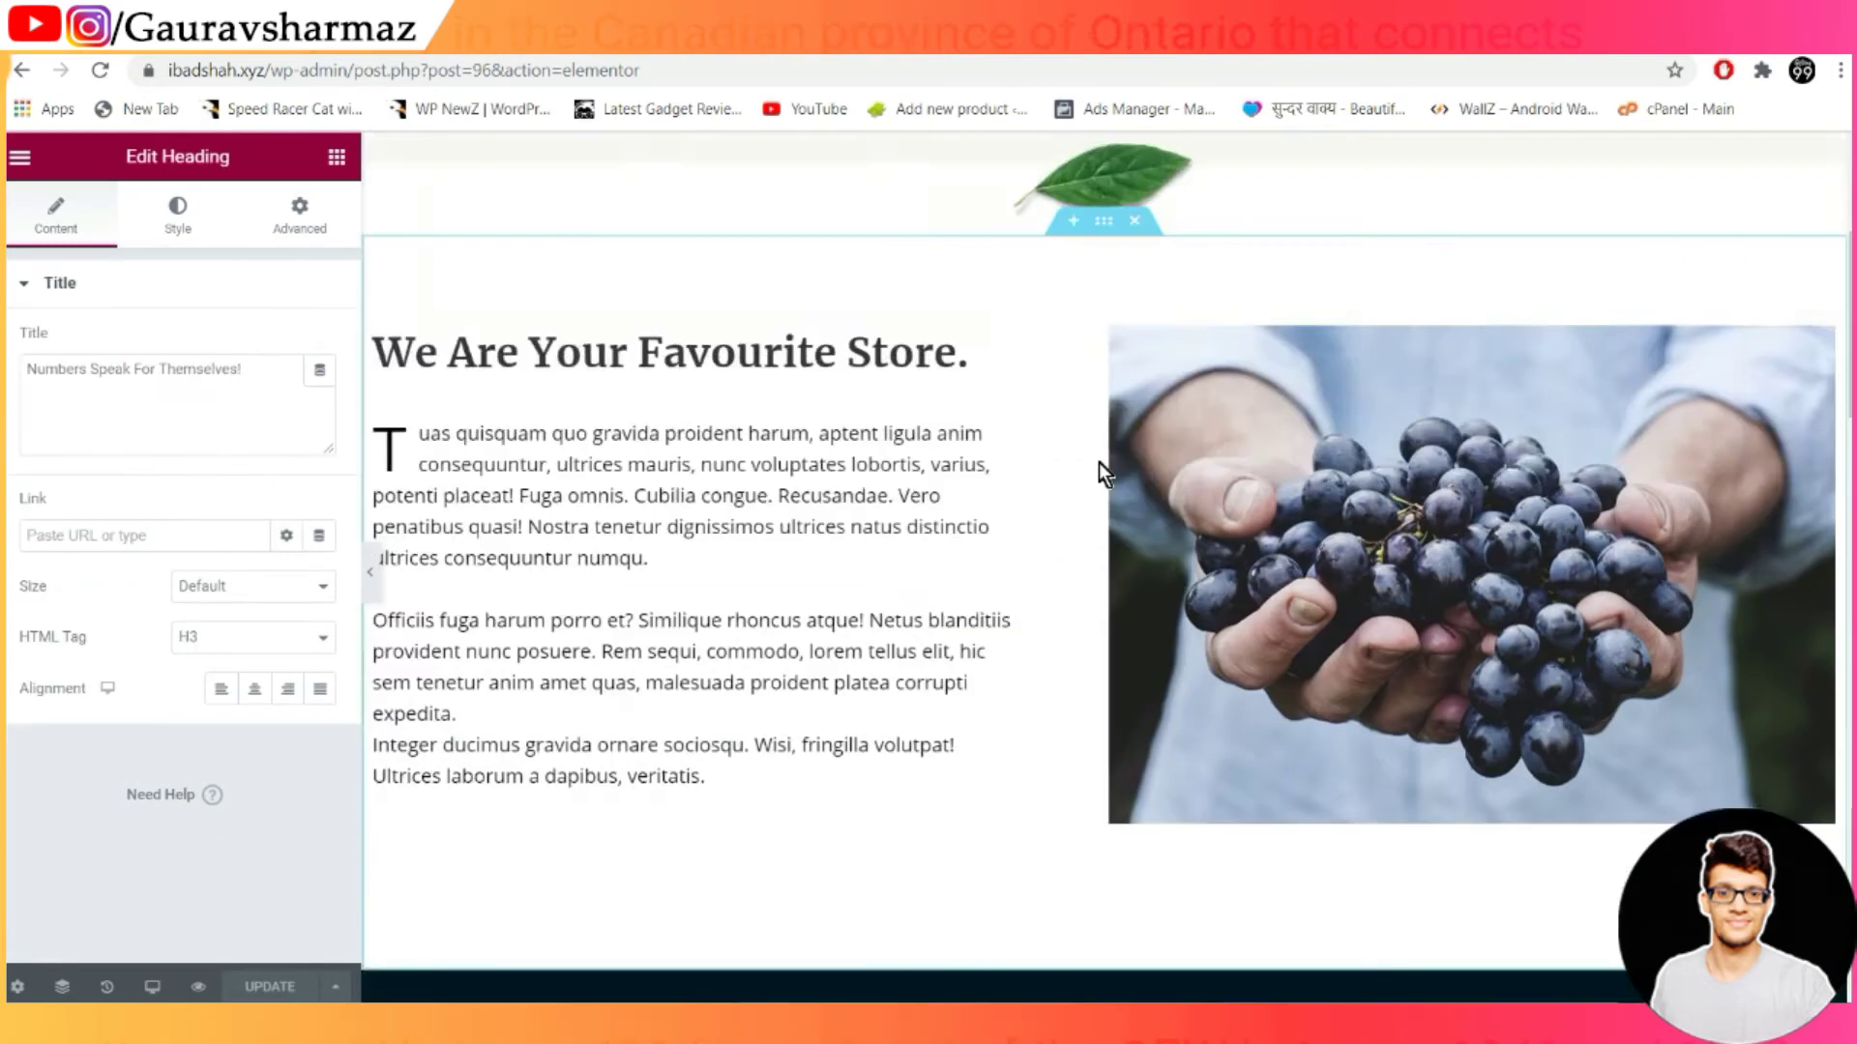
click(1412, 835)
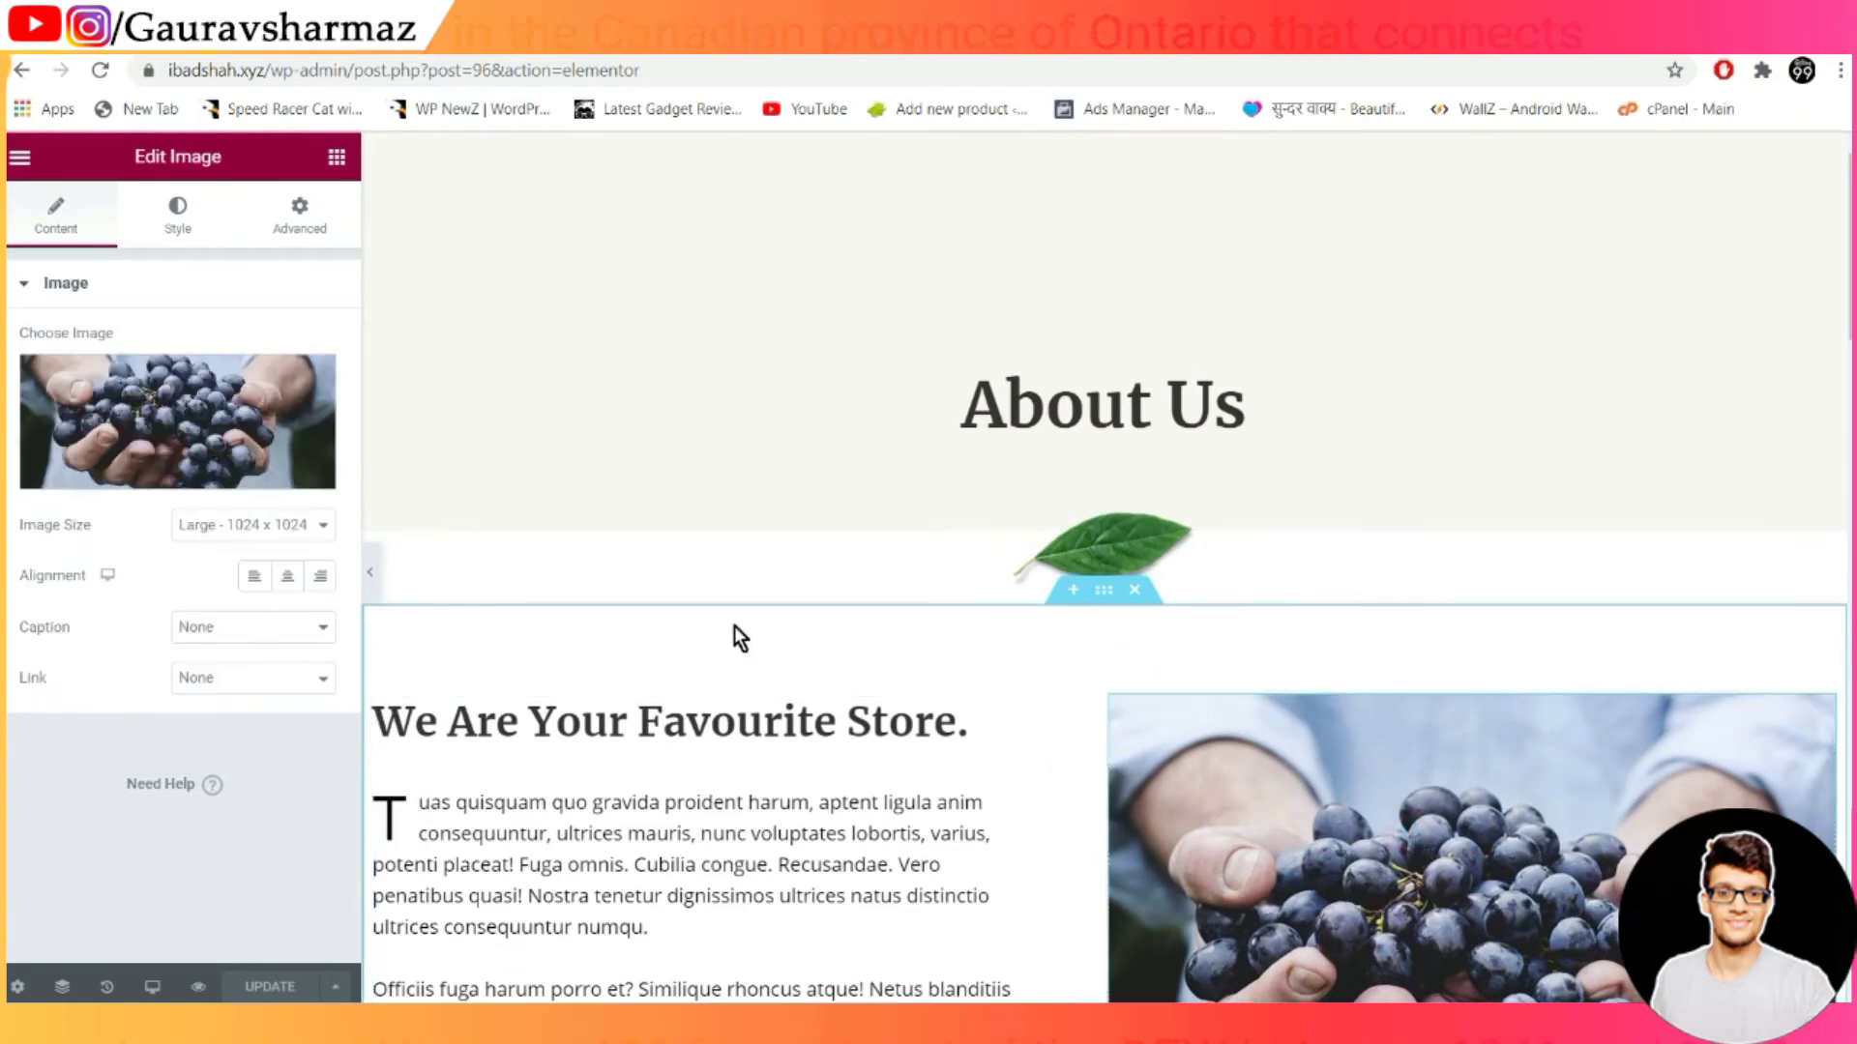
click(217, 433)
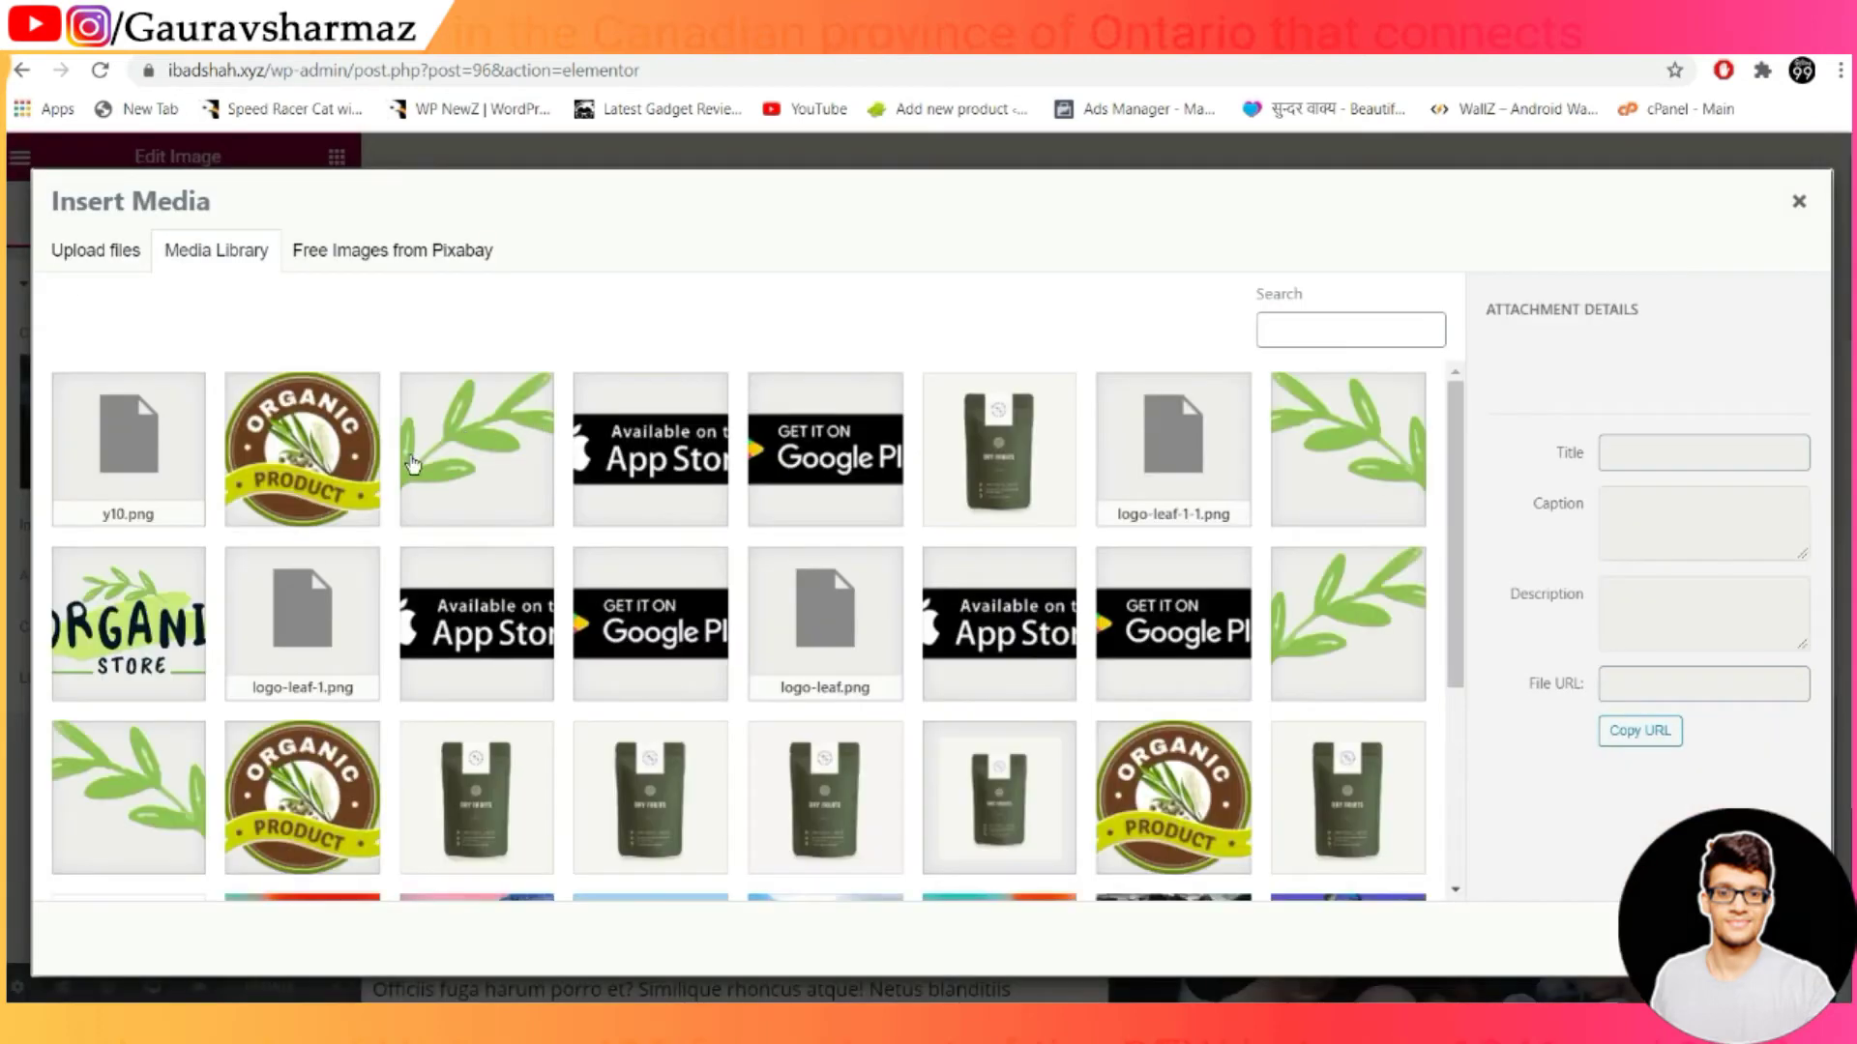
scroll(764, 721, down, 7)
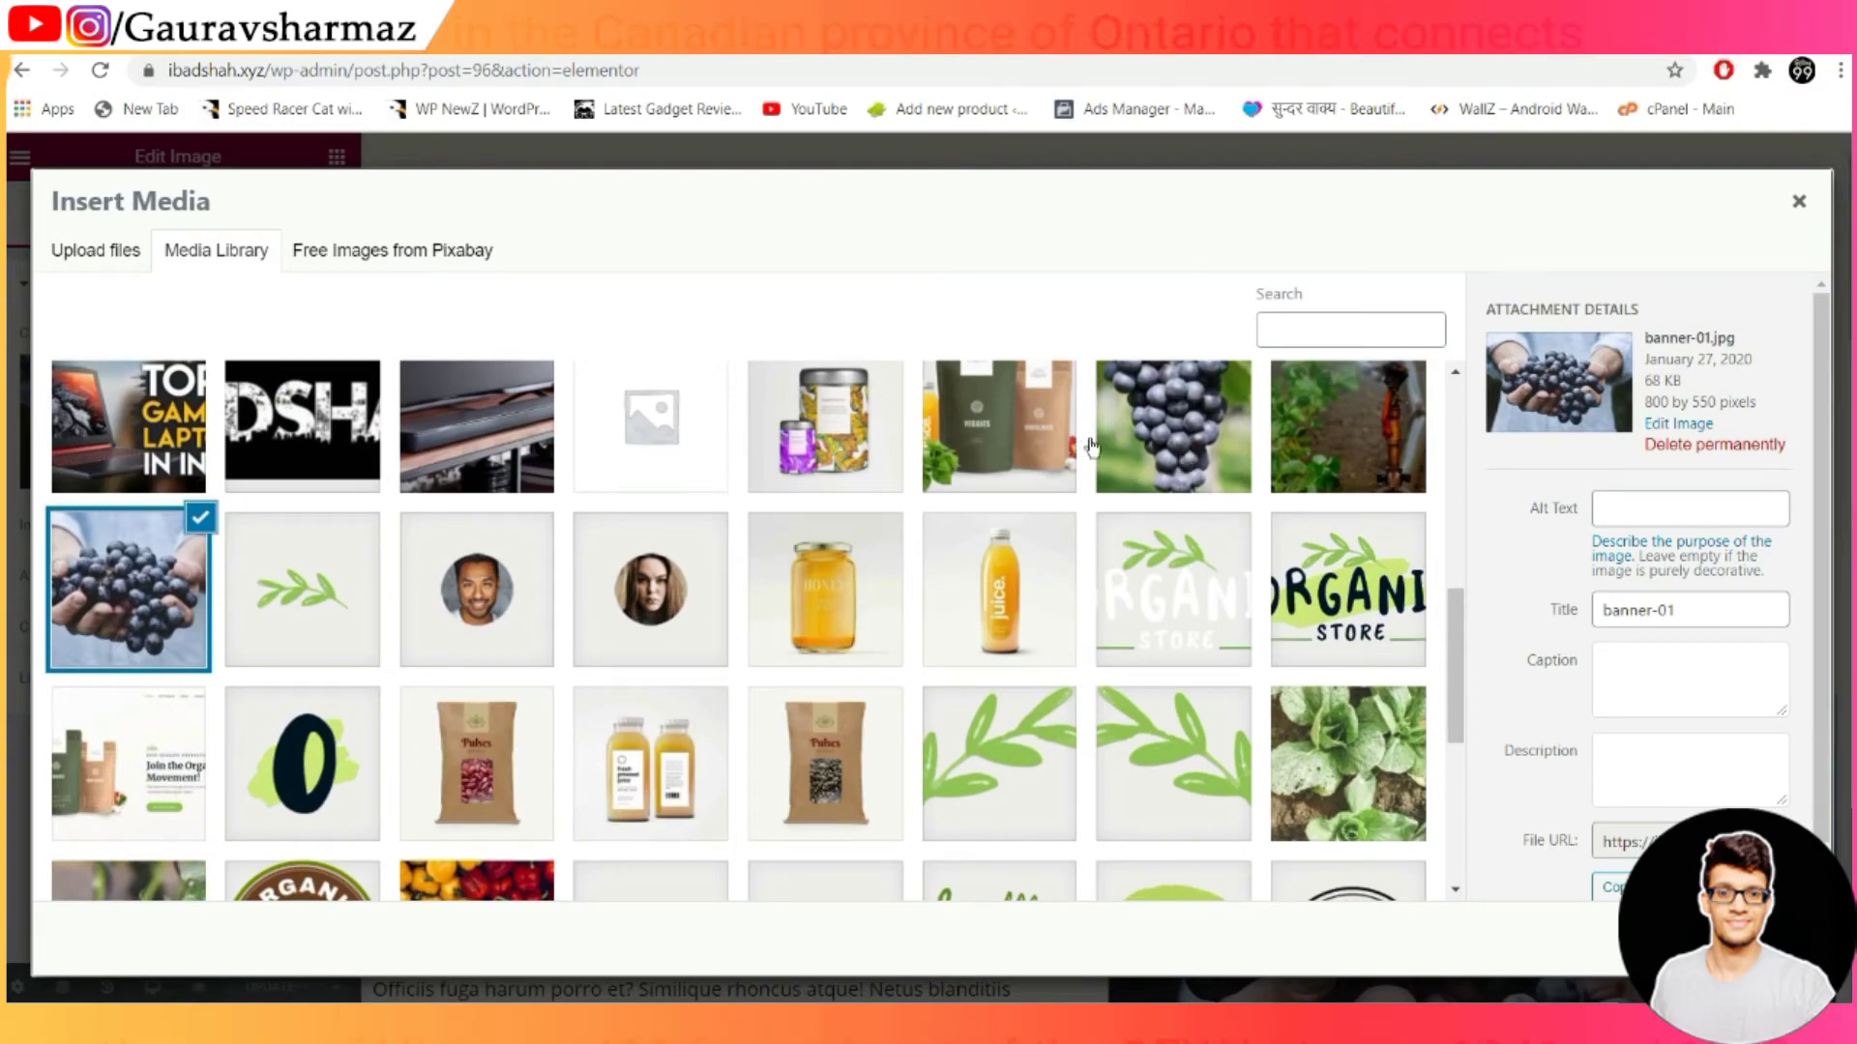
click(1359, 456)
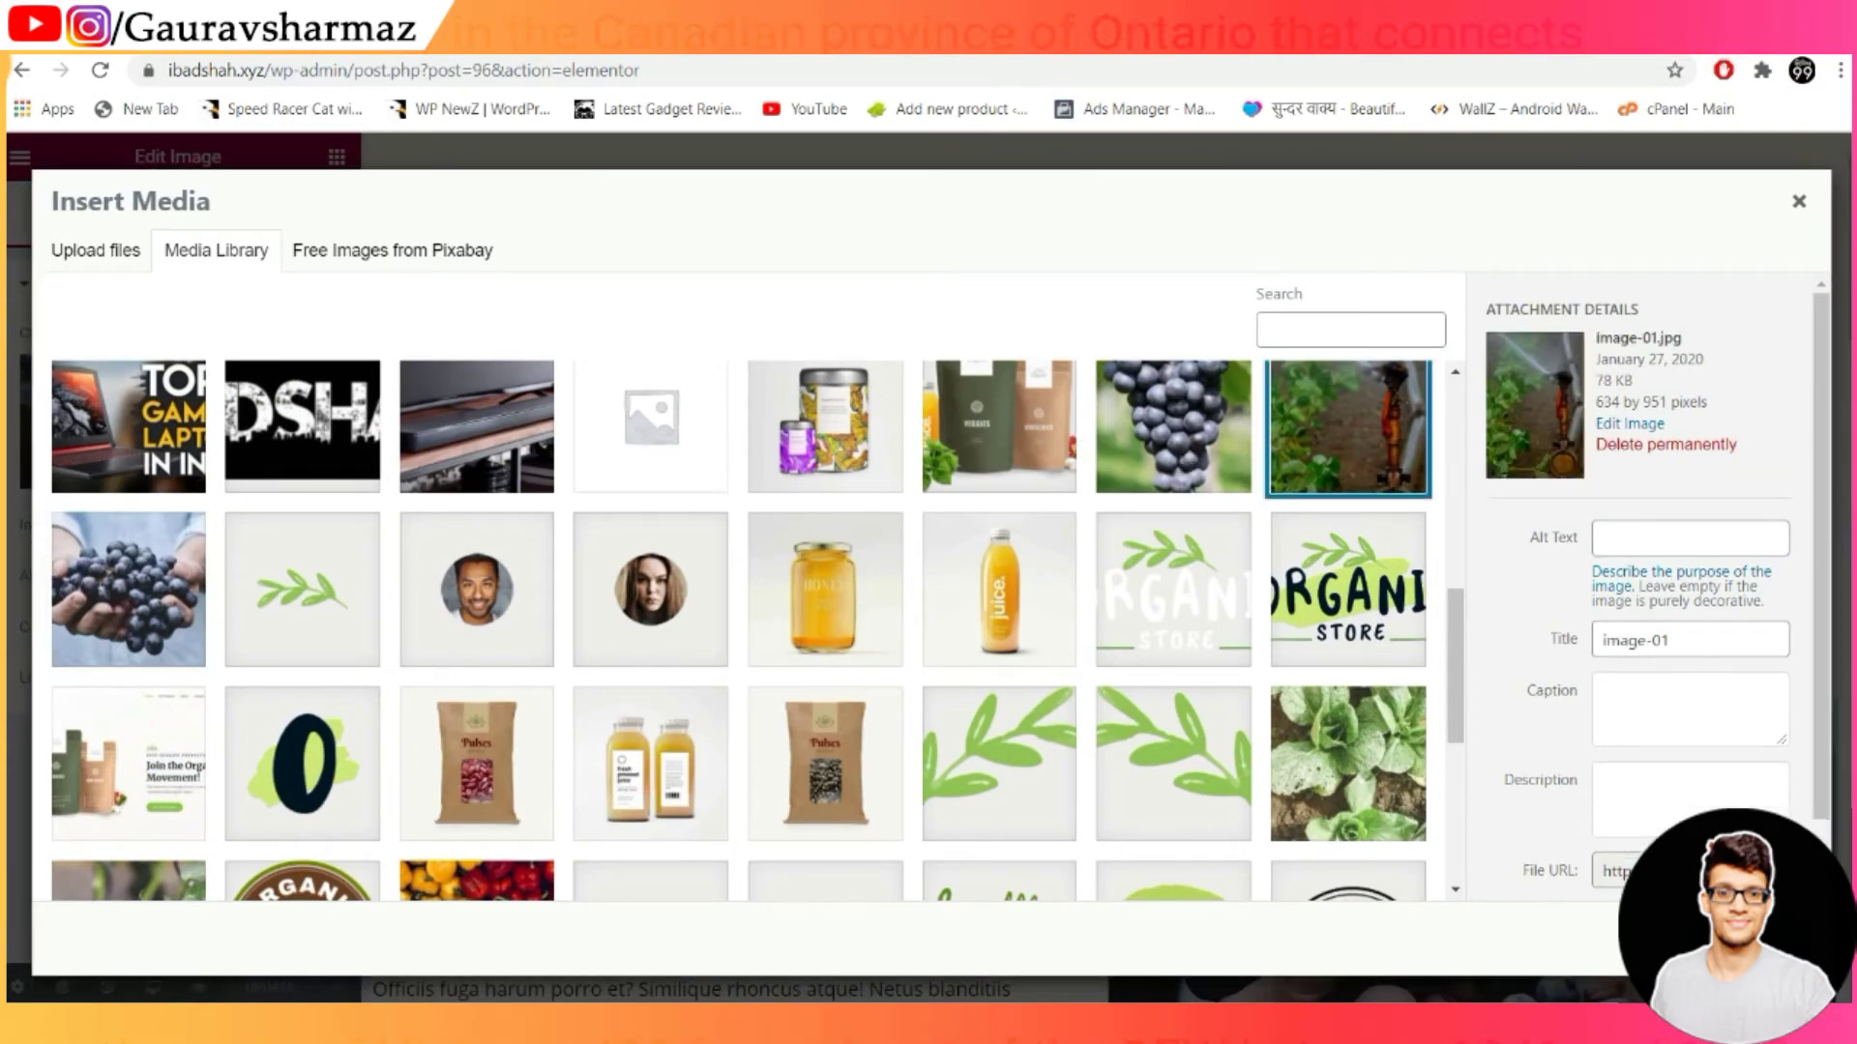
click(1755, 938)
scroll(1546, 758, down, 8)
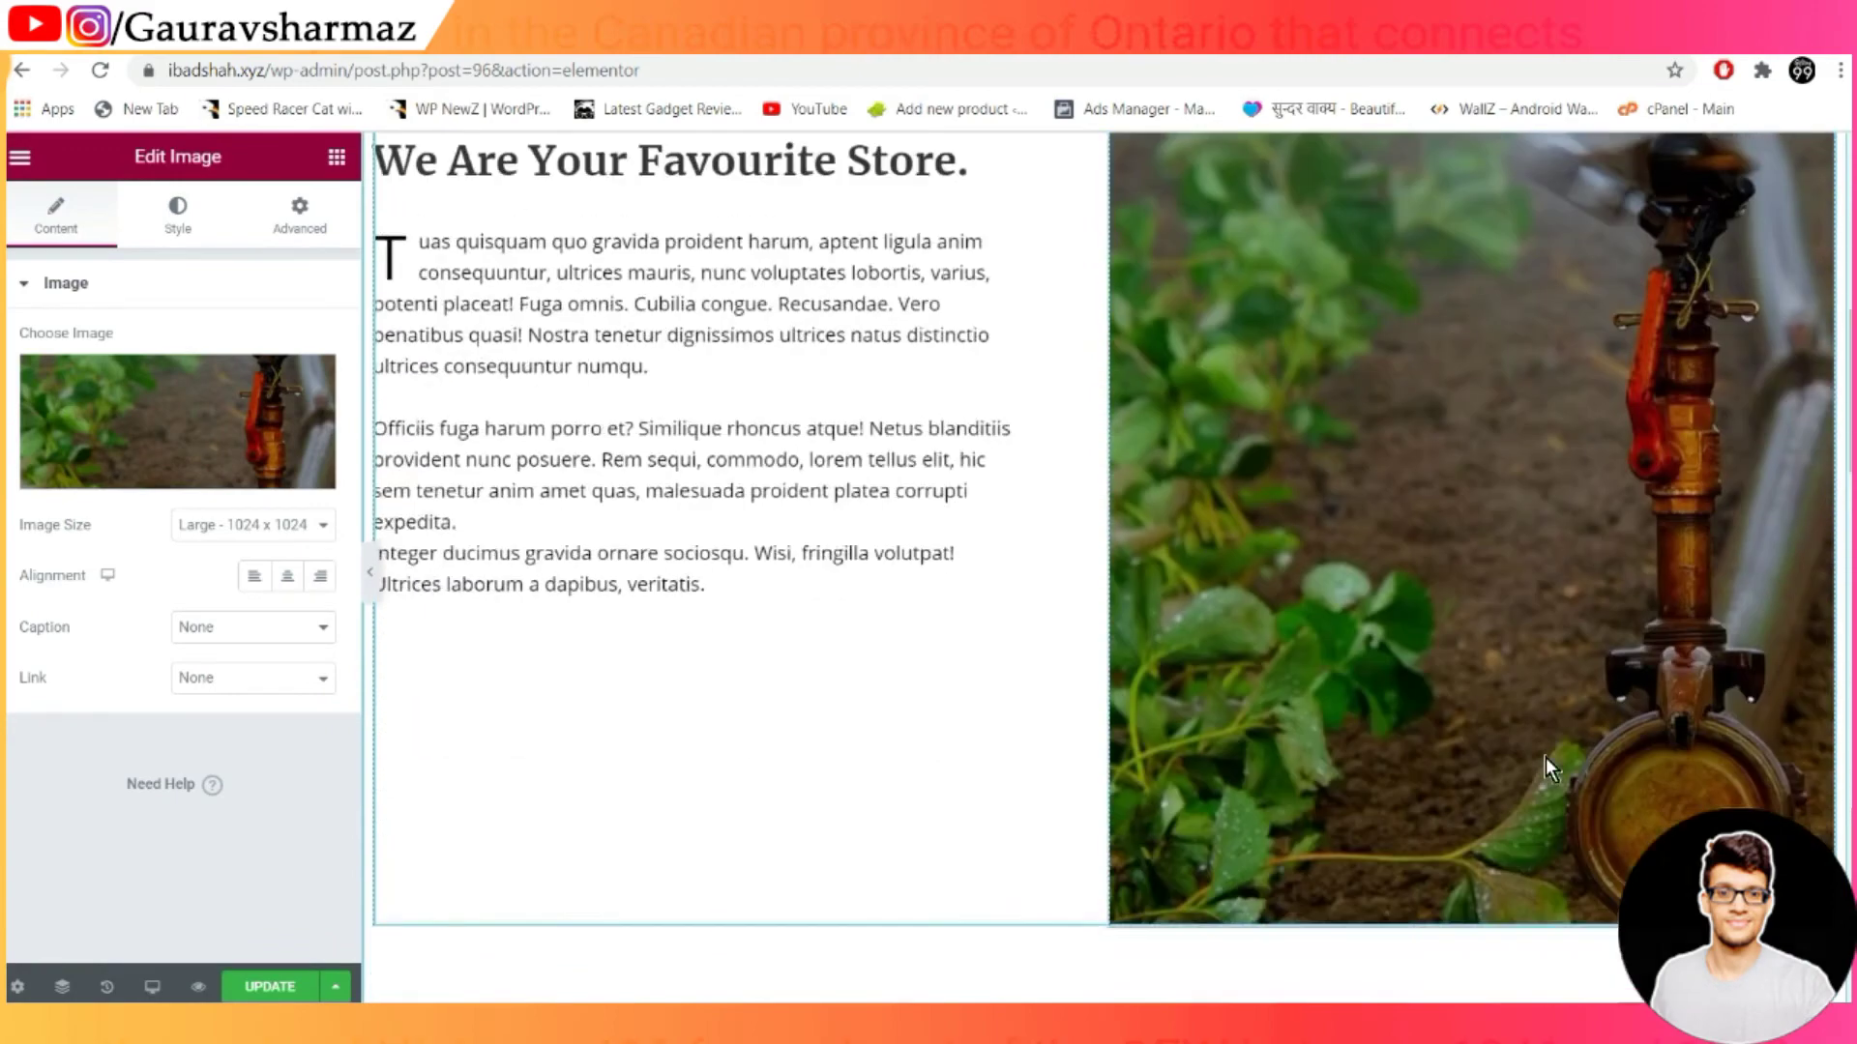
scroll(1545, 758, down, 3)
scroll(1545, 757, up, 5)
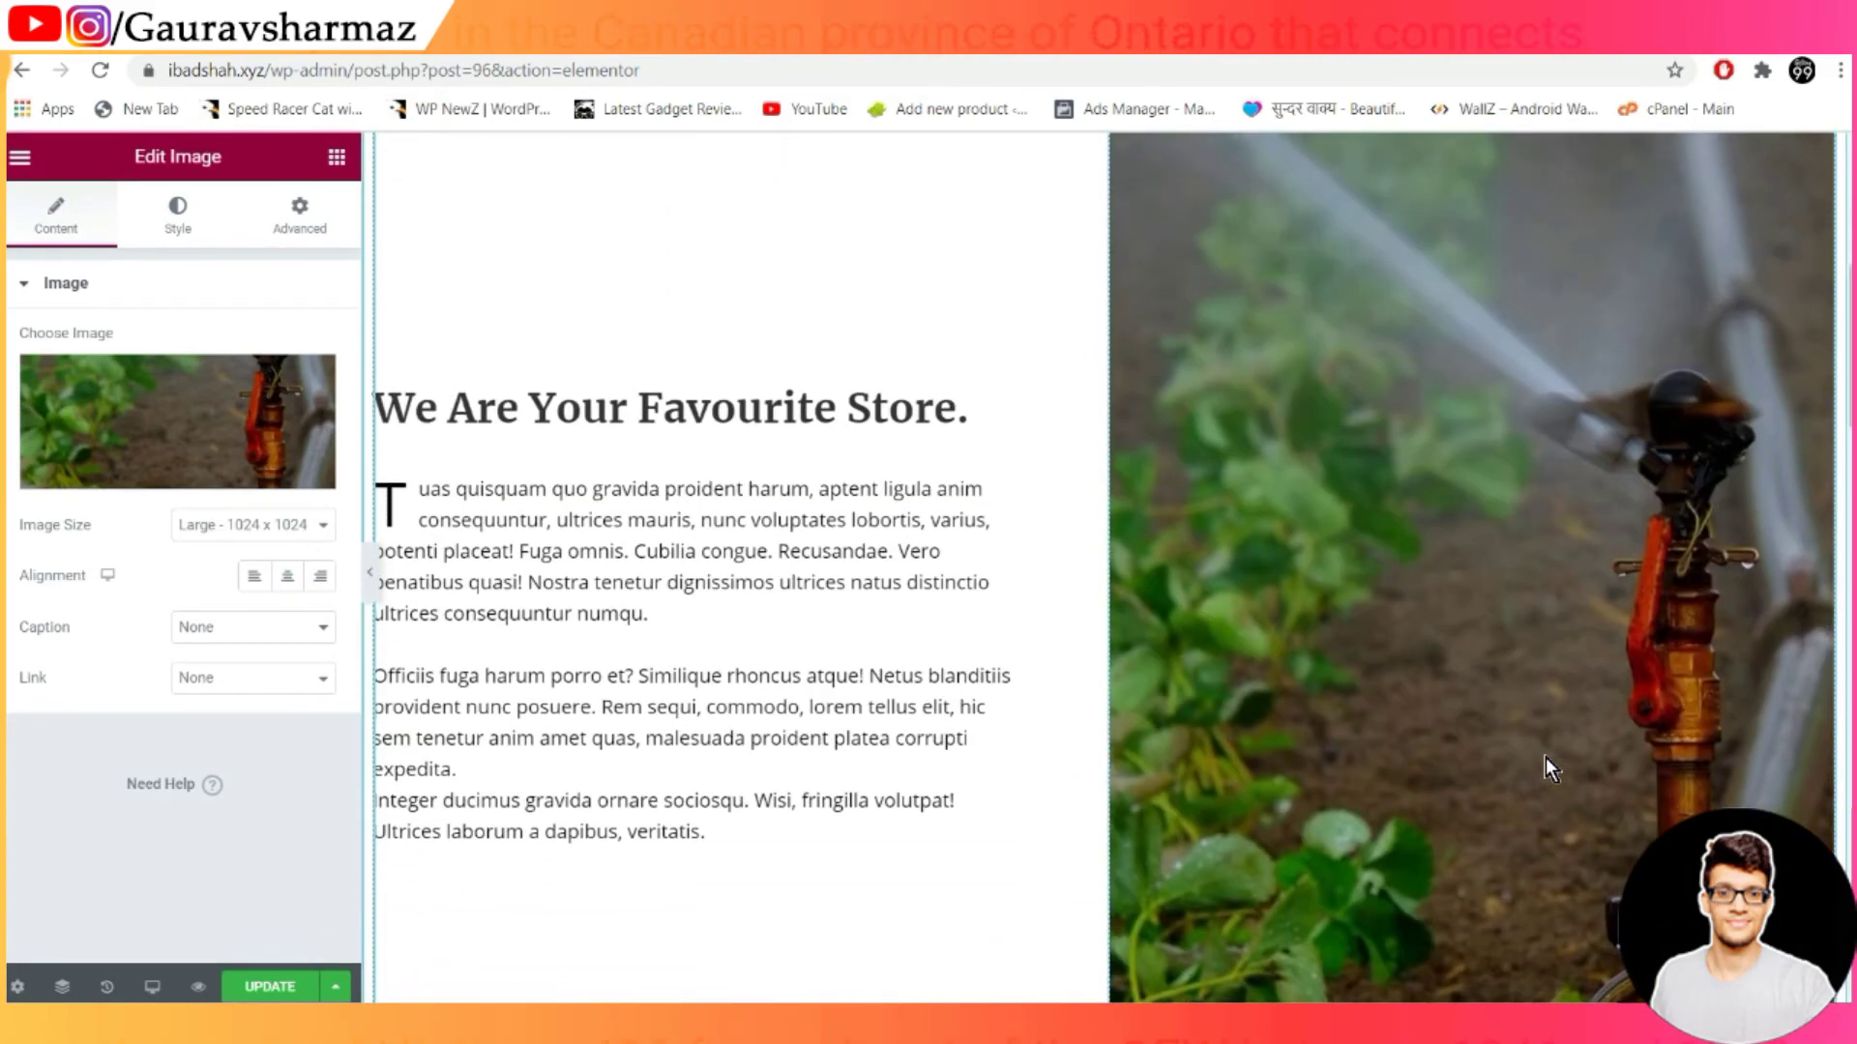
scroll(1545, 757, up, 3)
scroll(987, 771, up, 4)
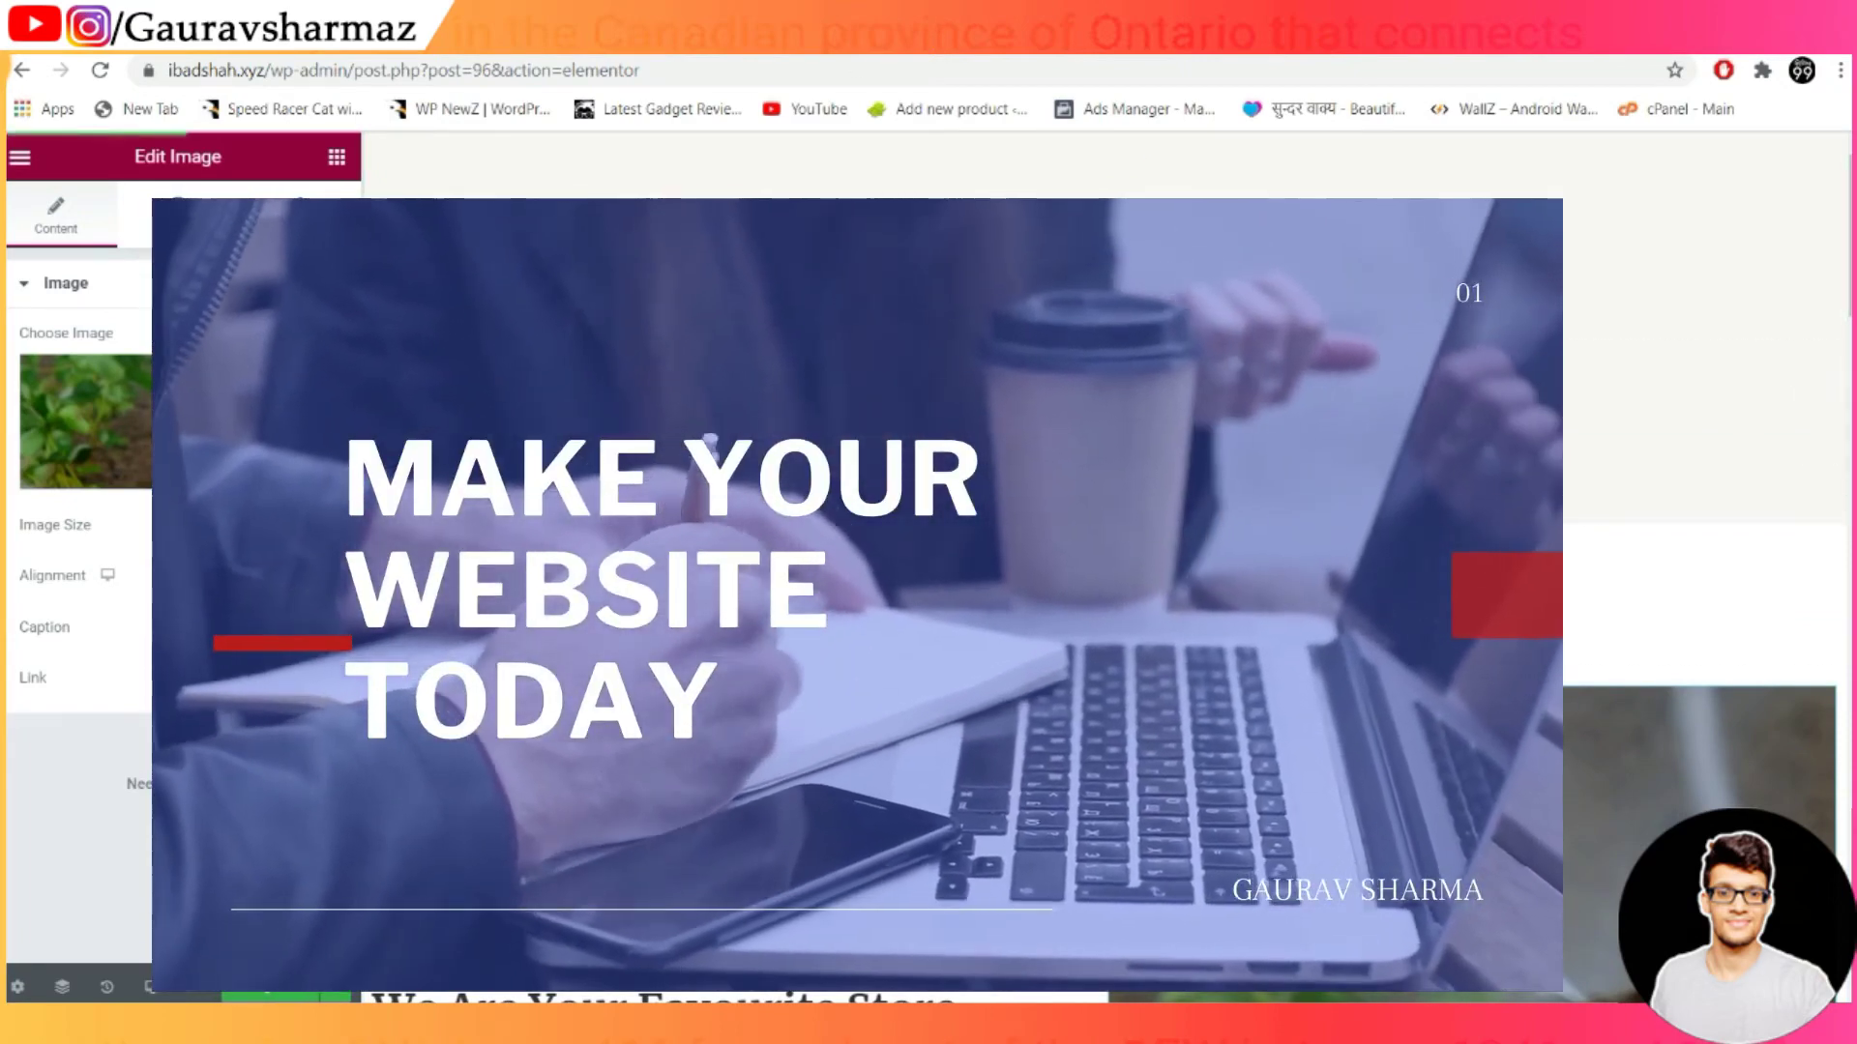
click(619, 38)
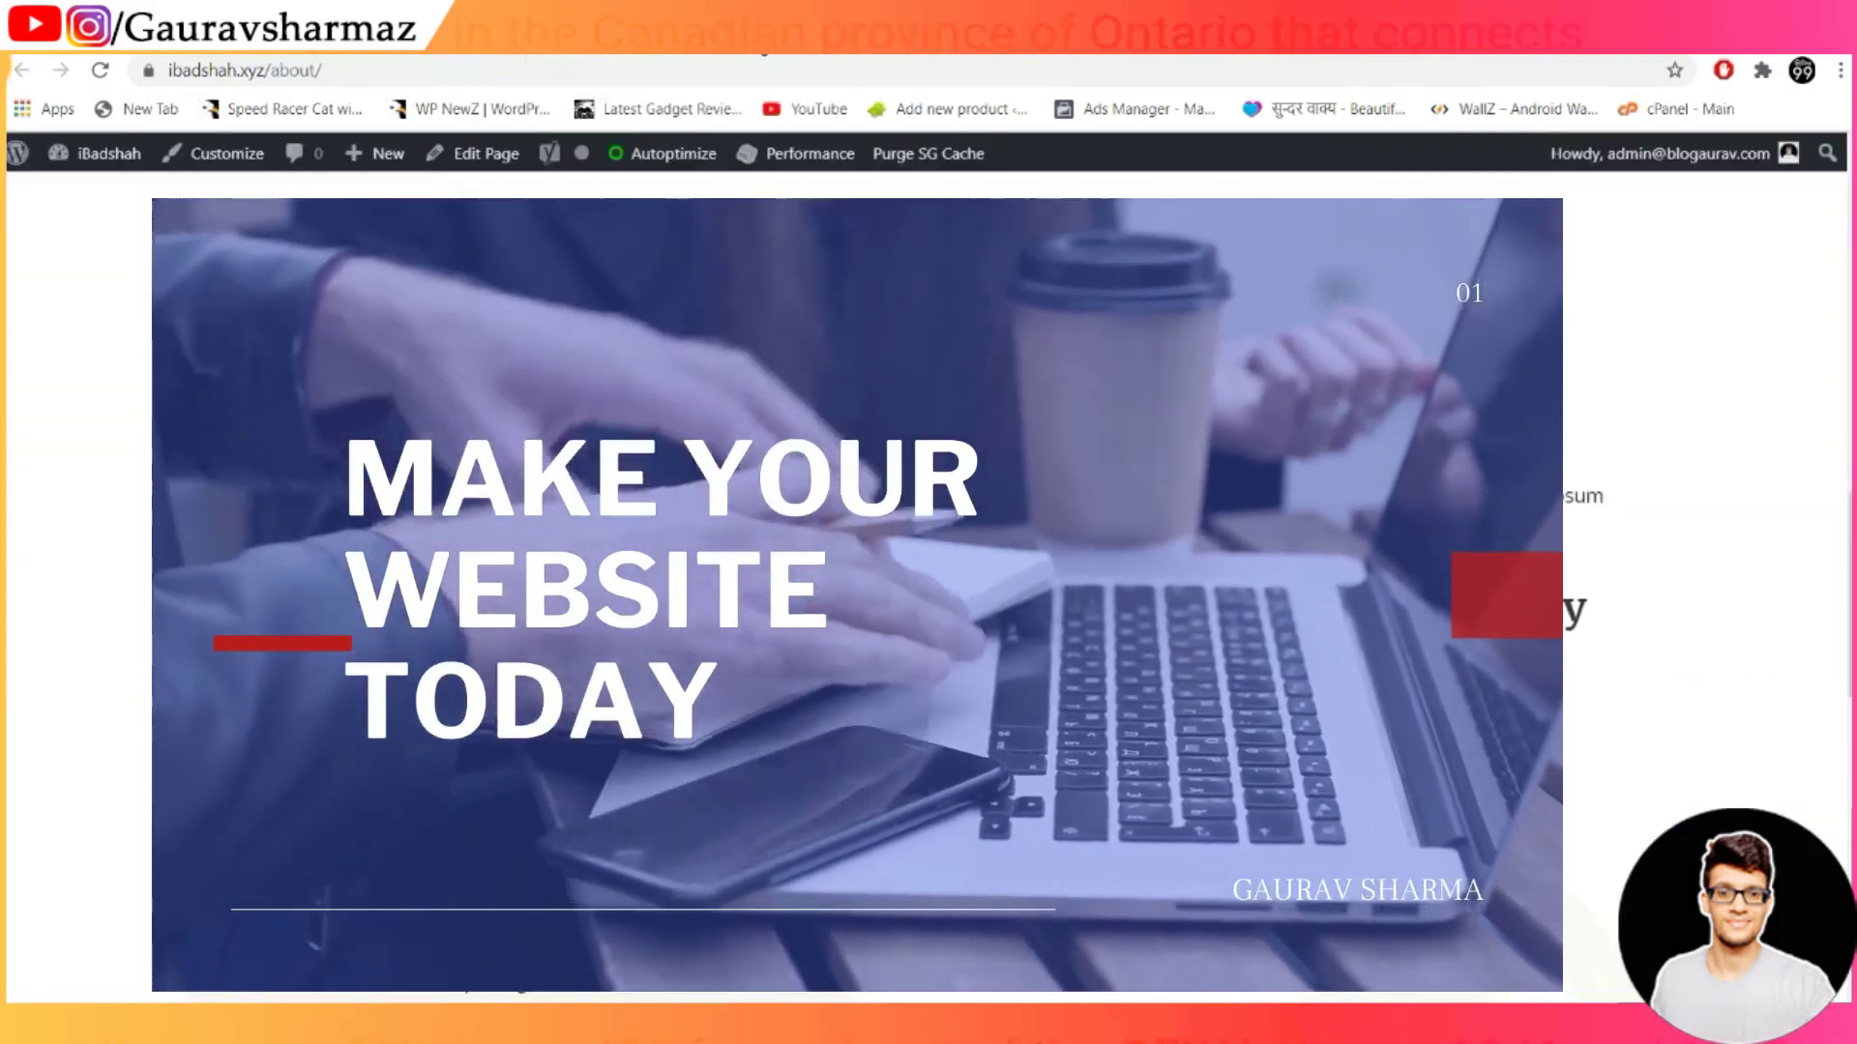
key(ctrl+shift+Tab)
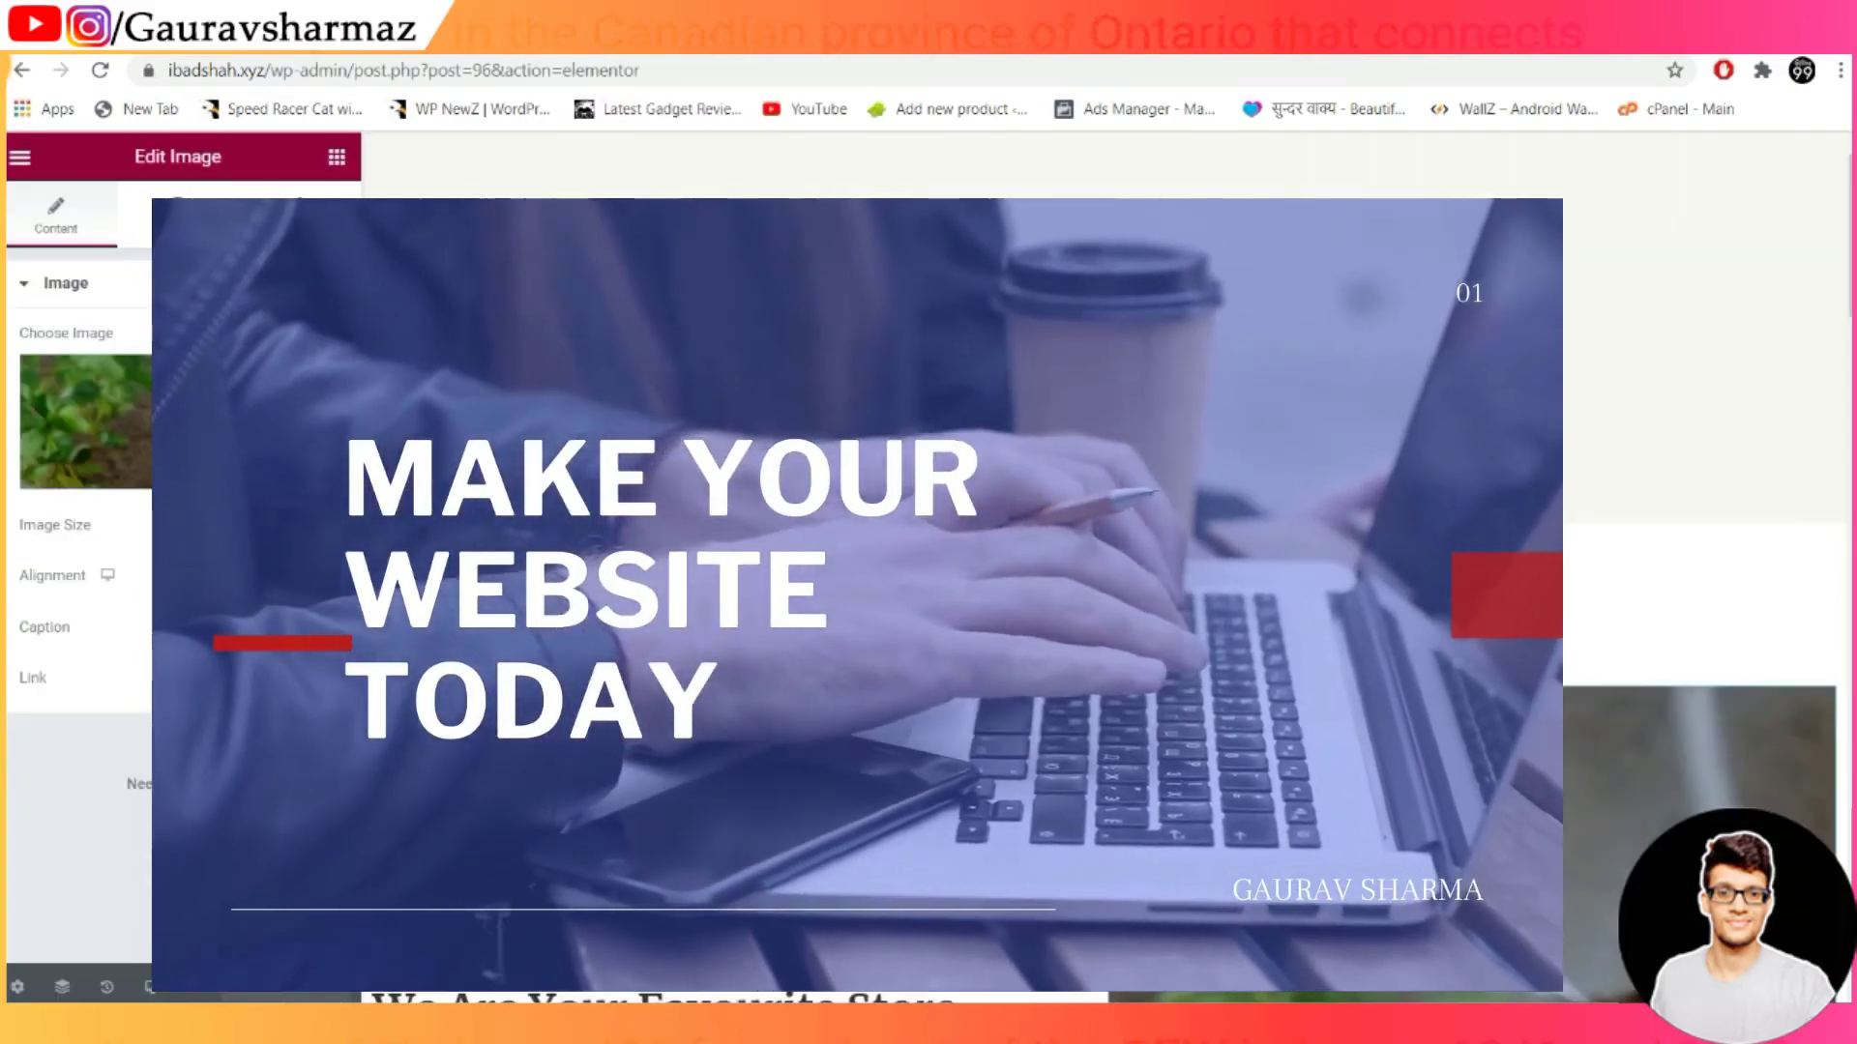
key(ctrl+Tab)
key(ctrl+shift+Tab)
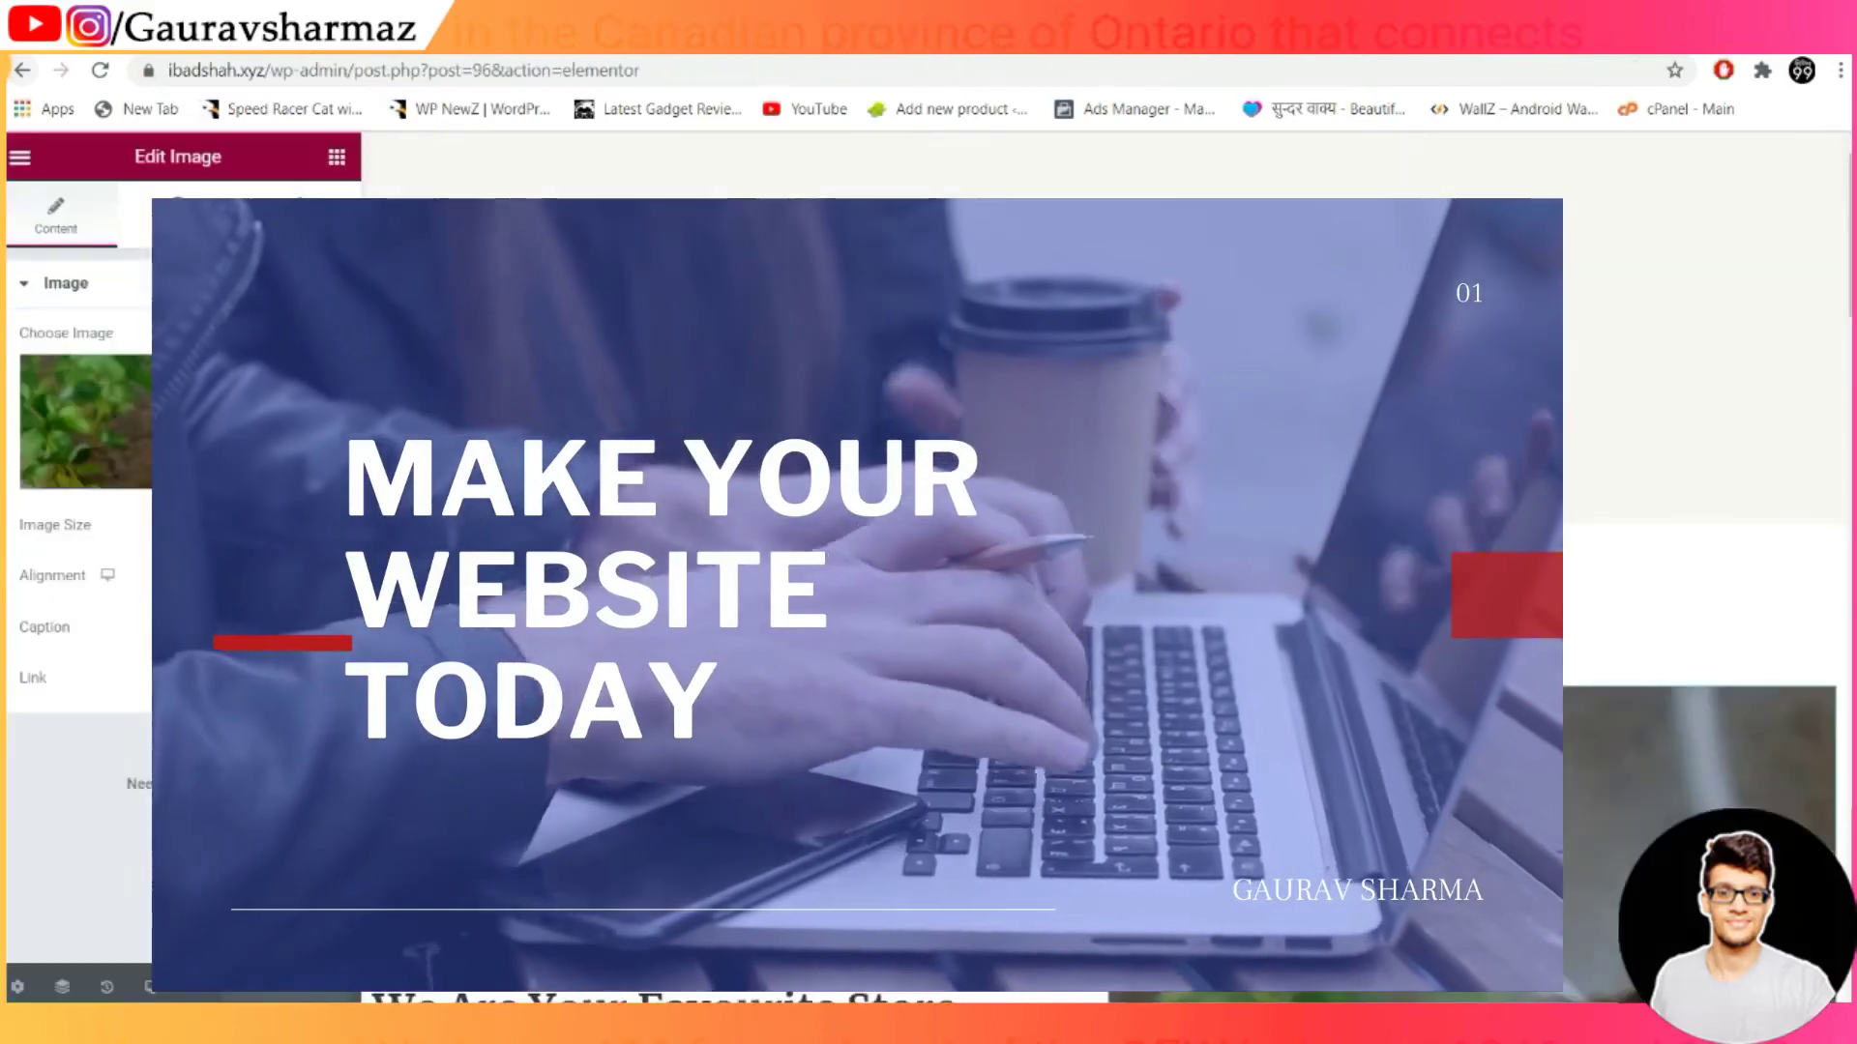
Leave the Elementor editor and go to the WordPress dashboard
key(alt+Left)
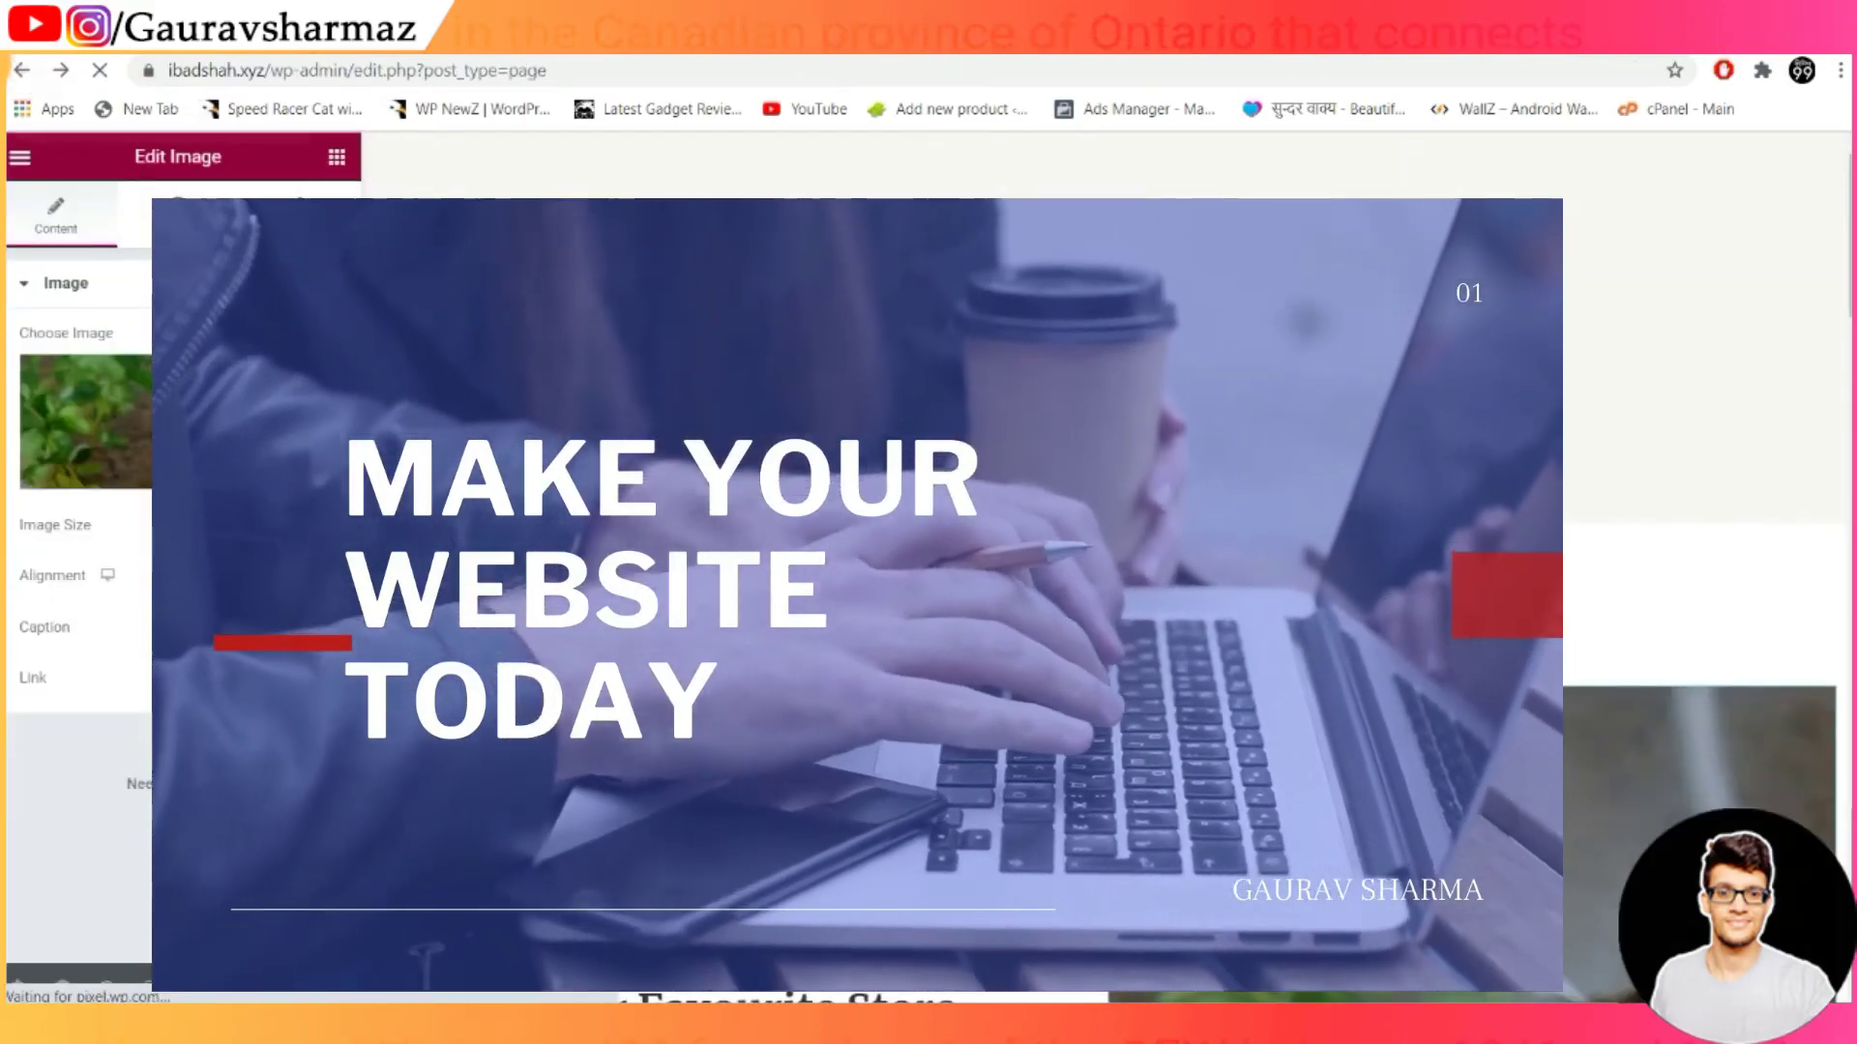
key(ctrl+Tab)
key(ctrl+shift+Tab)
mouse_move(58, 201)
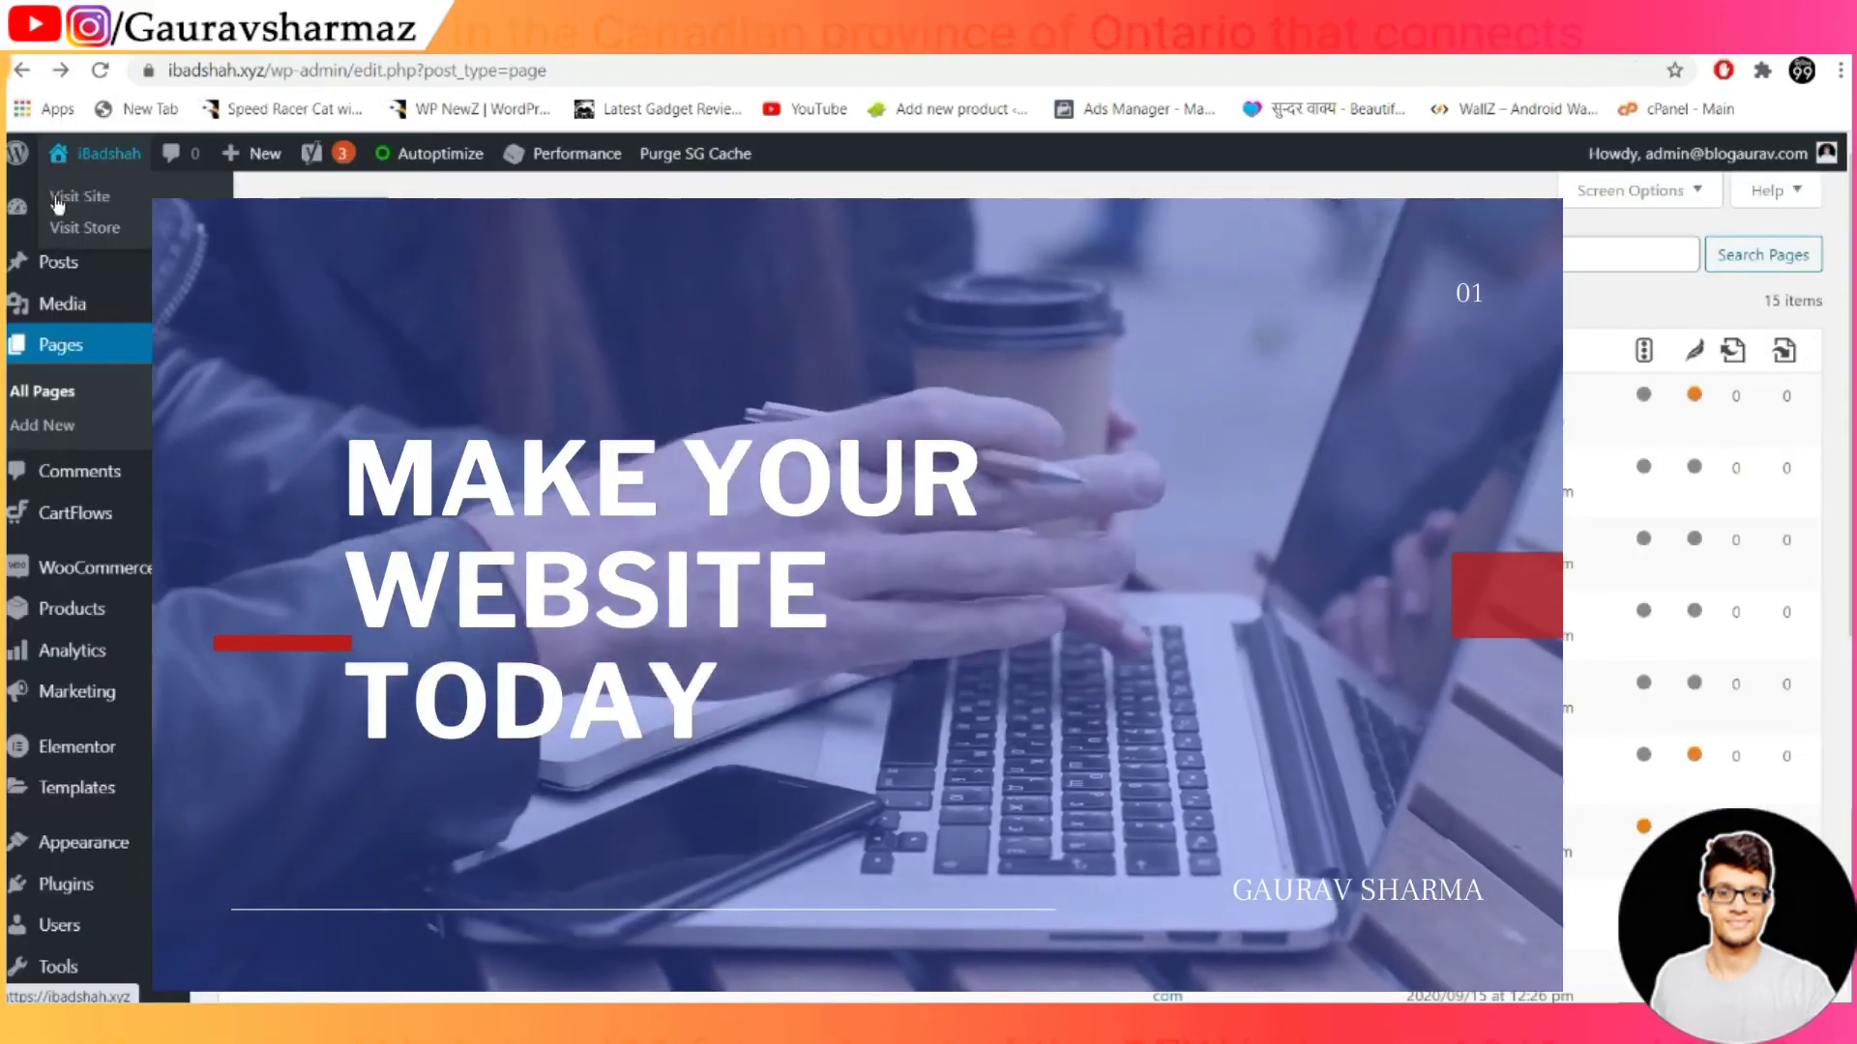
click(68, 207)
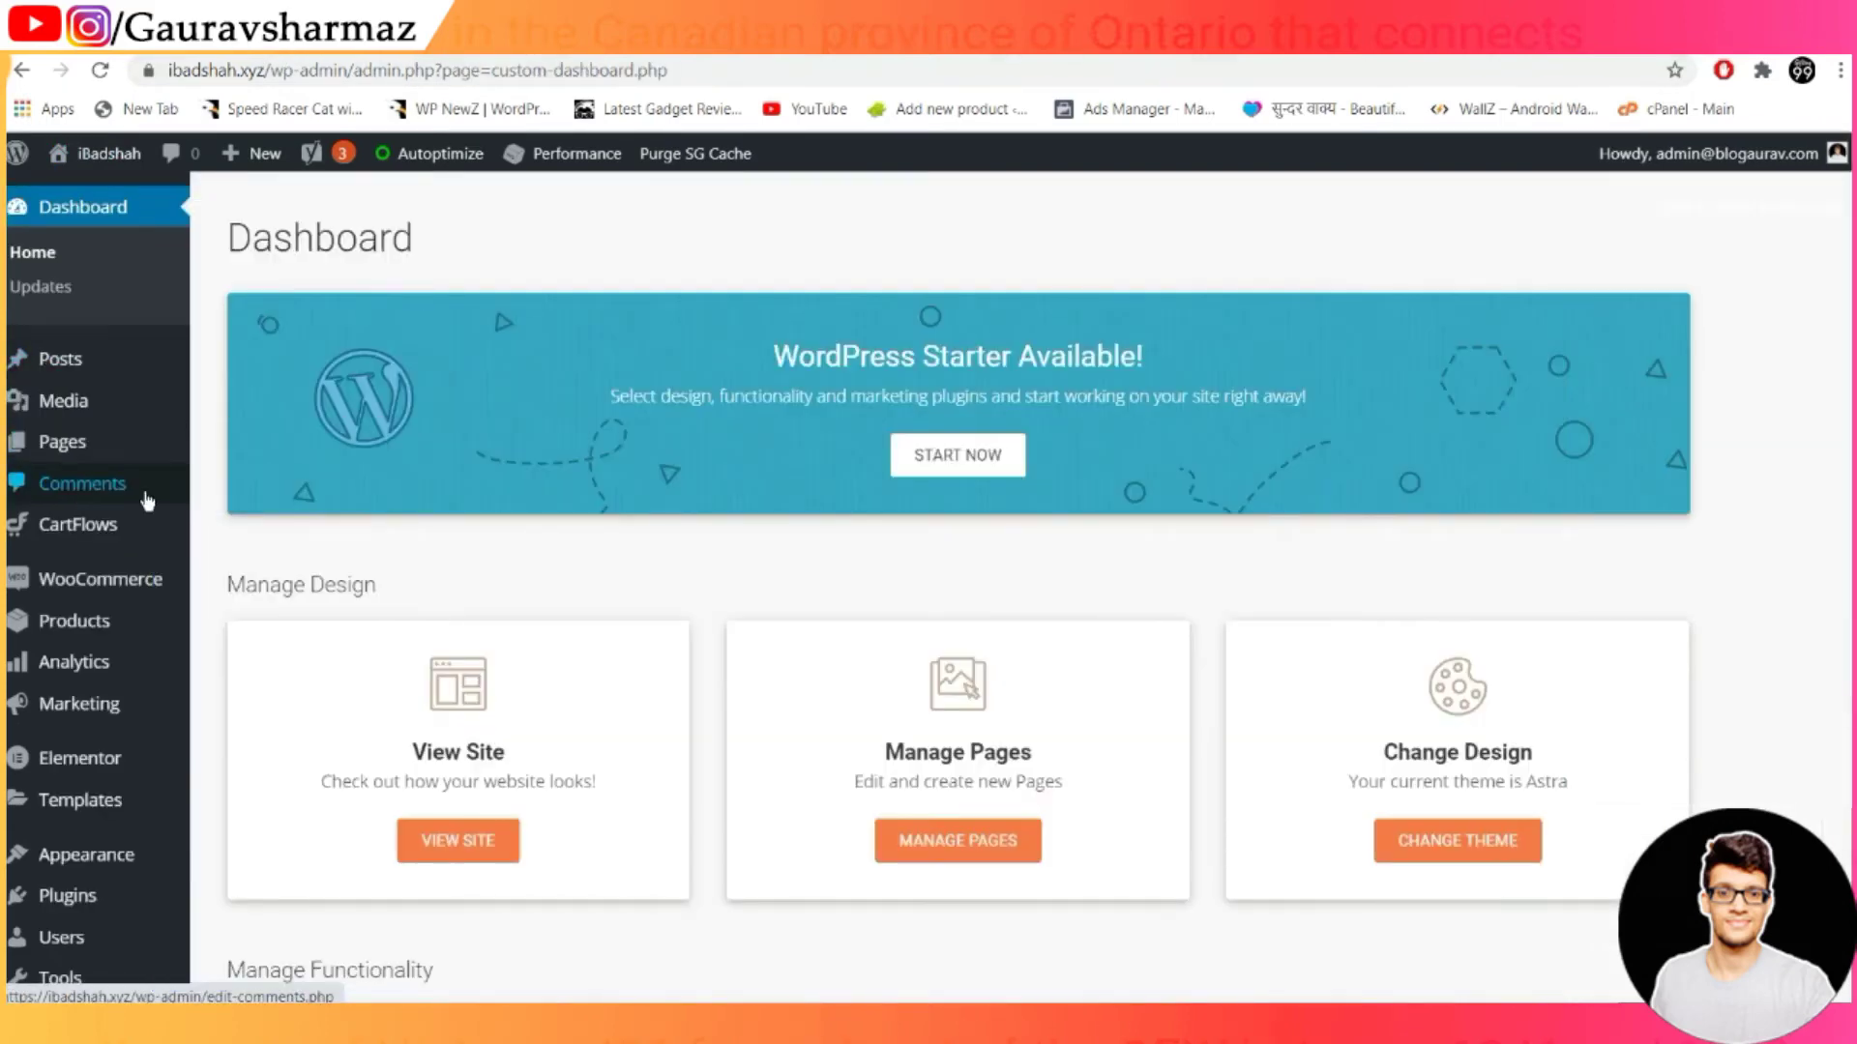
Open the page for adding new plugins and search the plugin directory for paytm
mouse_move(77, 895)
click(269, 902)
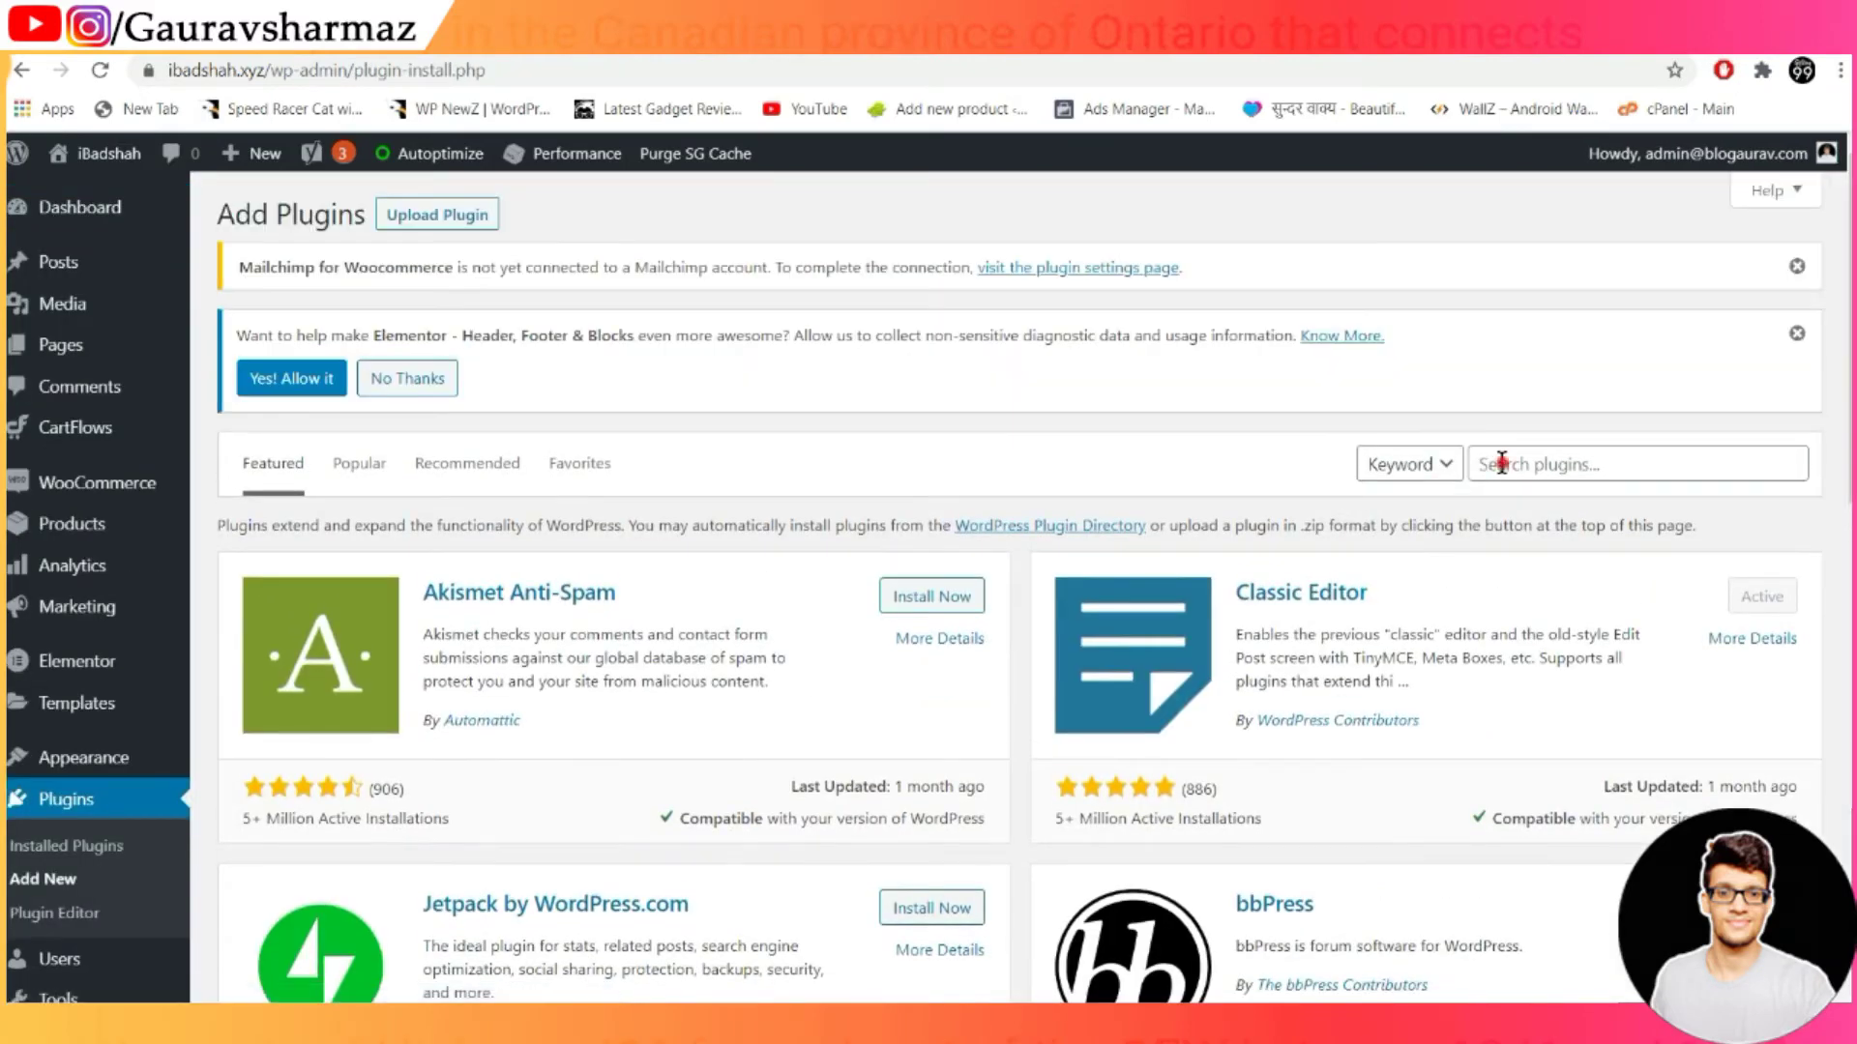
click(1501, 464)
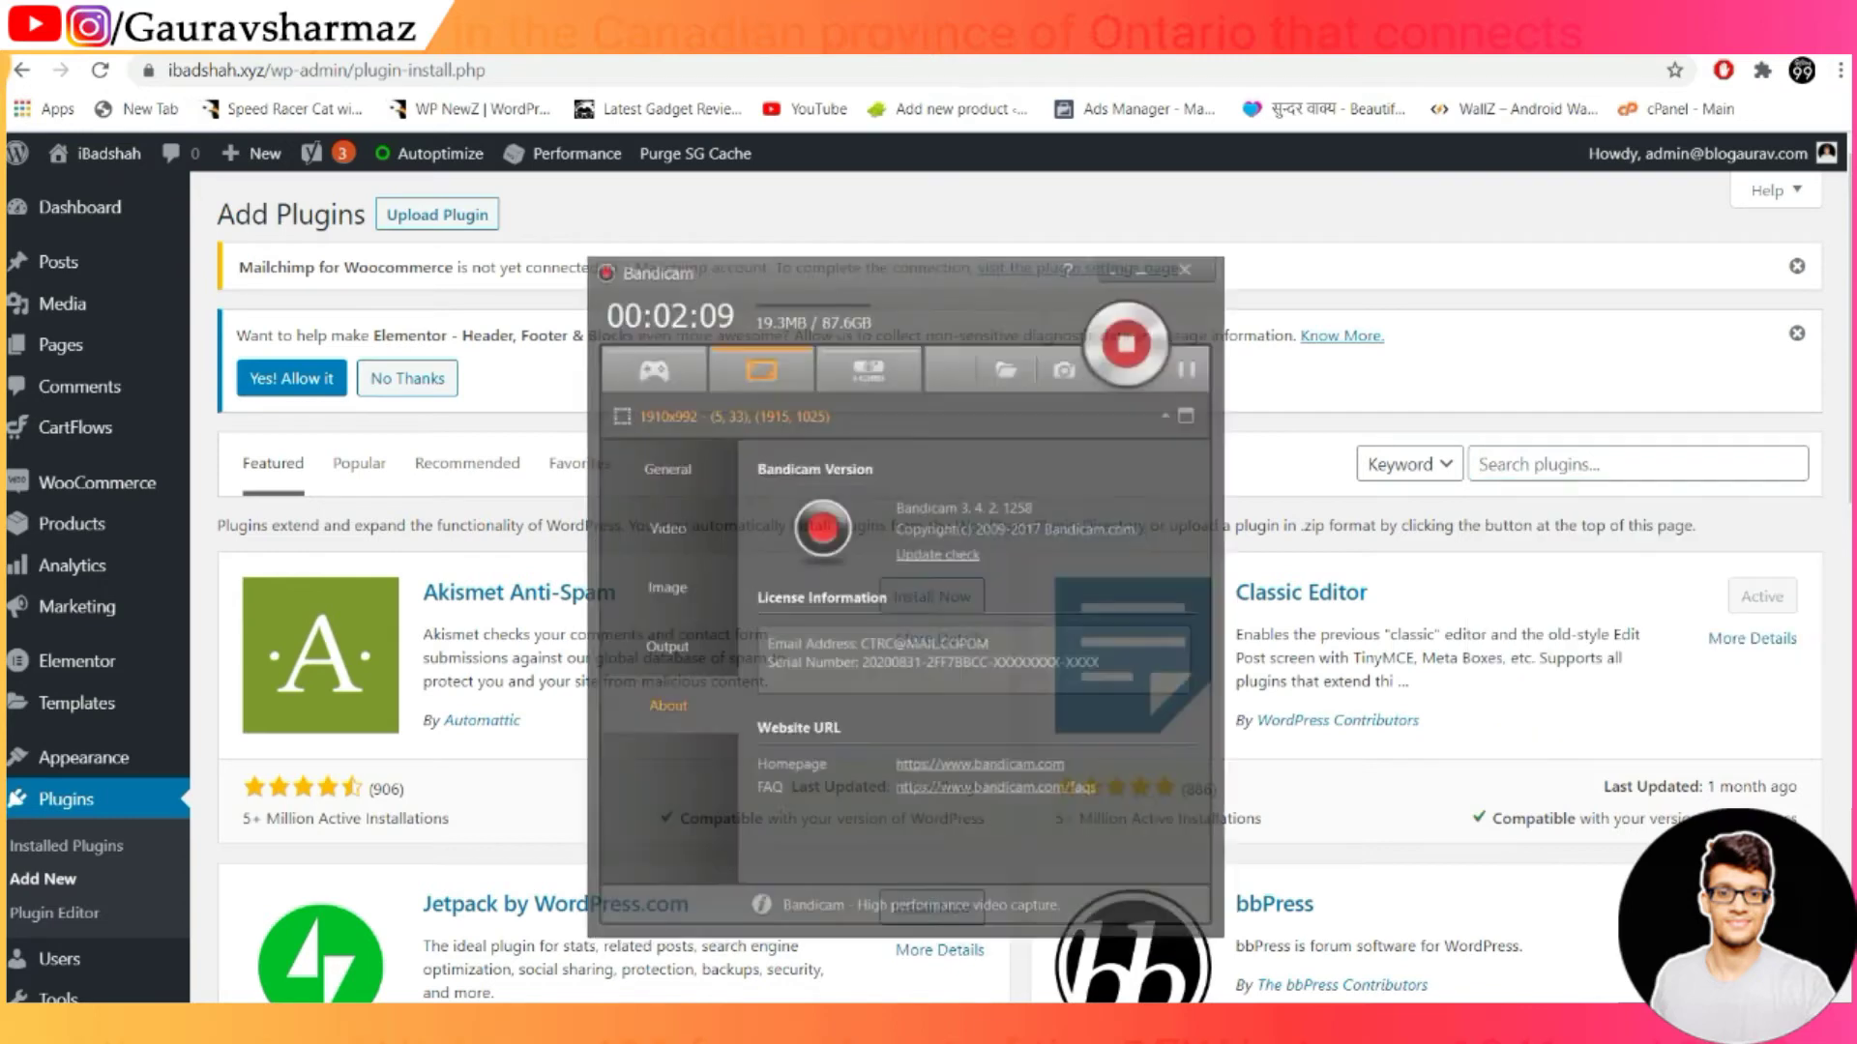
click(1656, 471)
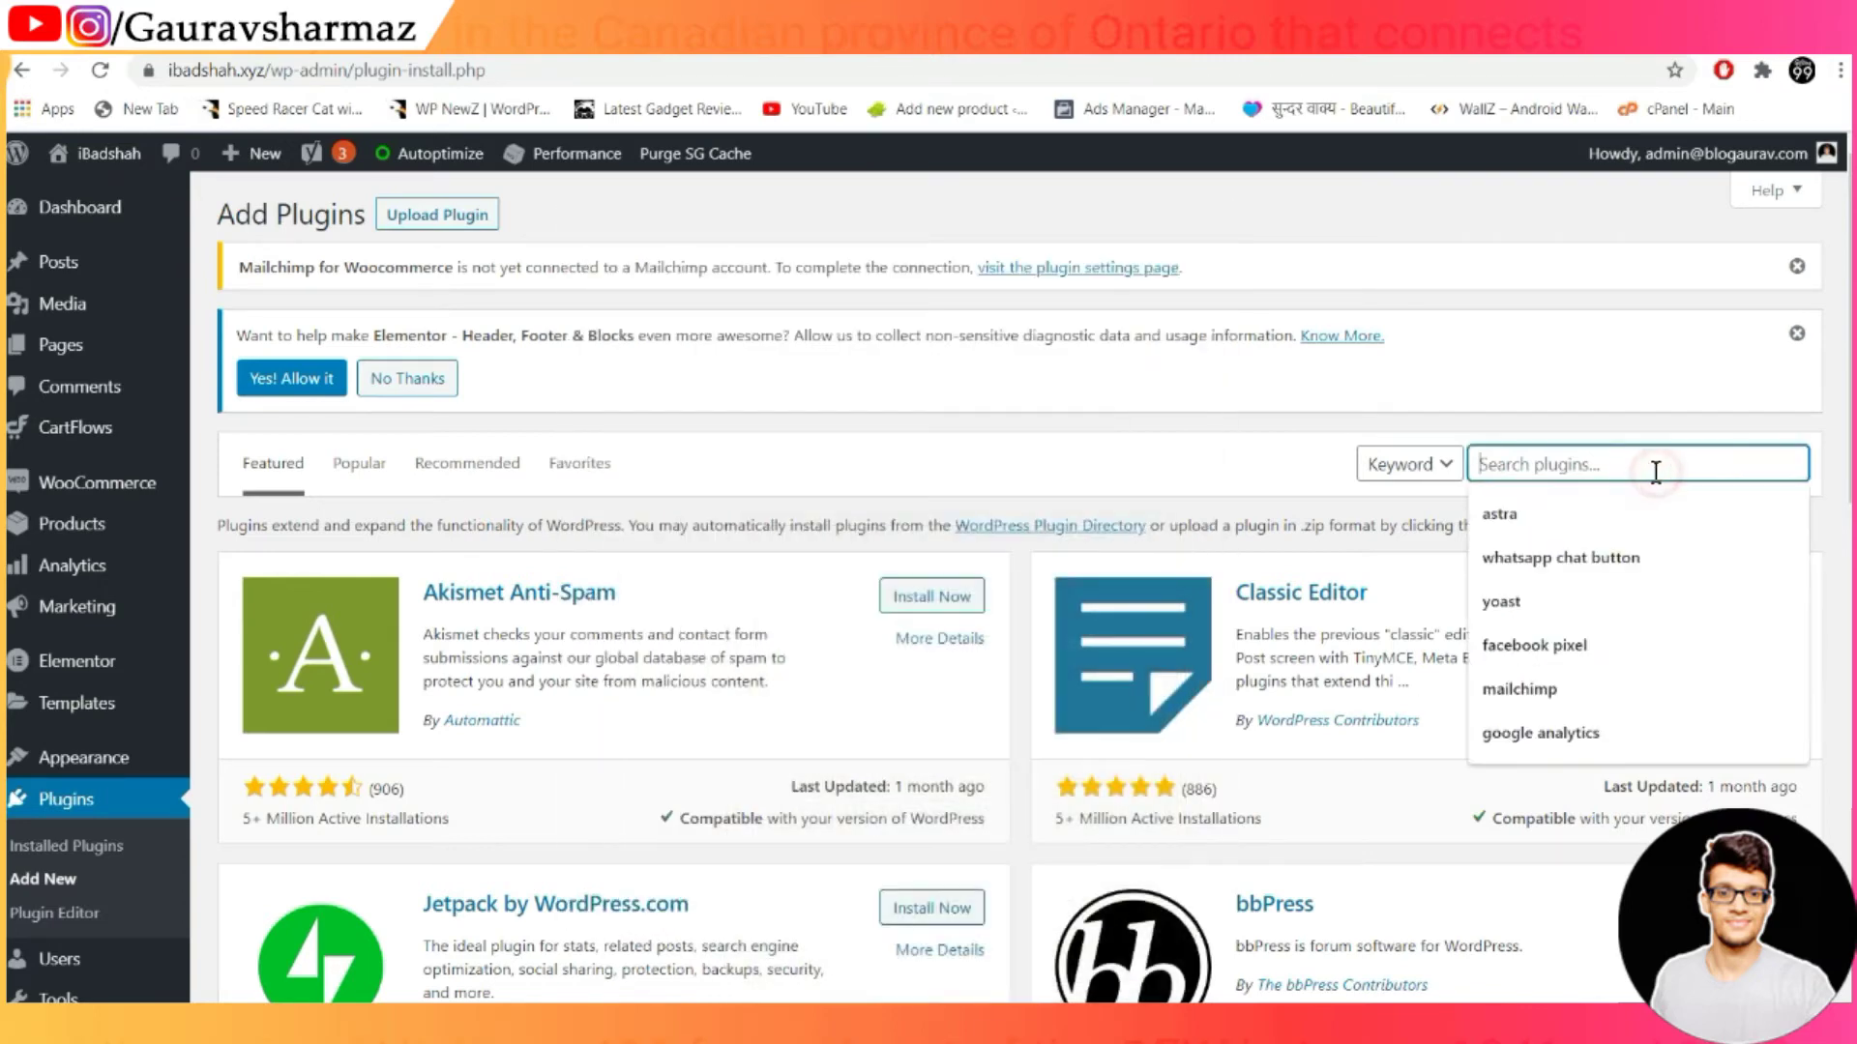
text(pa)
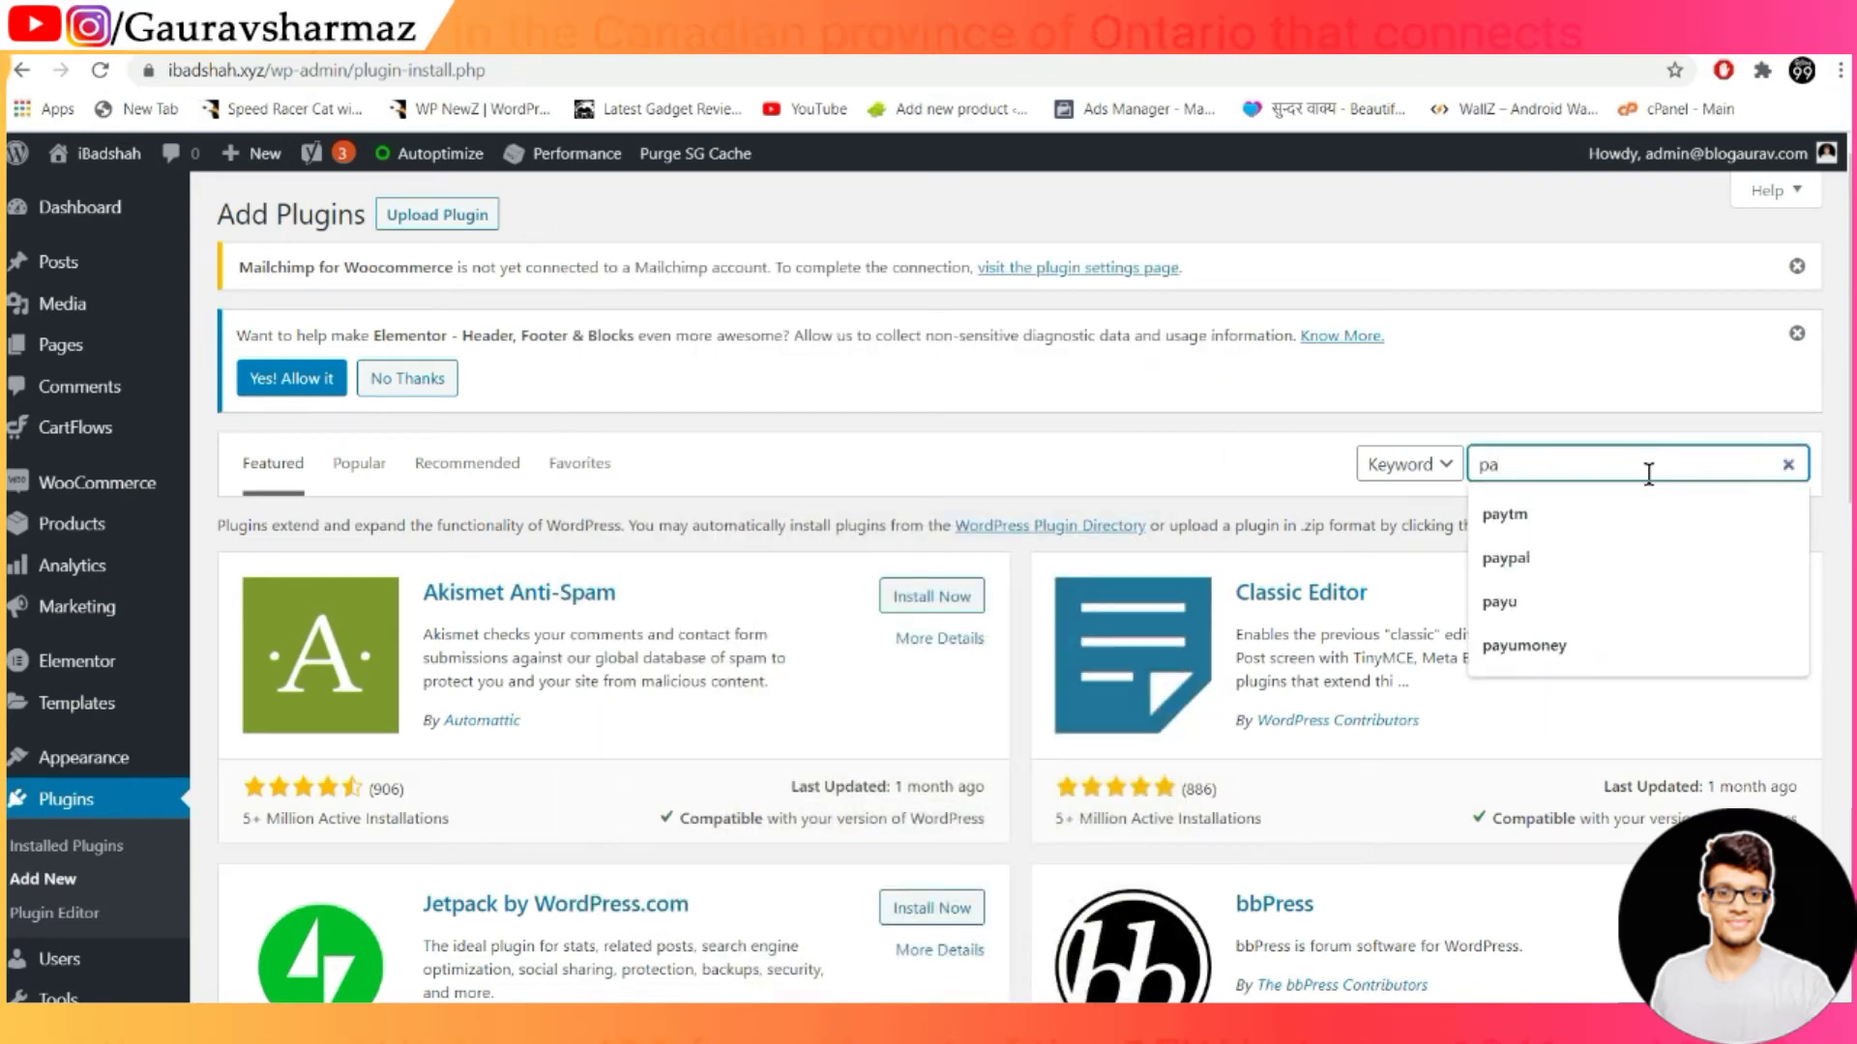
text(ytm)
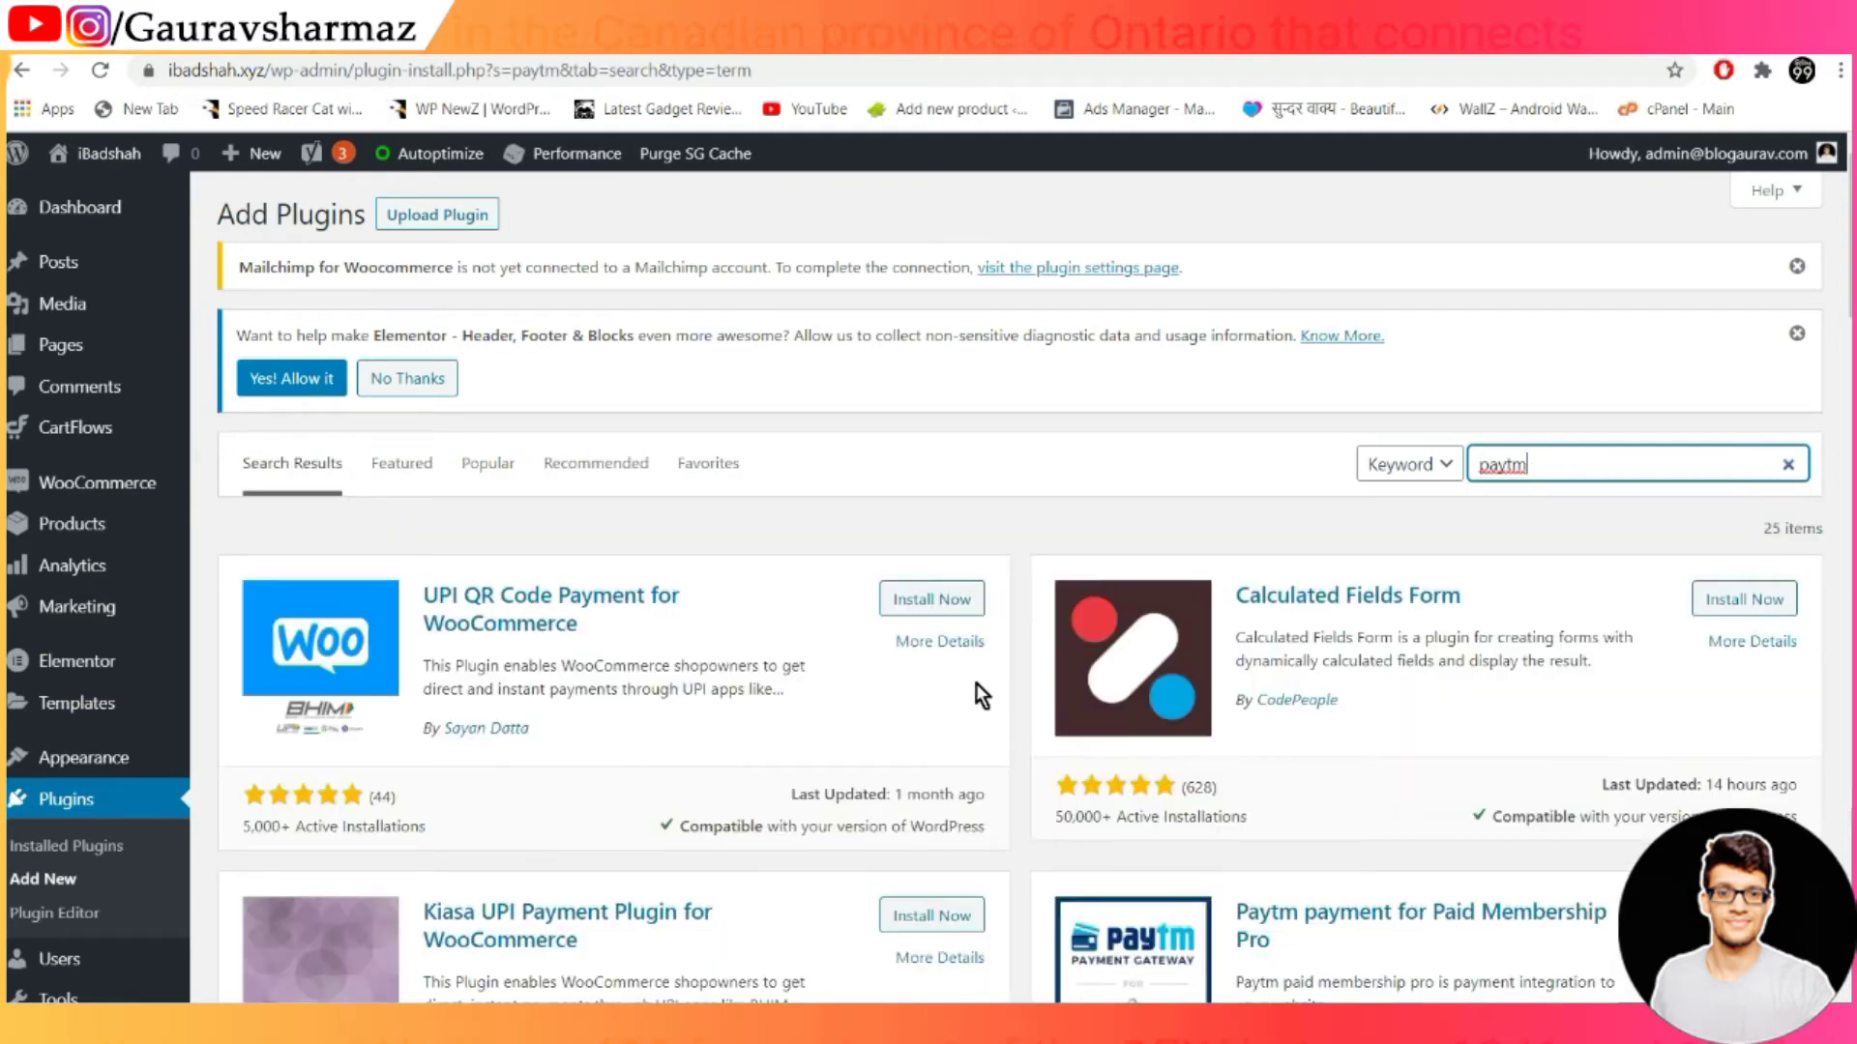
Find the Paytm Payment Gateway plugin for WooCommerce published by Paytm, then install and activate it
scroll(976, 684, down, 5)
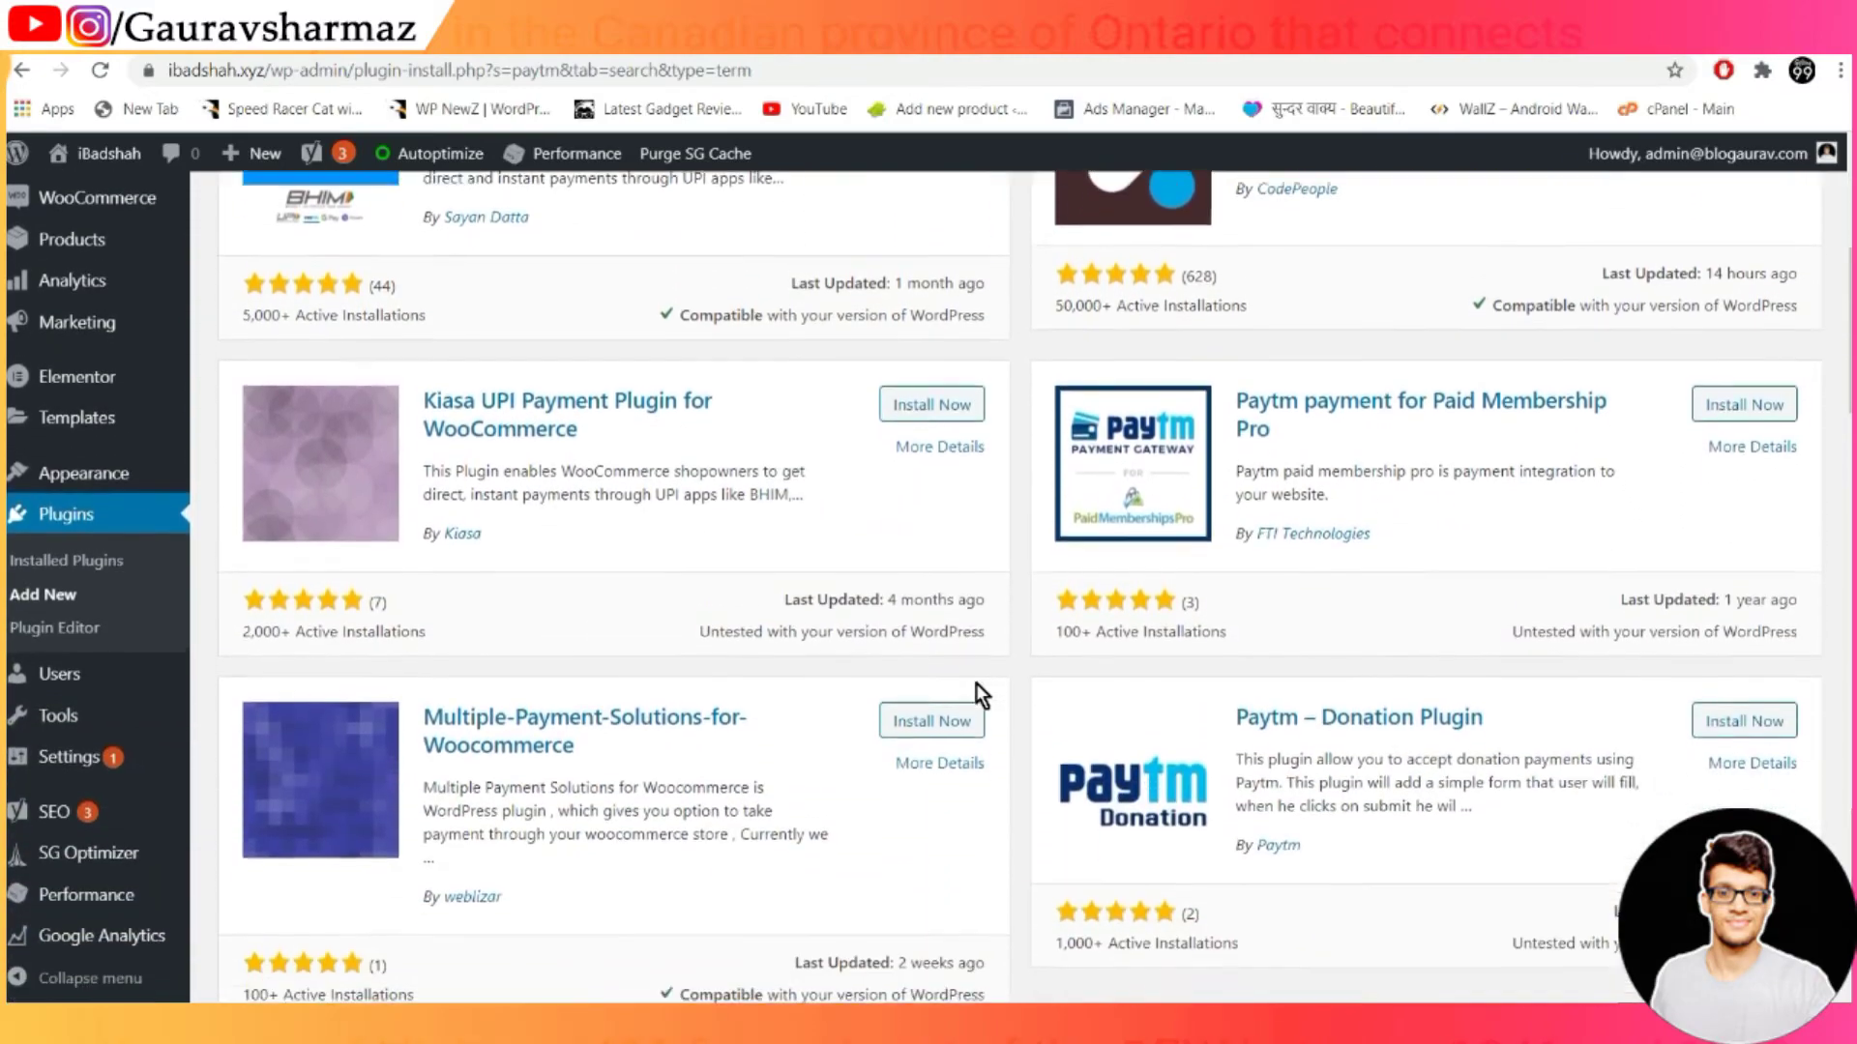
scroll(976, 683, down, 1)
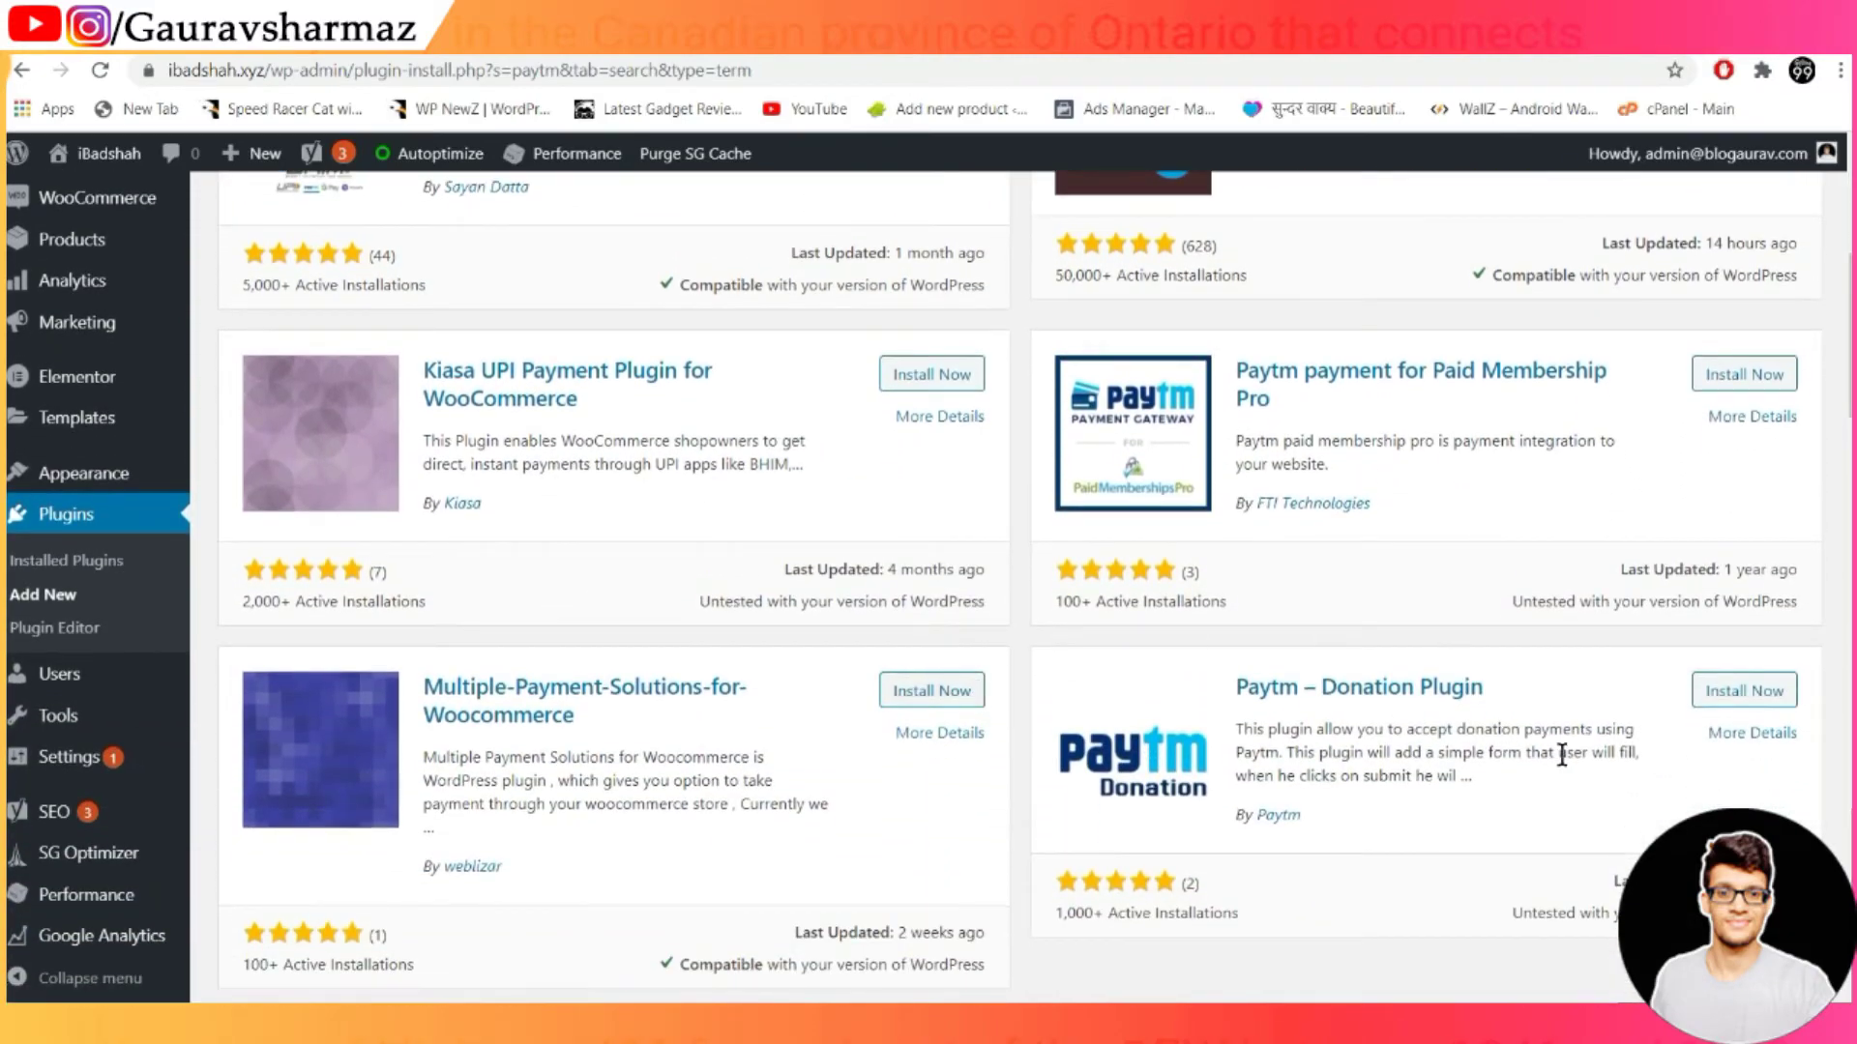
scroll(1558, 754, down, 4)
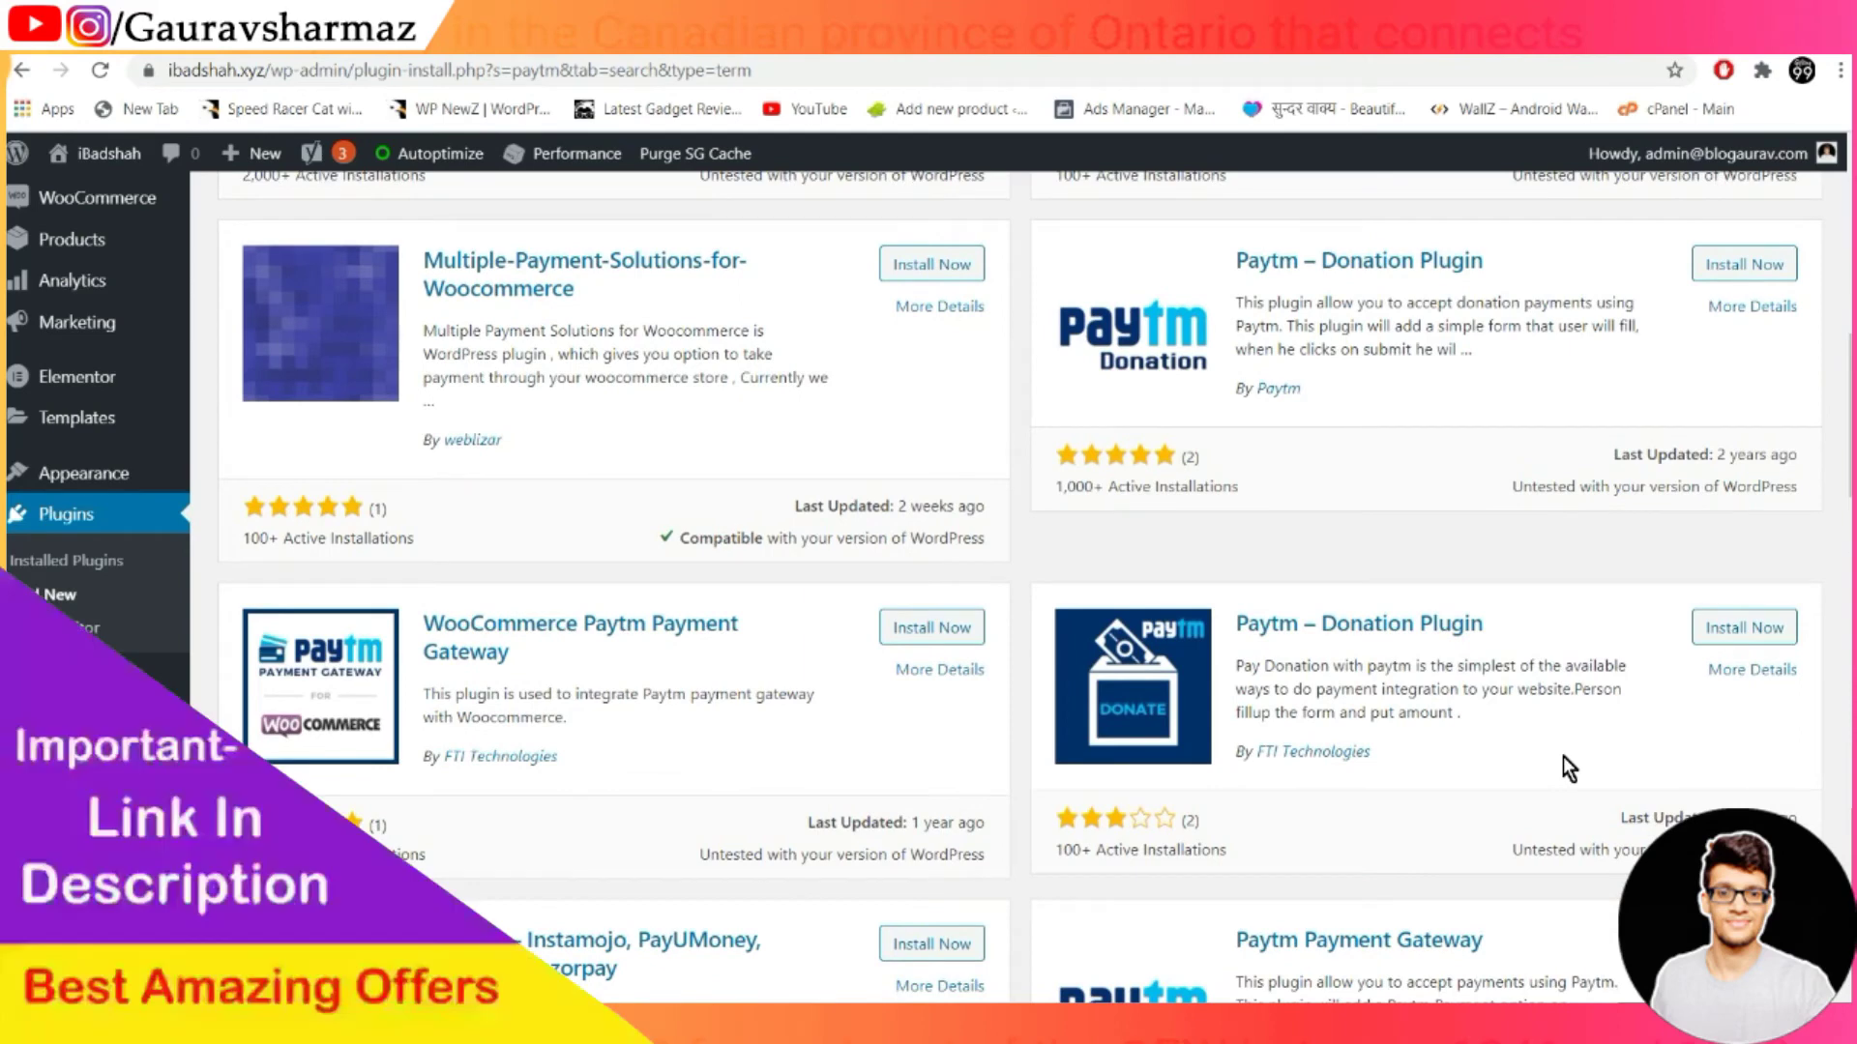
scroll(1566, 767, down, 2)
scroll(1563, 756, down, 3)
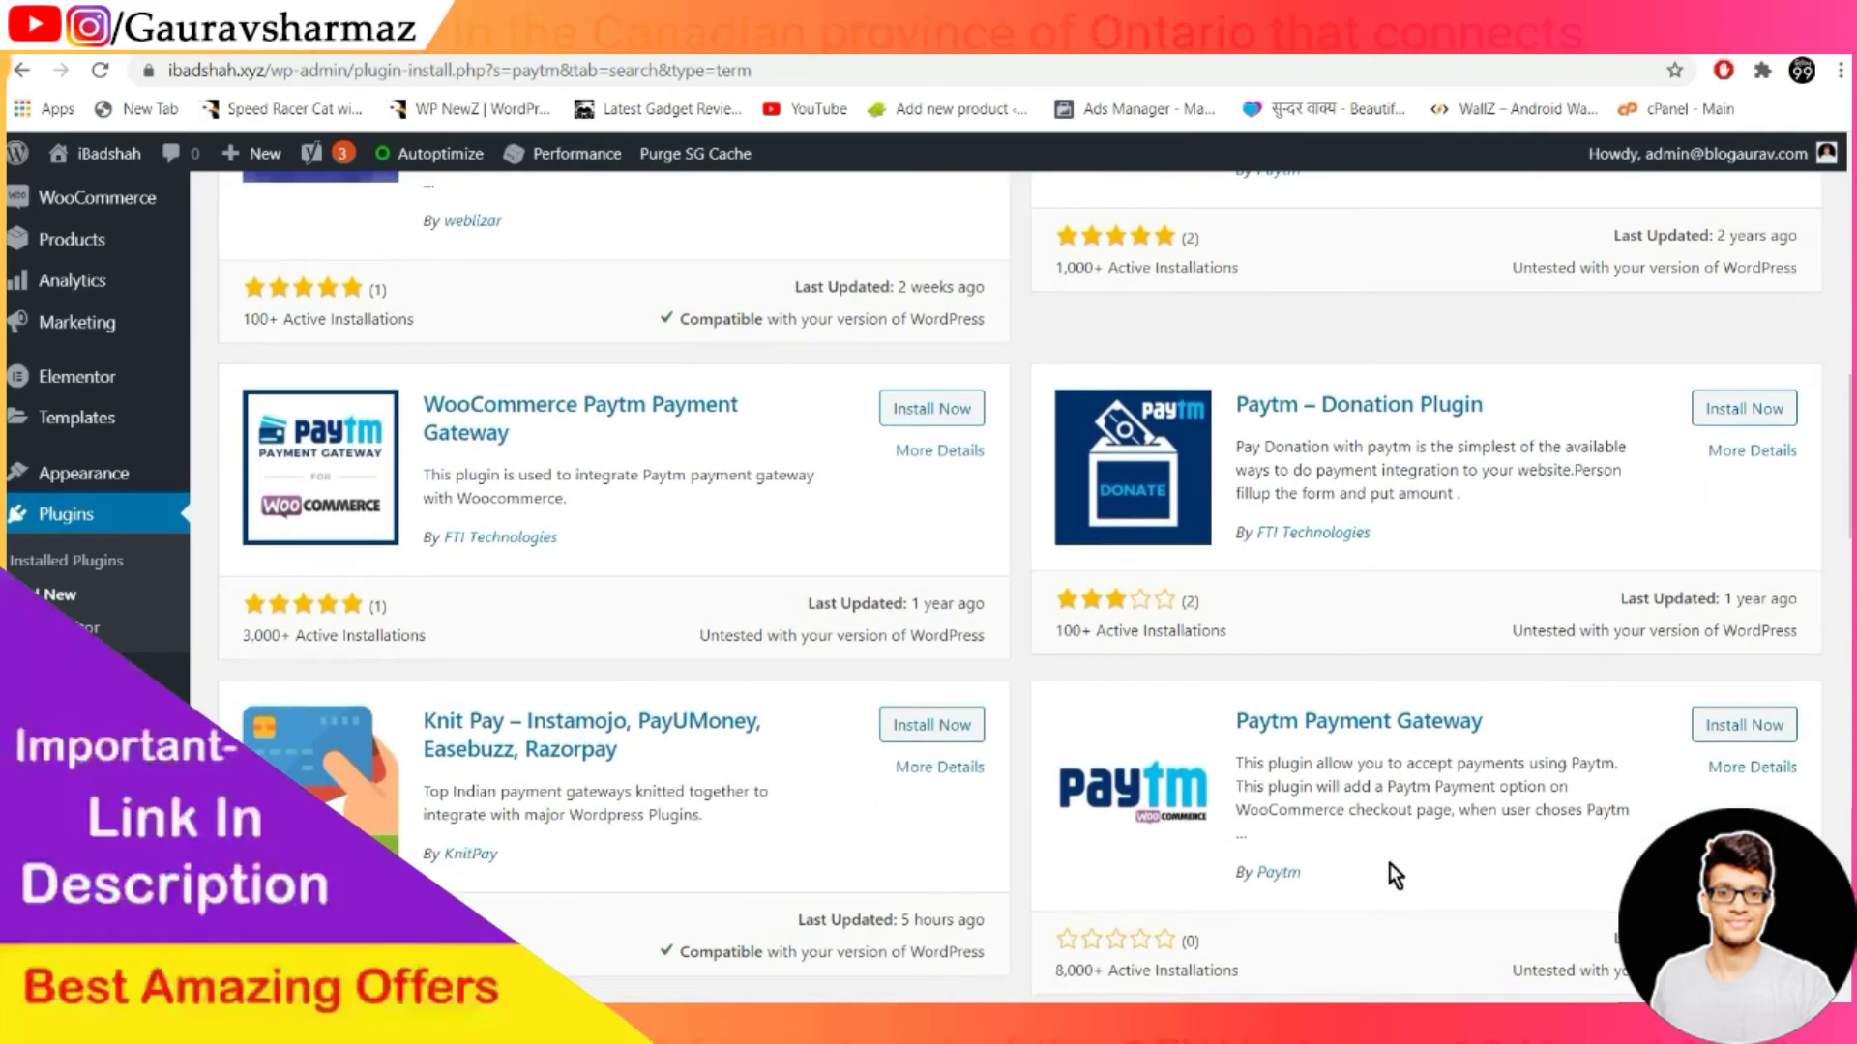
drag(1389, 863, 1240, 735)
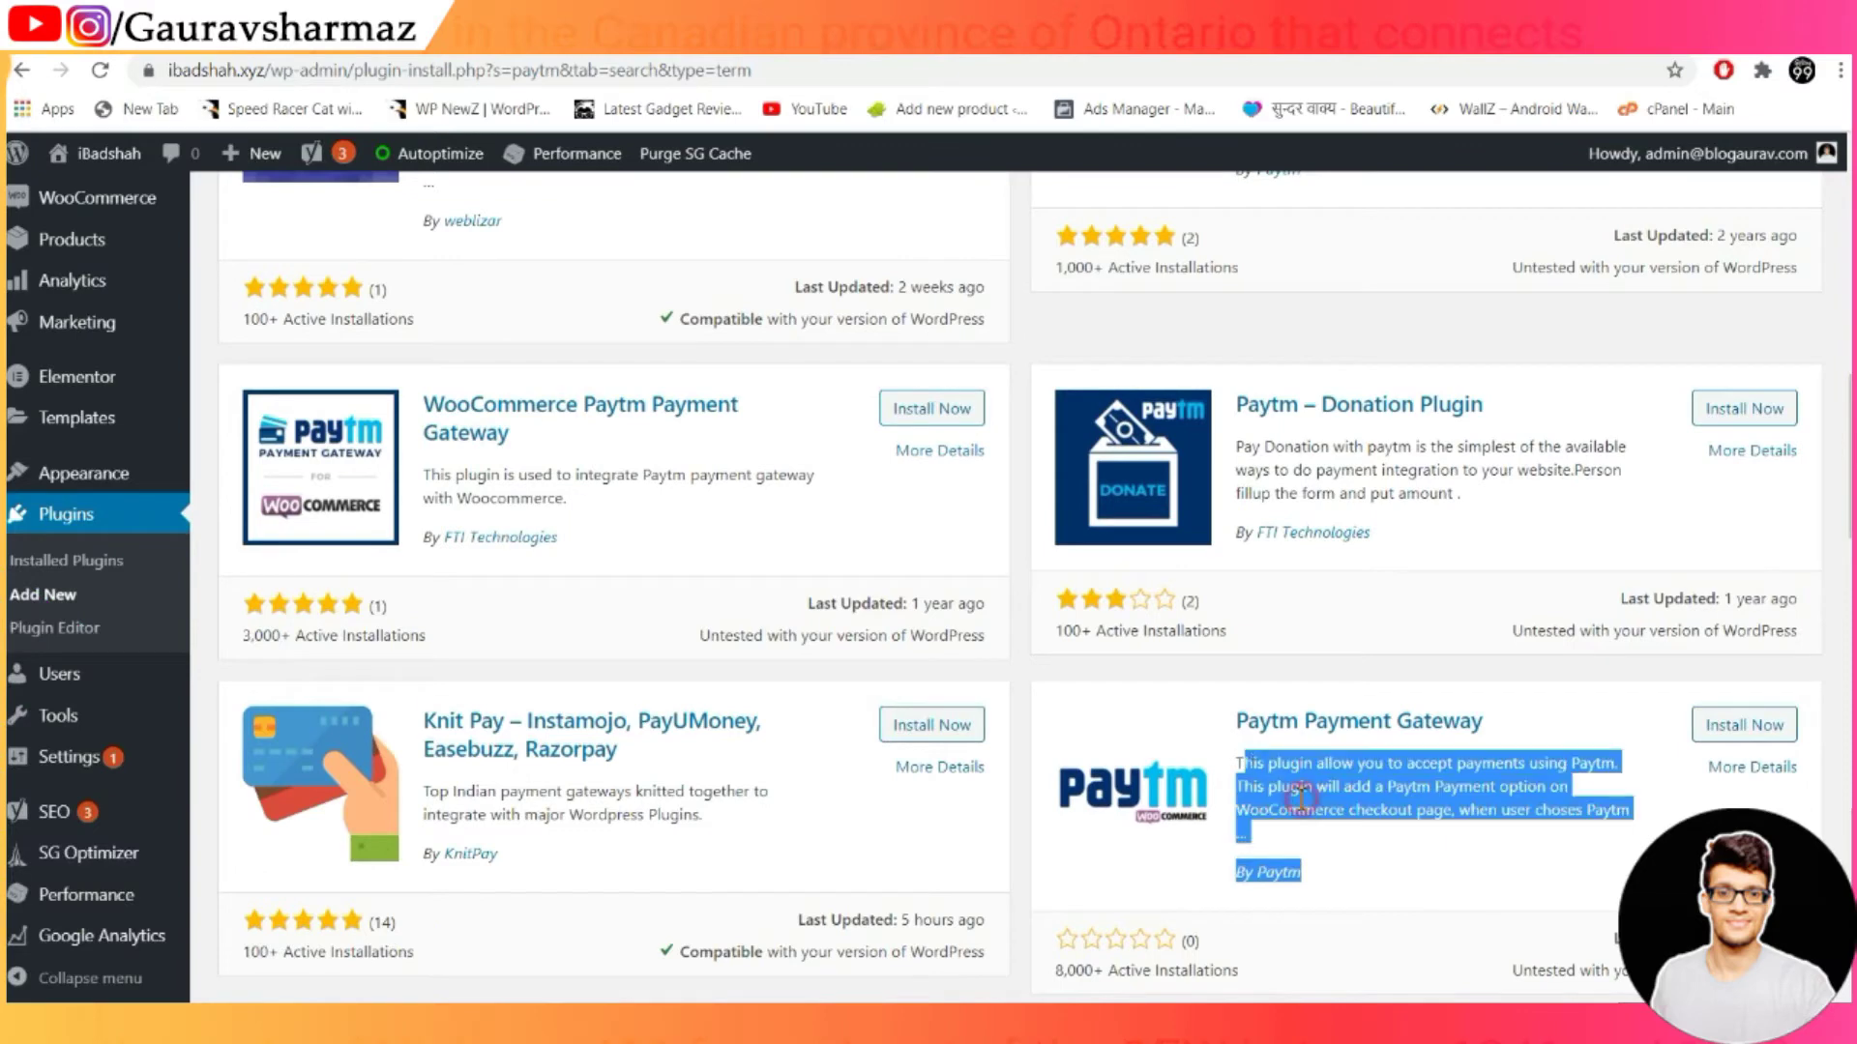
click(1723, 727)
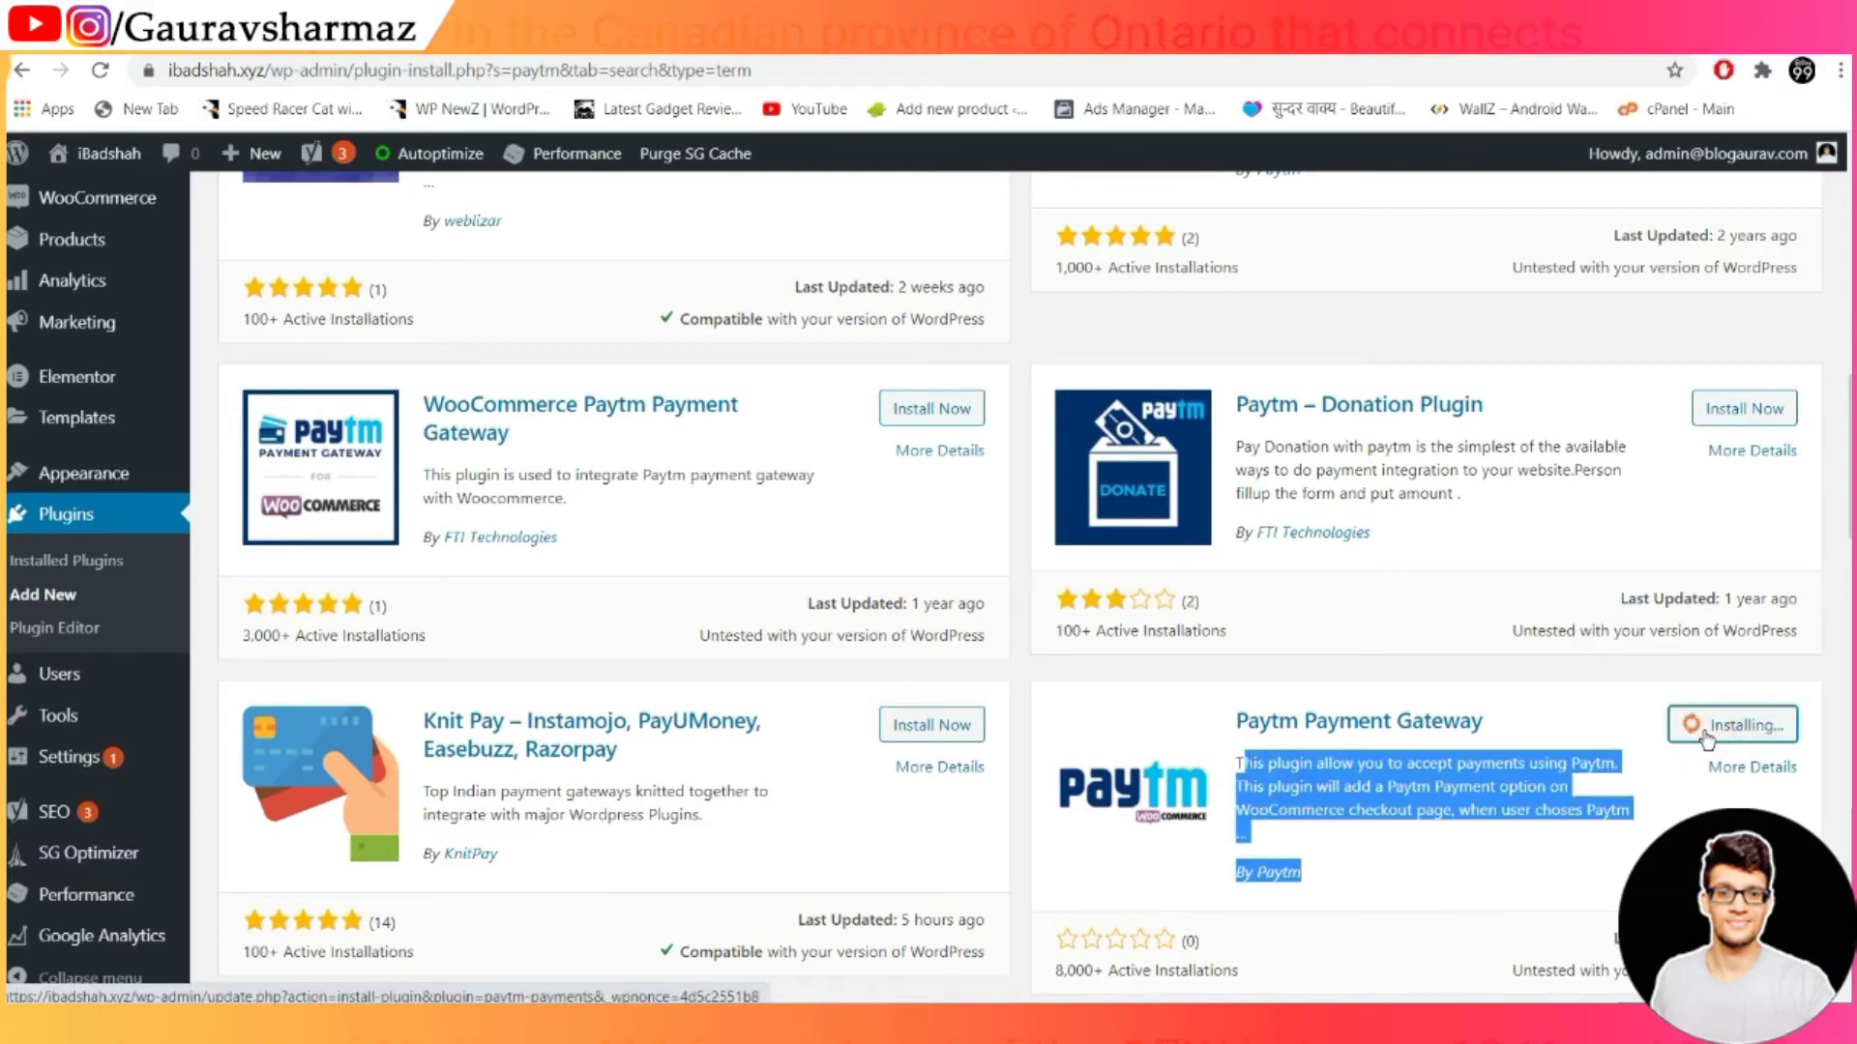
click(1481, 891)
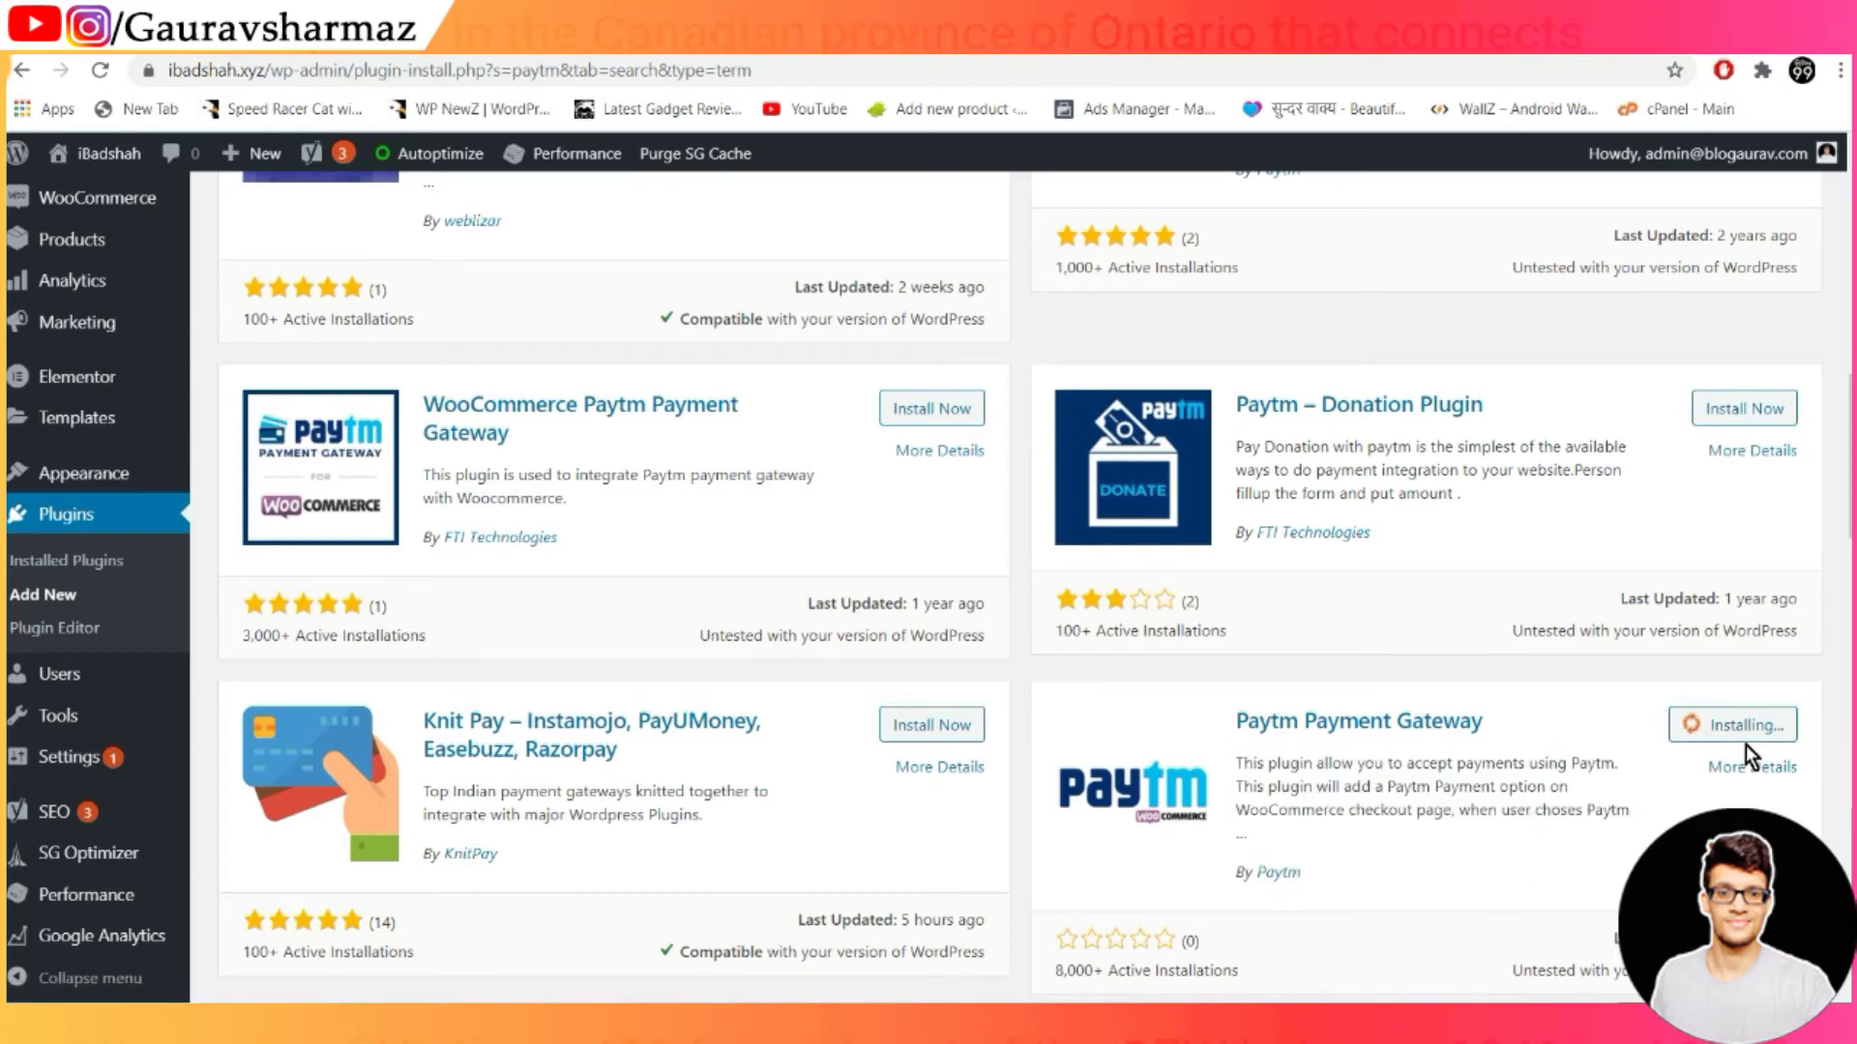
scroll(1744, 743, up, 1)
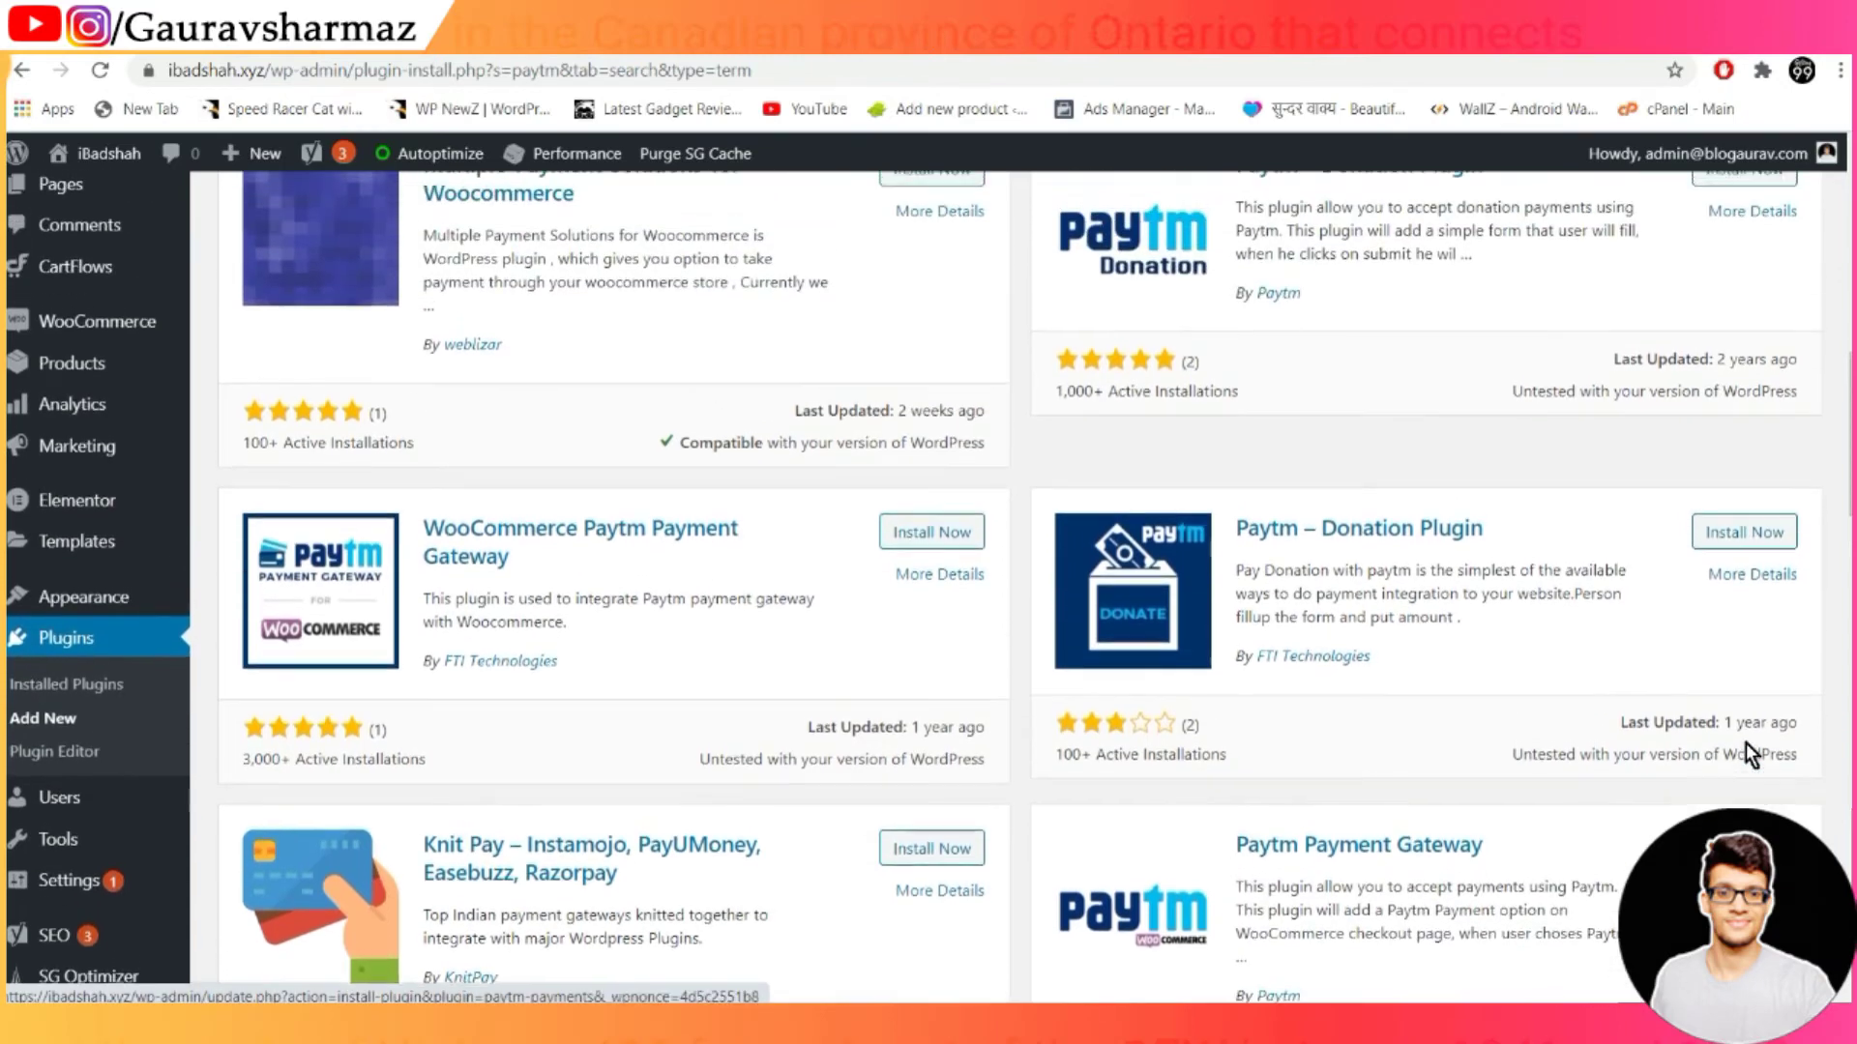
scroll(1744, 742, down, 1)
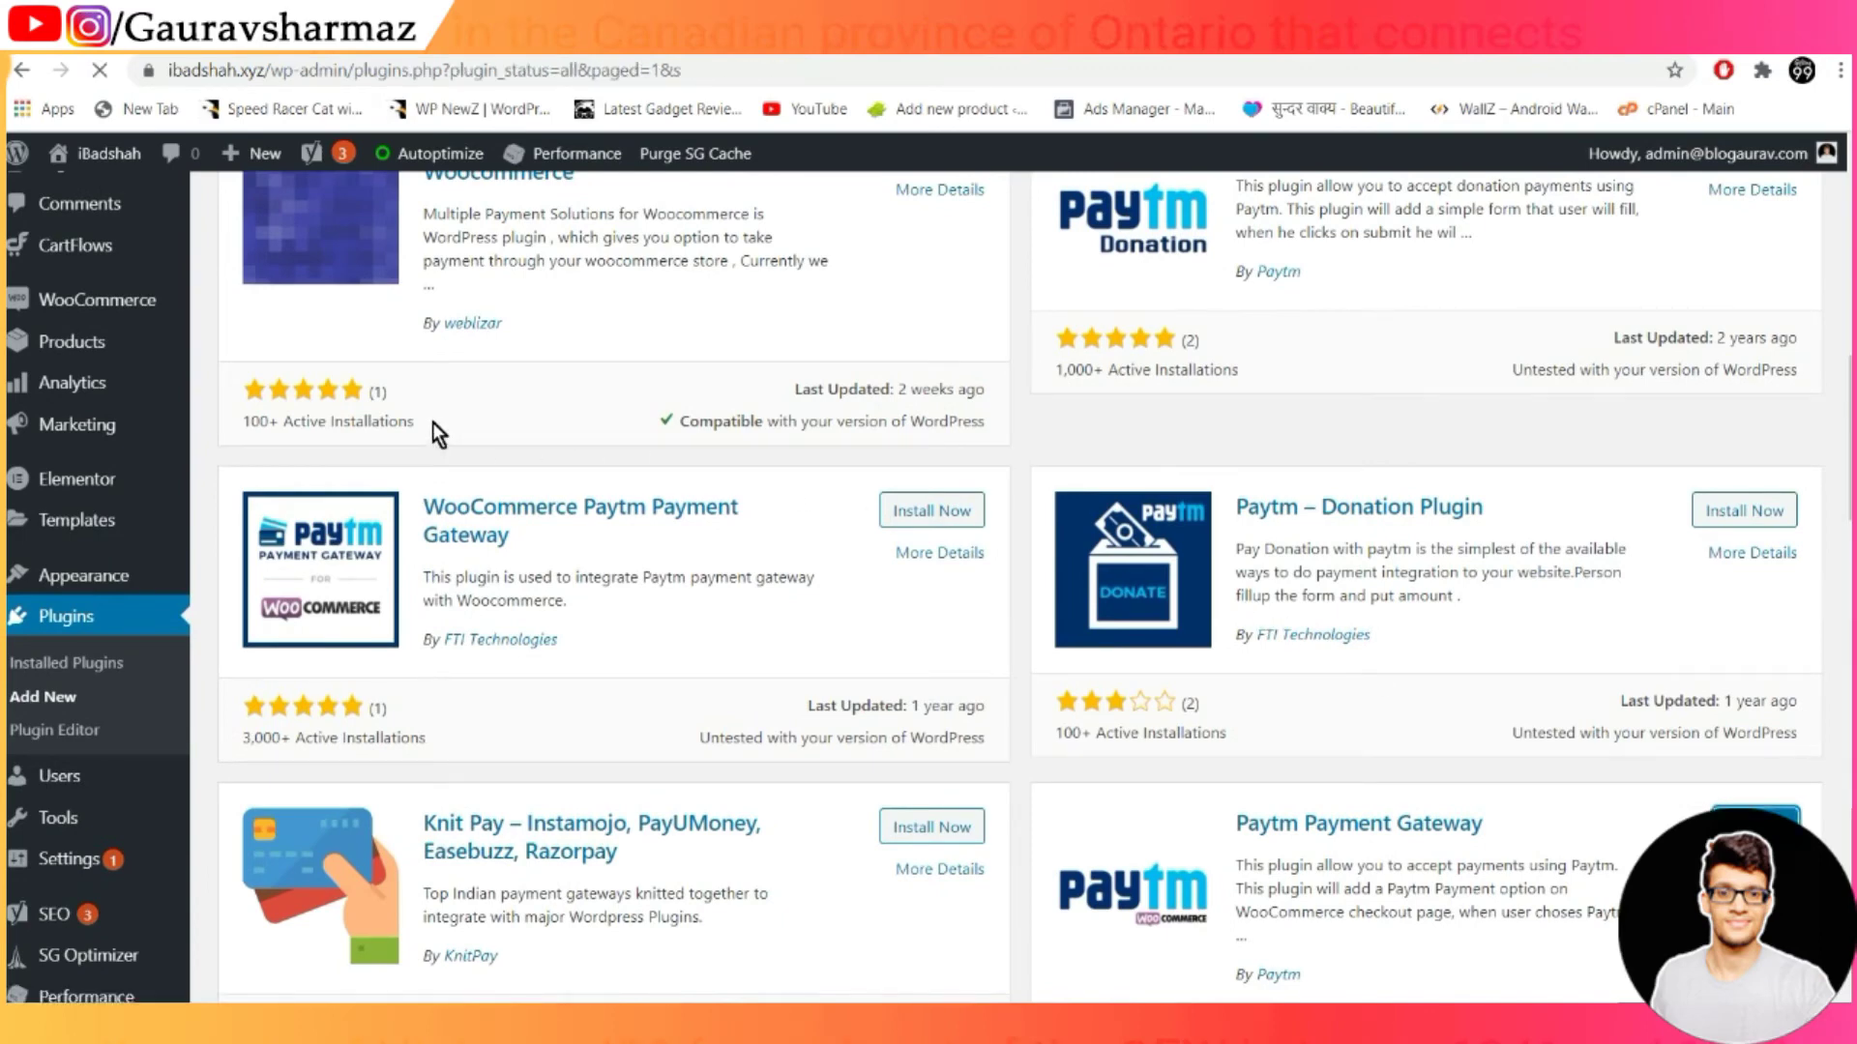
Open the payment settings of WooCommerce
scroll(566, 500, down, 3)
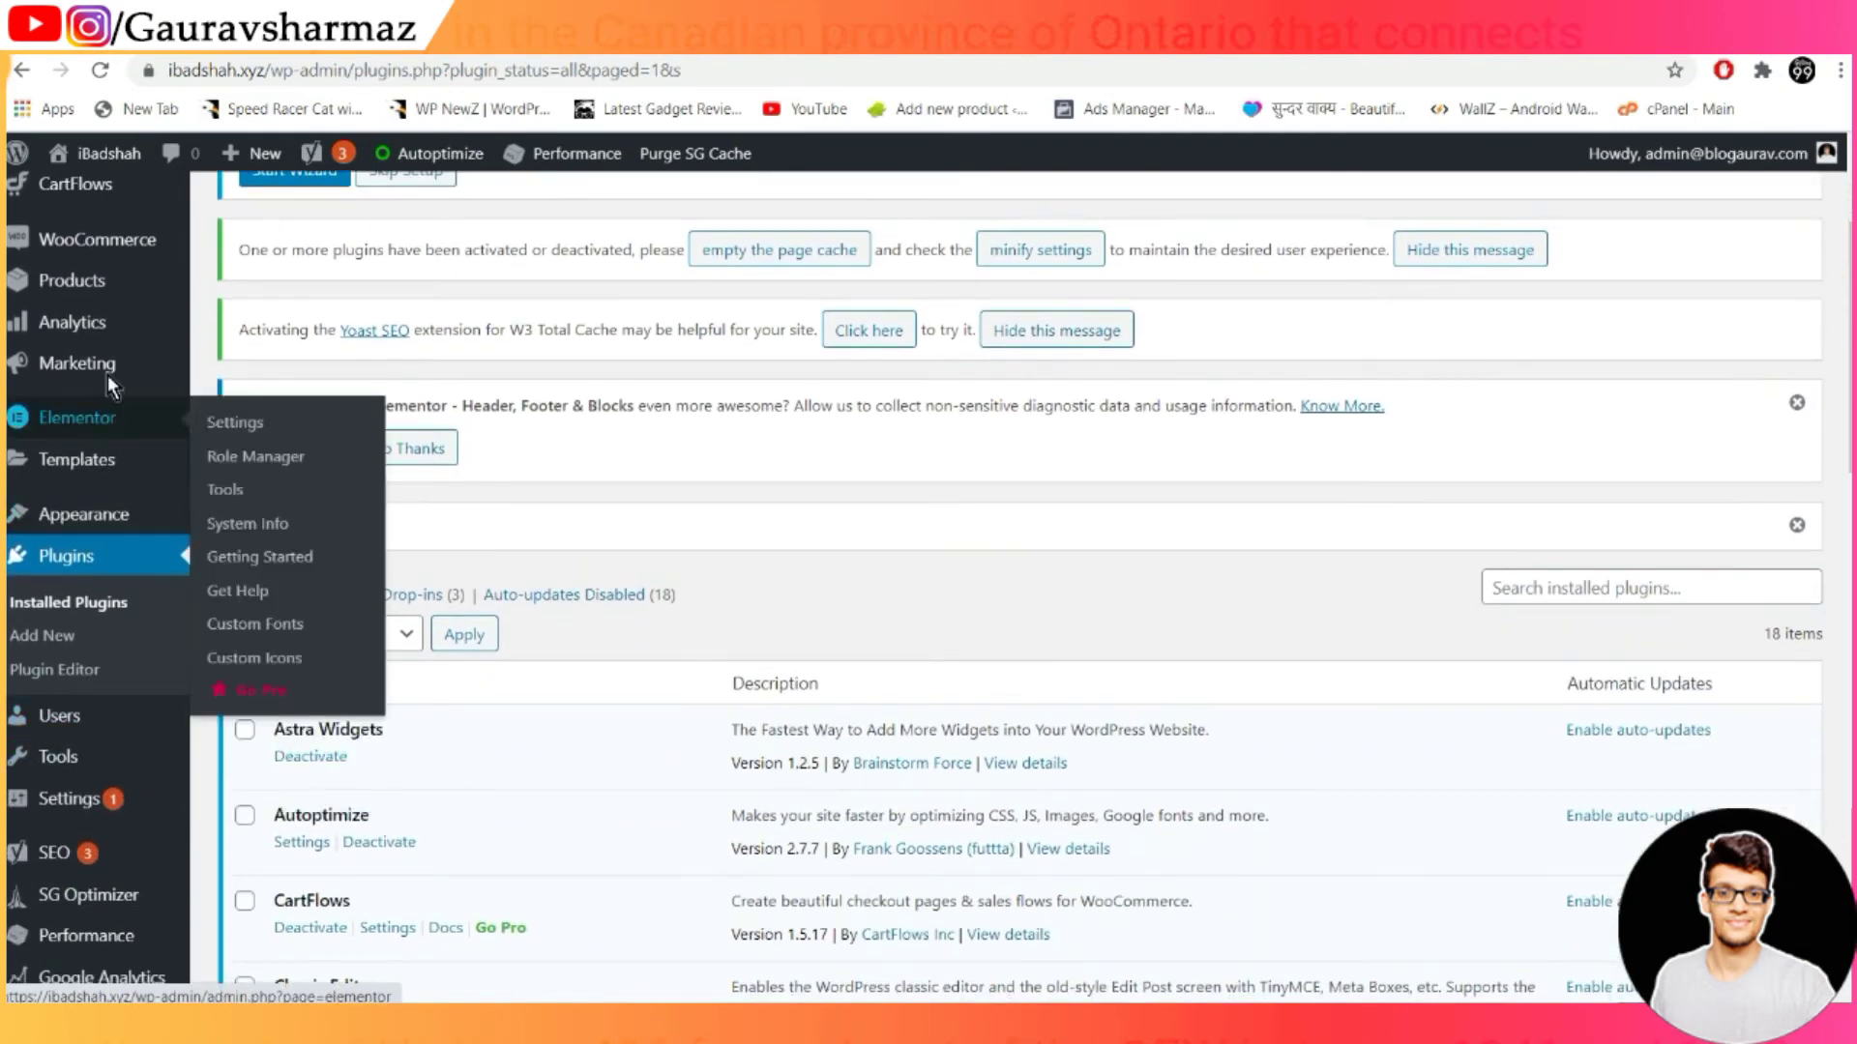
mouse_move(110, 298)
mouse_move(108, 247)
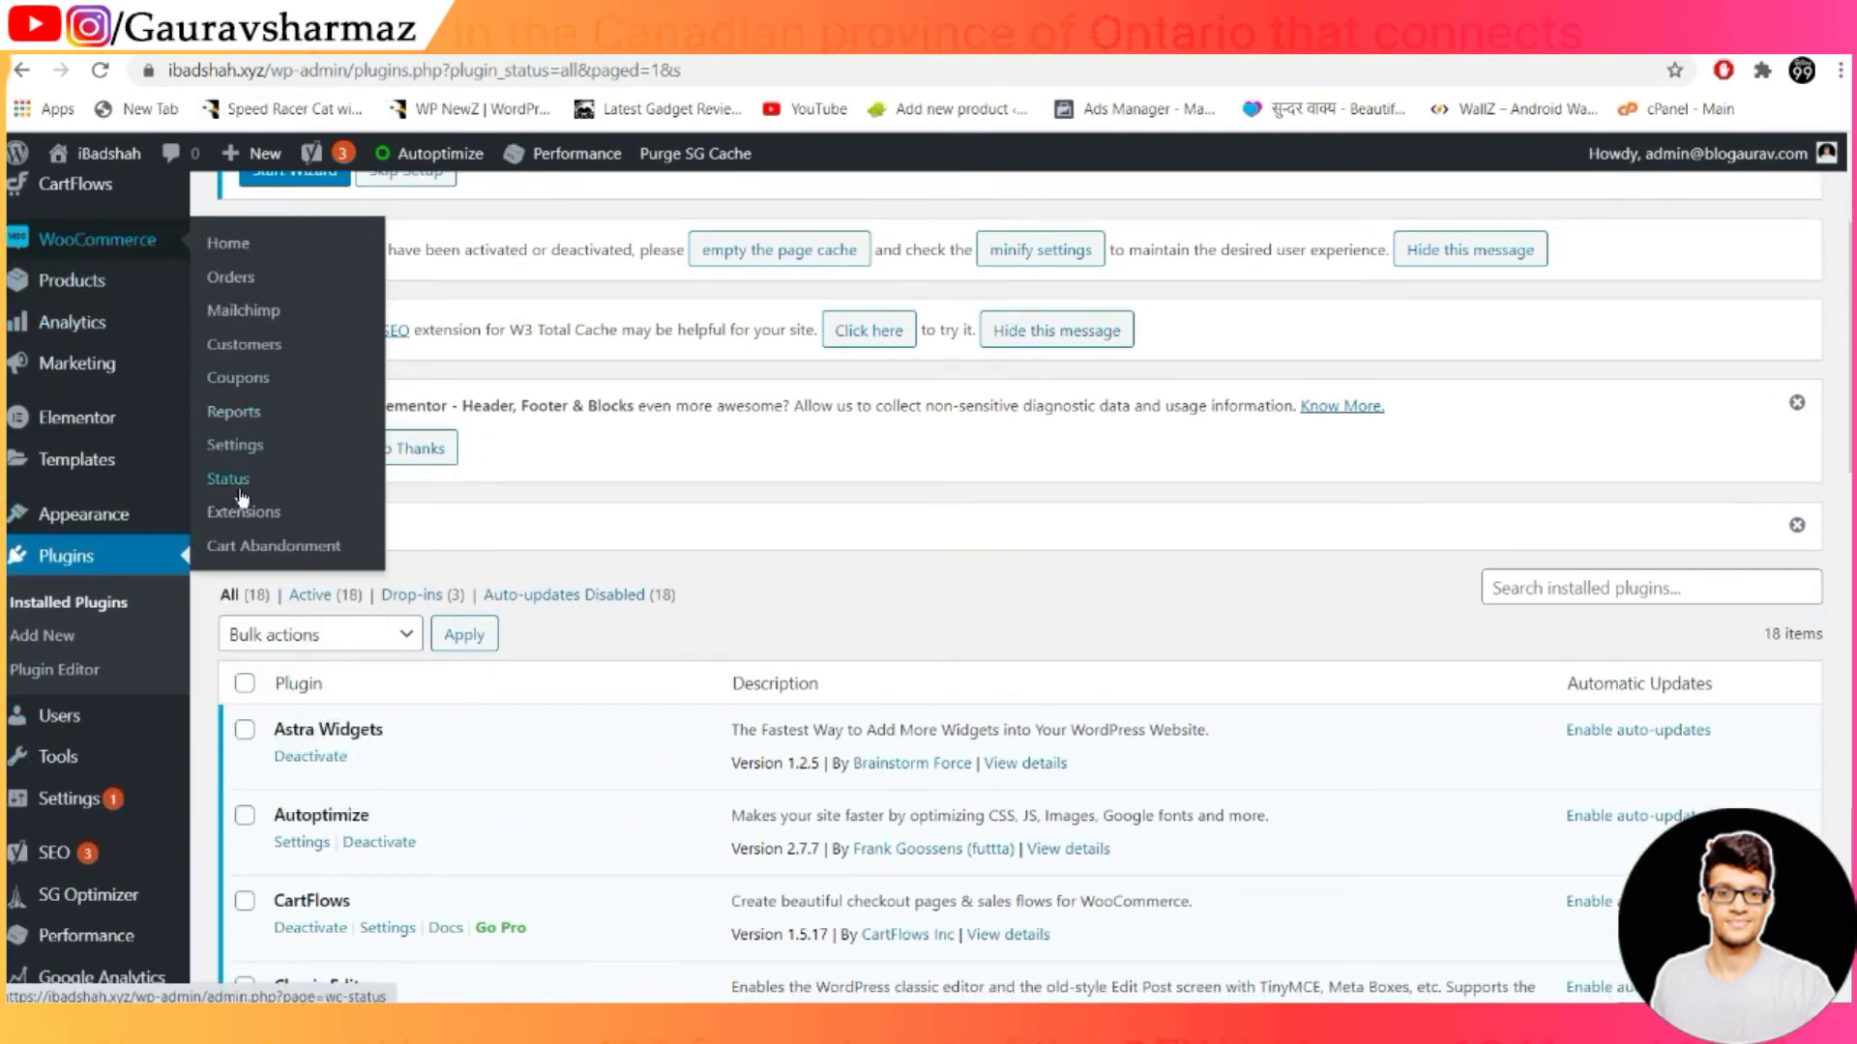
click(258, 447)
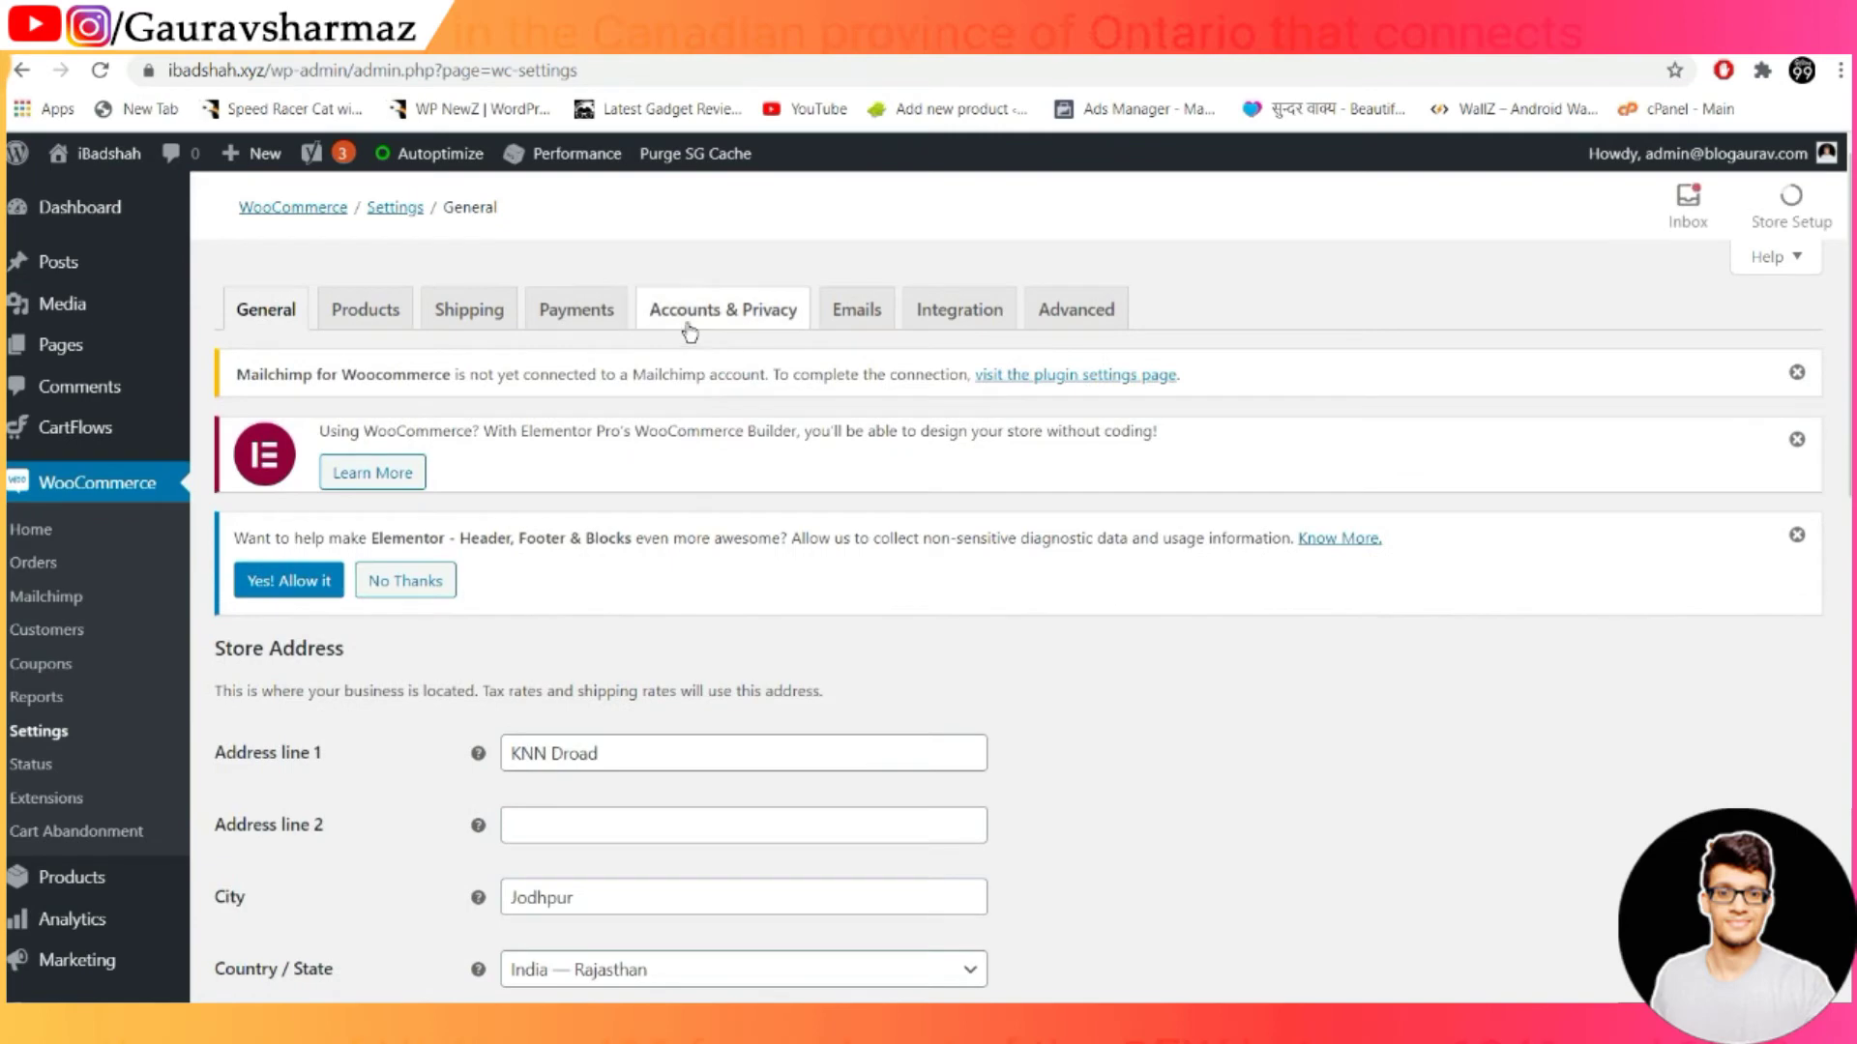
click(590, 321)
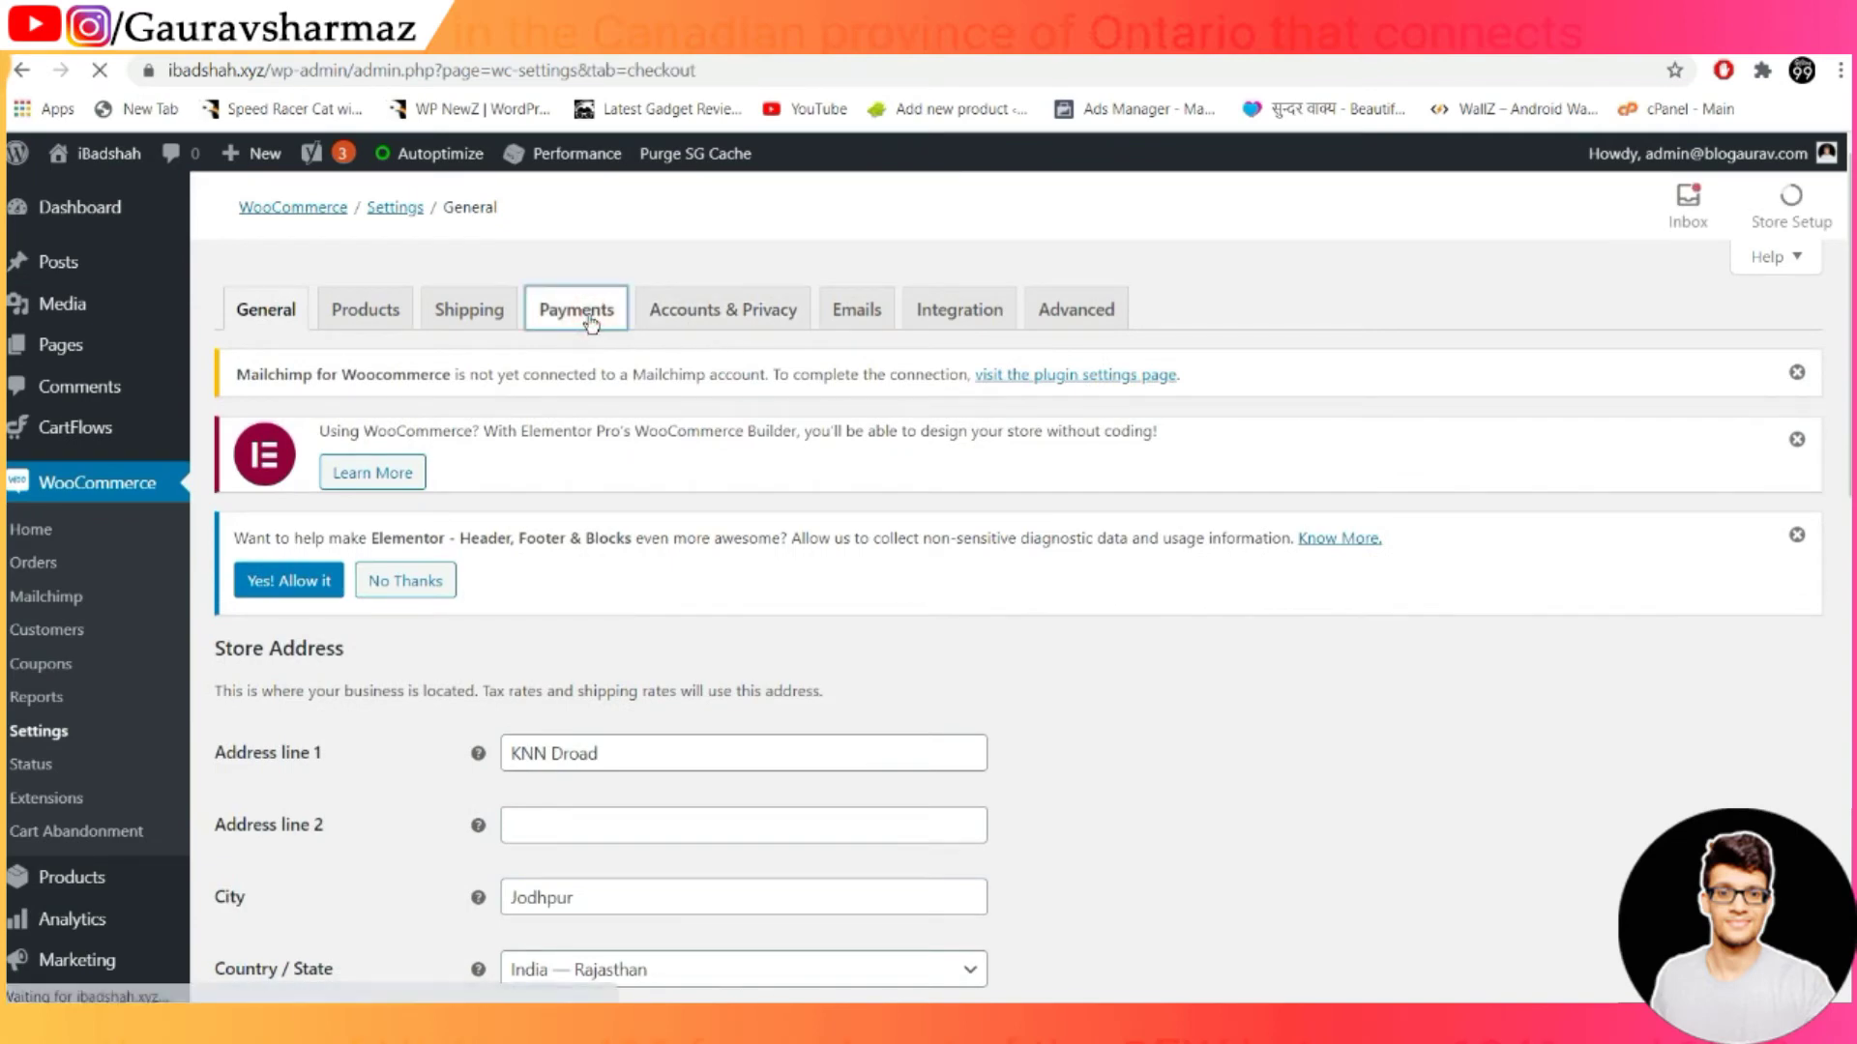
Open the setup page of the Paytm payment method and enable Paytm payments
scroll(674, 761, down, 5)
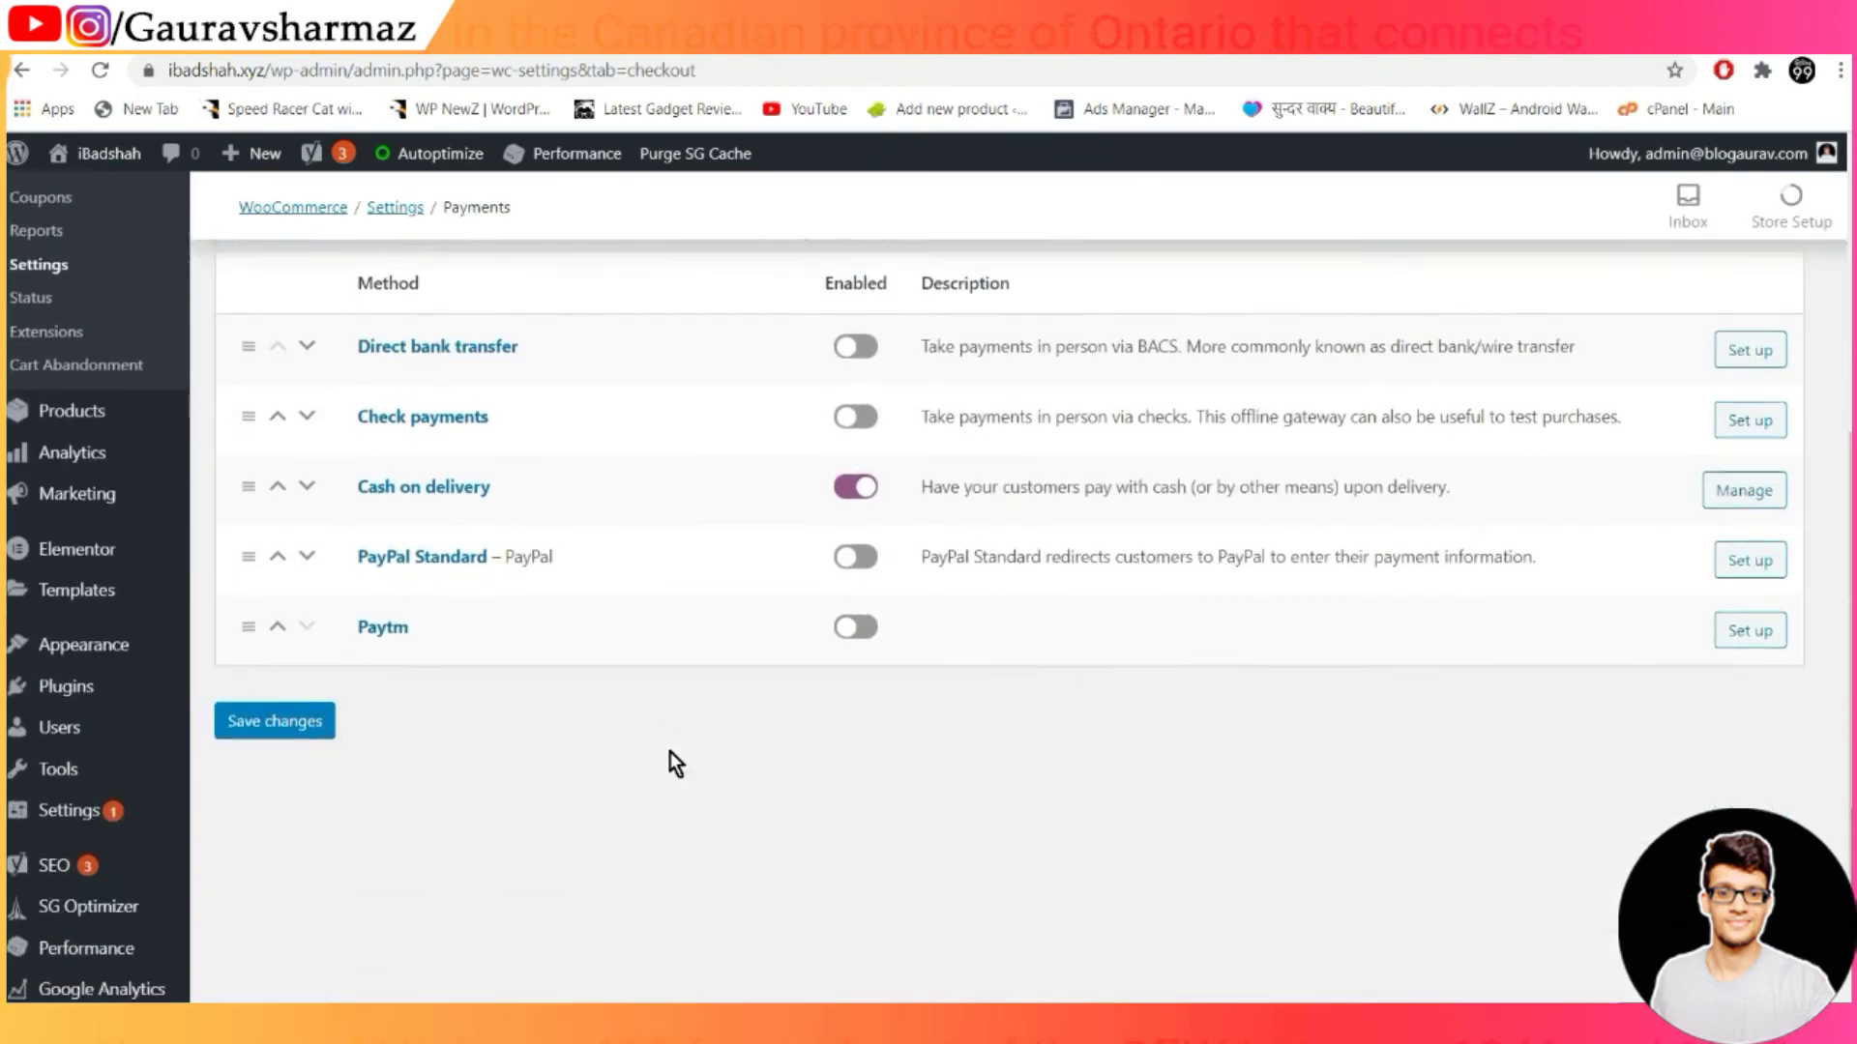
click(844, 587)
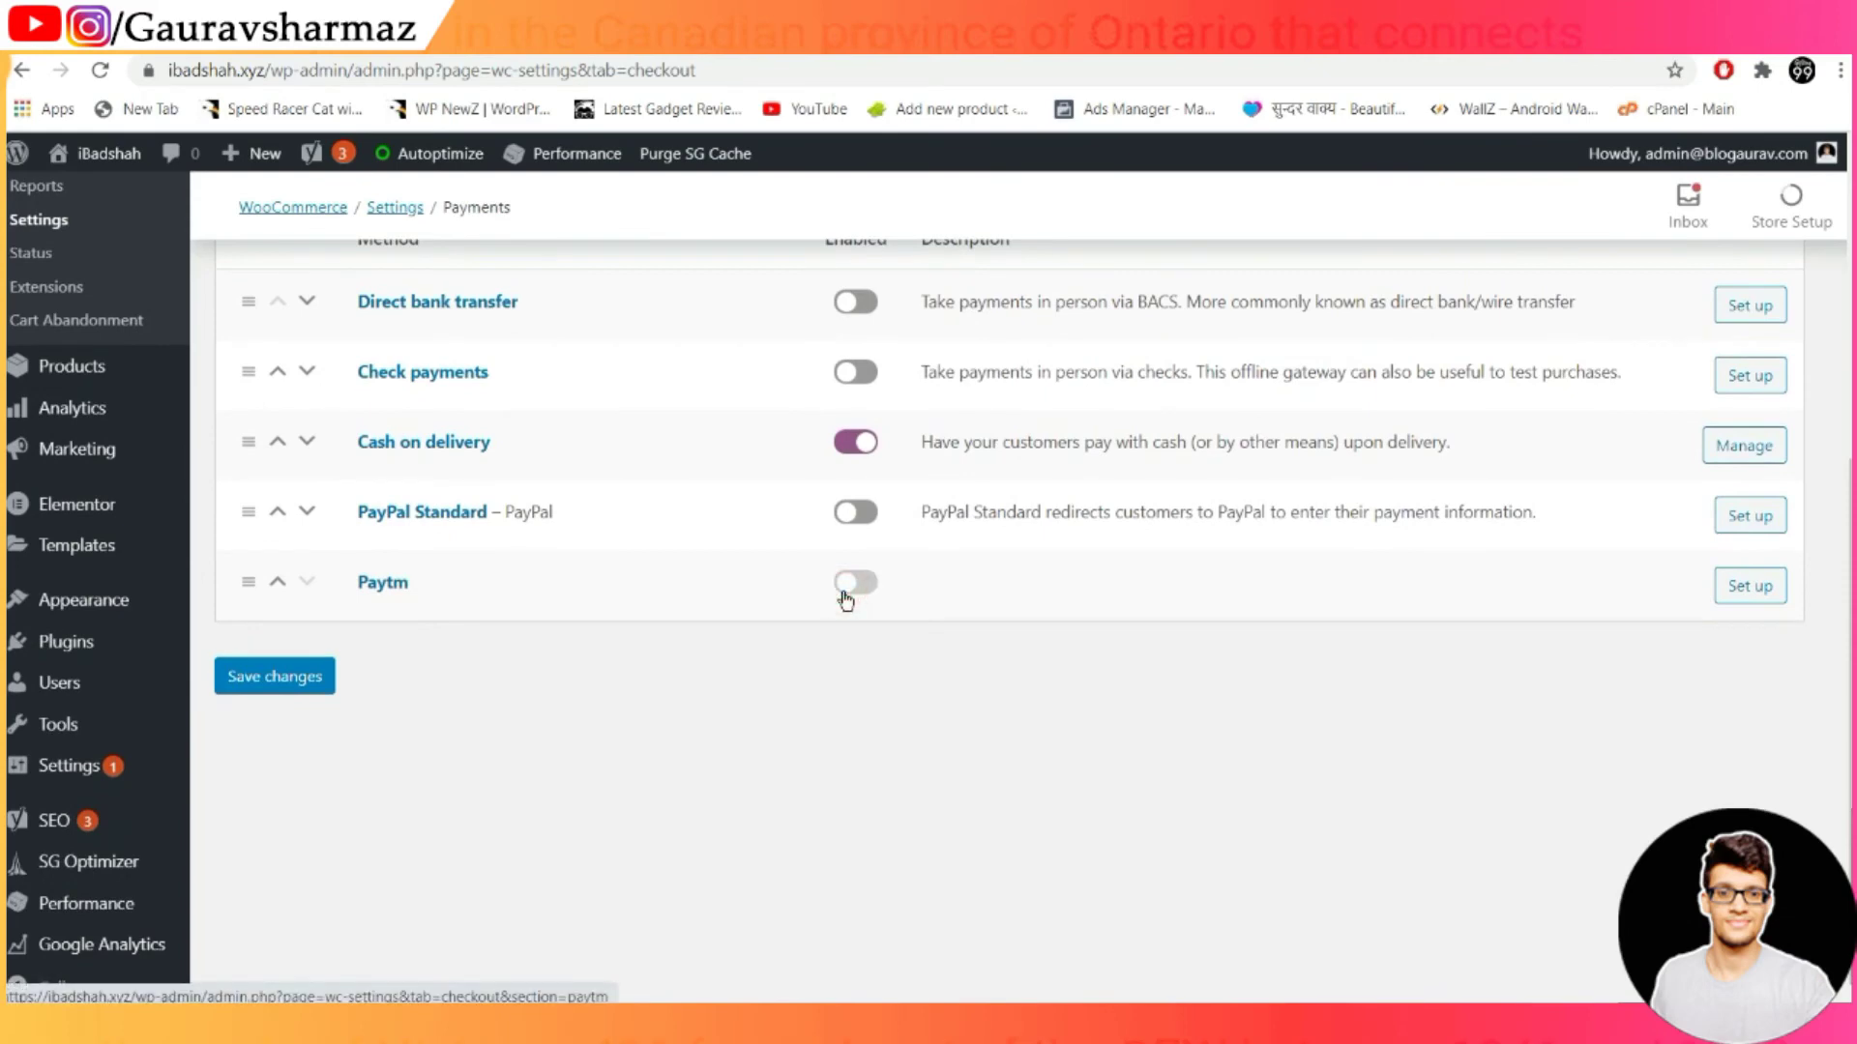
click(1758, 588)
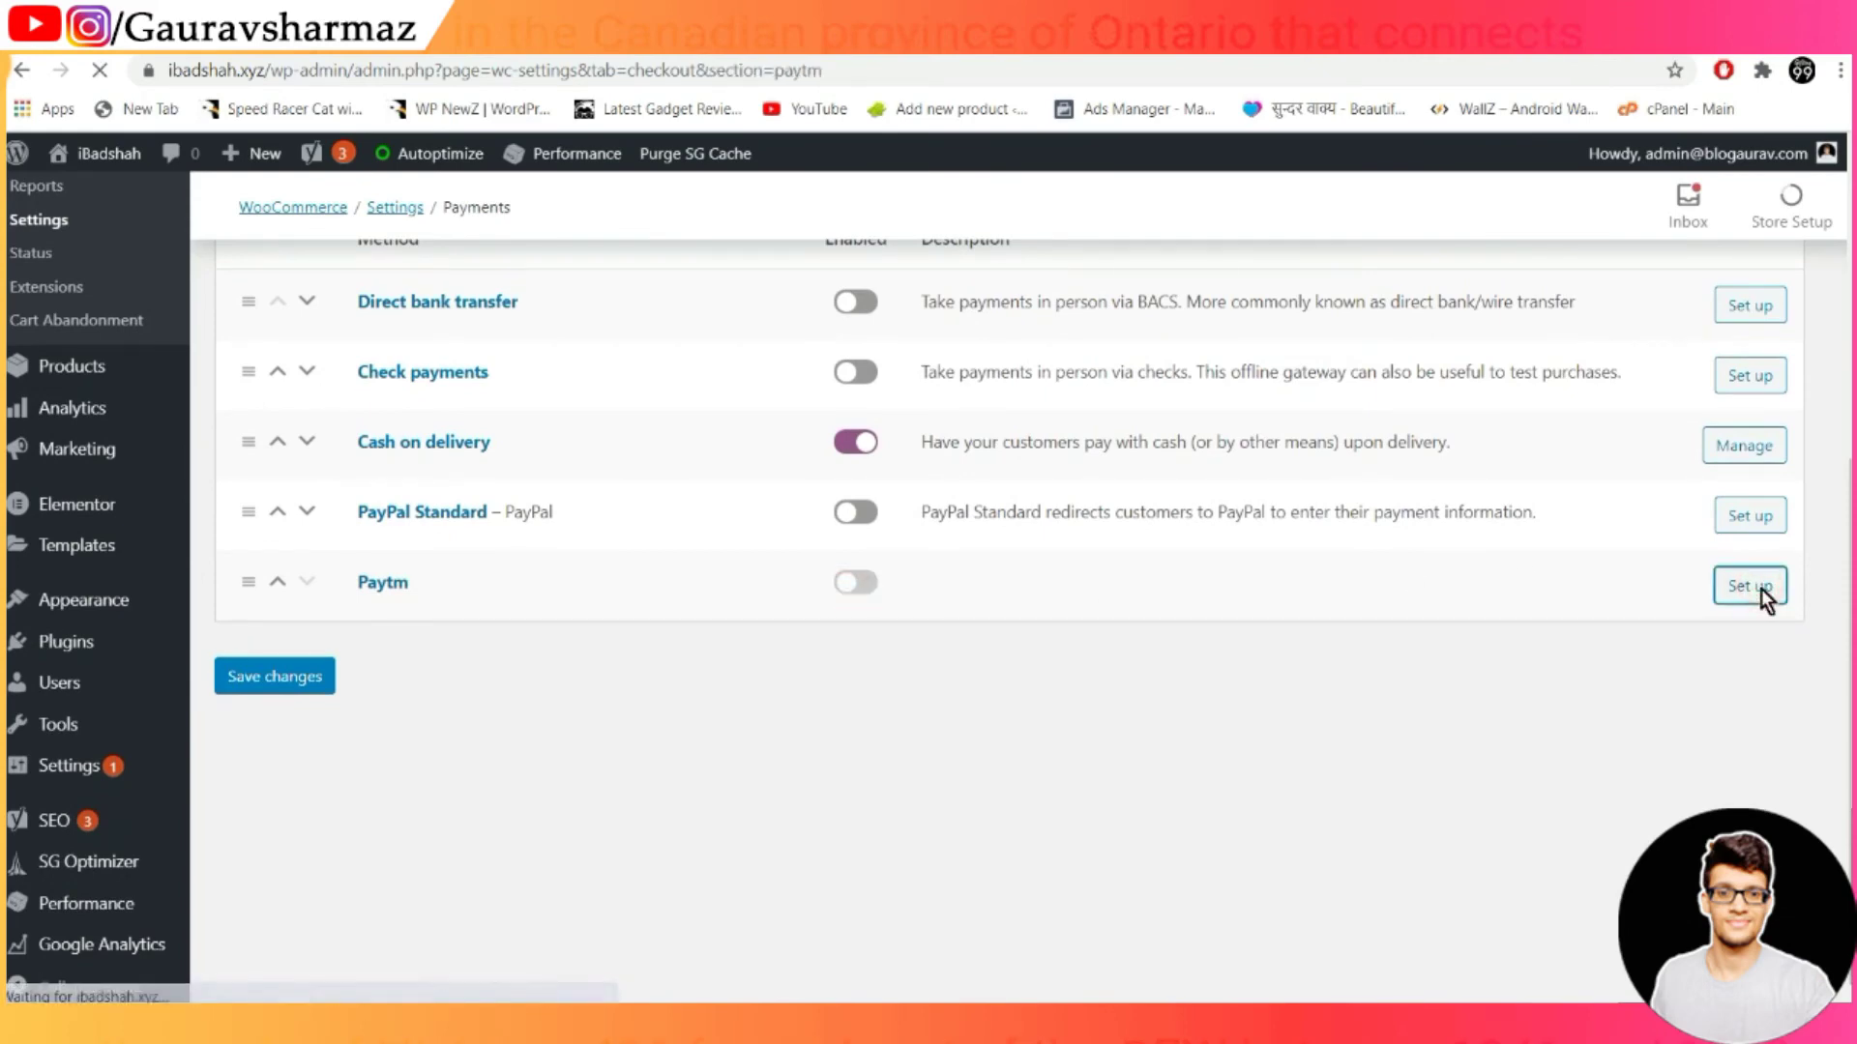
scroll(1187, 566, down, 5)
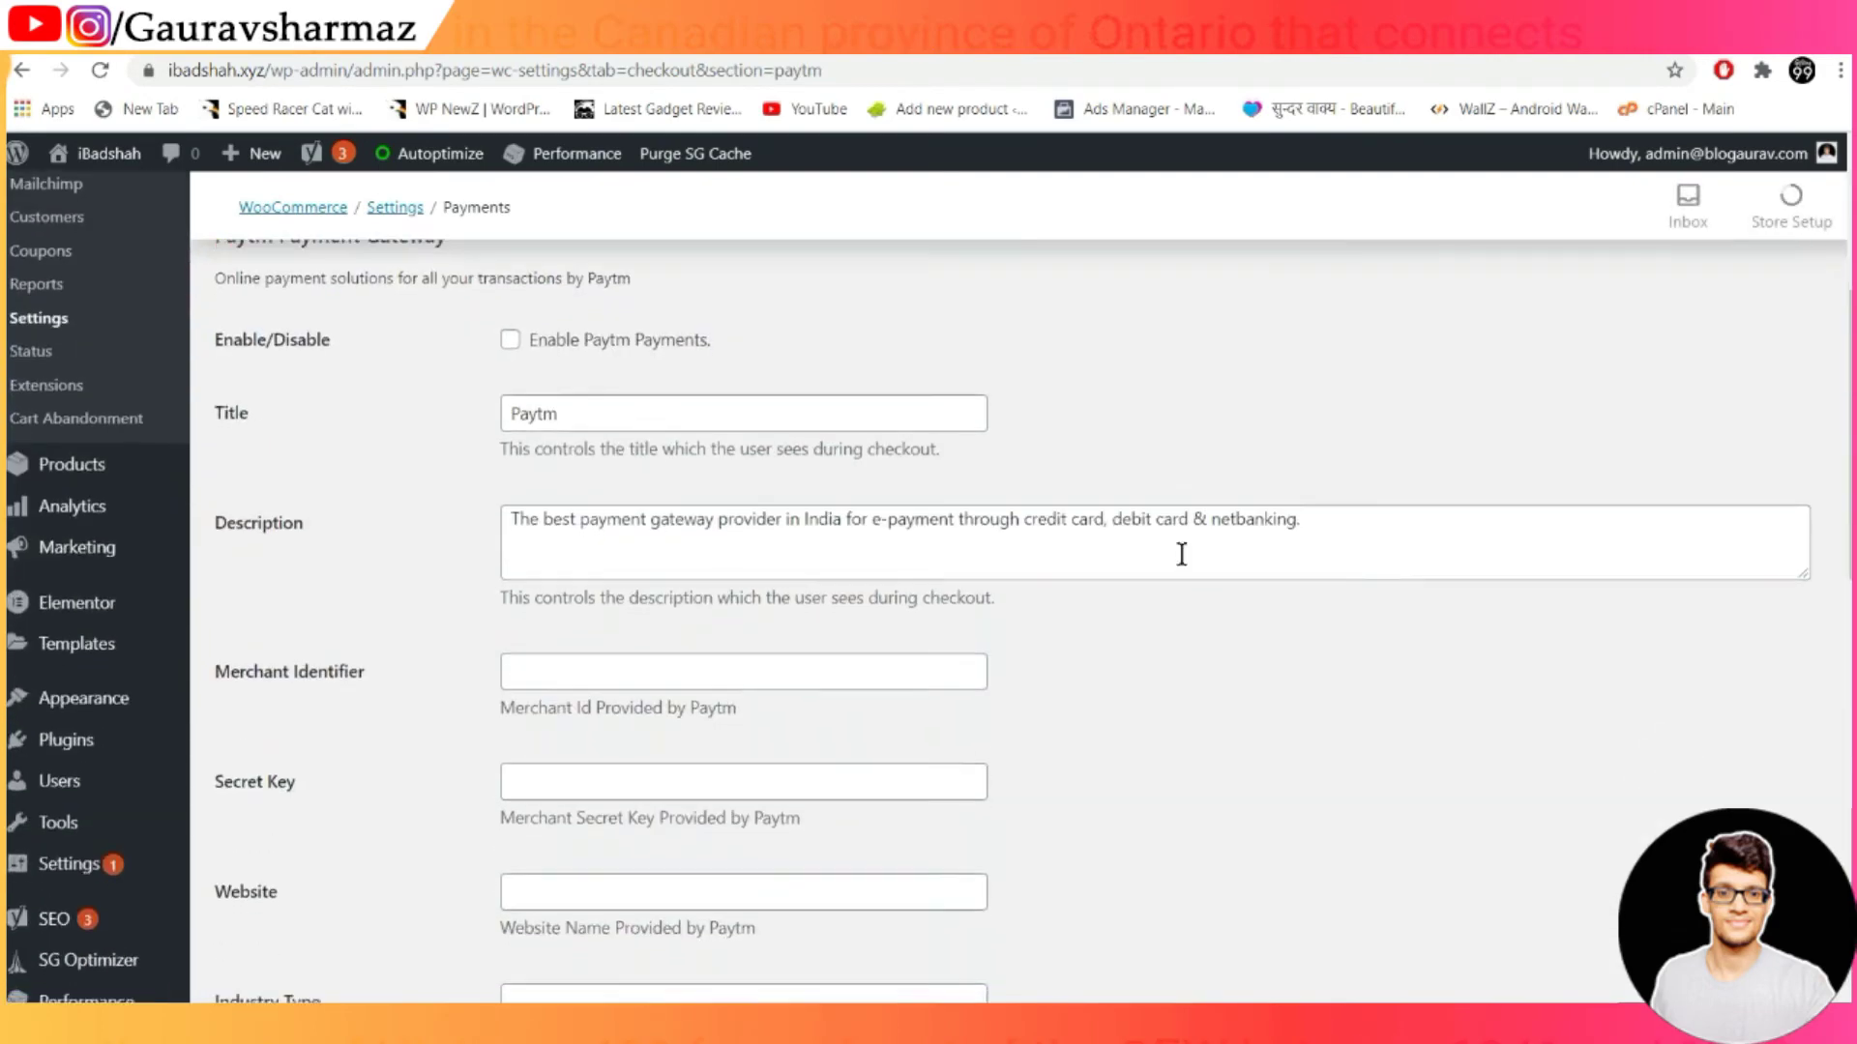
click(607, 322)
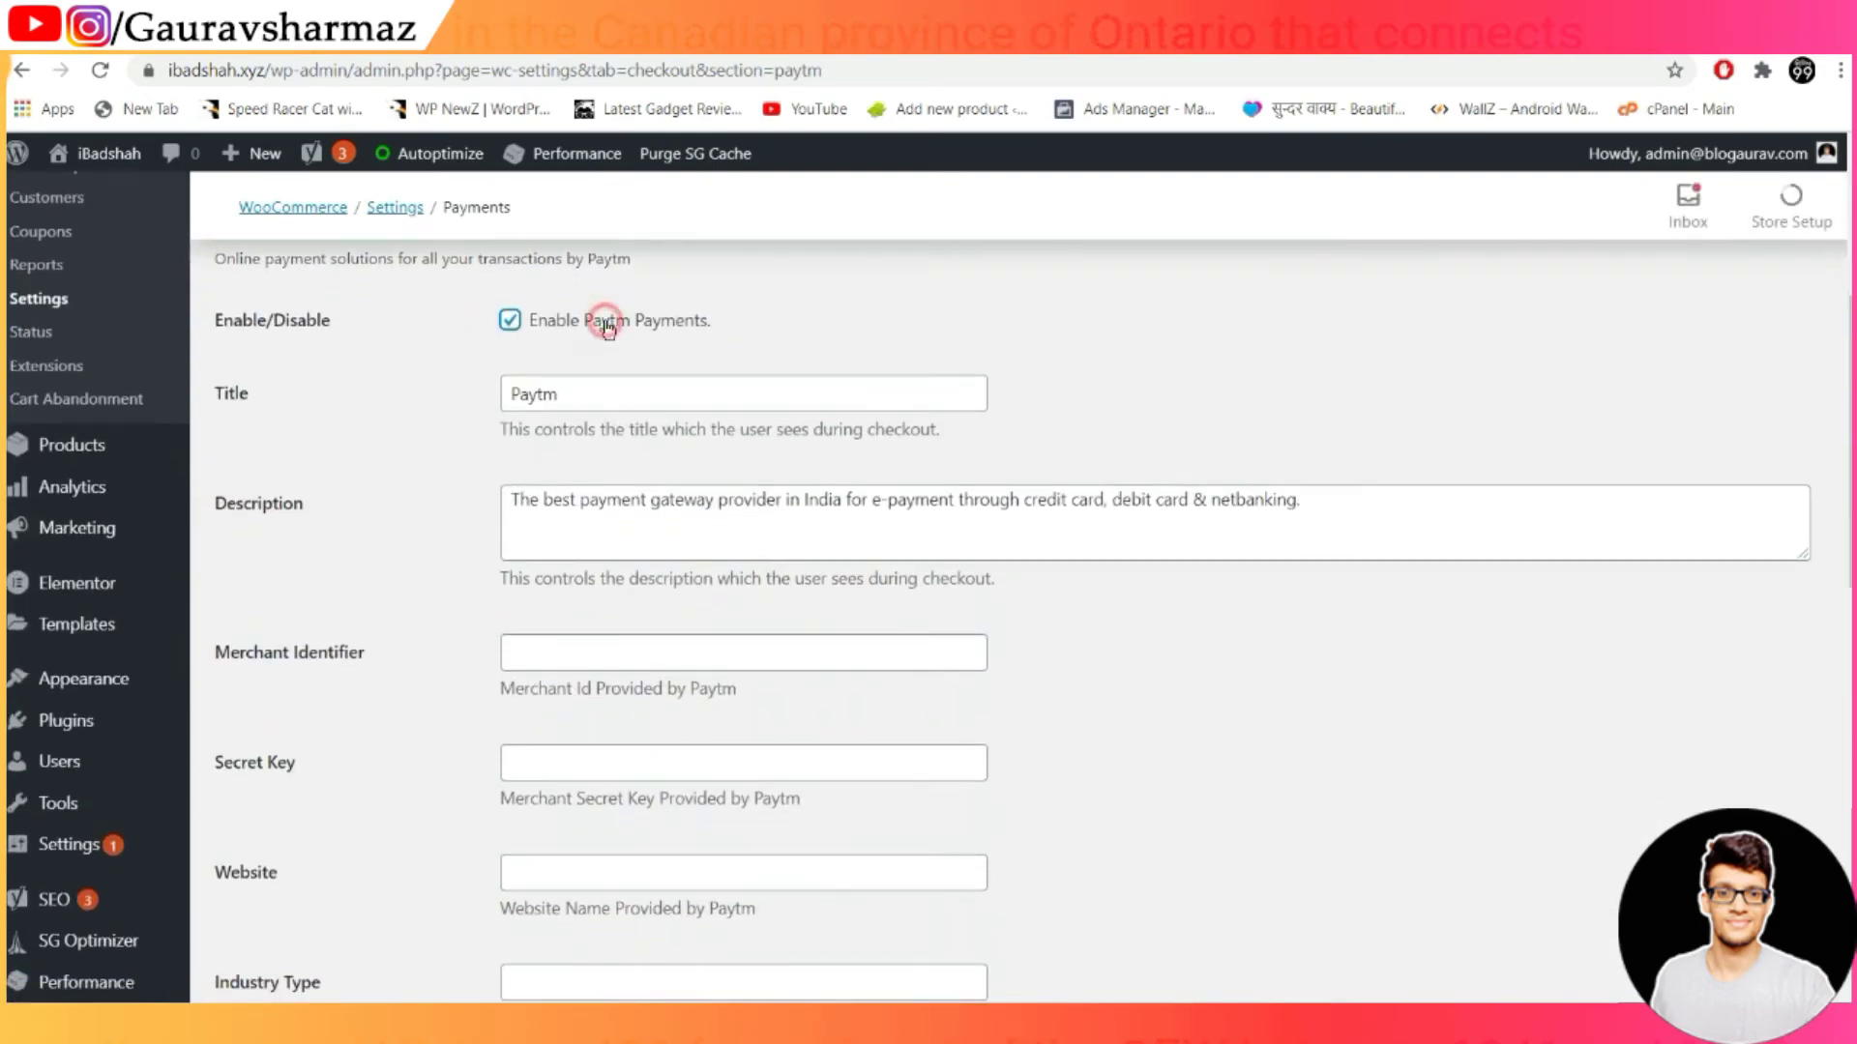
click(577, 394)
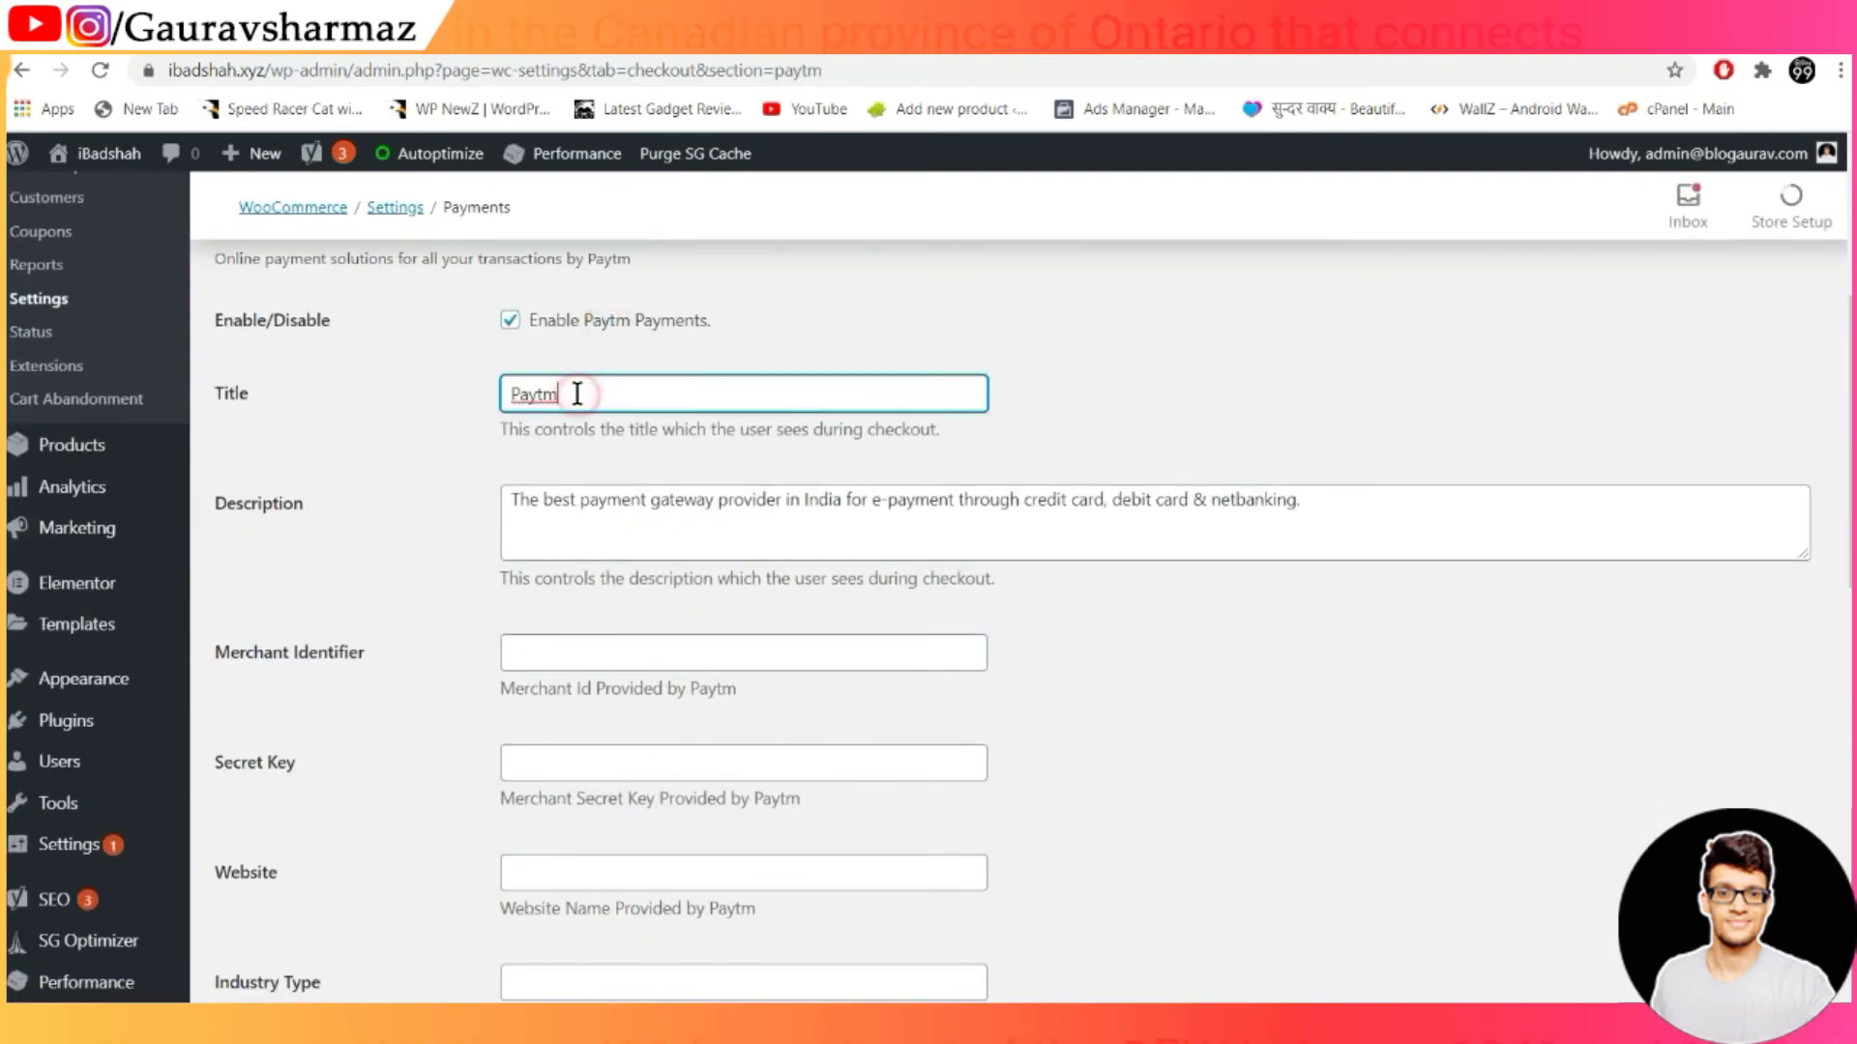
click(532, 503)
click(545, 651)
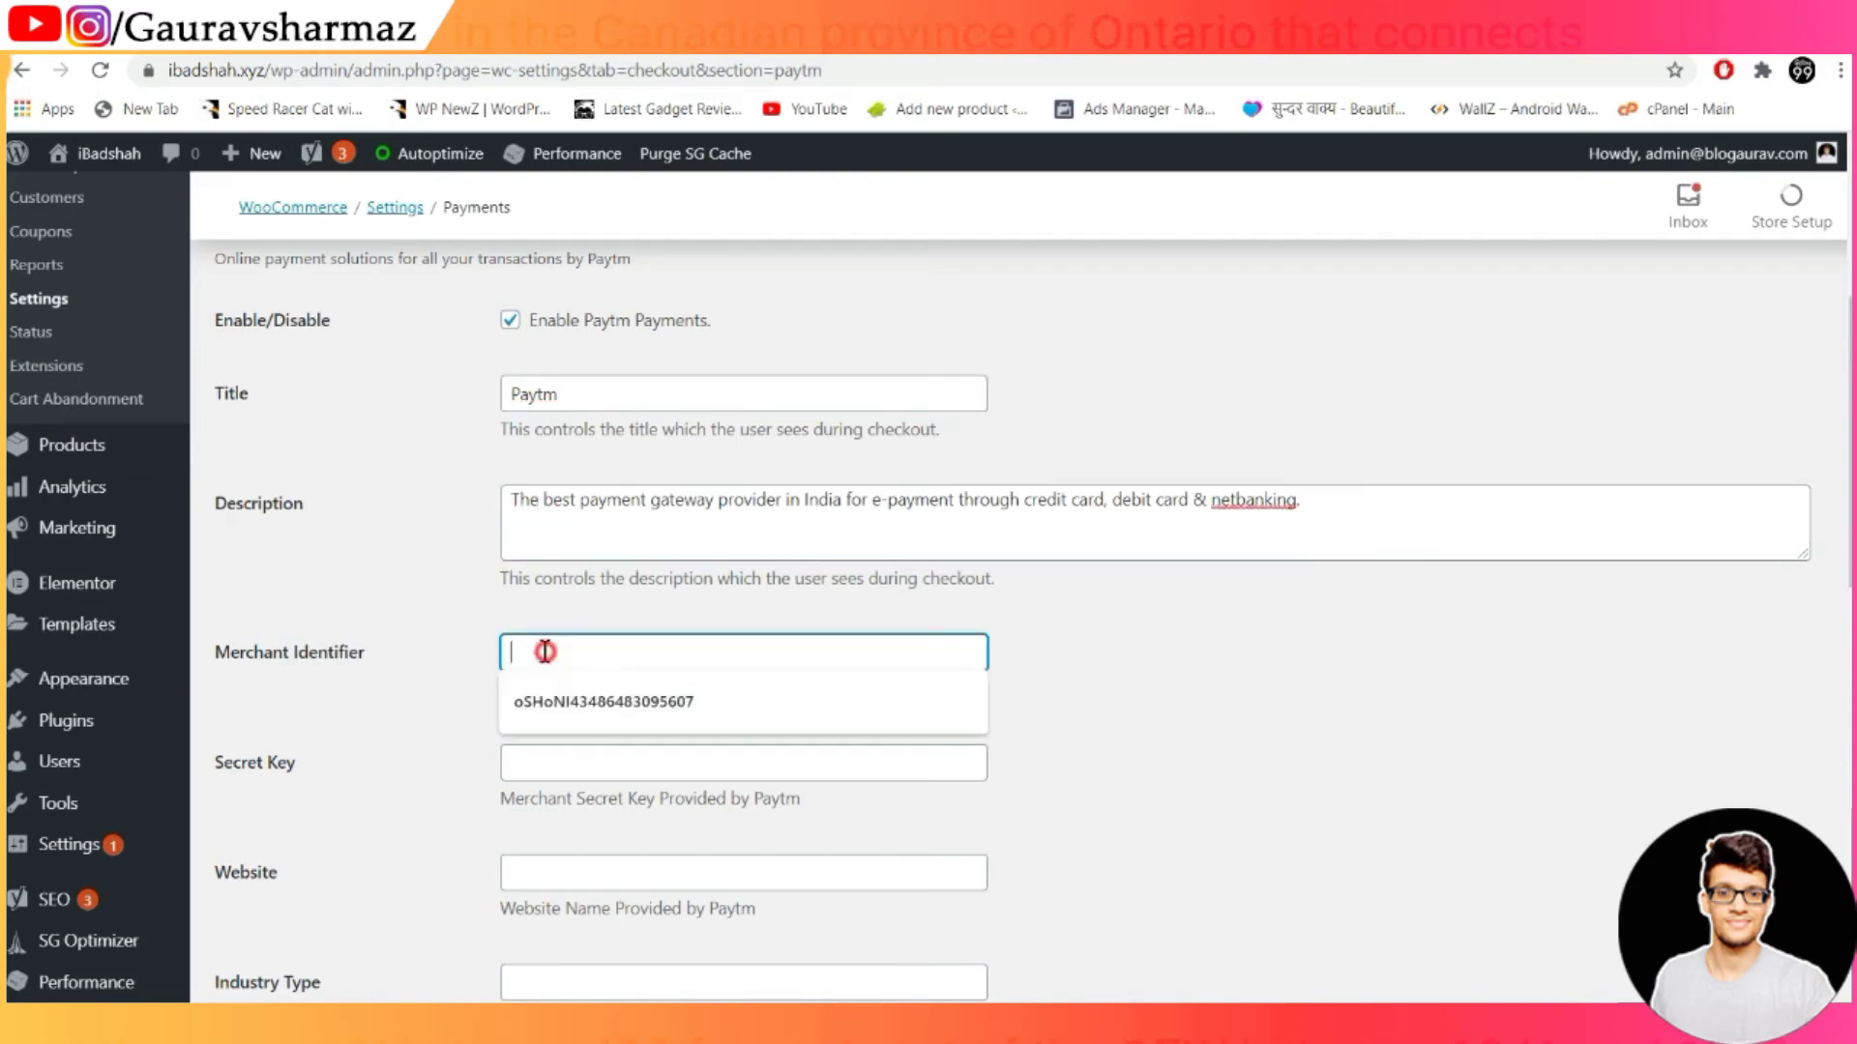
Switch to the Paytm Business dashboard and open the production API details on its API keys page
key(ctrl+Tab)
scroll(1048, 484, down, 5)
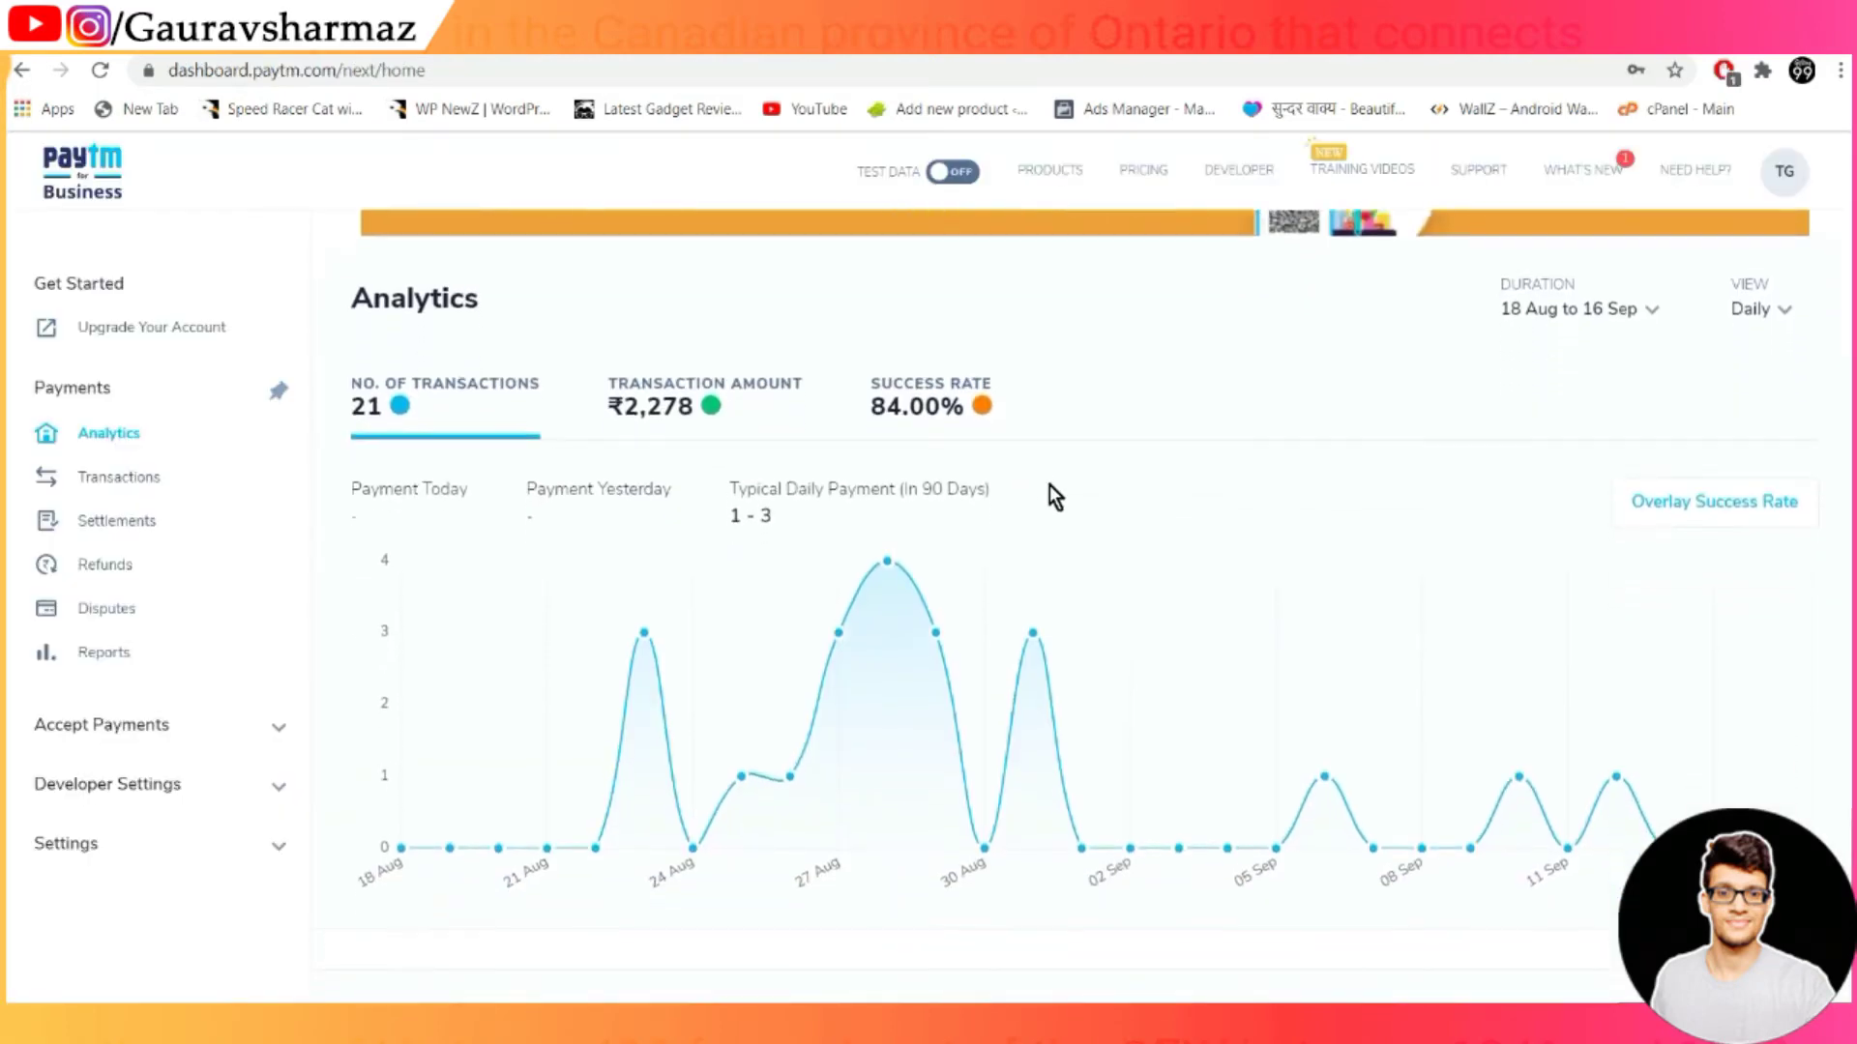
scroll(1048, 485, up, 5)
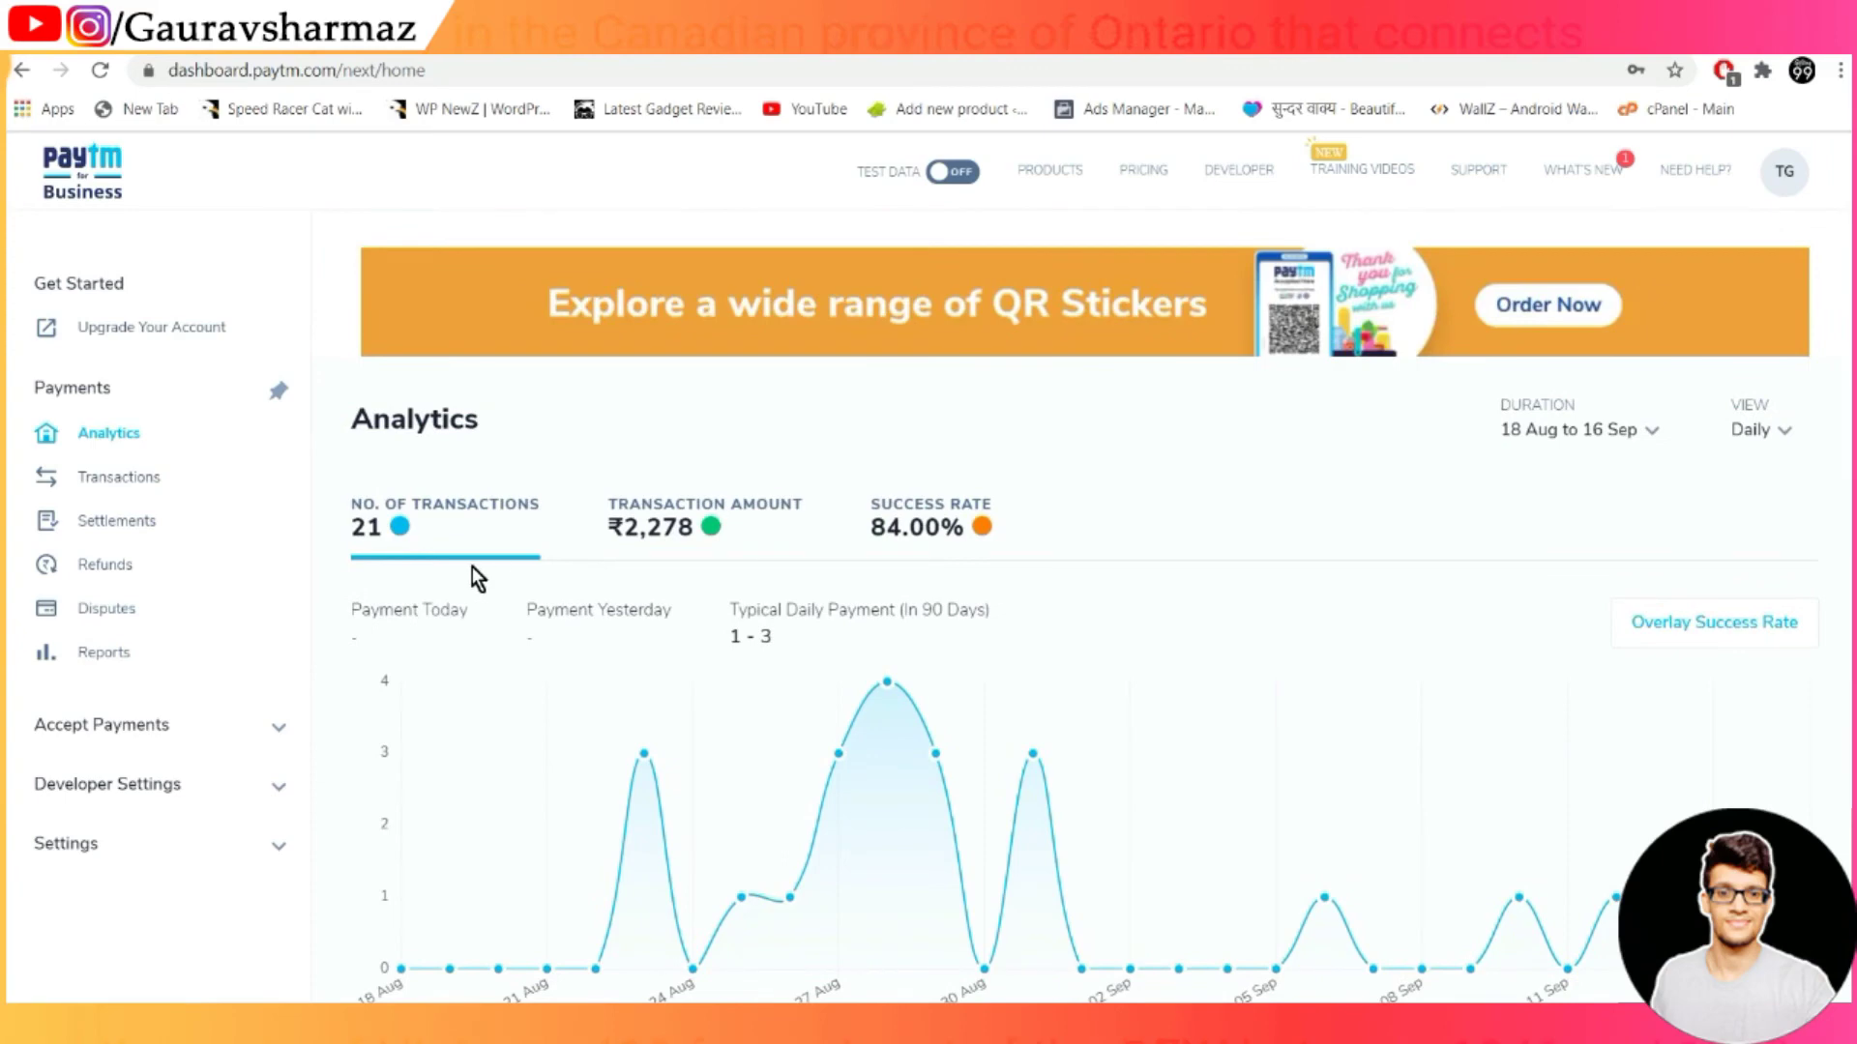
click(124, 783)
scroll(116, 779, down, 1)
click(118, 745)
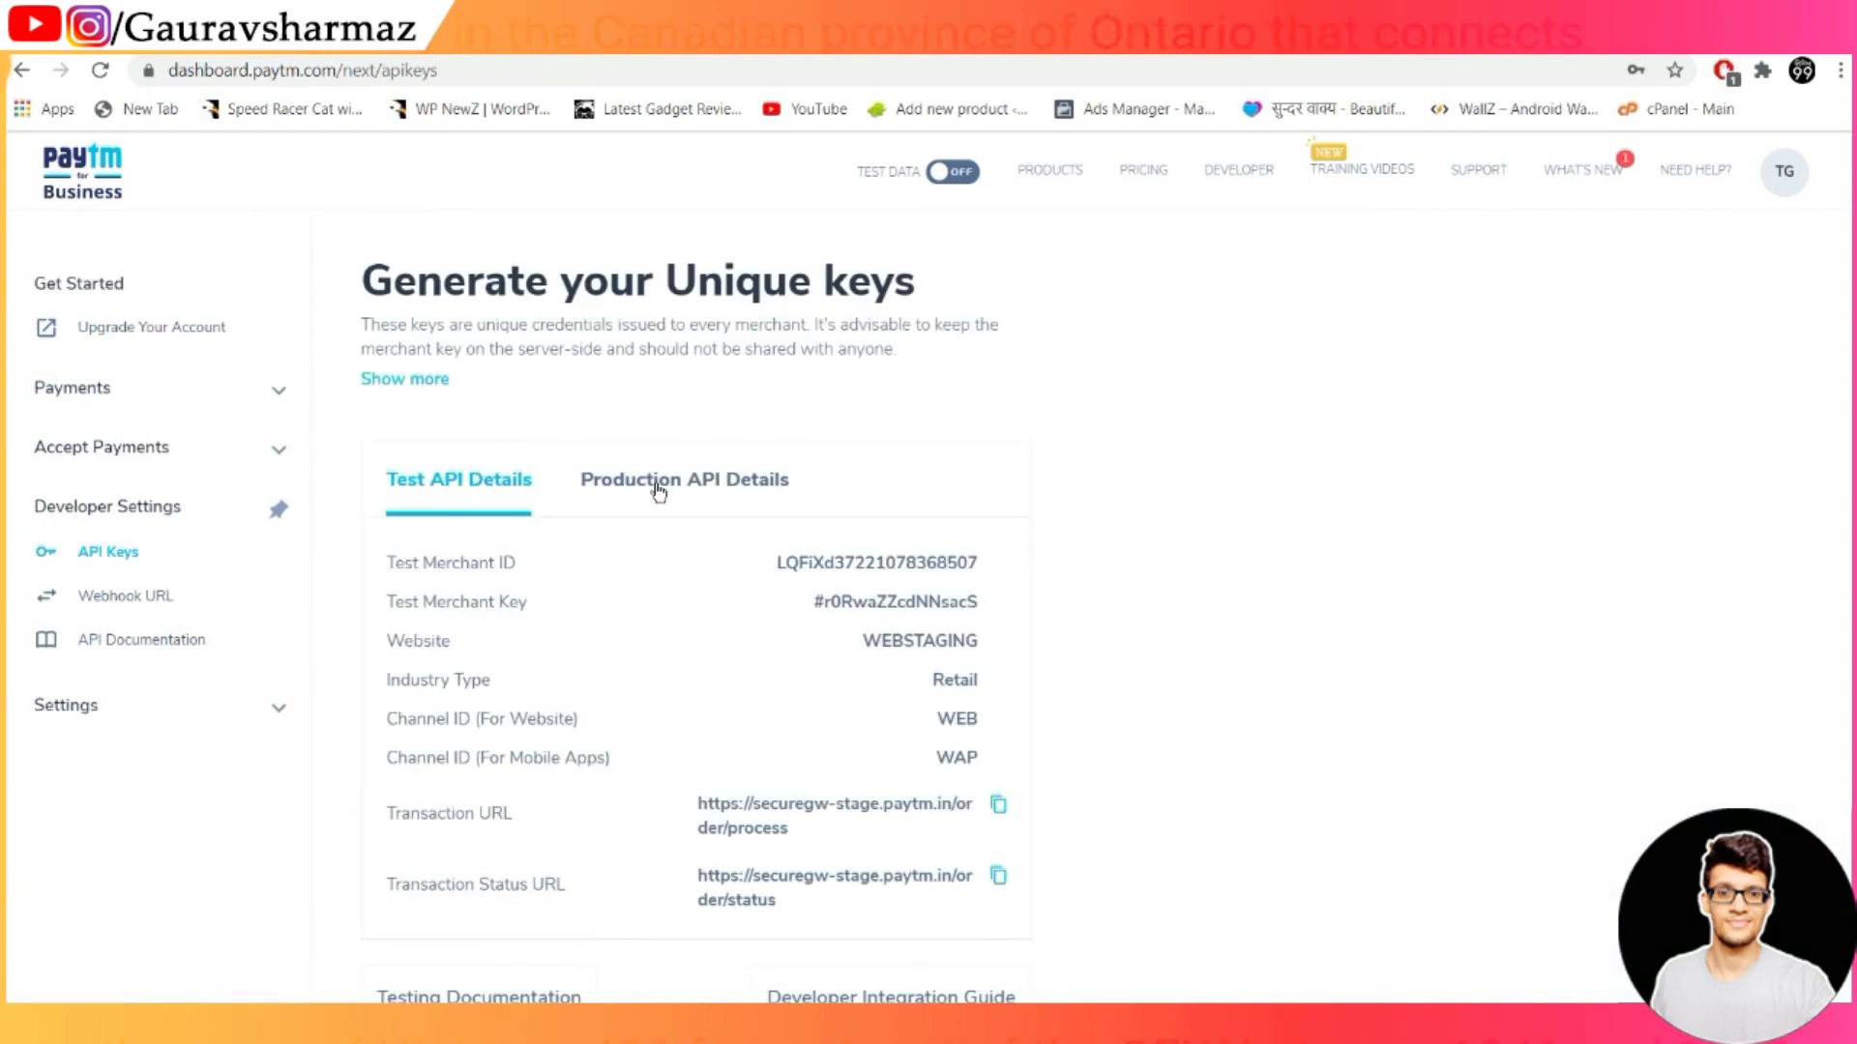
click(643, 501)
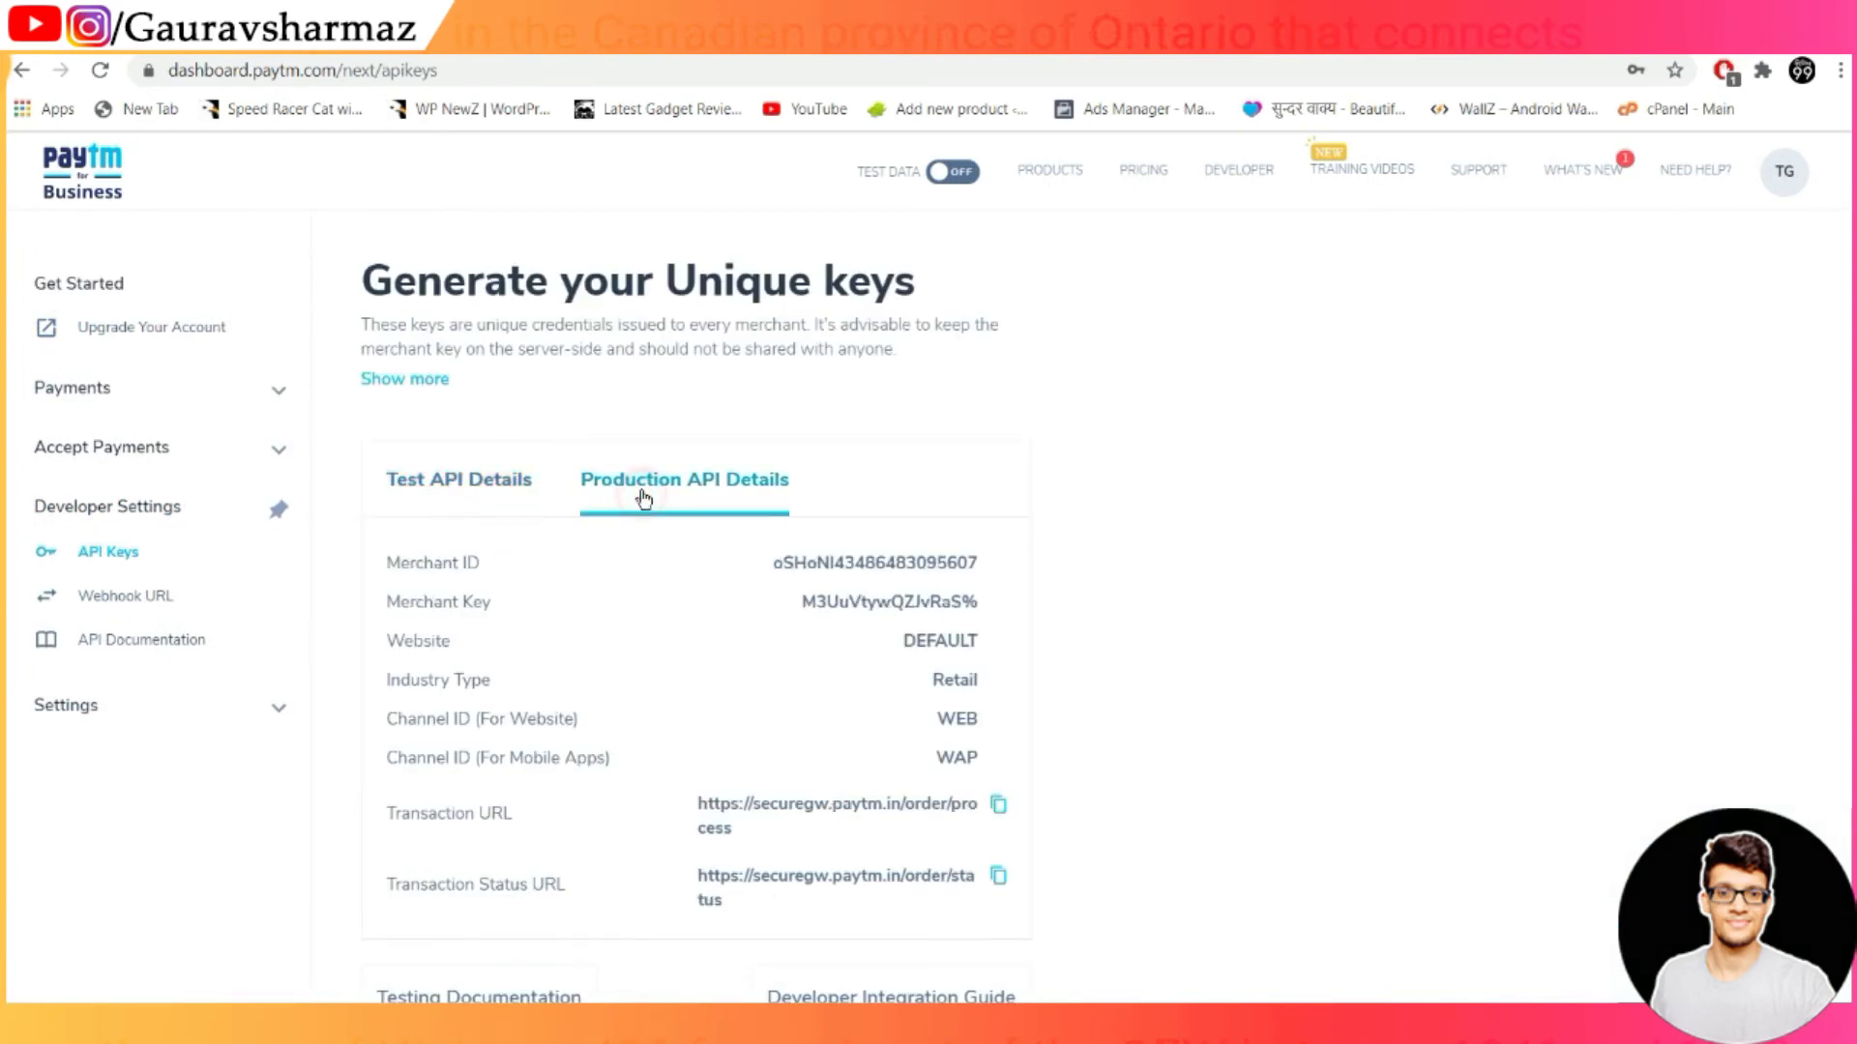
drag(983, 572, 723, 583)
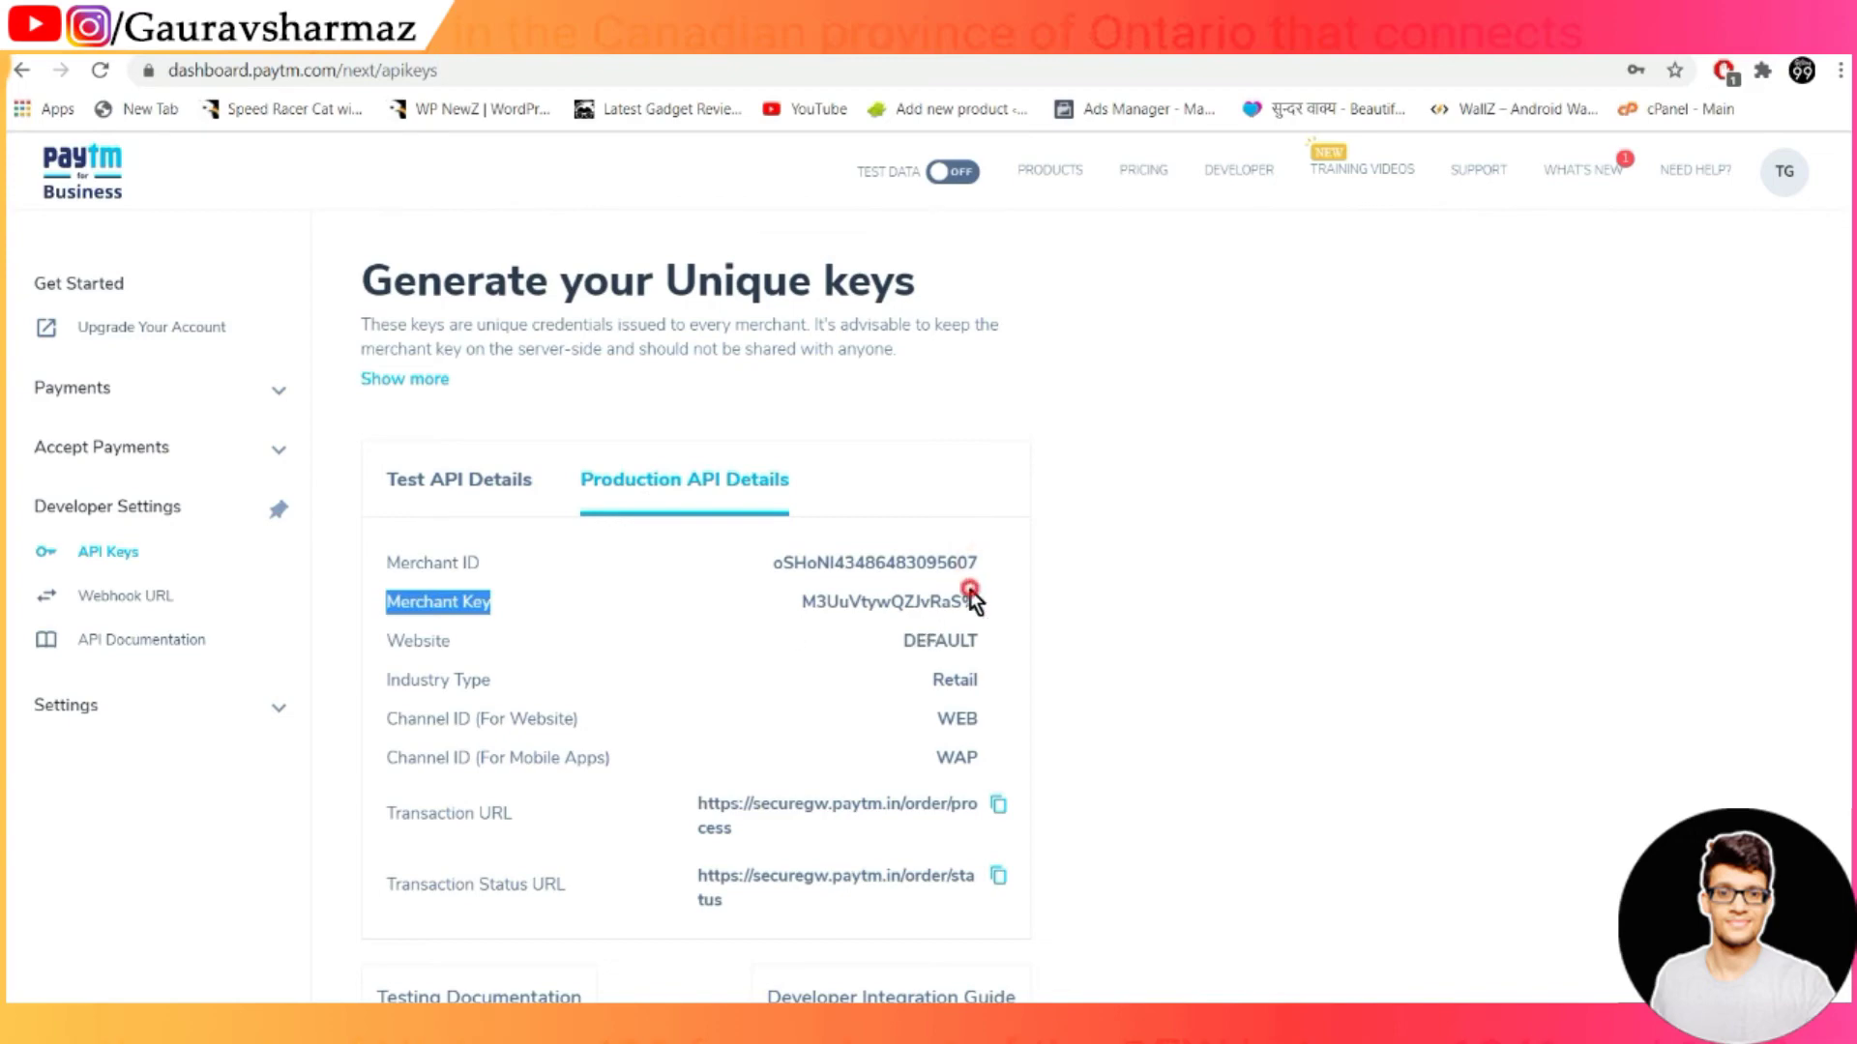
click(1007, 648)
drag(938, 679, 976, 774)
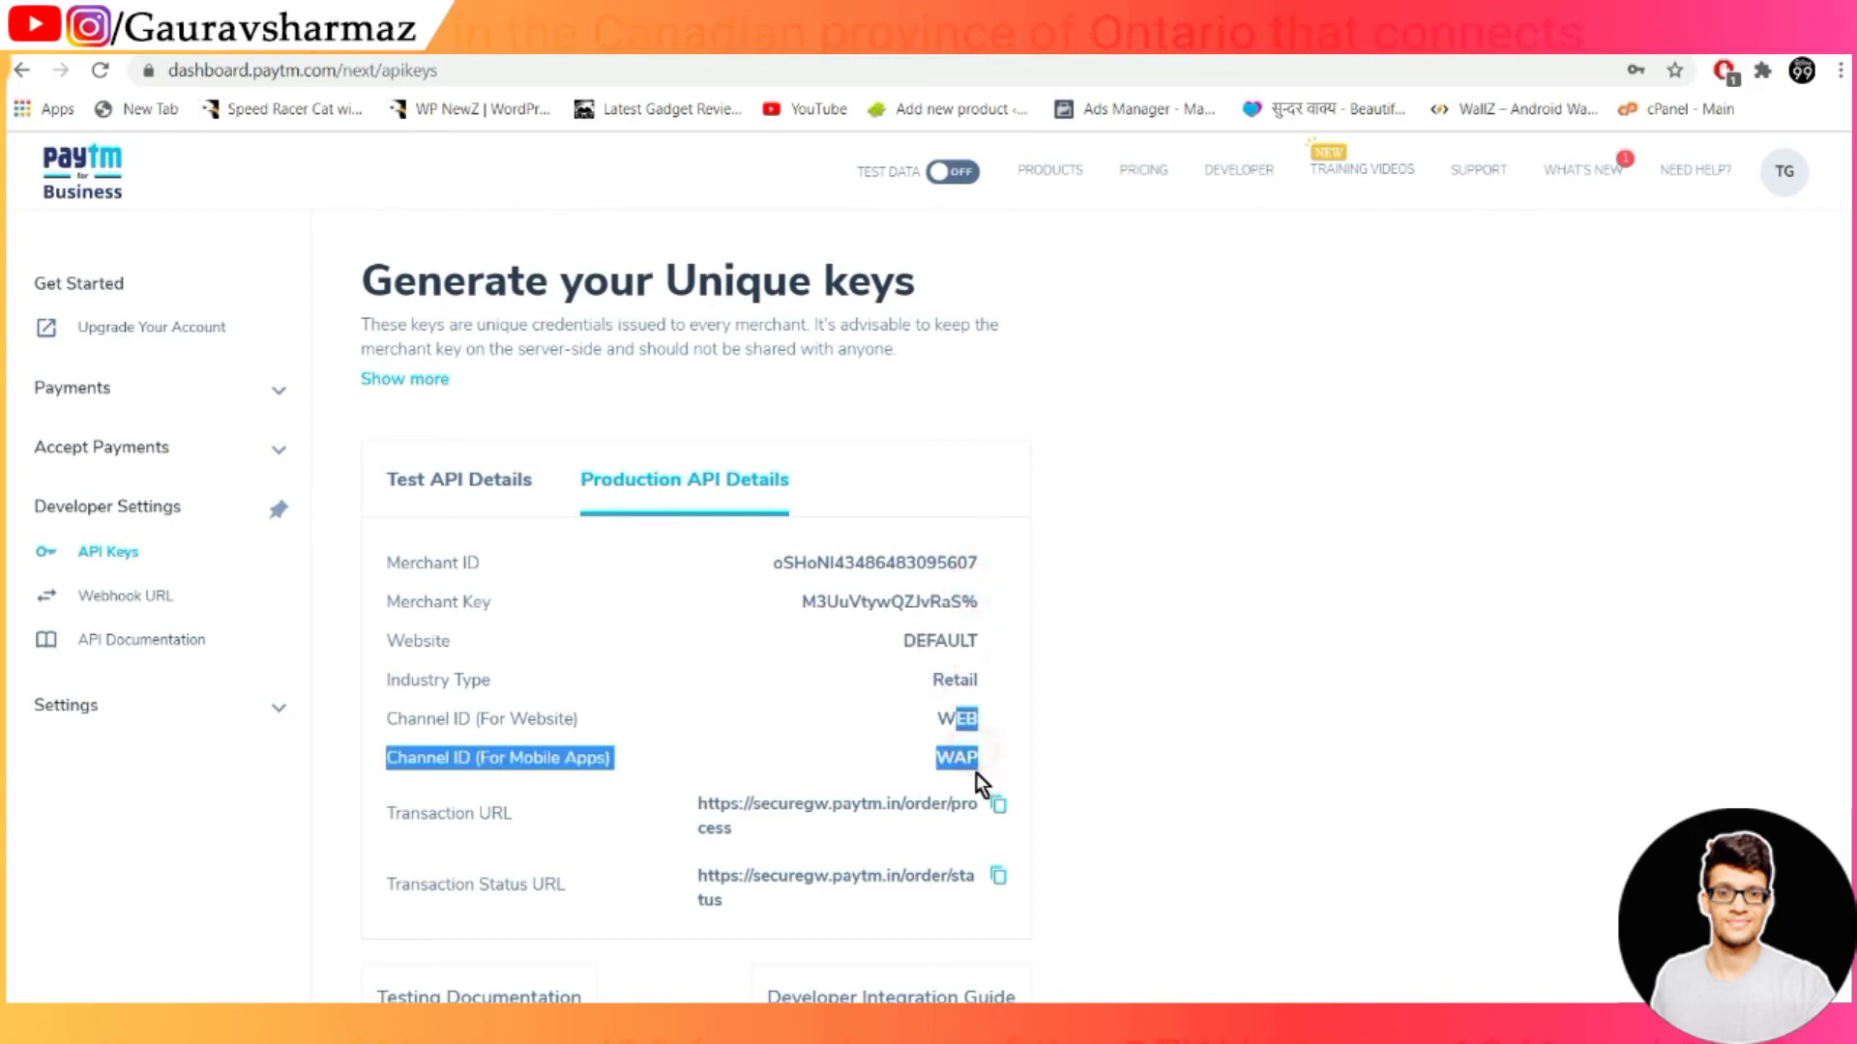
scroll(977, 773, down, 3)
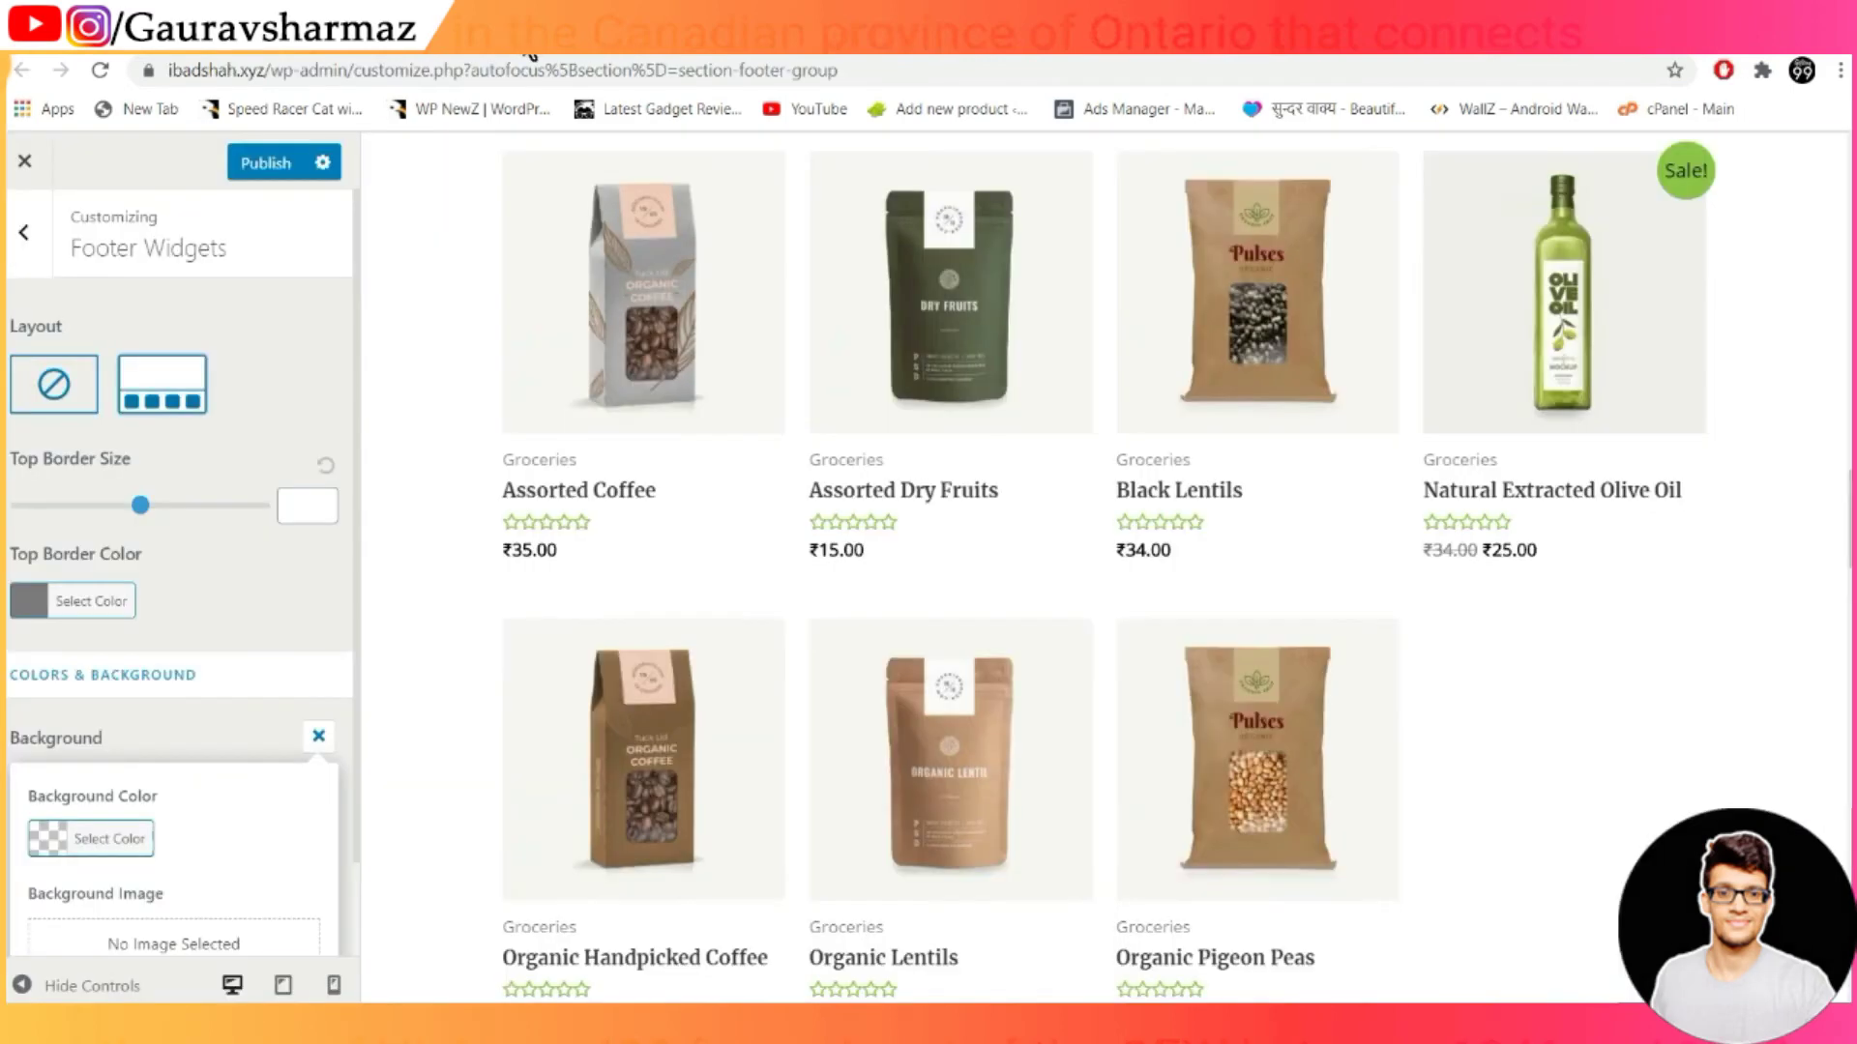
Close the Customizer page with the footer widget settings, discarding its unsaved changes
click(531, 54)
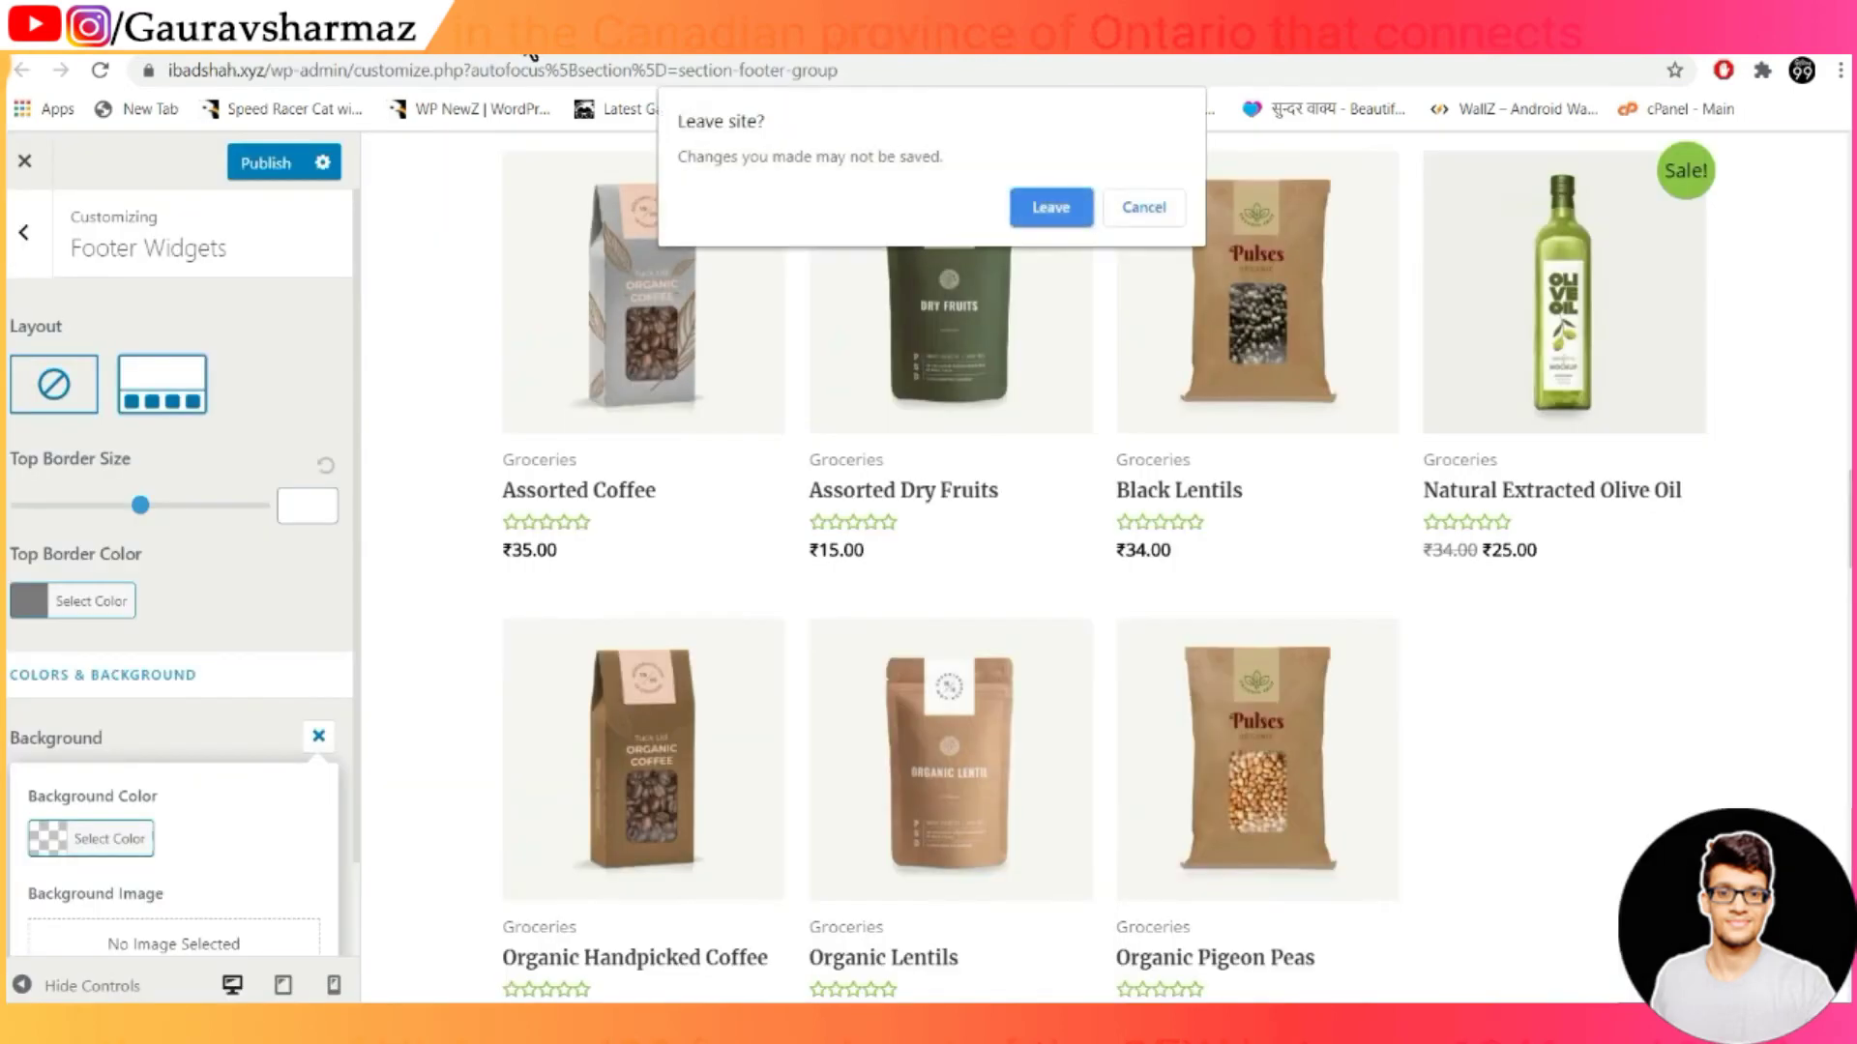
click(1049, 207)
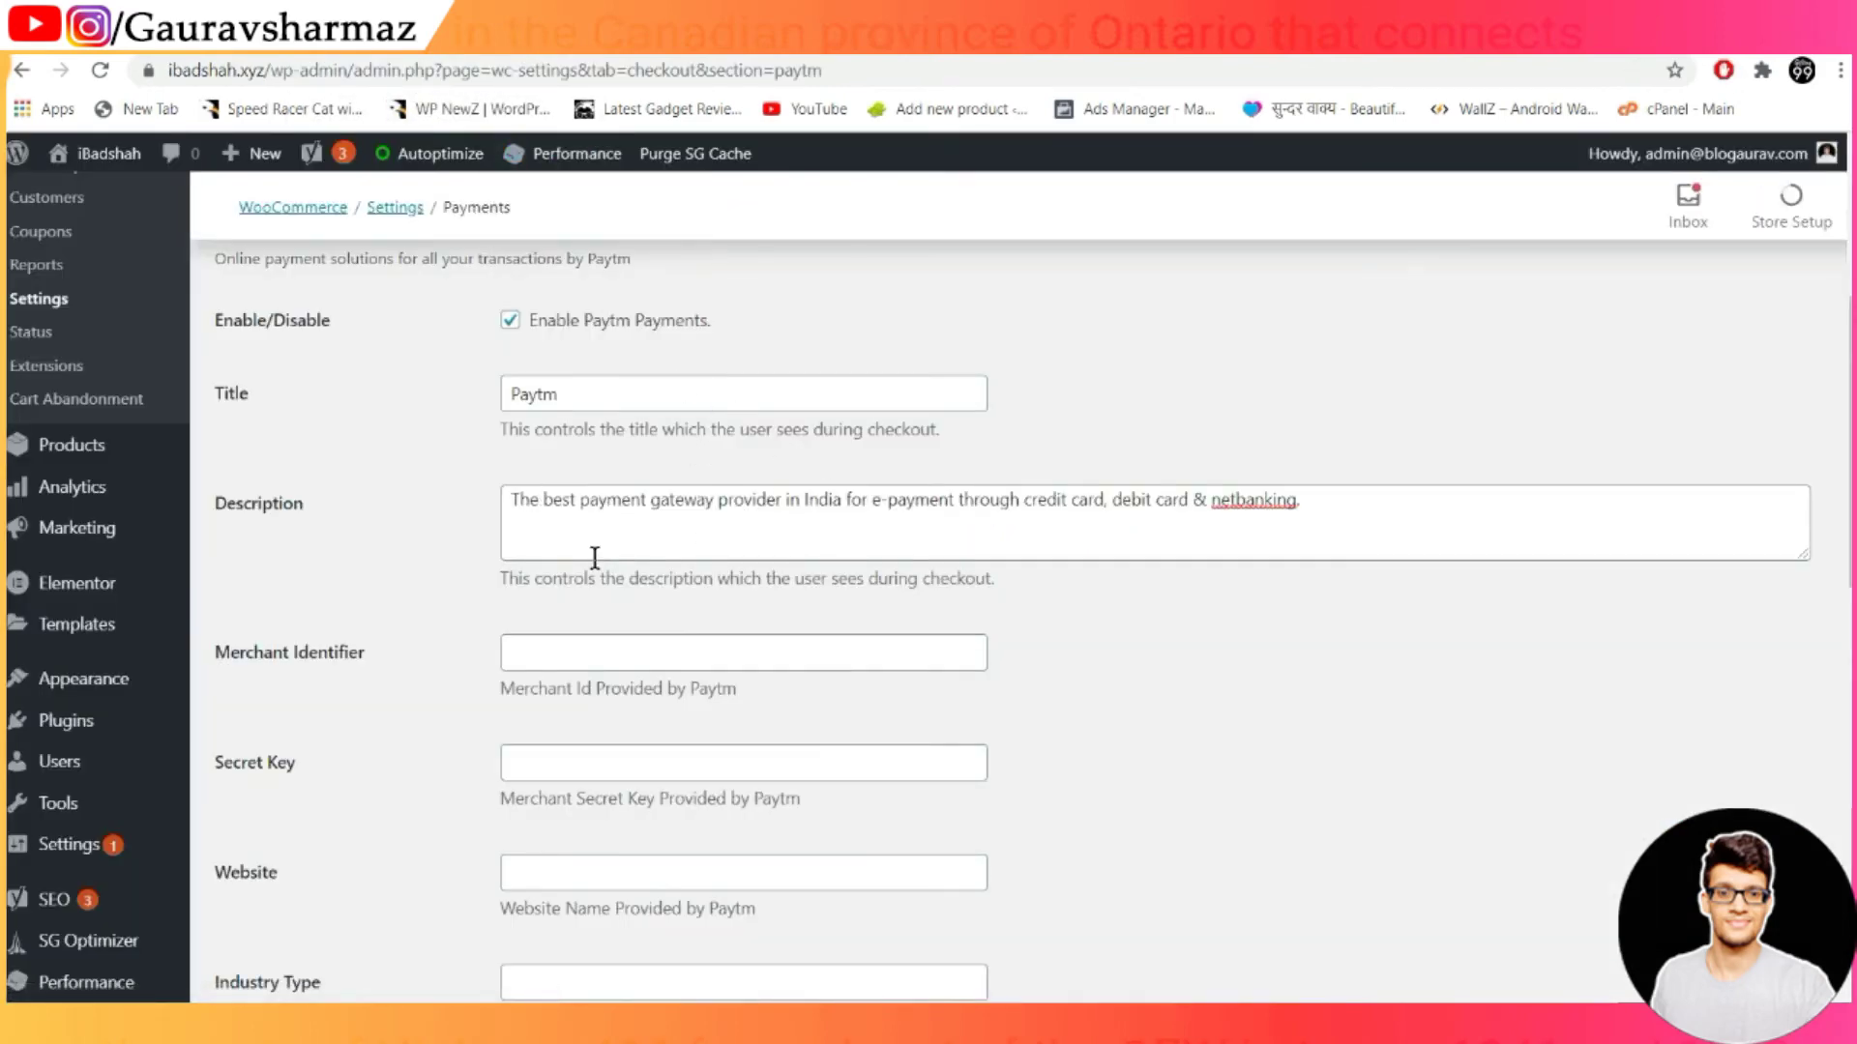
Copy the production merchant ID from the Paytm dashboard into the Merchant Identifier field of the WooCommerce Paytm settings
click(551, 651)
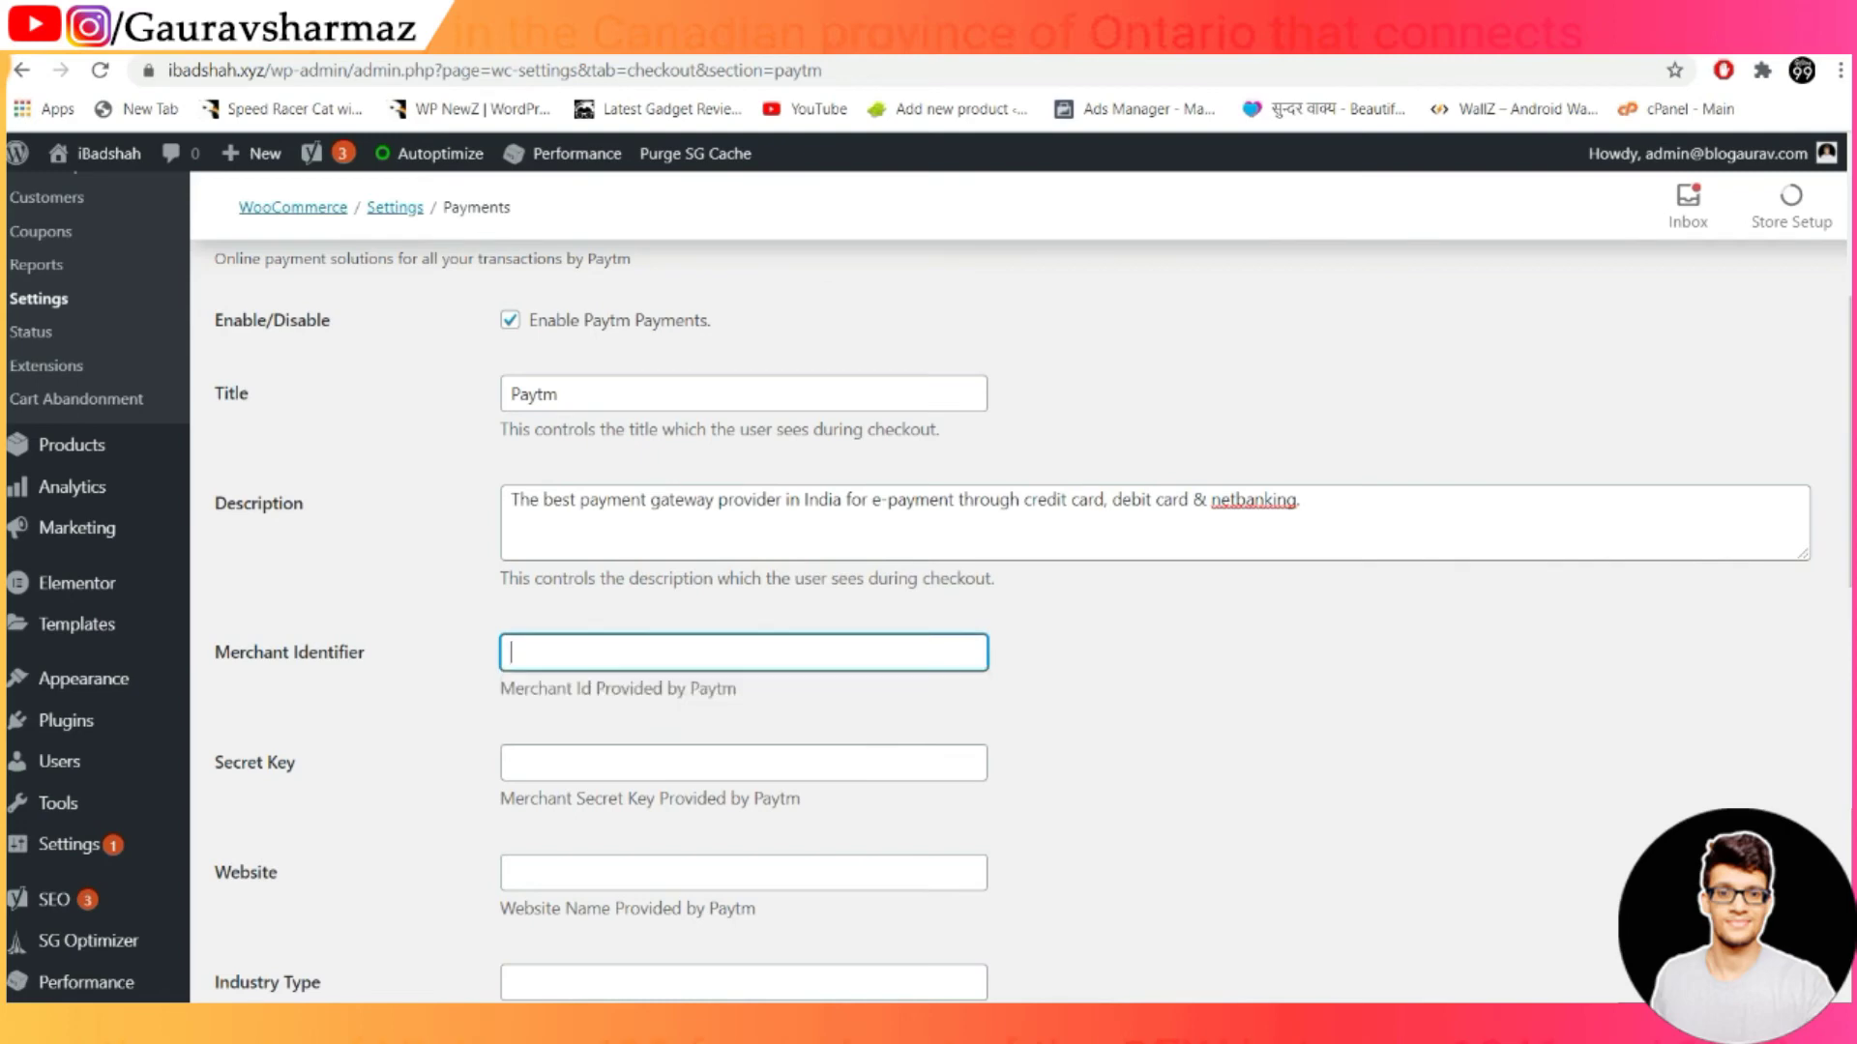
key(ctrl+Tab)
click(792, 302)
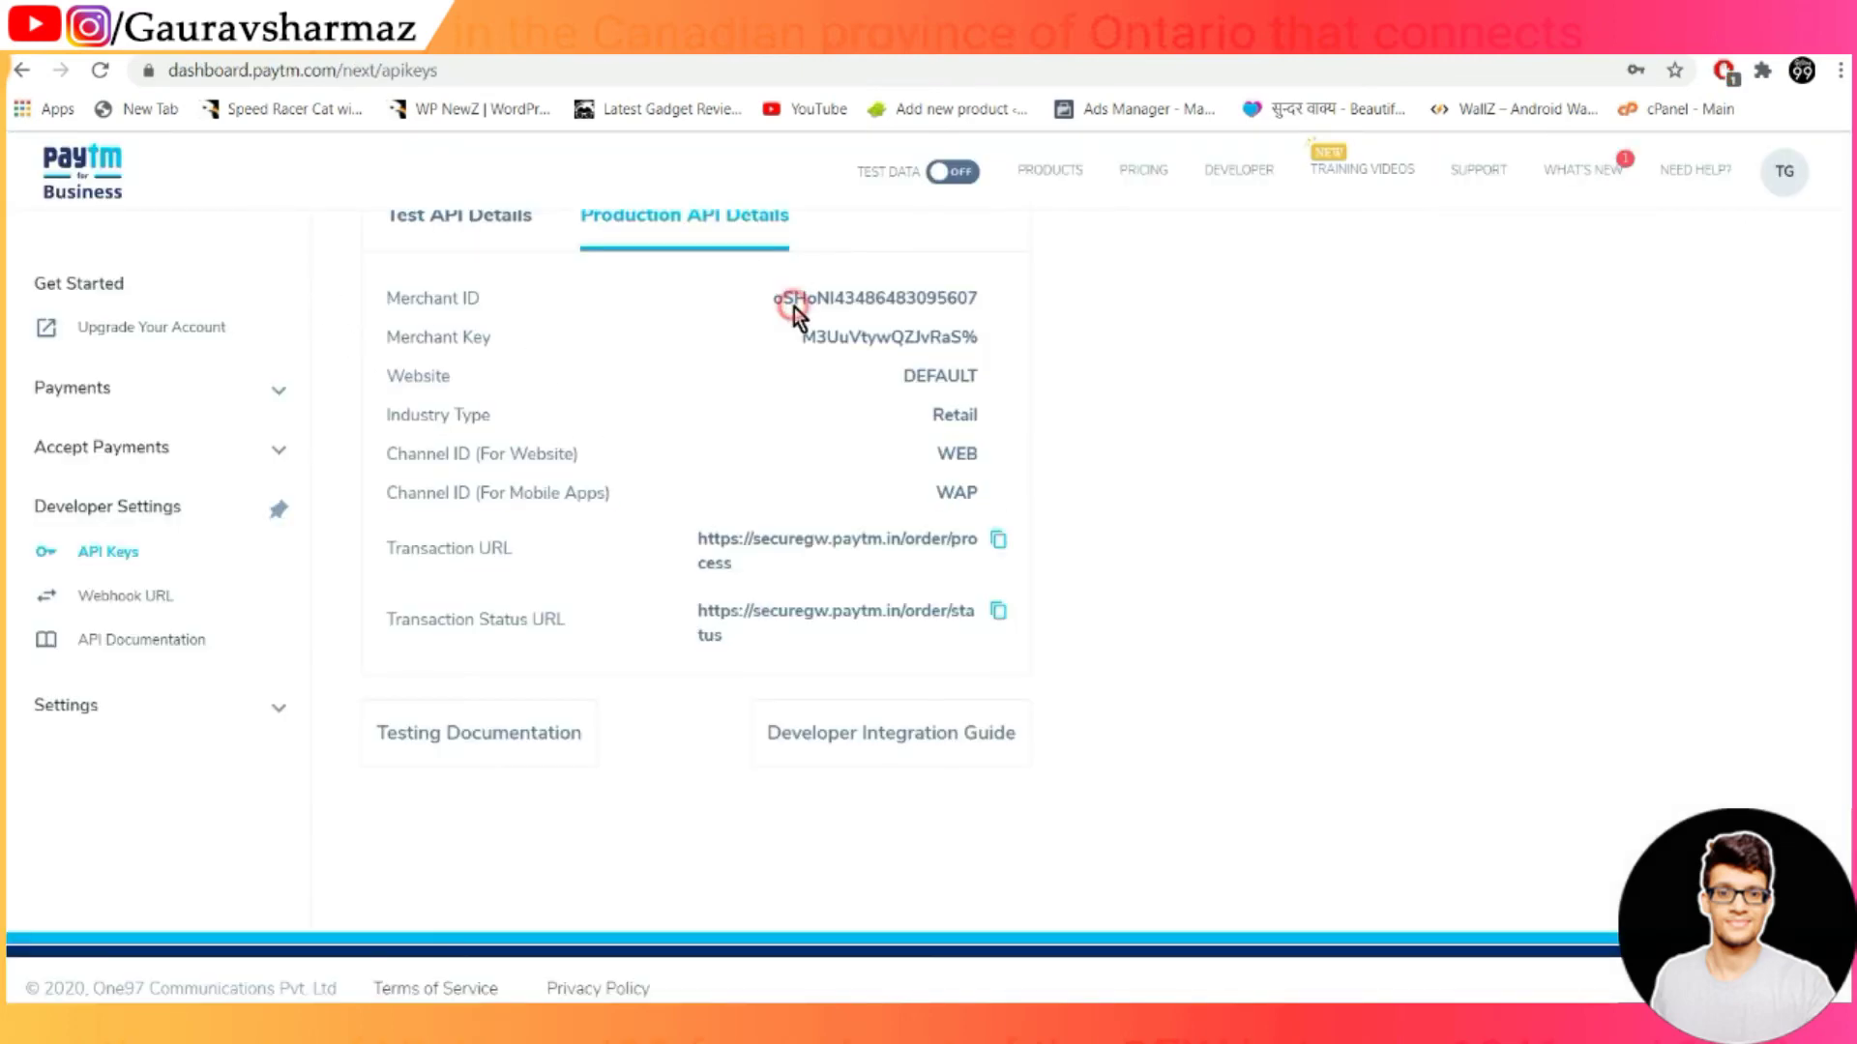
drag(975, 300, 774, 287)
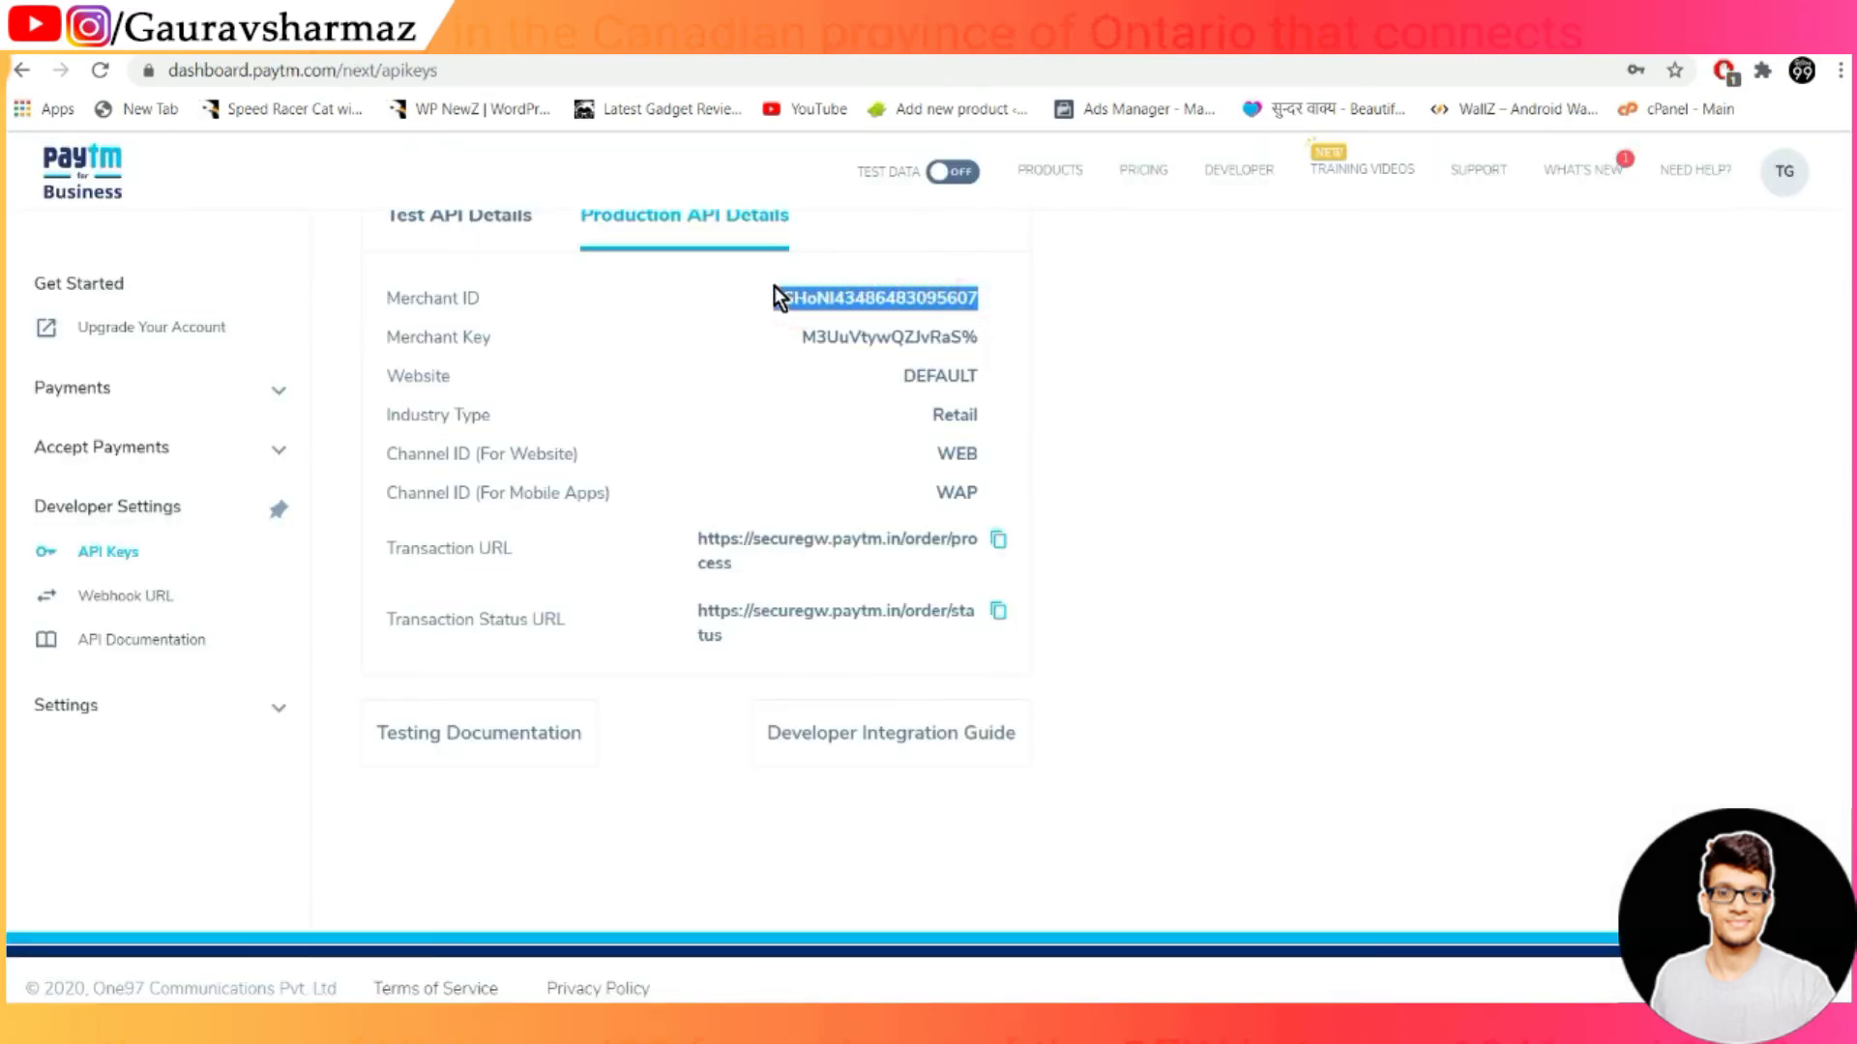
right_click(786, 294)
click(802, 311)
key(ctrl+Tab)
click(759, 654)
key(ctrl+v)
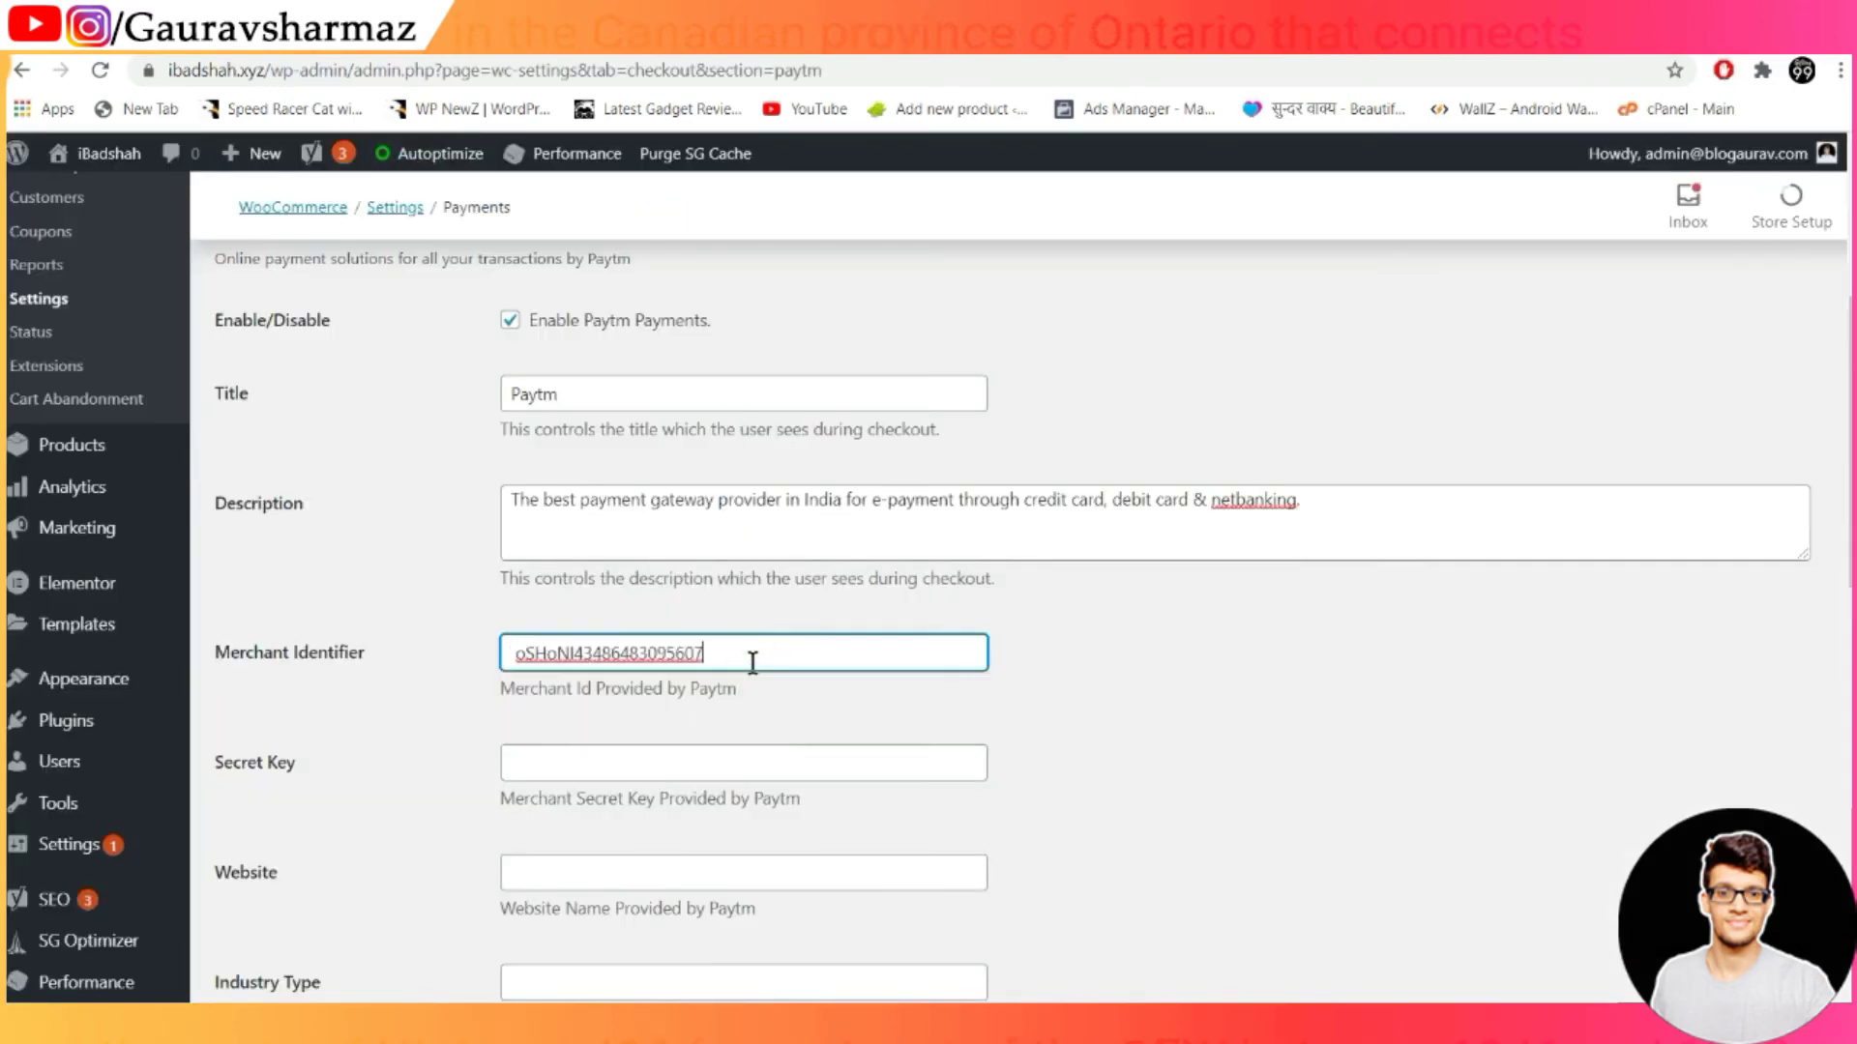
Copy the production merchant key from the Paytm dashboard into the Secret Key field of the gateway settings
click(594, 718)
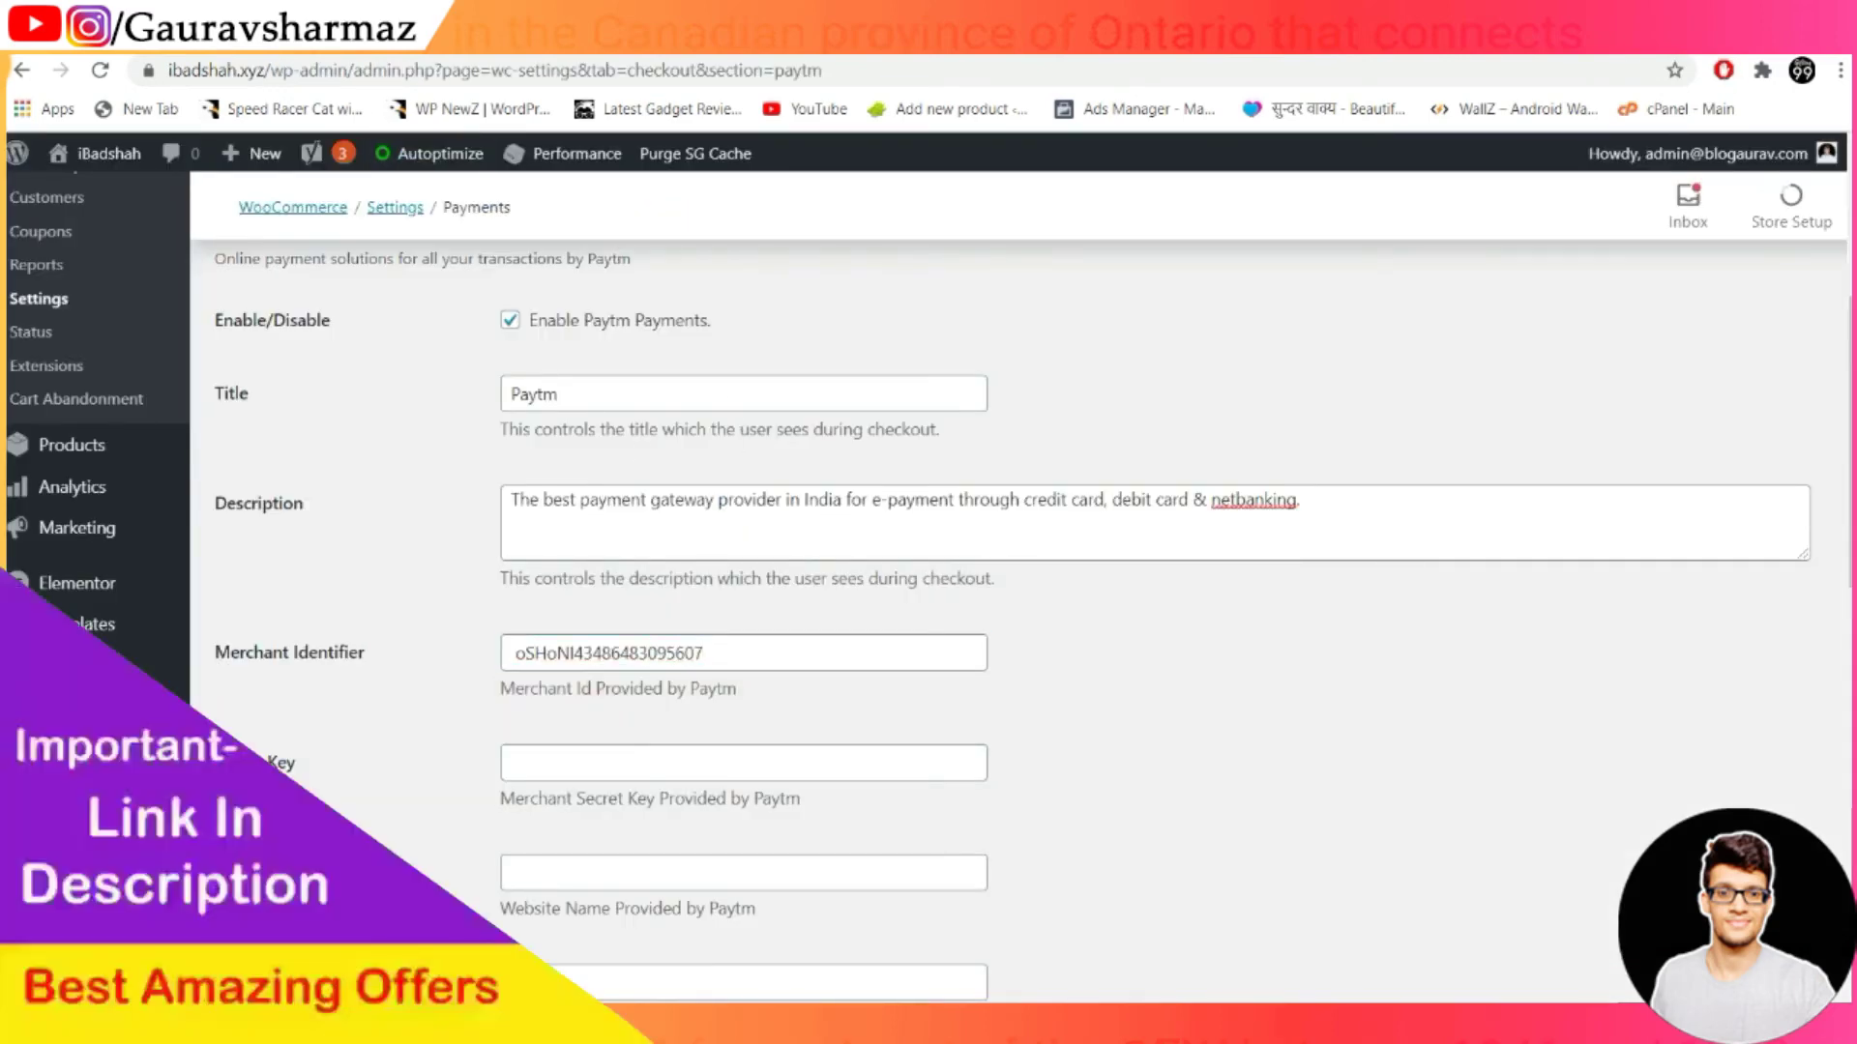
key(ctrl+shift+Tab)
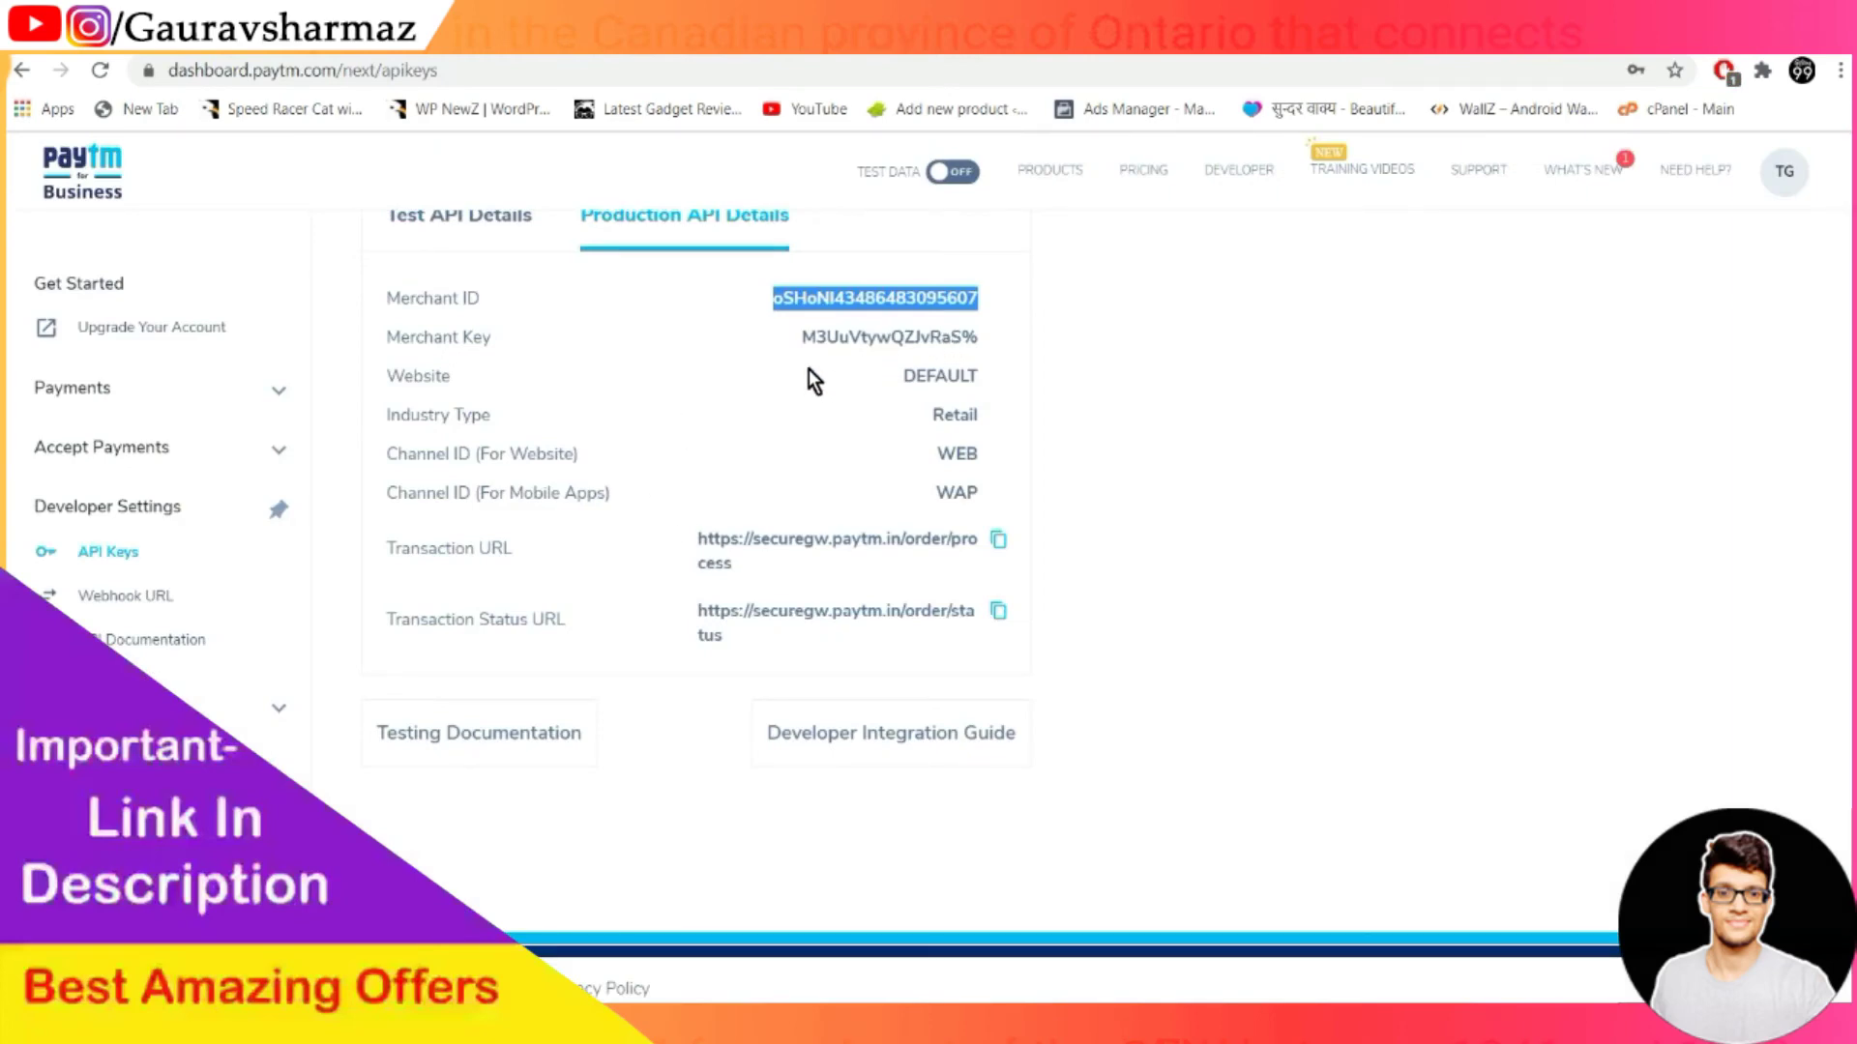
mouse_move(799, 339)
mouse_down()
mouse_move(972, 339)
mouse_move(786, 345)
mouse_up()
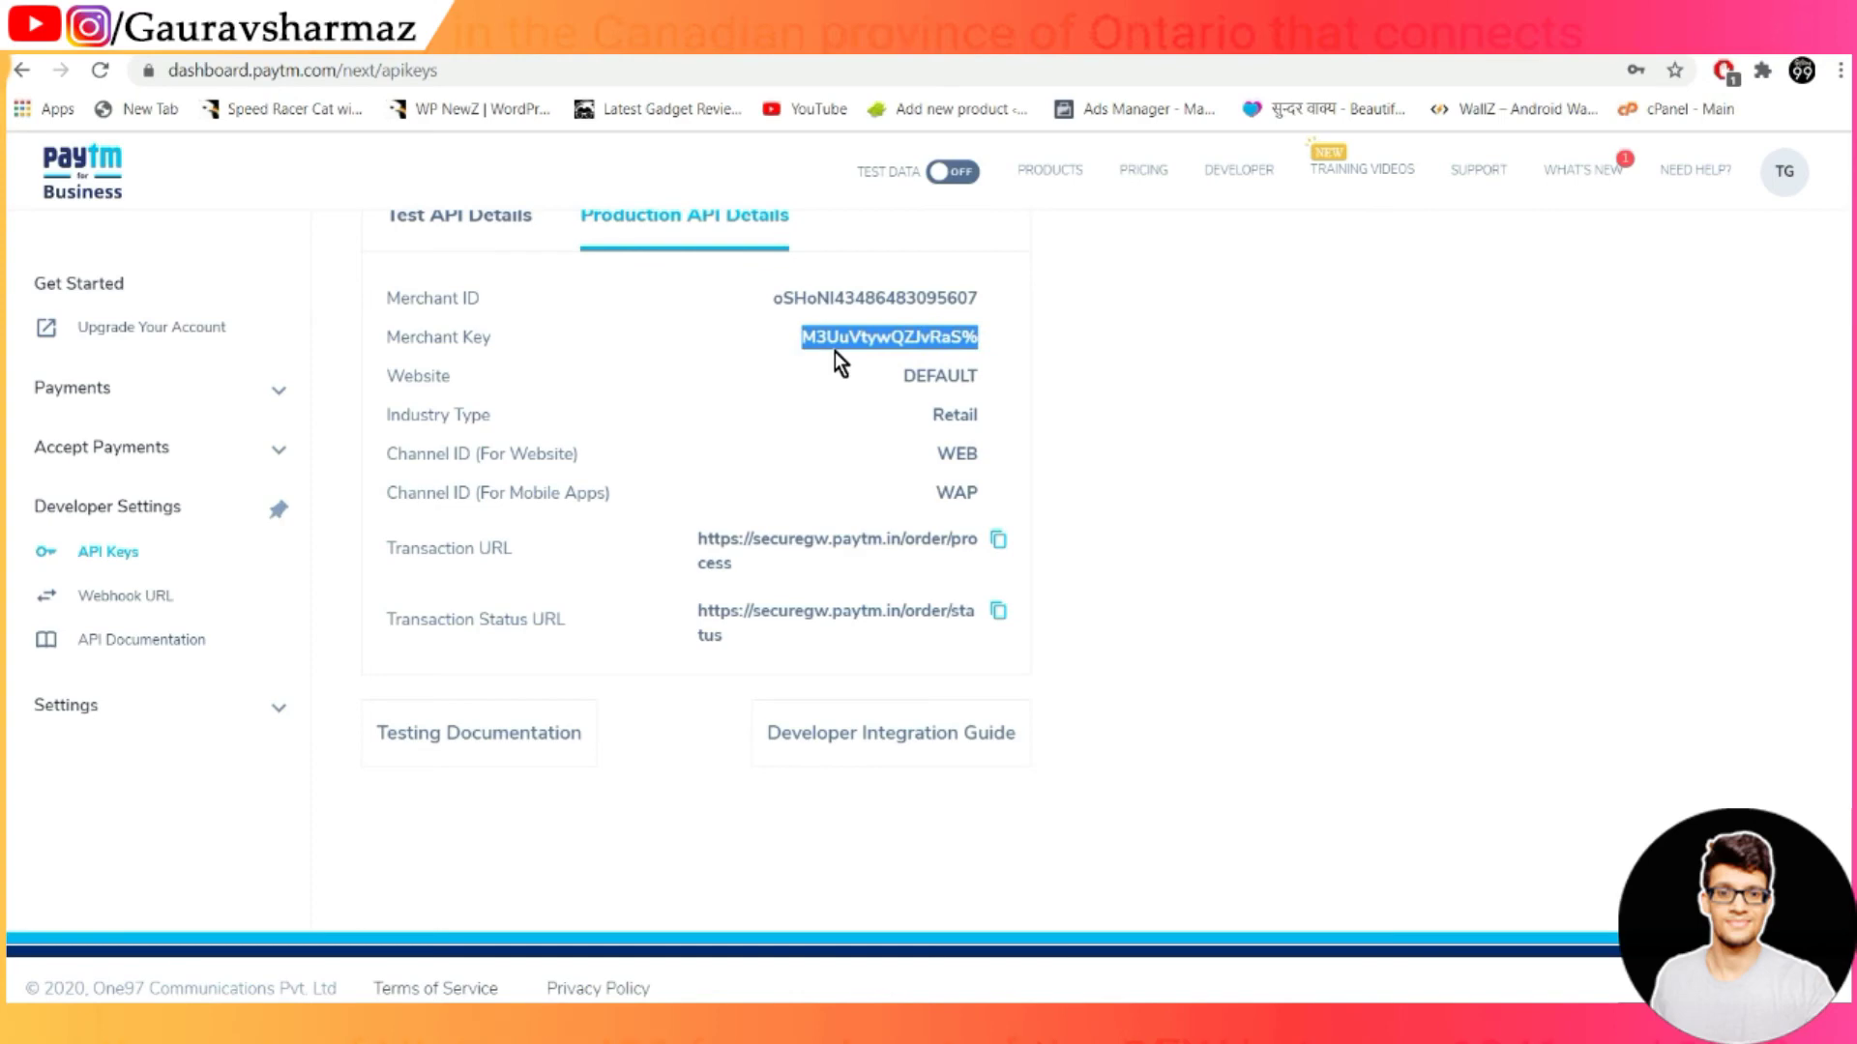
key(ctrl+c)
key(ctrl+Tab)
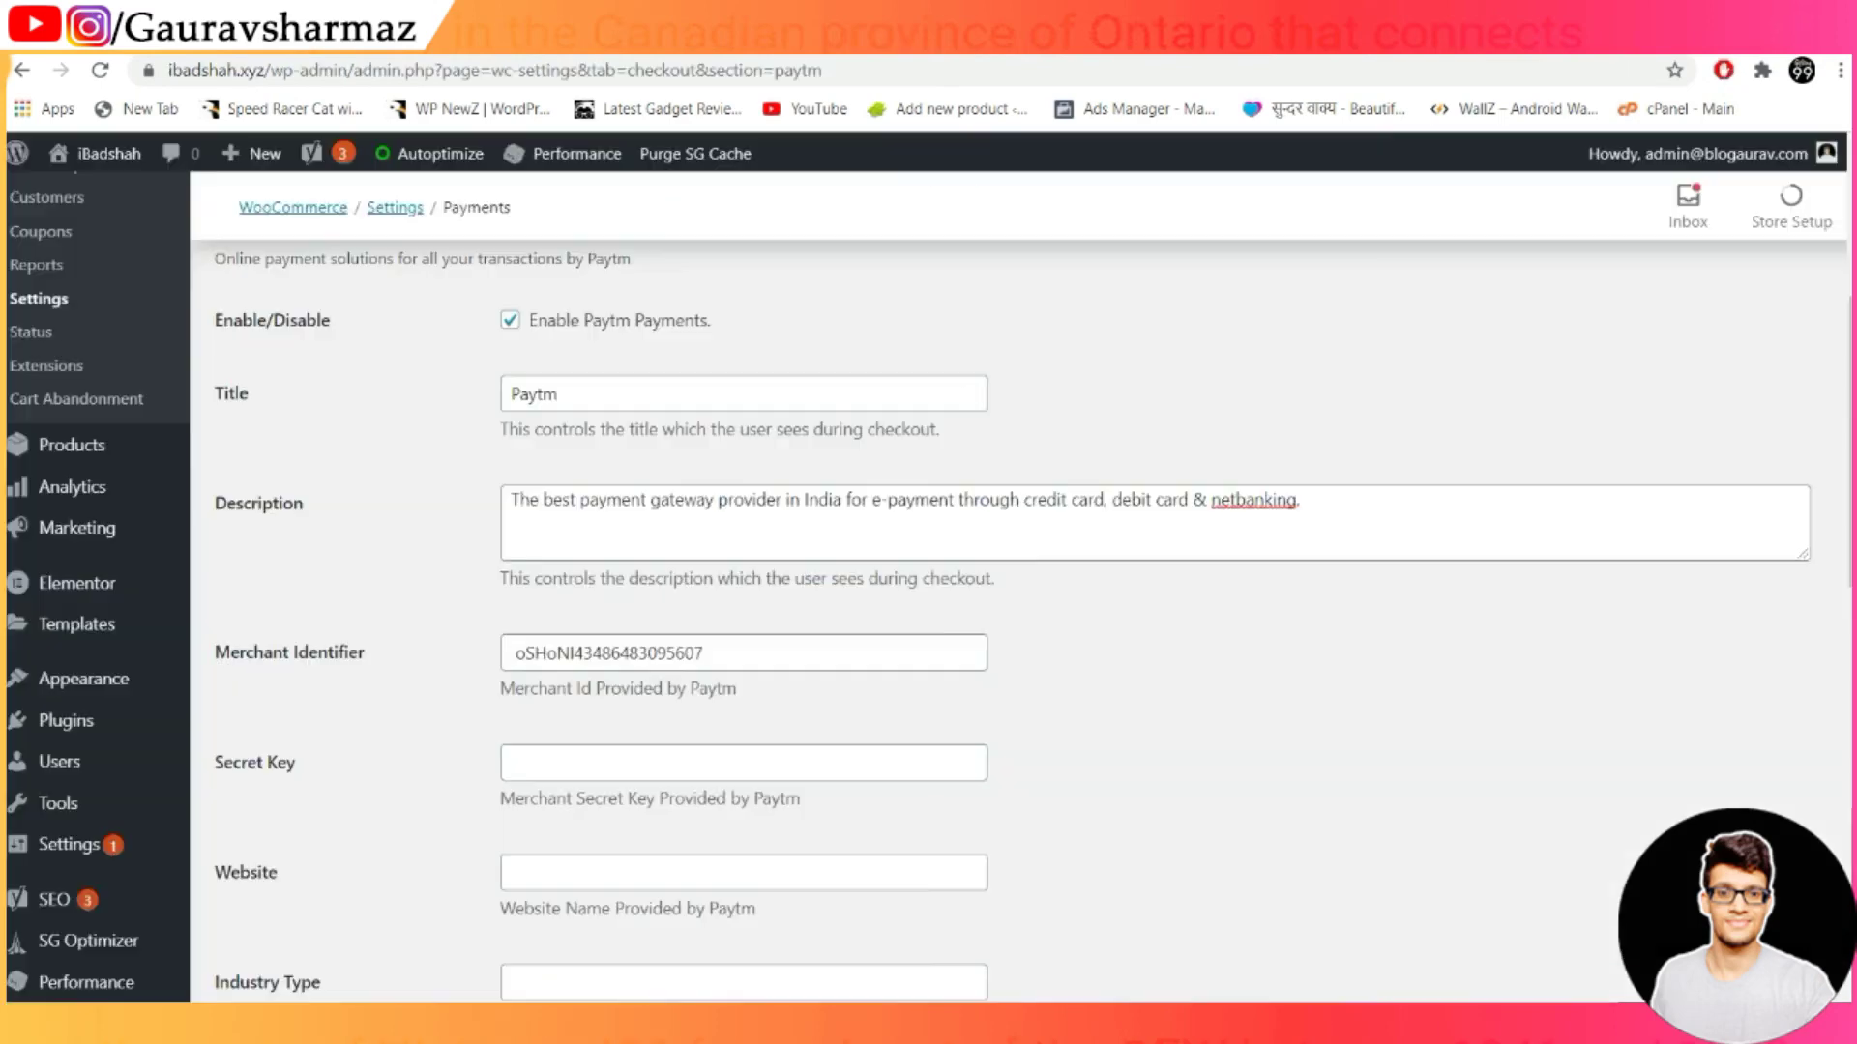
click(650, 763)
key(ctrl+v)
Set the gateway's website name to DEFAULT, copied from the Paytm dashboard, and its industry type to Retail
scroll(646, 759, down, 4)
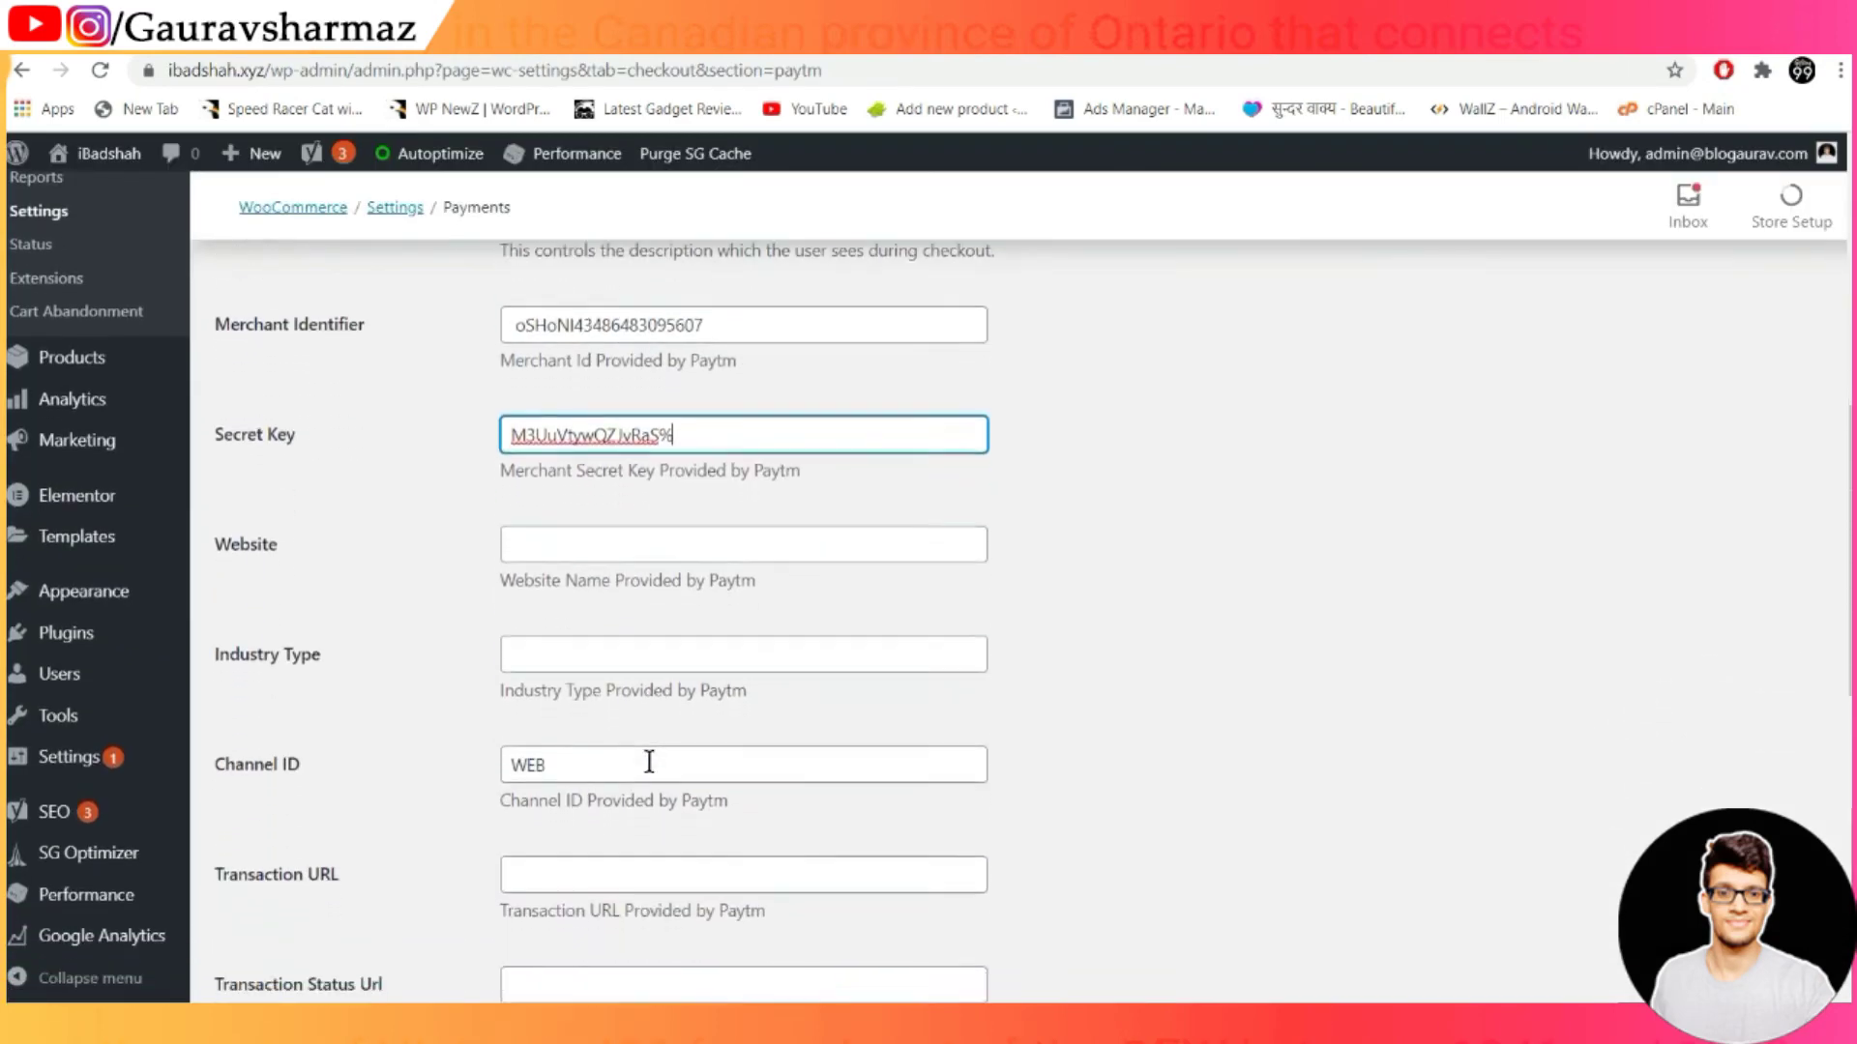
key(ctrl+shift+Tab)
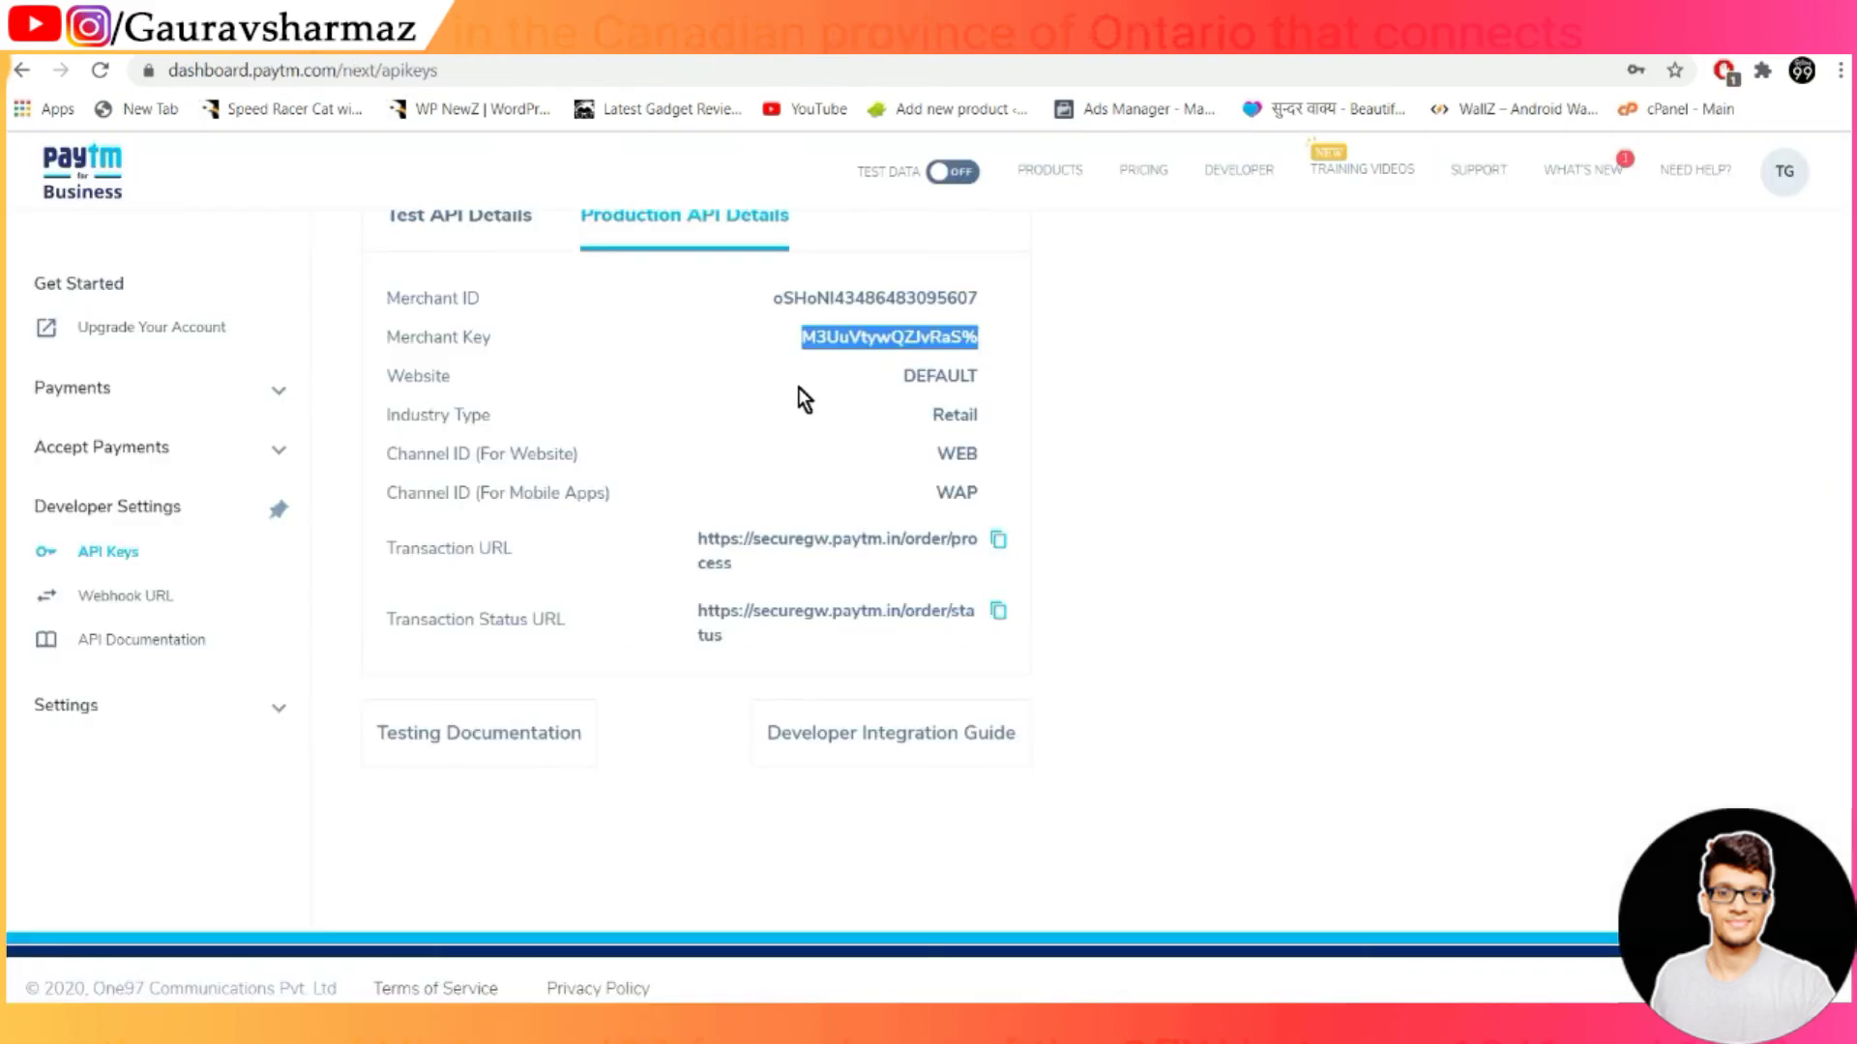
click(872, 376)
double_click(976, 375)
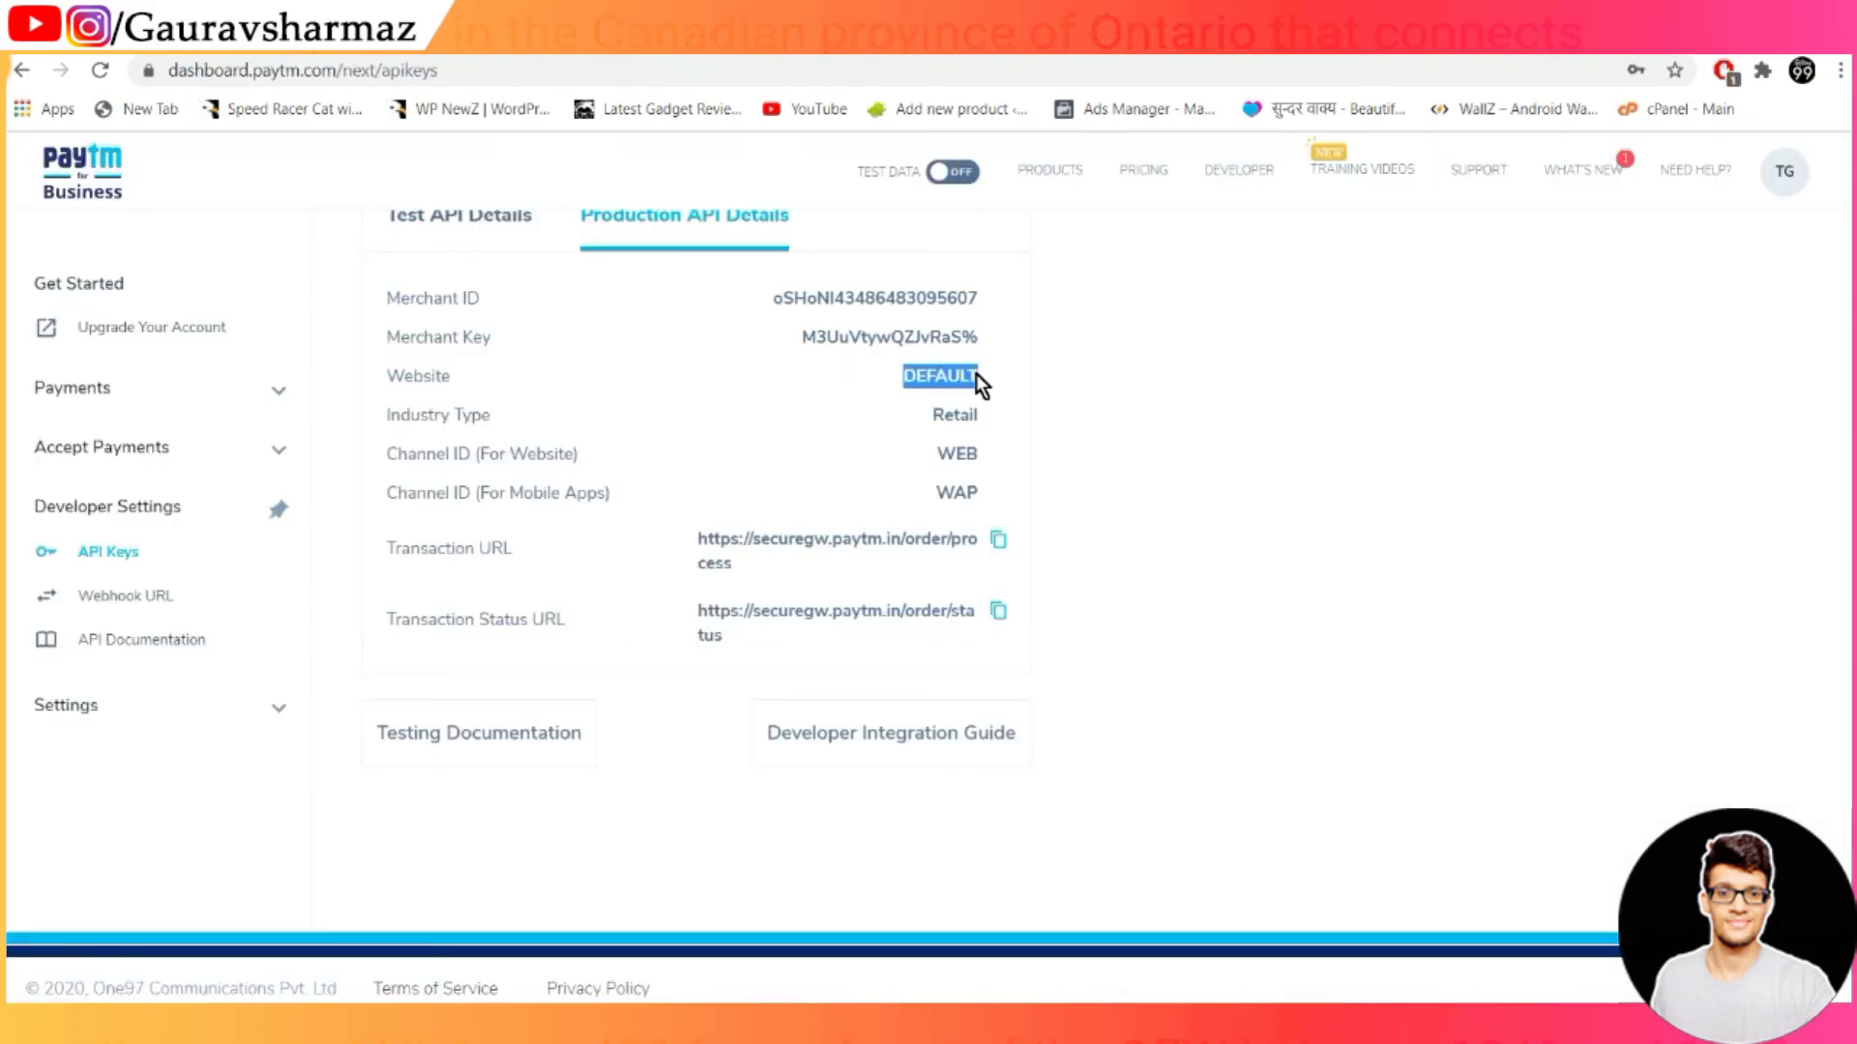
key(ctrl+Tab)
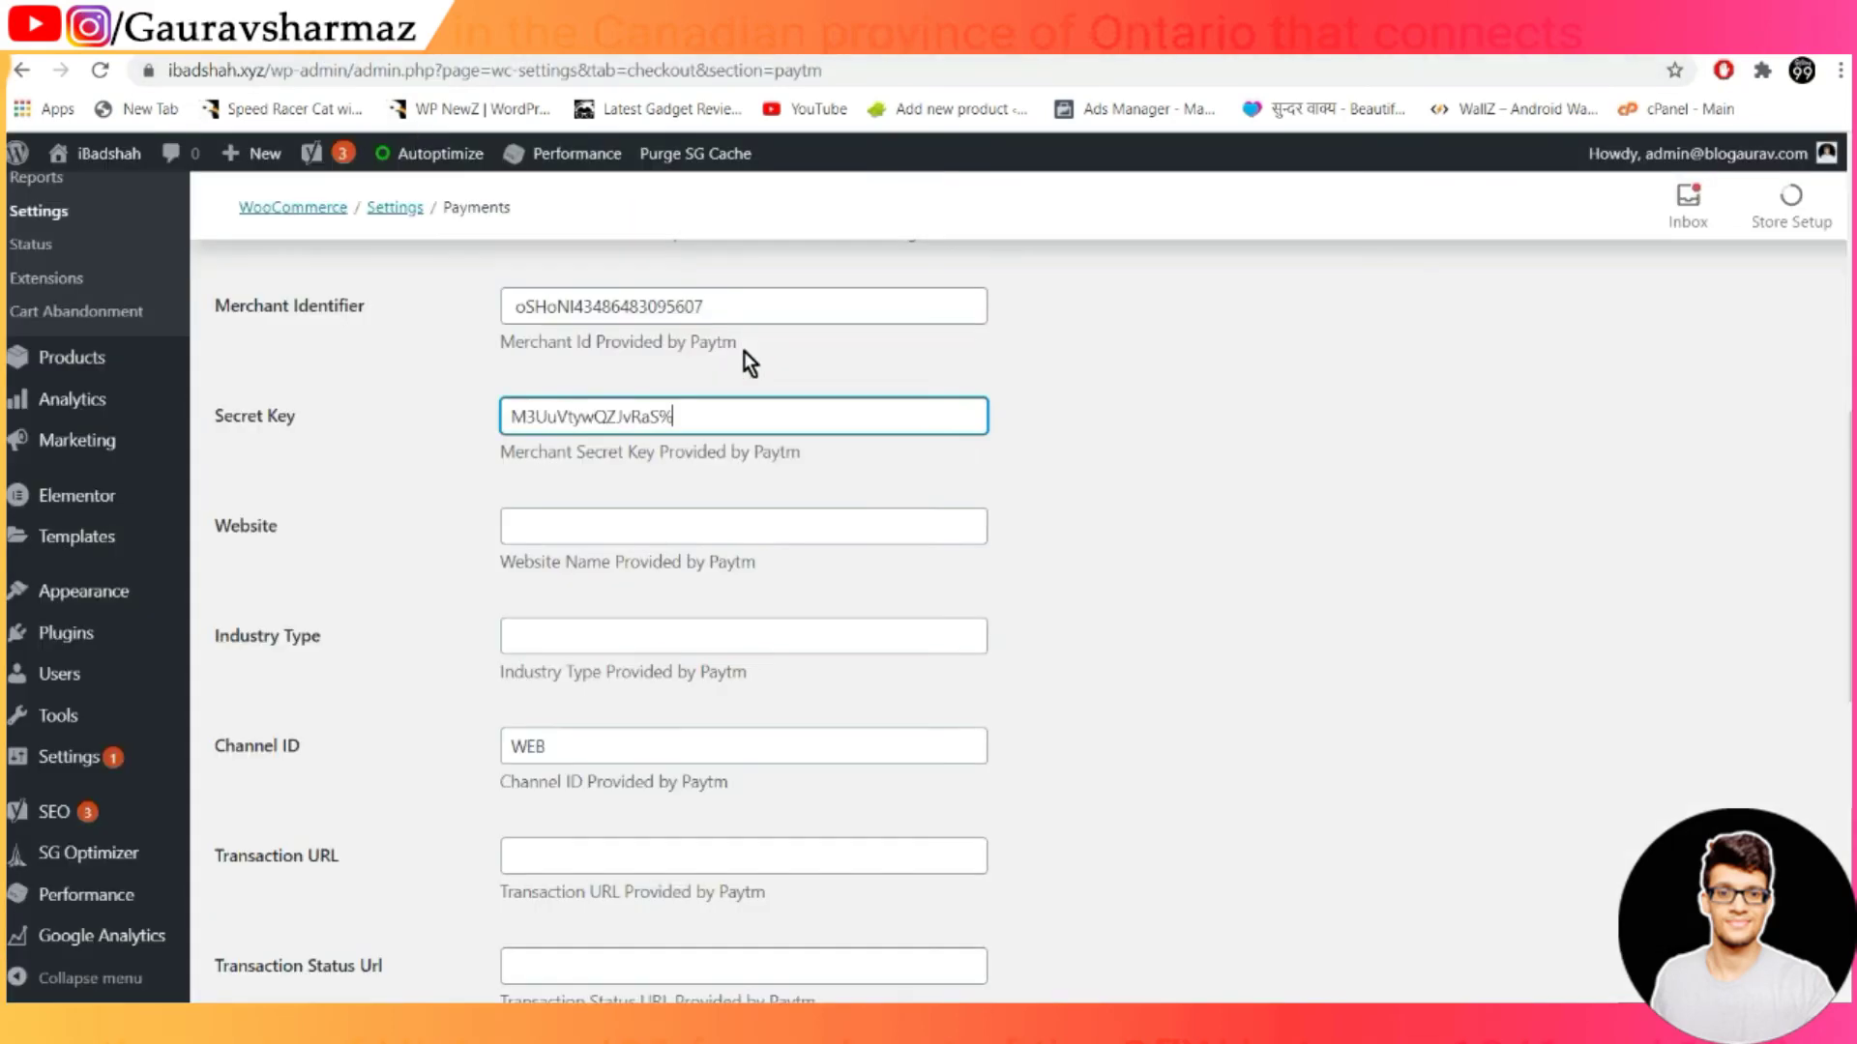
click(728, 530)
key(ctrl+v)
click(522, 634)
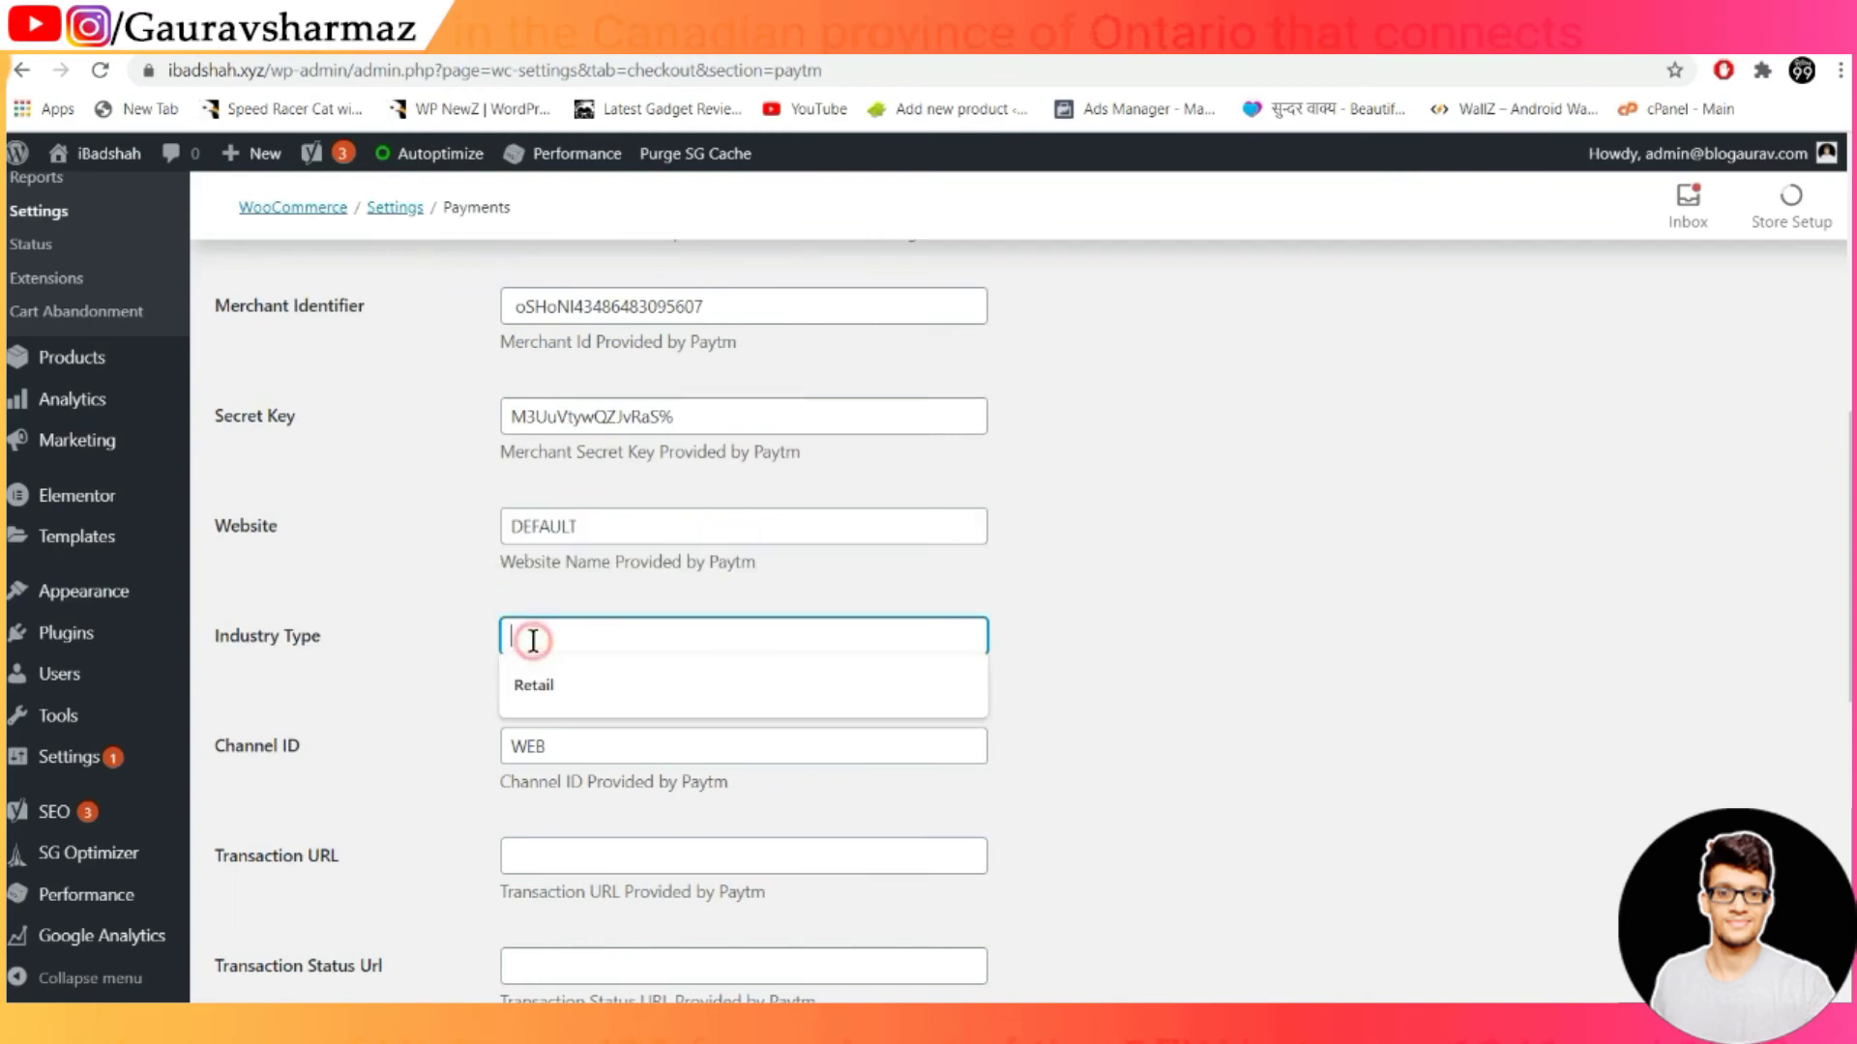
click(539, 672)
scroll(555, 774, down, 3)
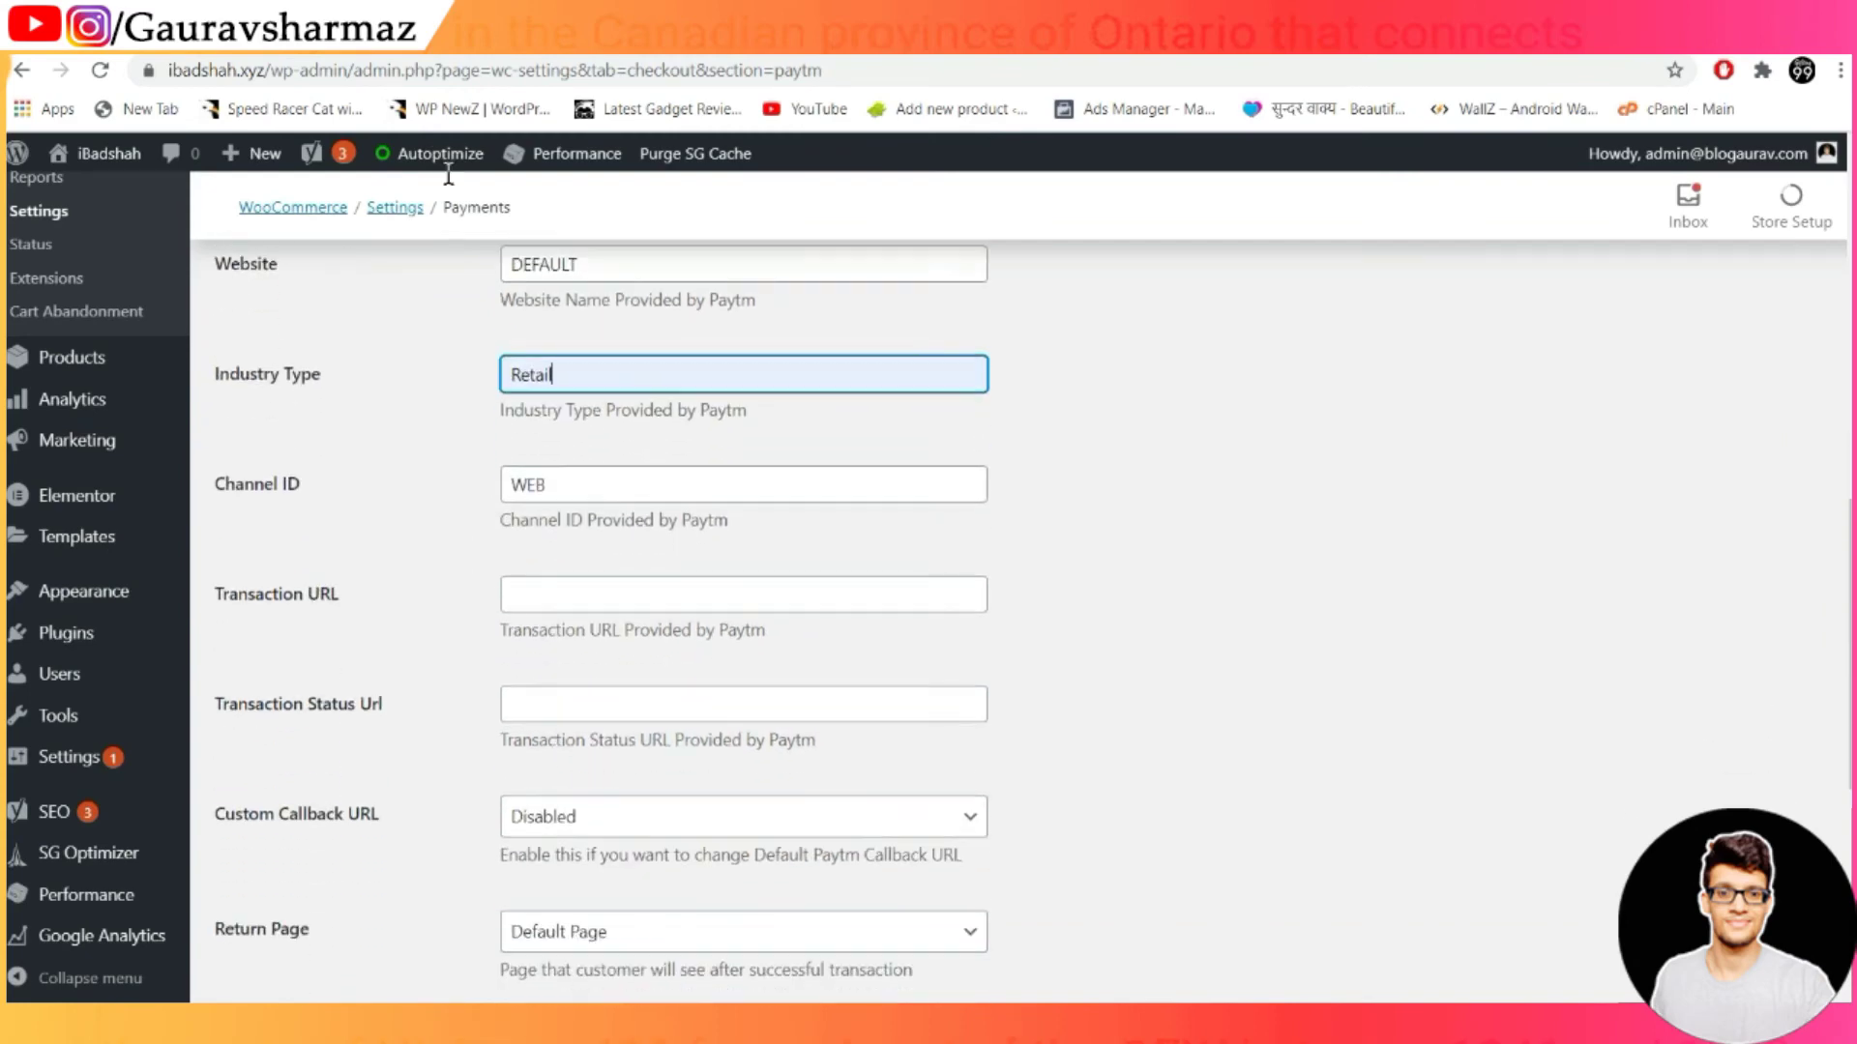
key(ctrl+Tab)
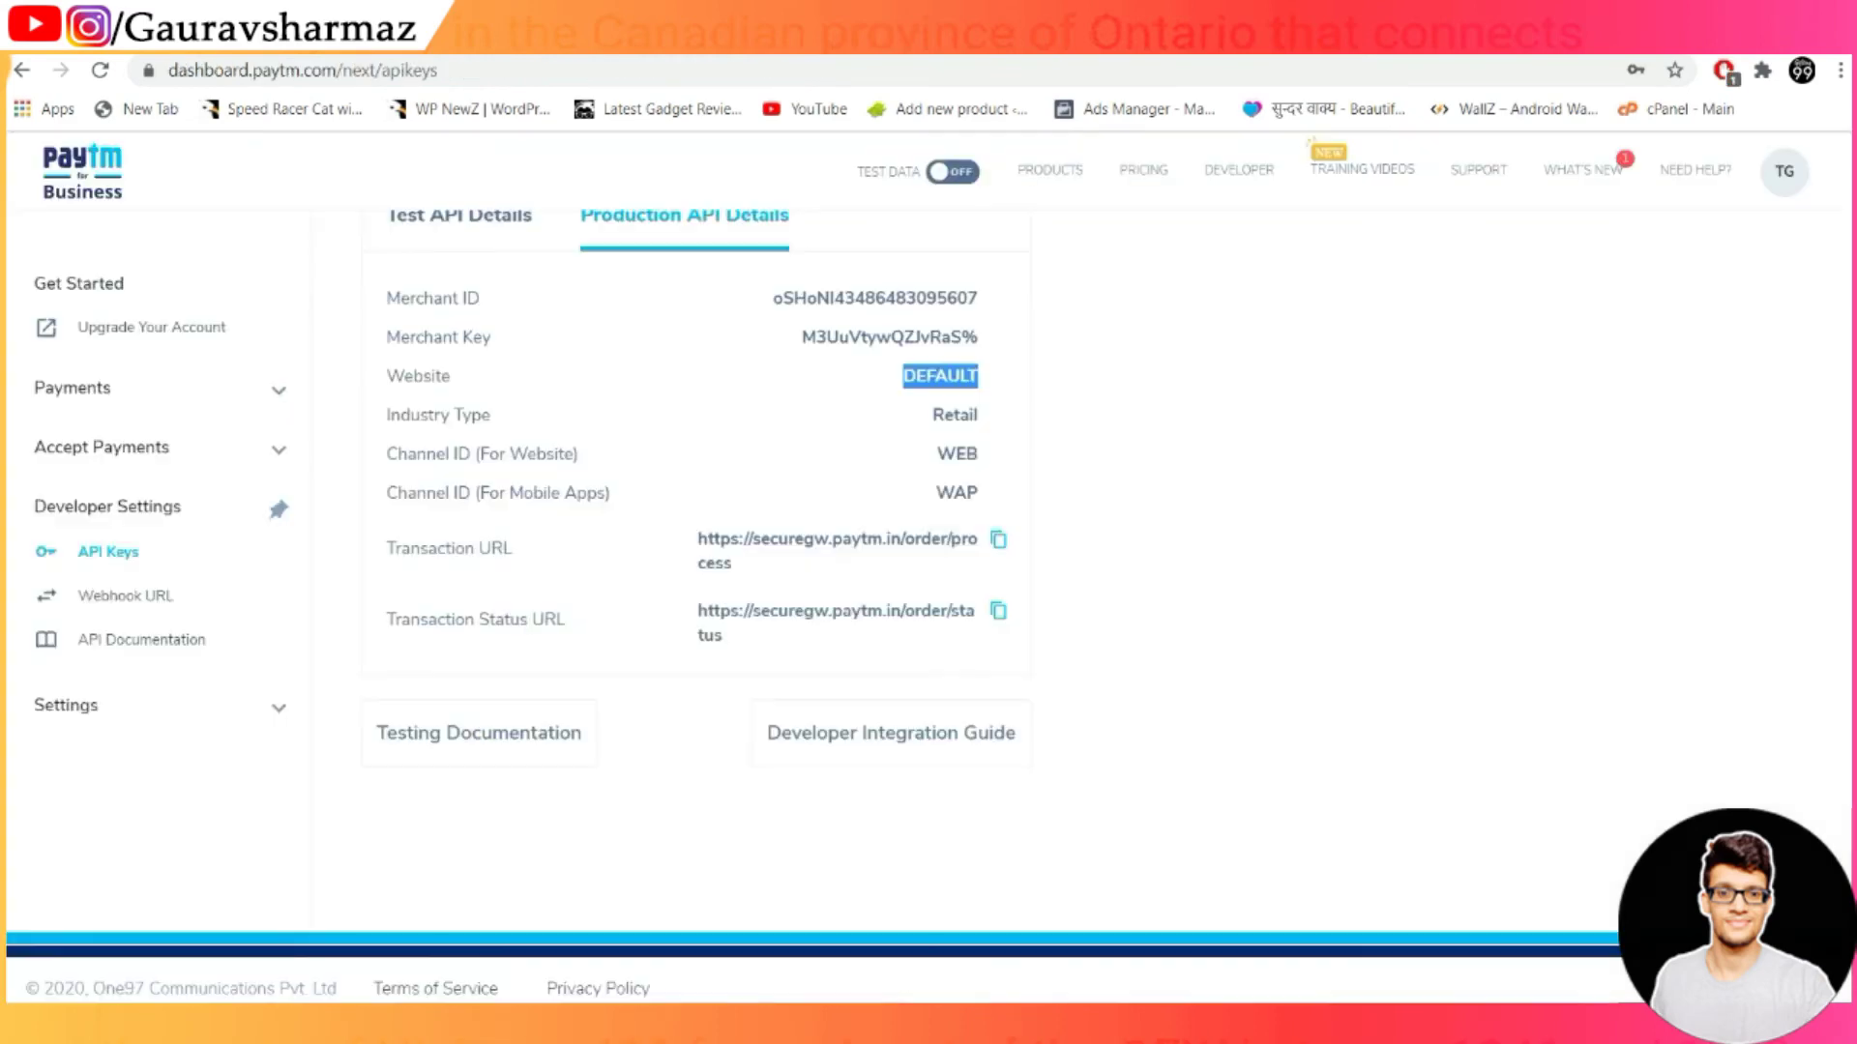
click(1001, 547)
key(ctrl+Tab)
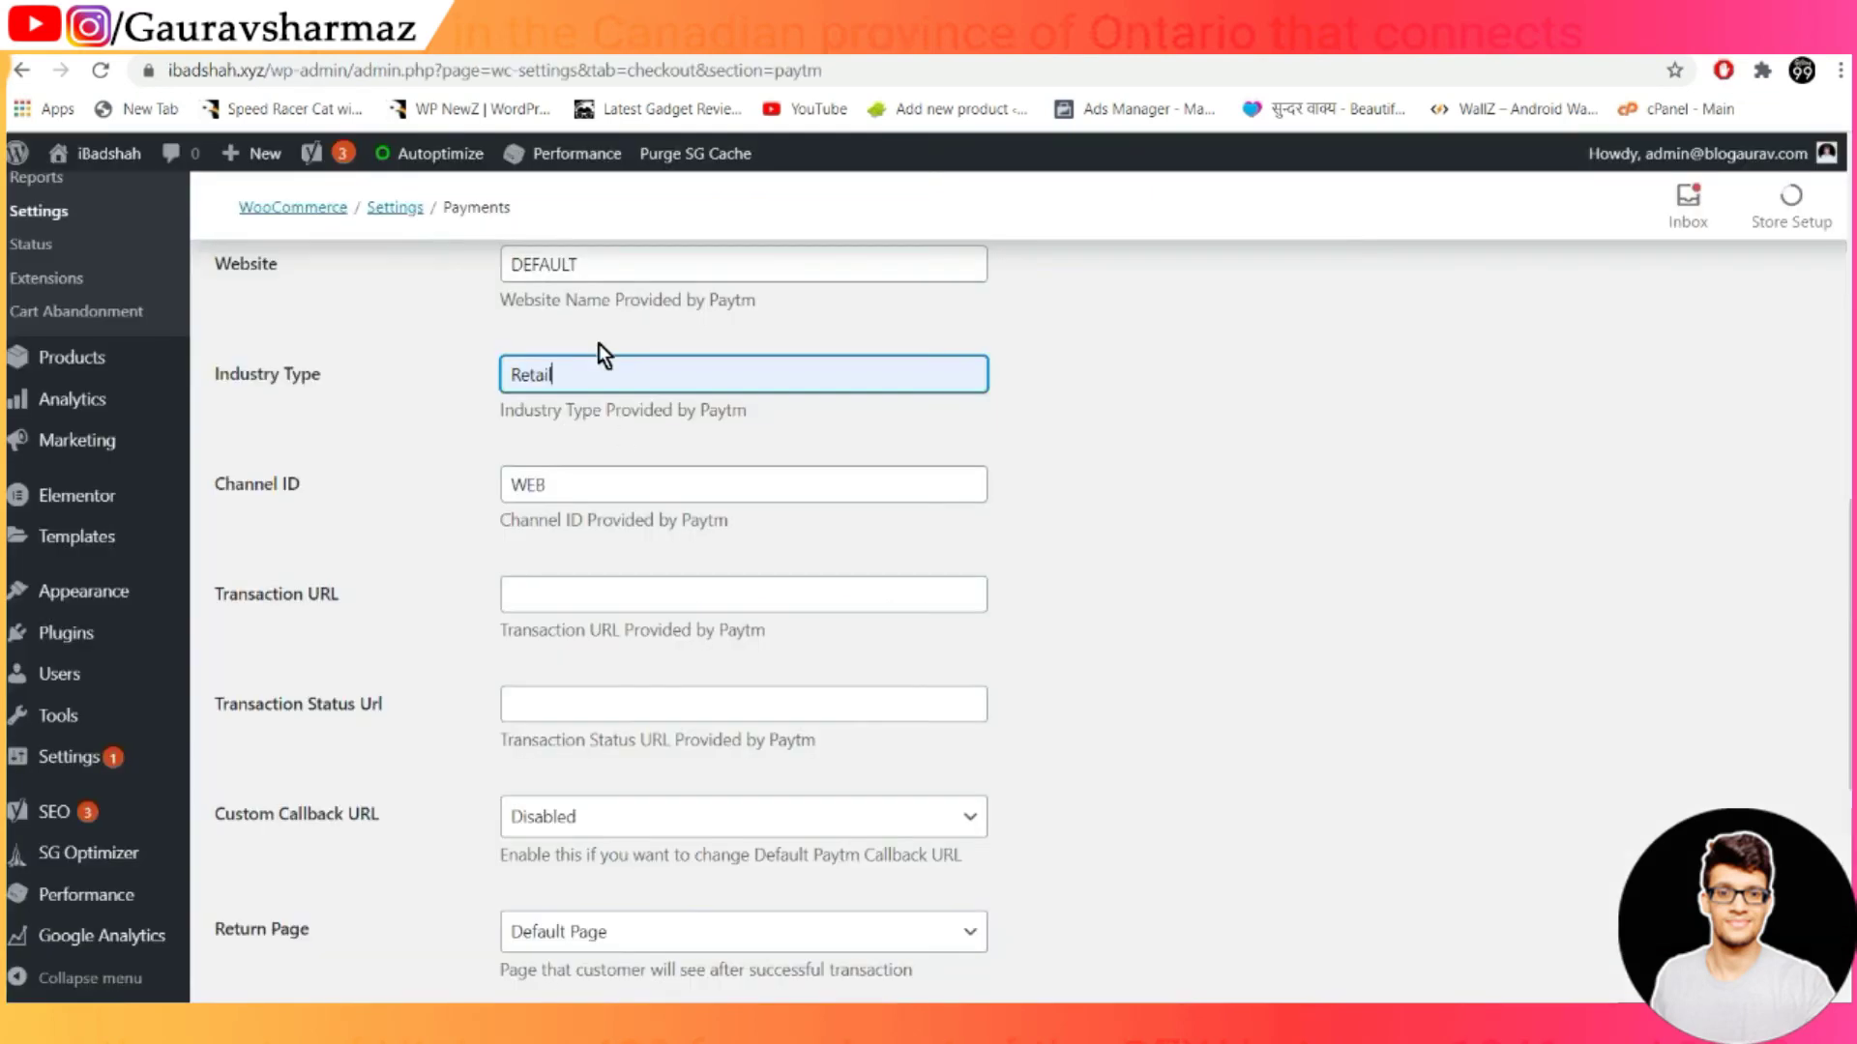
click(636, 593)
key(ctrl+v)
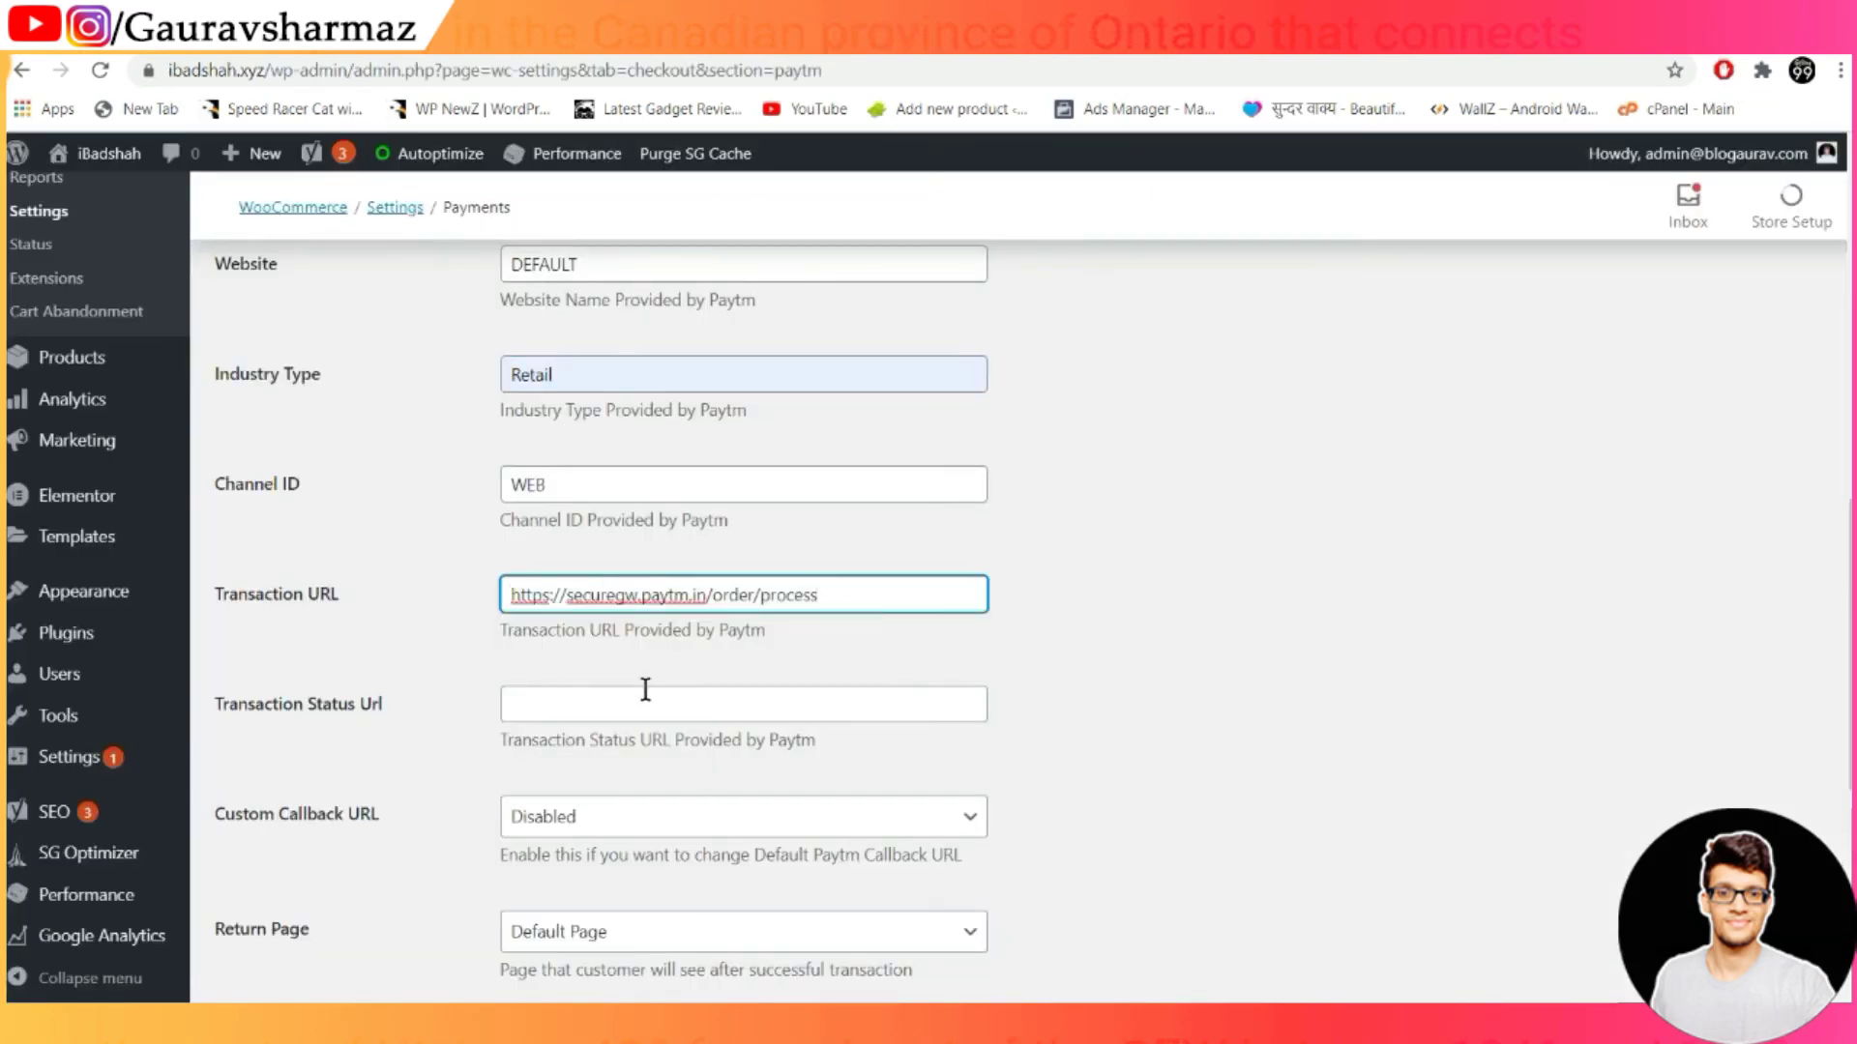
click(645, 689)
click(659, 752)
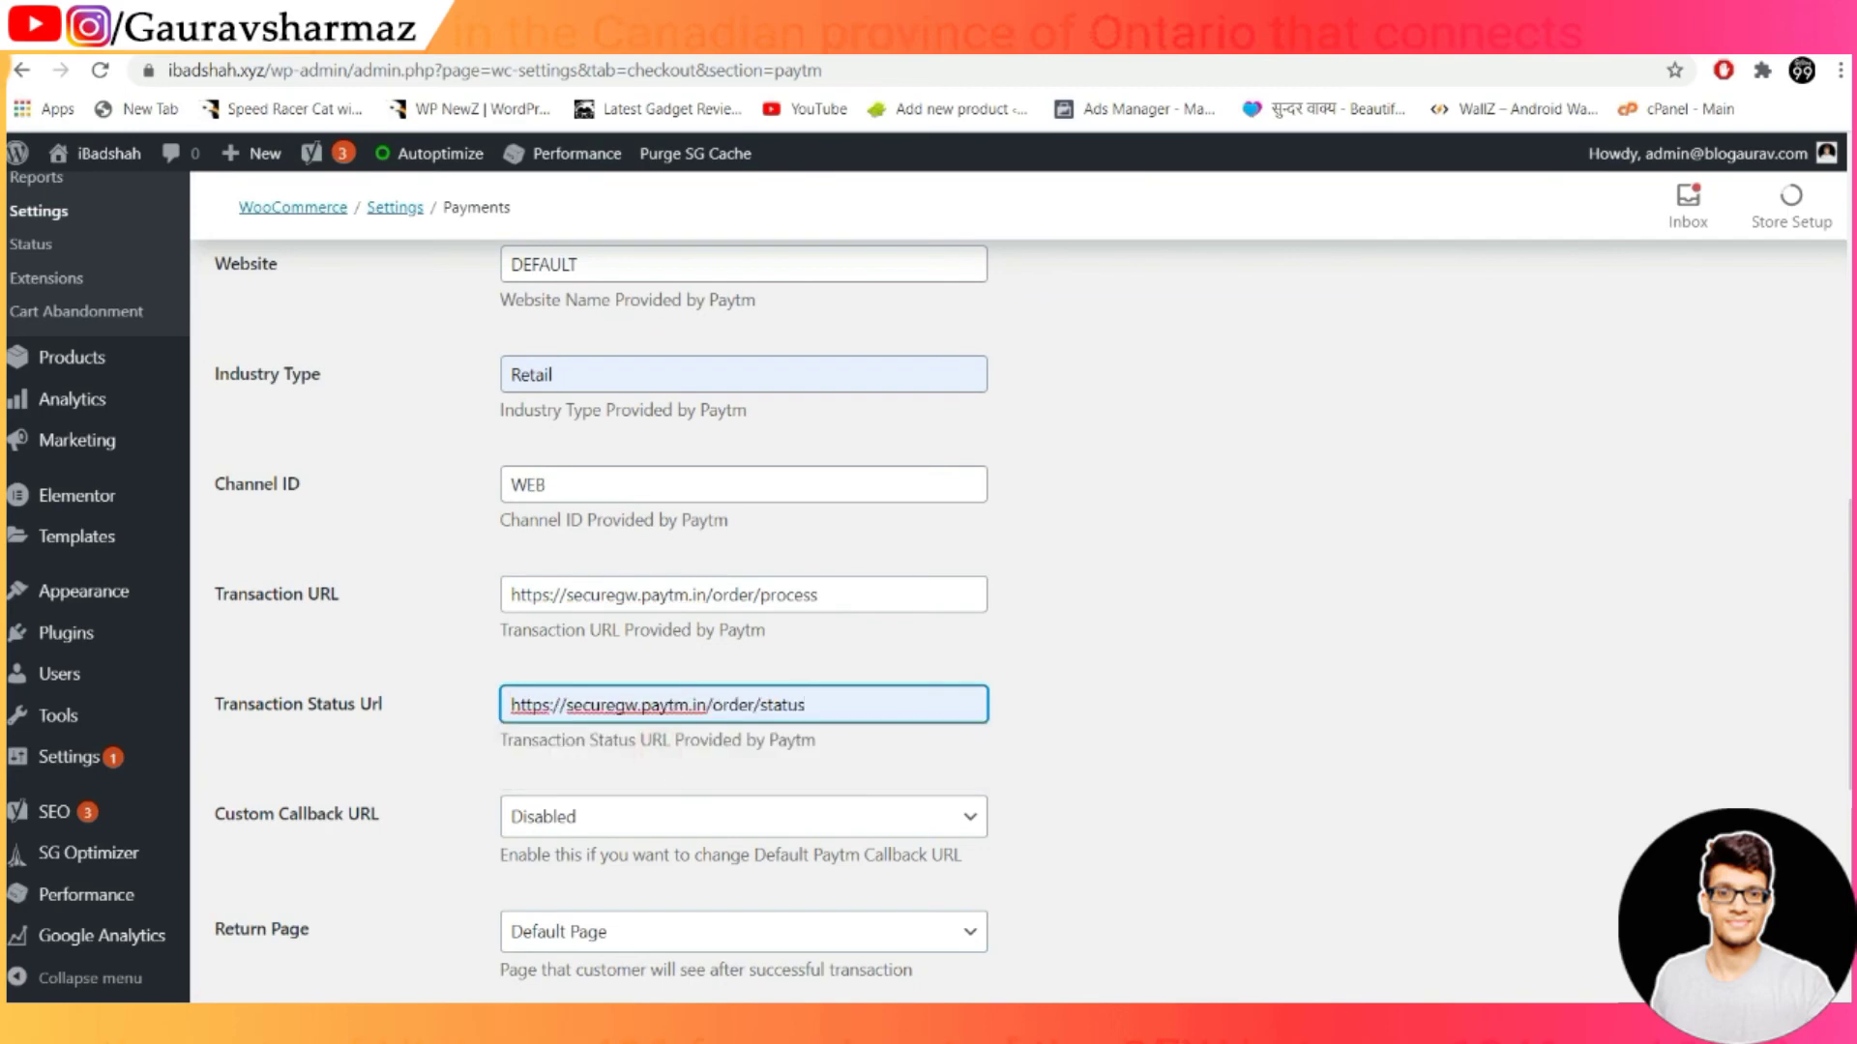
key(ctrl+Tab)
key(ctrl+Tab)
scroll(556, 484, down, 5)
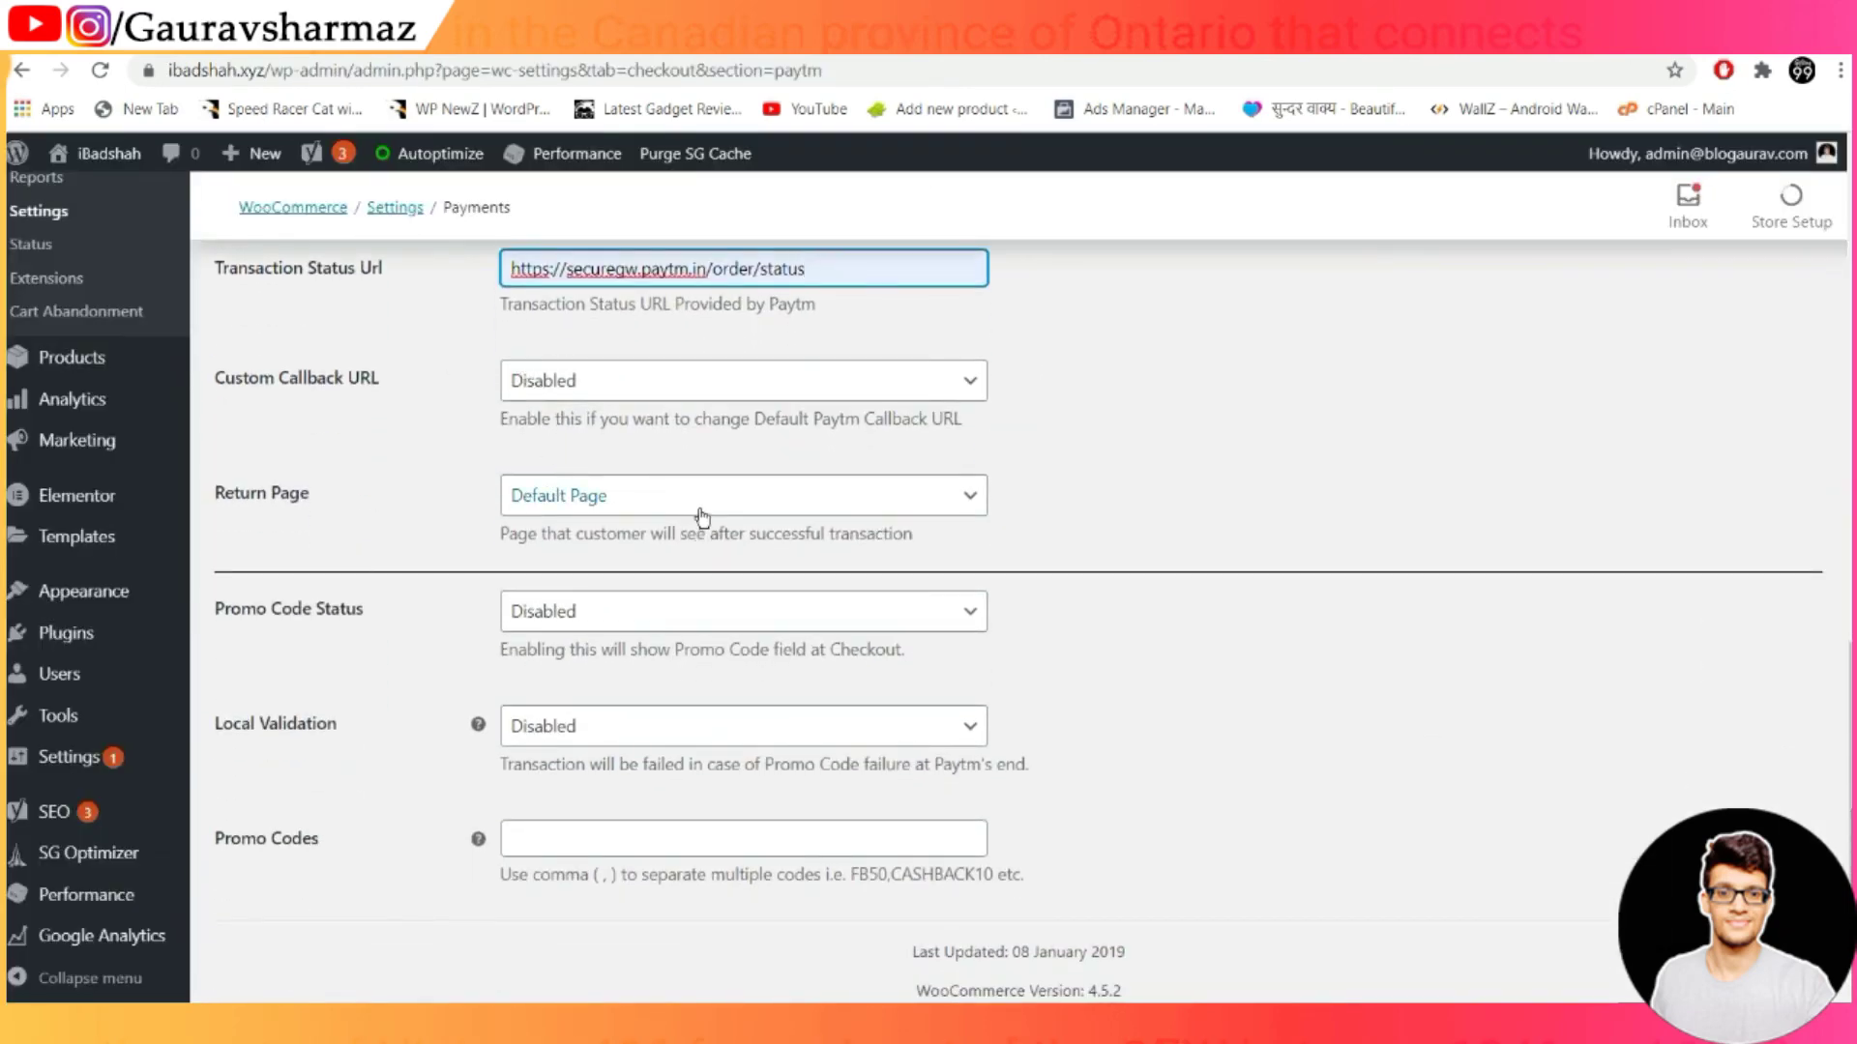
Save the Paytm gateway settings and check the production API details on the Paytm dashboard
scroll(700, 527, down, 2)
click(307, 885)
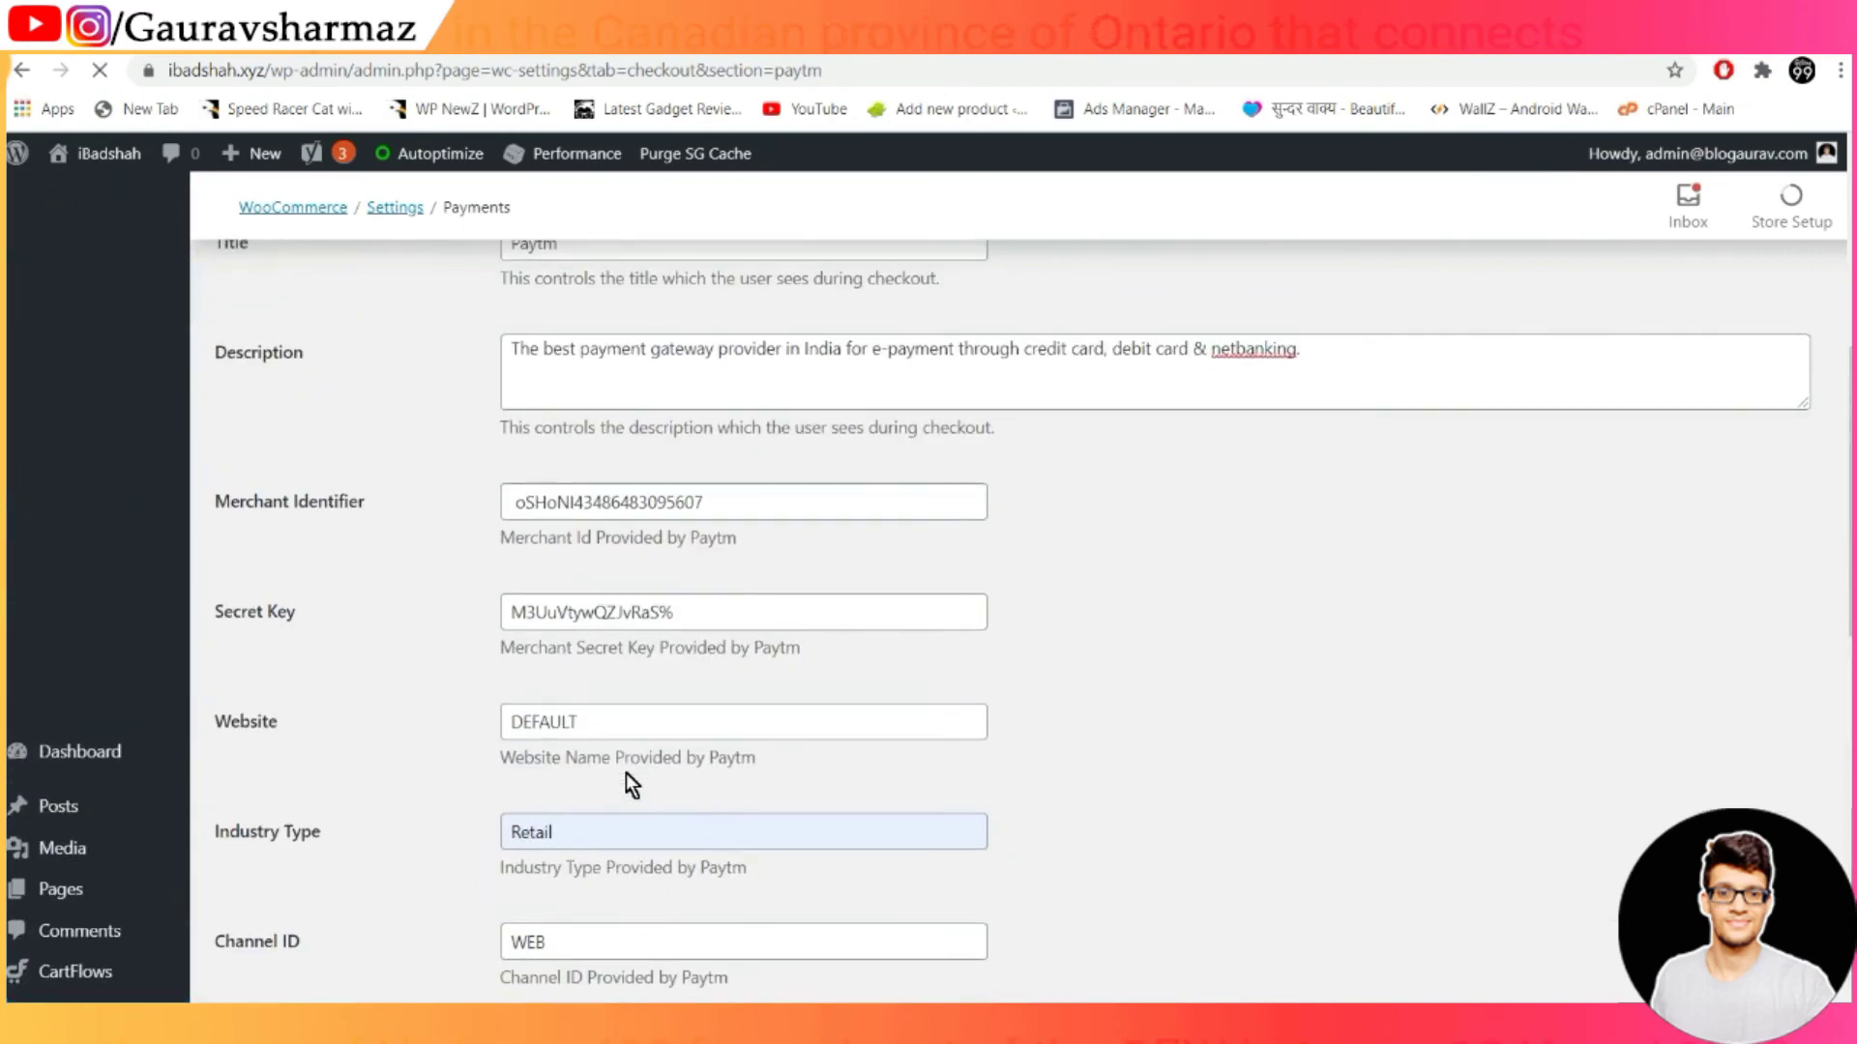
click(611, 21)
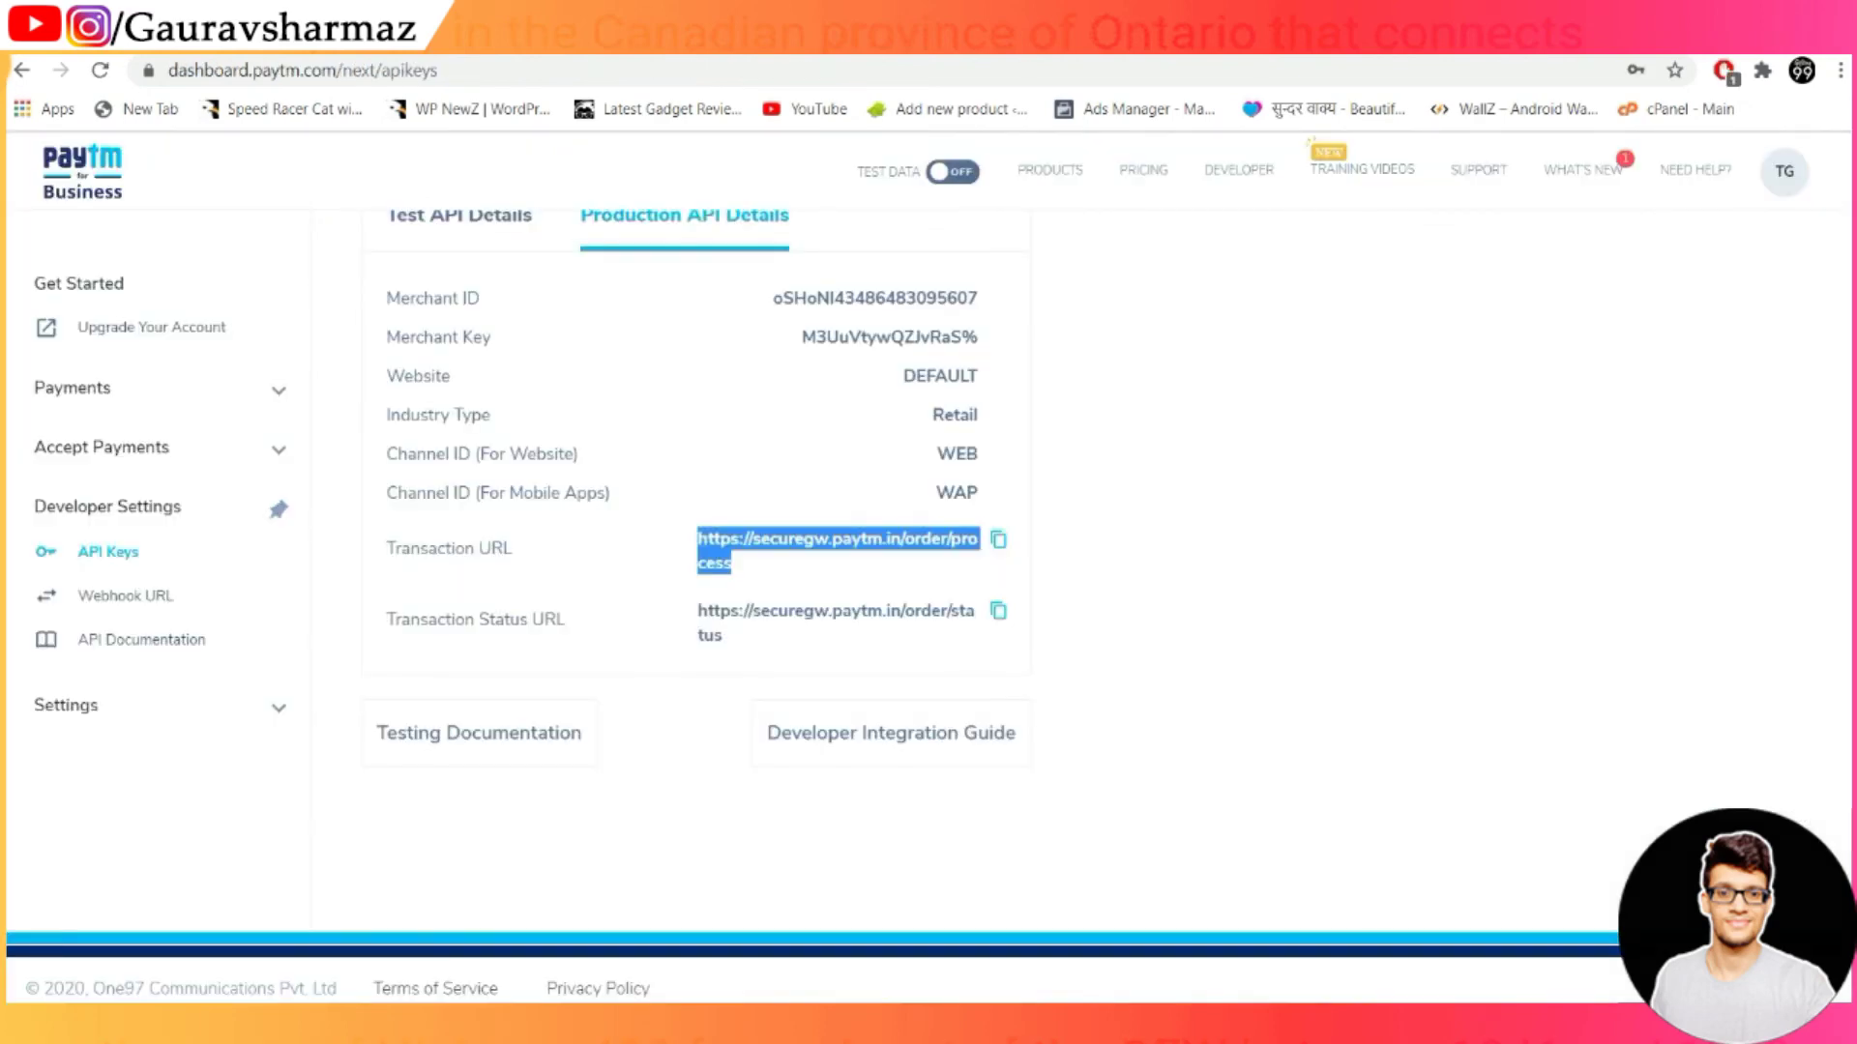
click(125, 22)
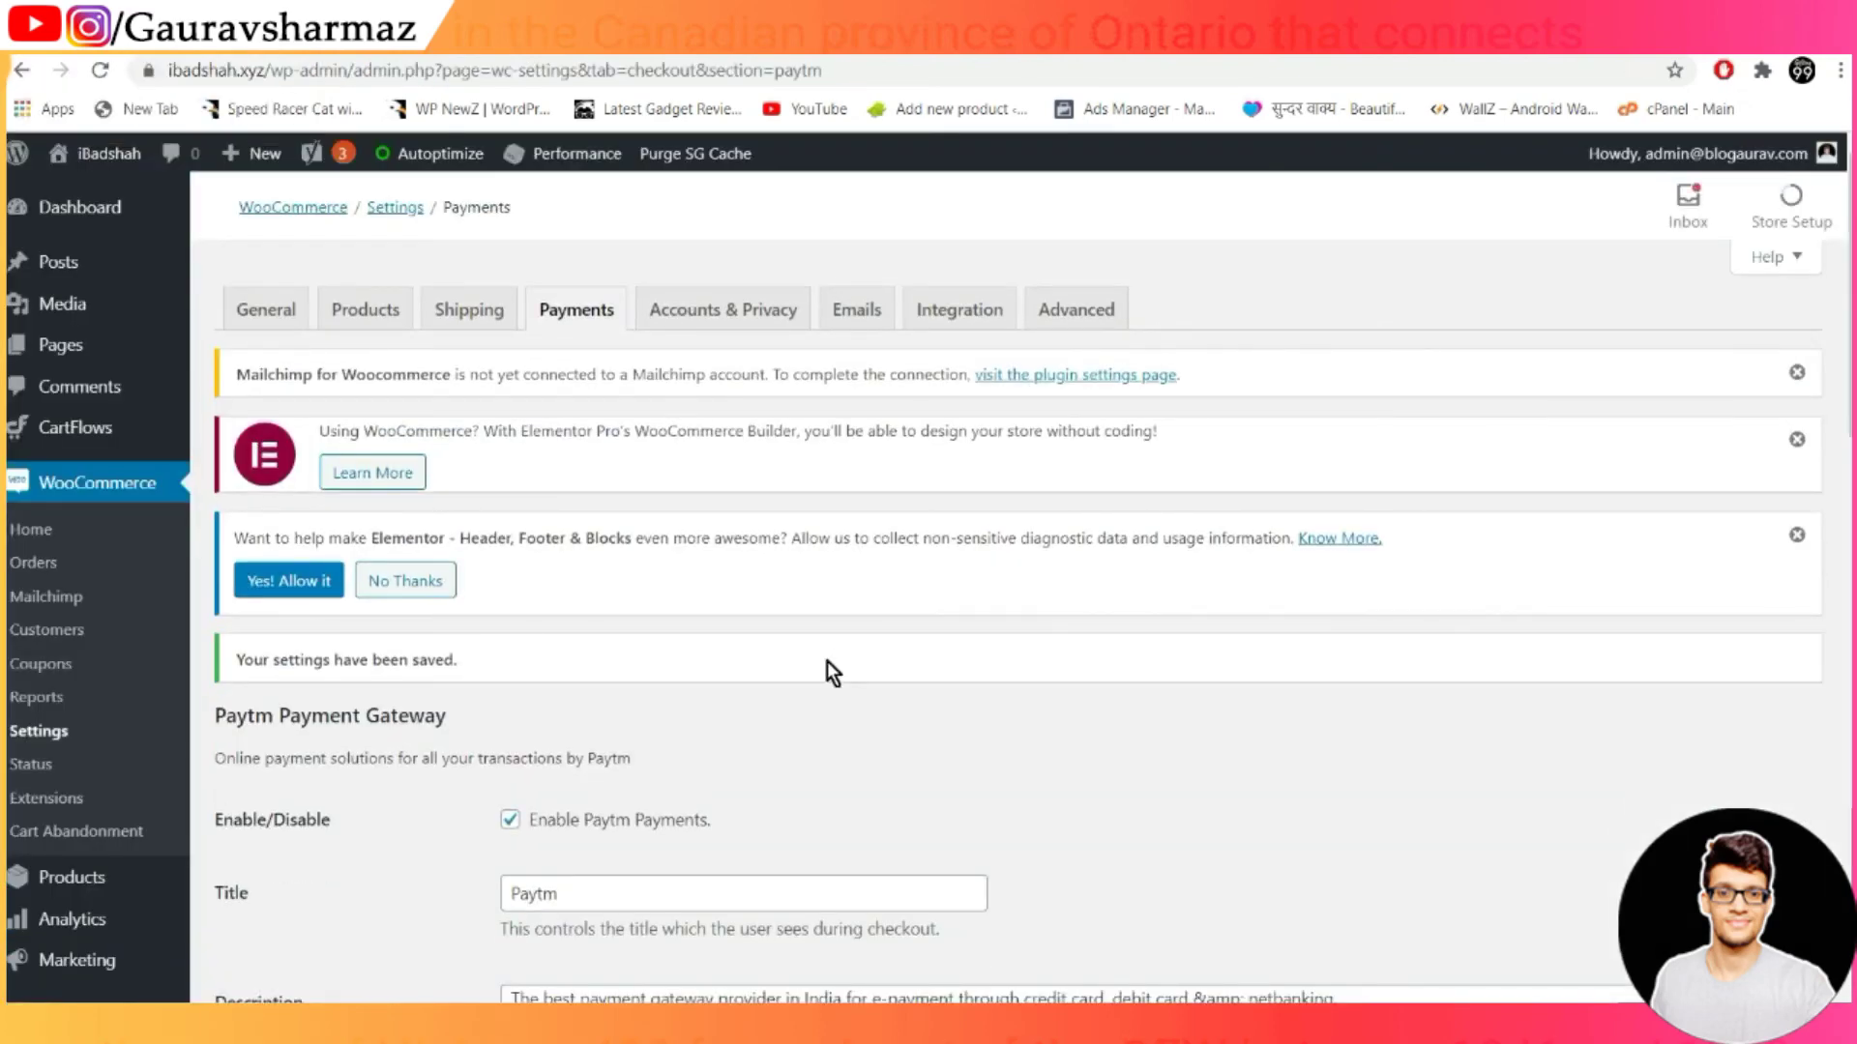
Search the WordPress plugin directory for "pixel" to add a new plugin
scroll(828, 656, down, 10)
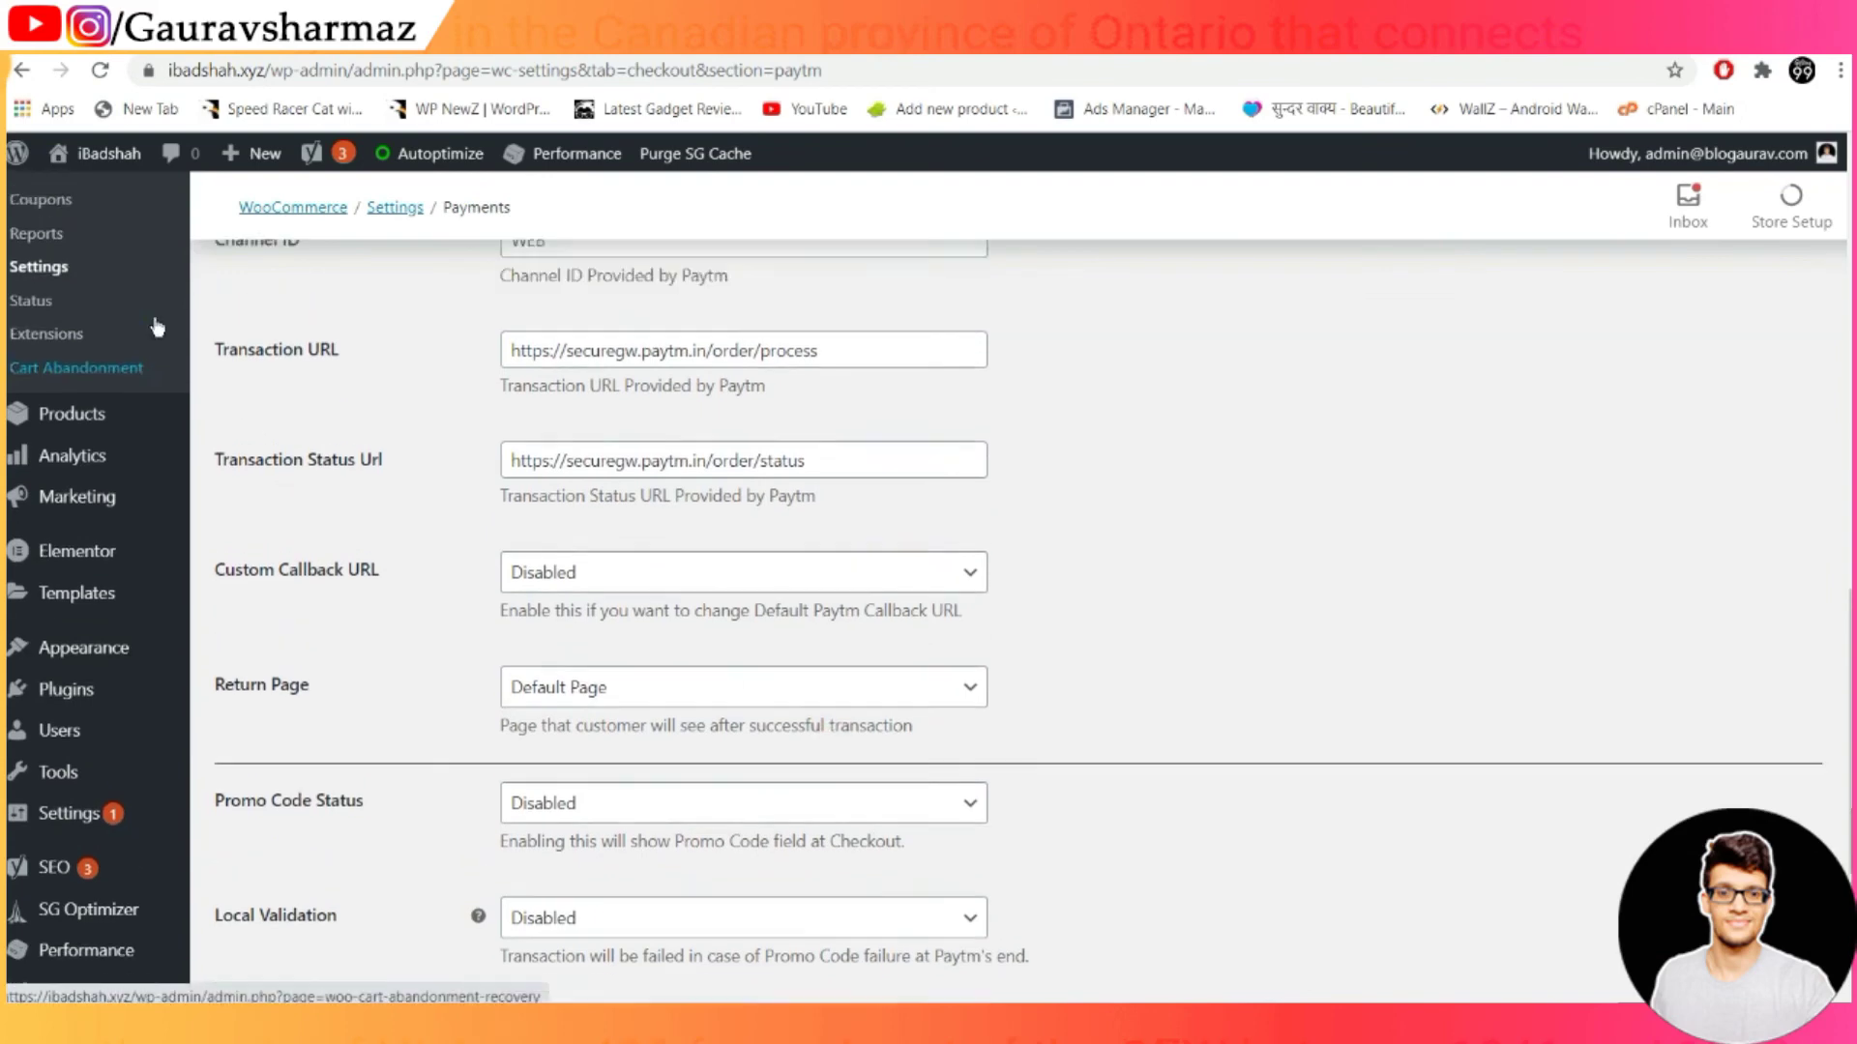
scroll(74, 363, up, 10)
scroll(87, 532, down, 5)
mouse_move(105, 715)
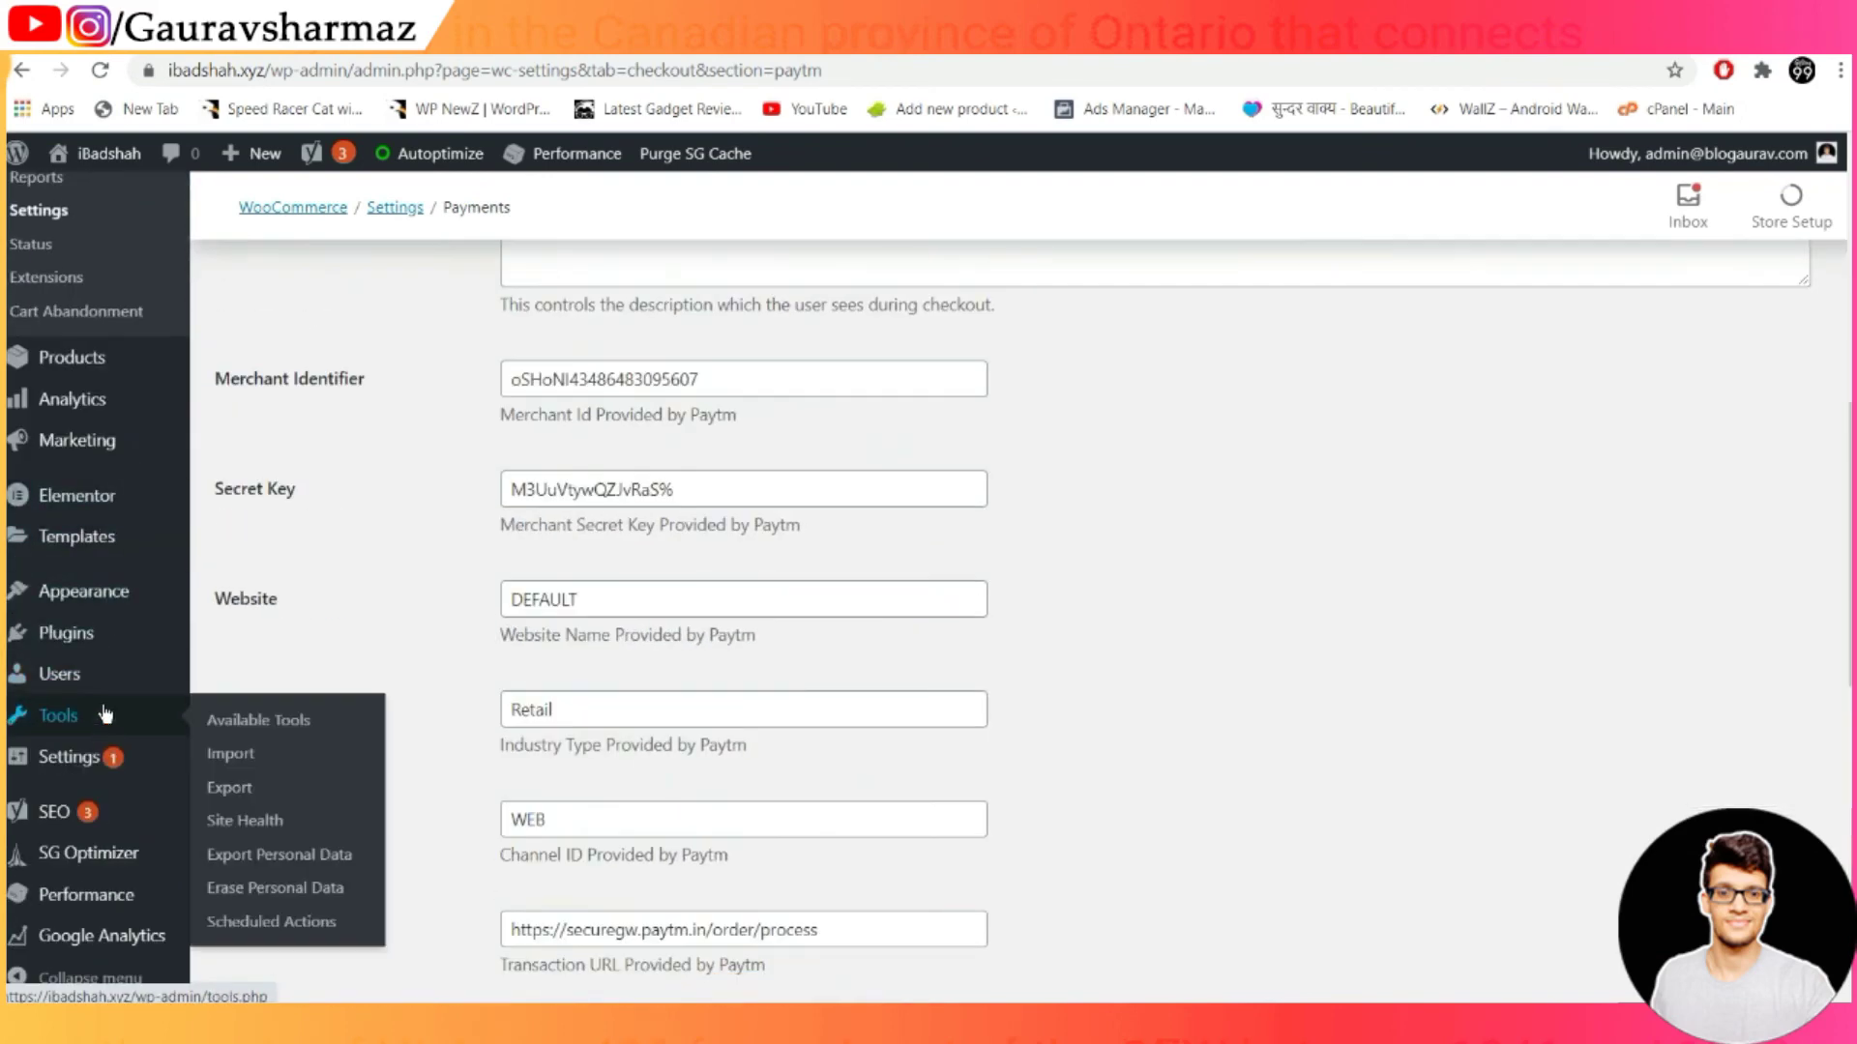
click(253, 667)
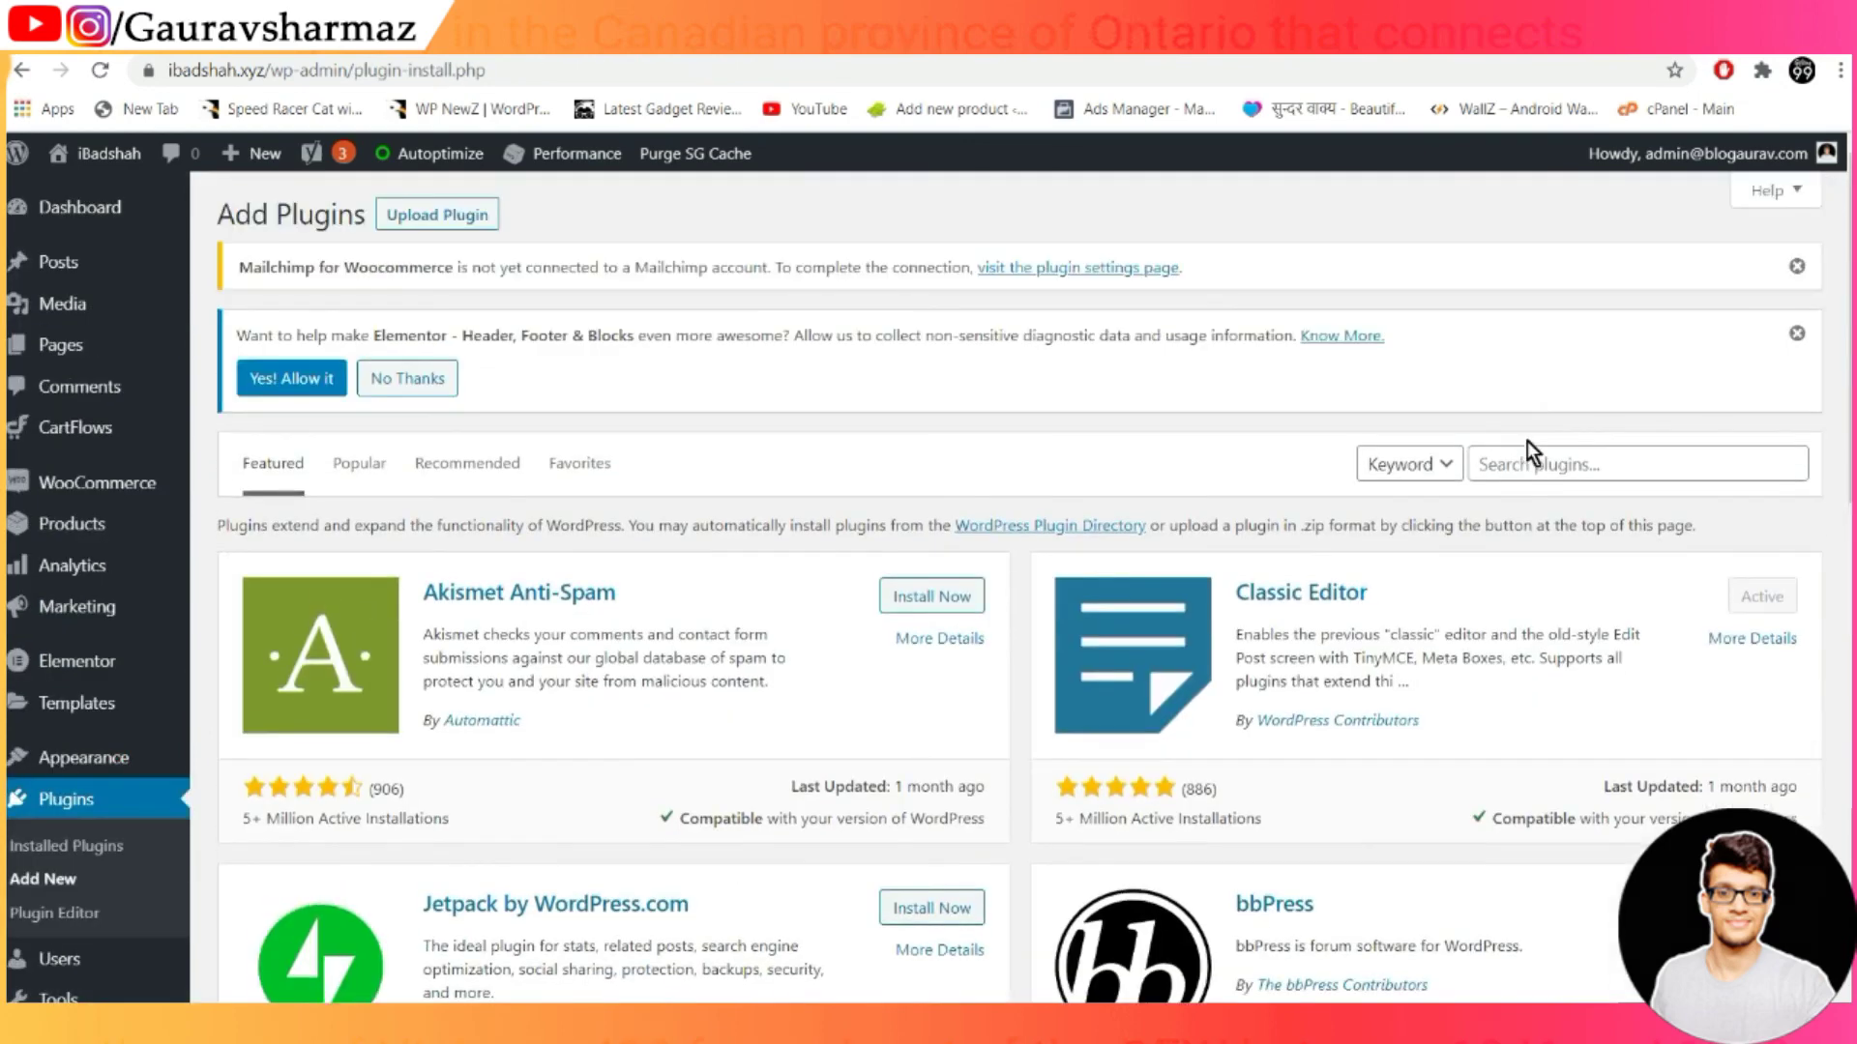
click(1526, 455)
text(pixel)
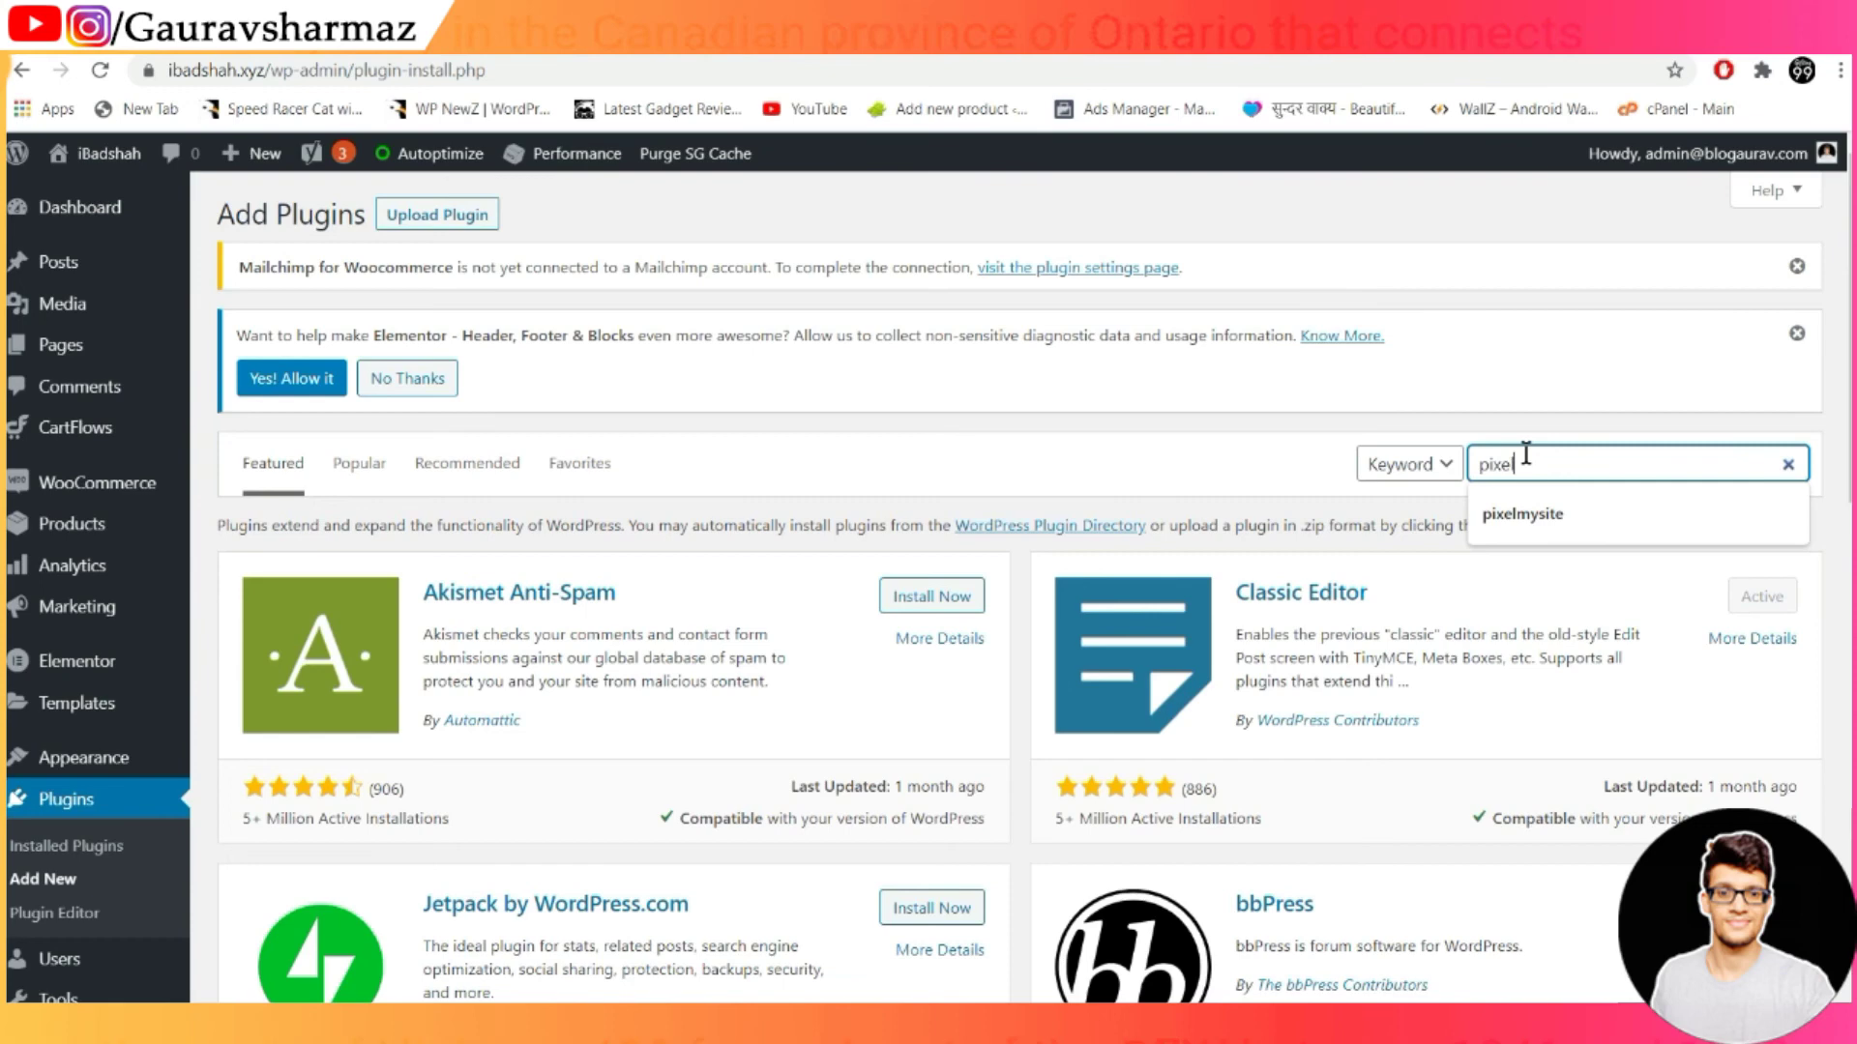
key(Return)
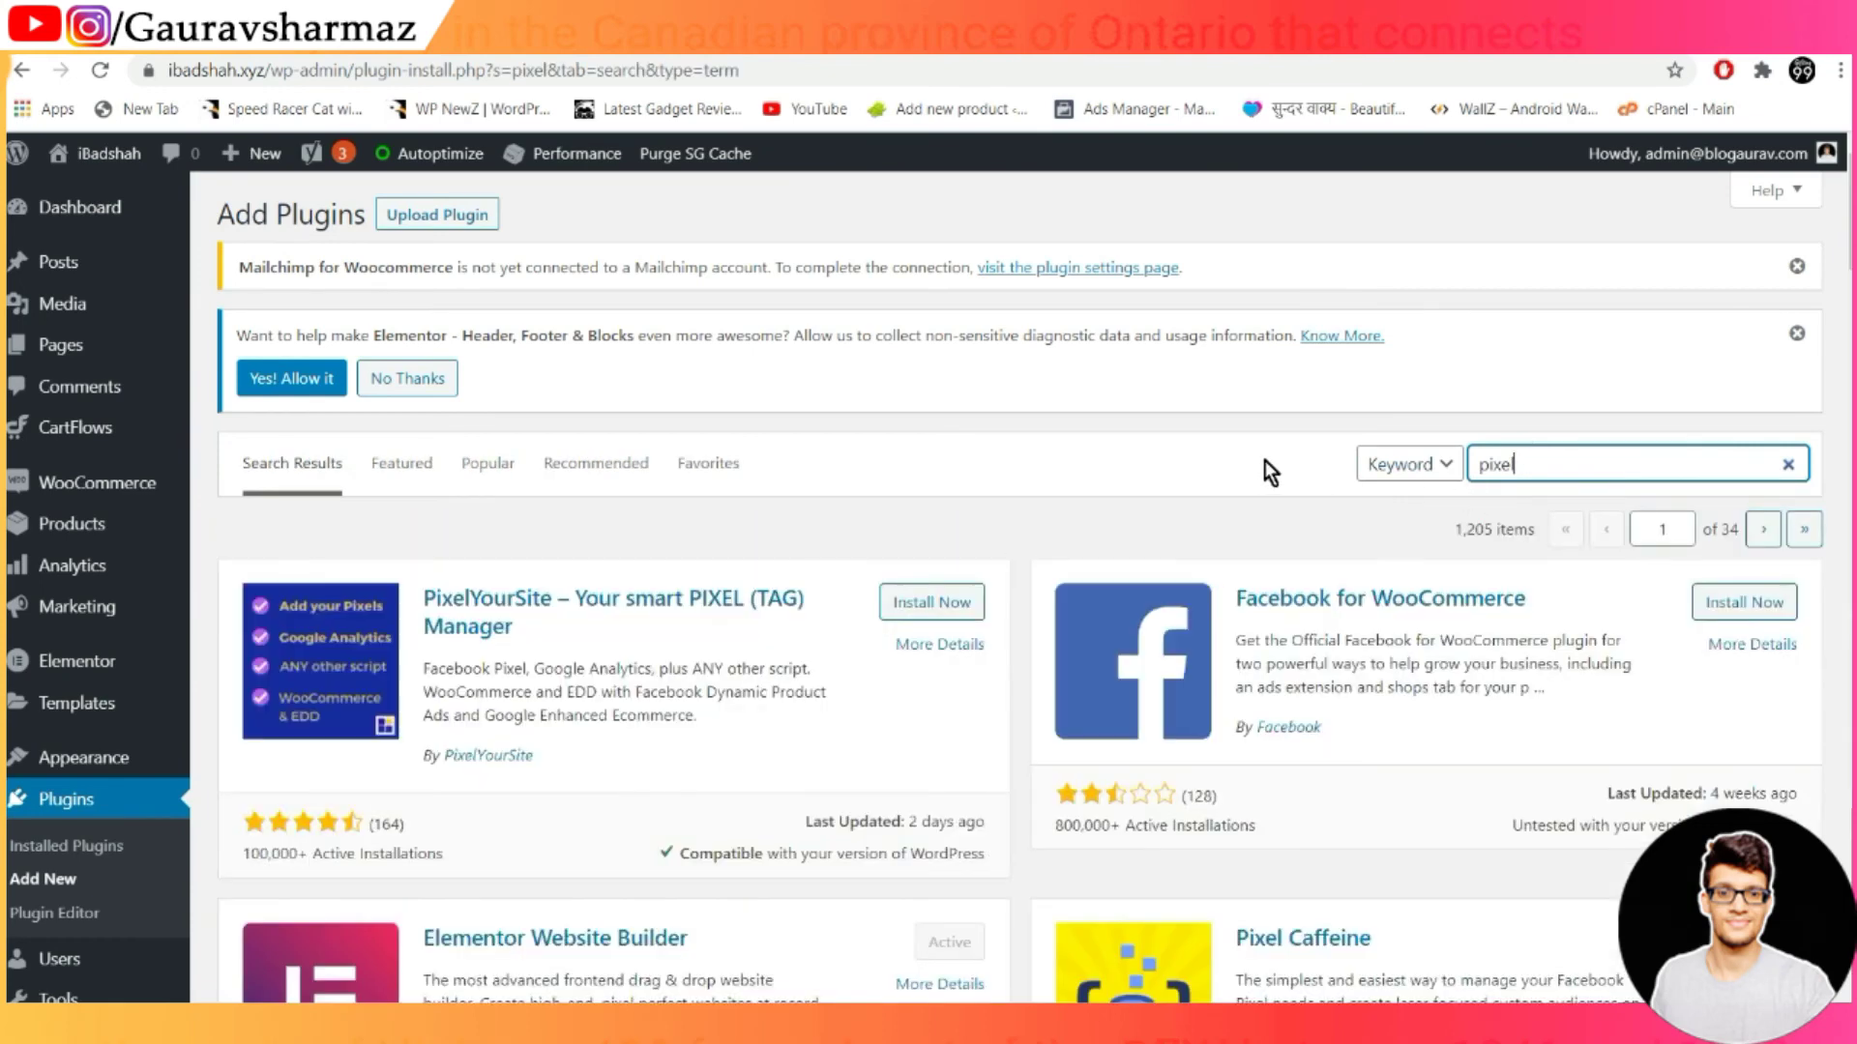
Install and activate the PixelYourSite – Your smart PIXEL (TAG) Manager plugin from the search results
drag(548, 669, 397, 611)
click(460, 530)
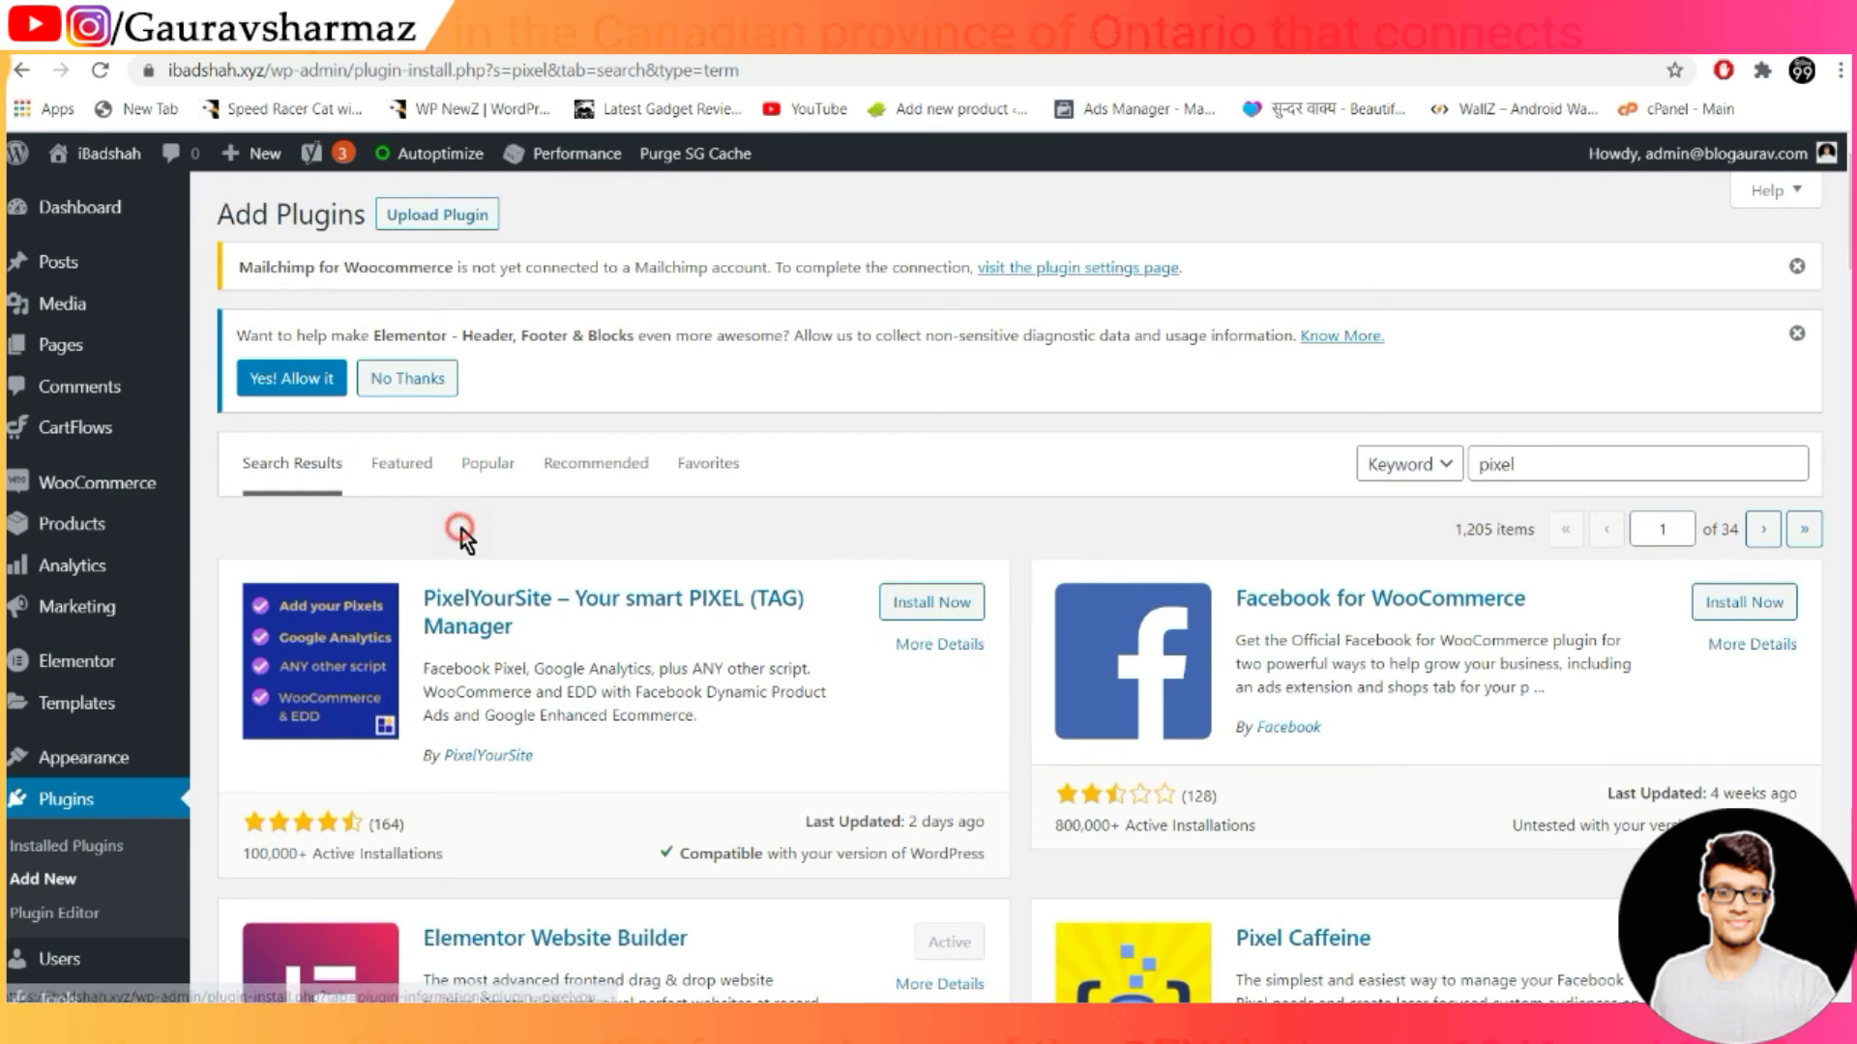
click(949, 609)
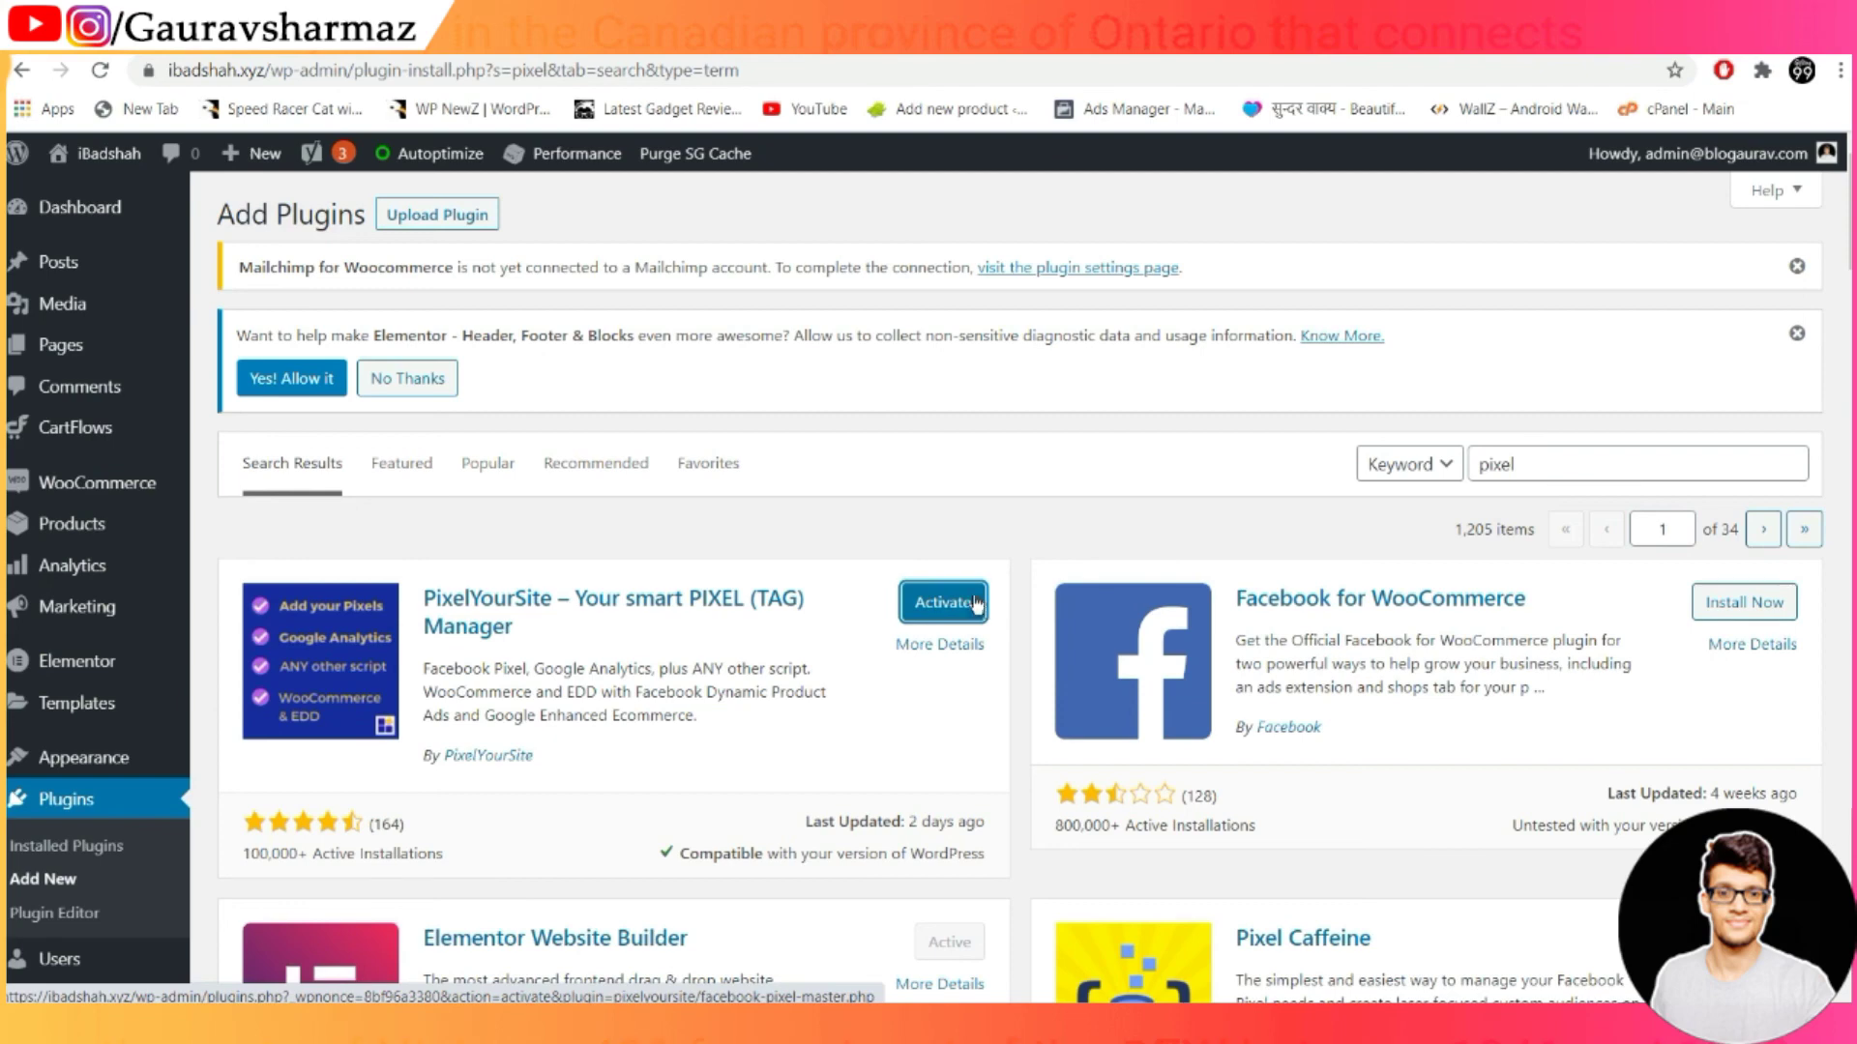
click(977, 604)
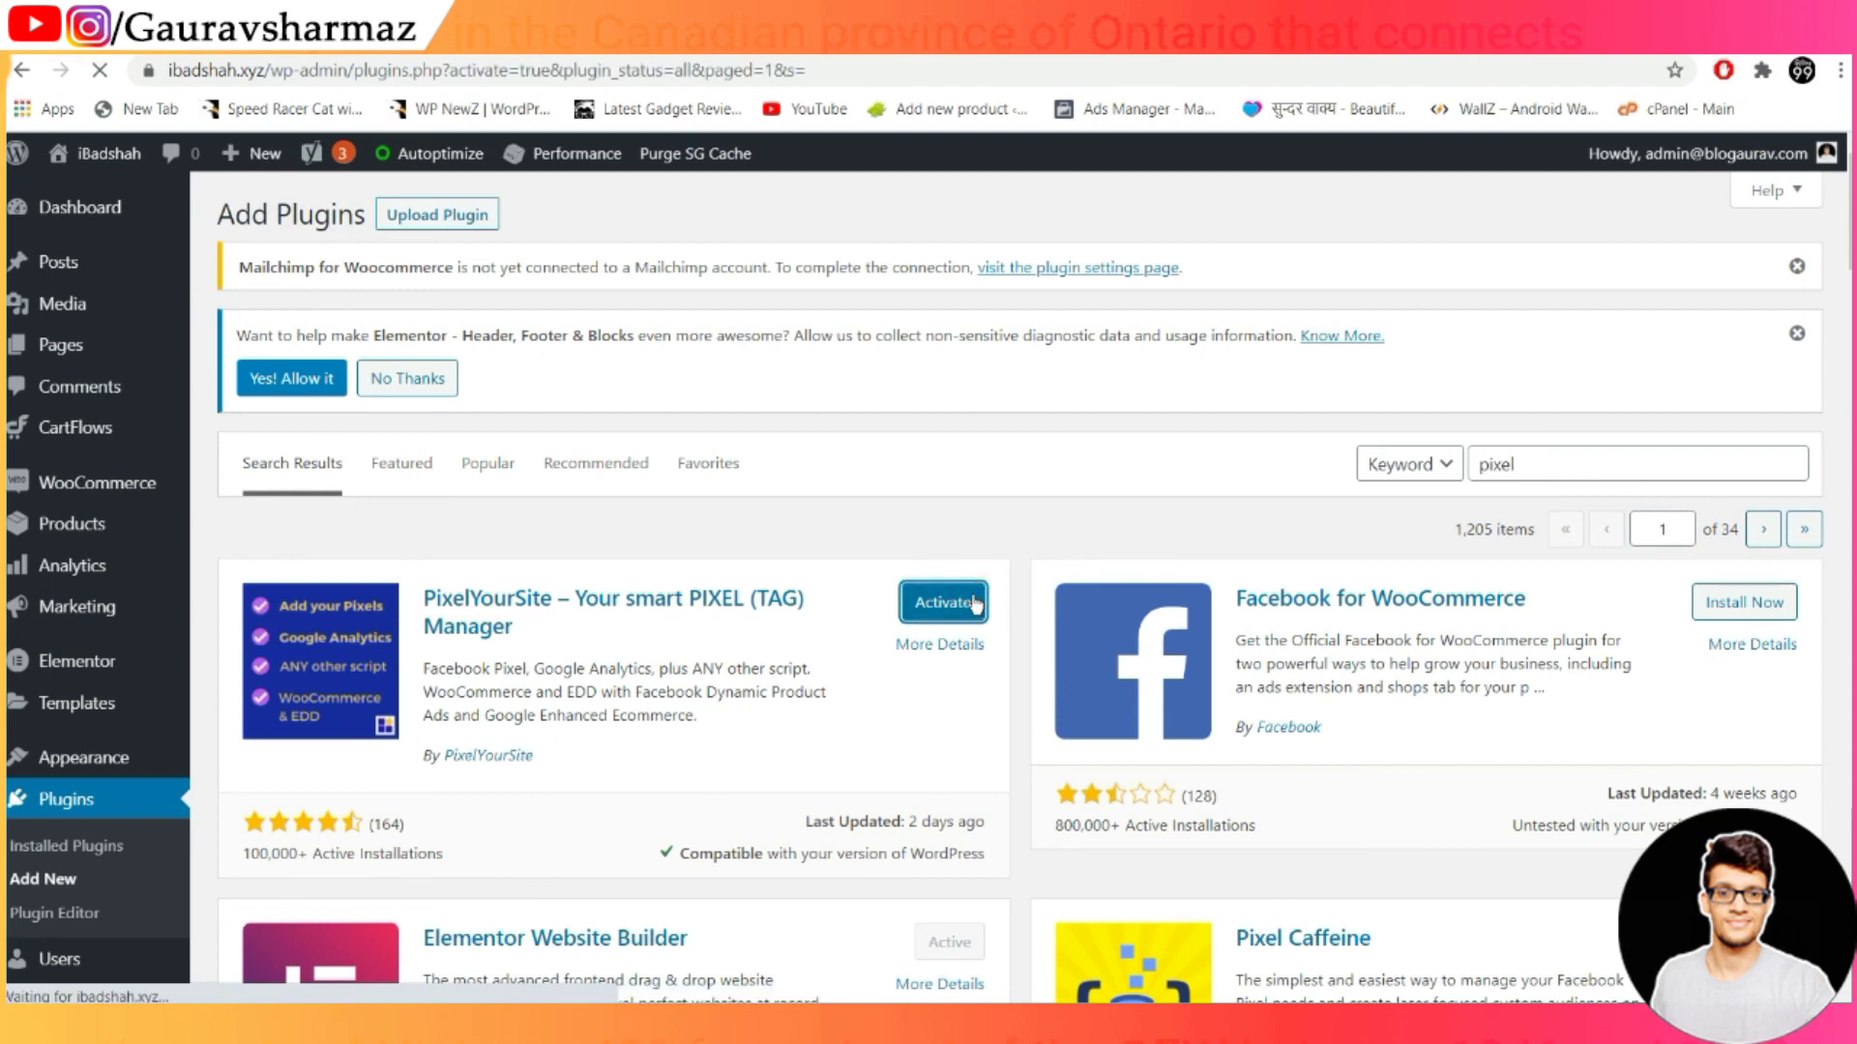
Locate the PixelYourSite plugin in the list of installed plugins
scroll(859, 462, down, 8)
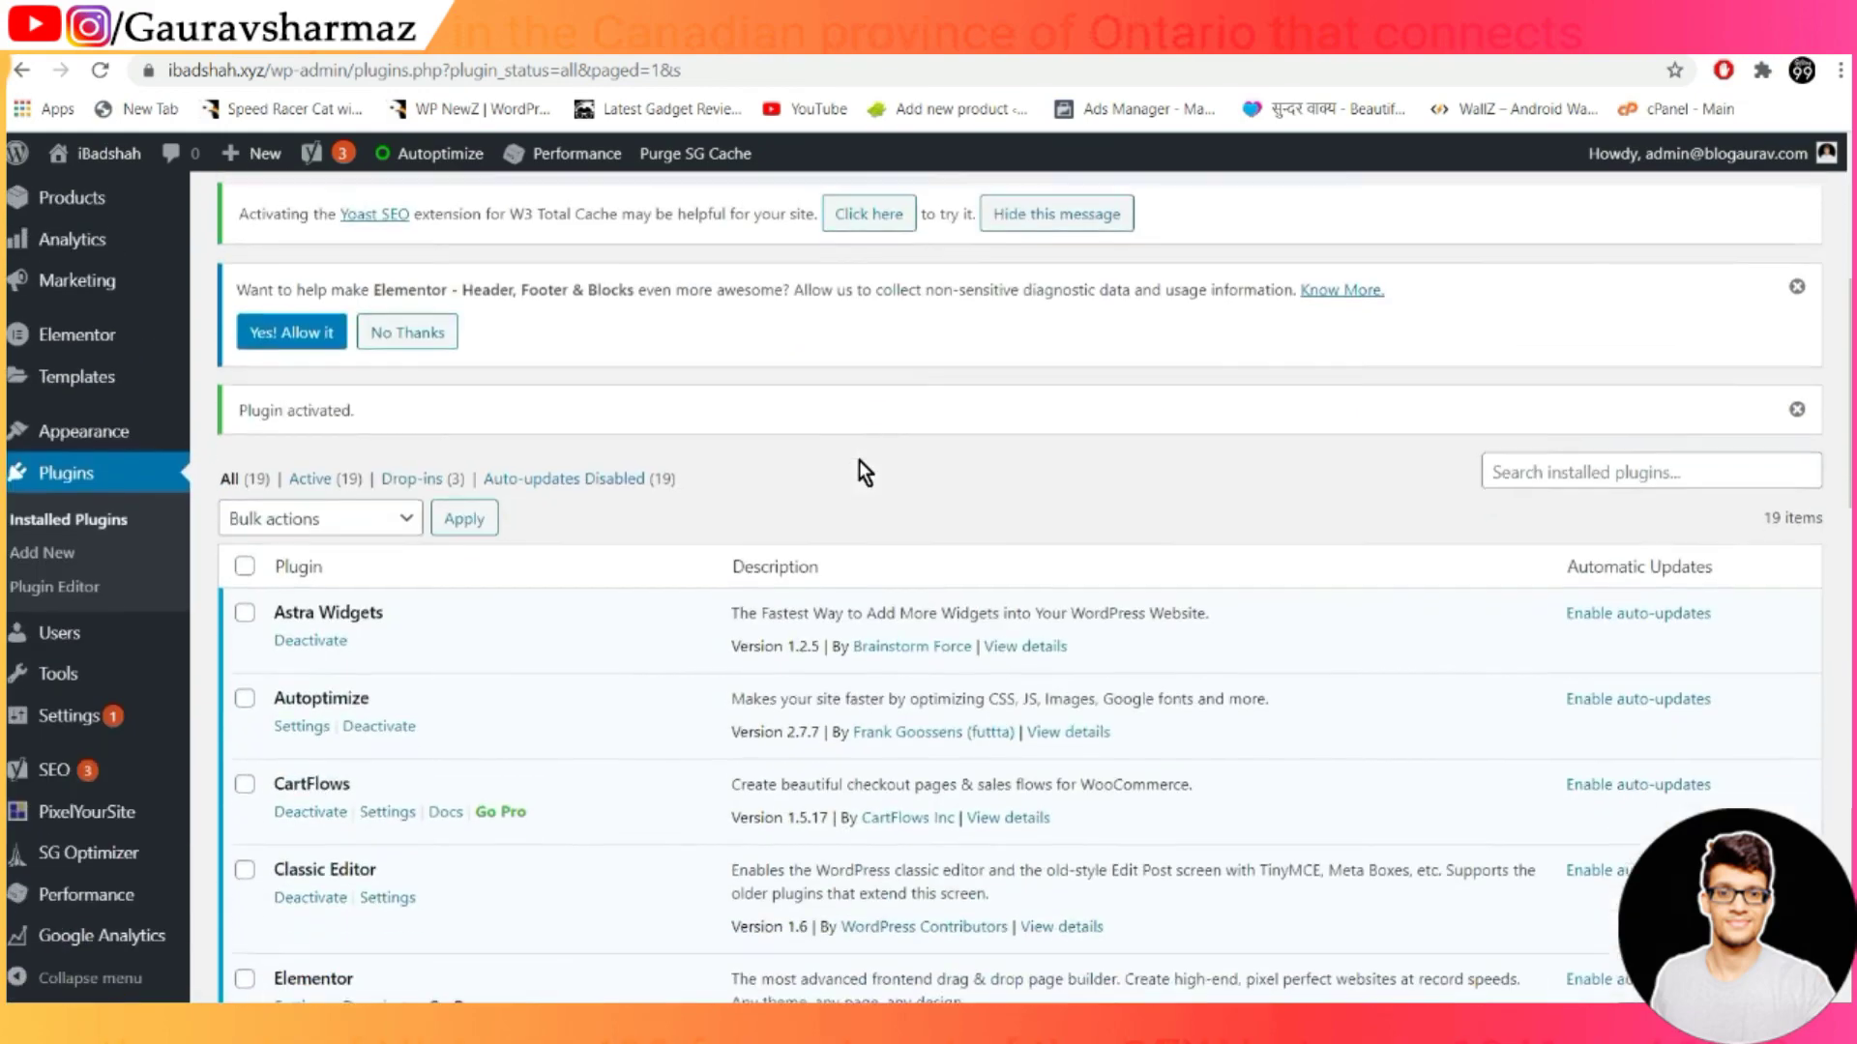
scroll(595, 582, down, 1)
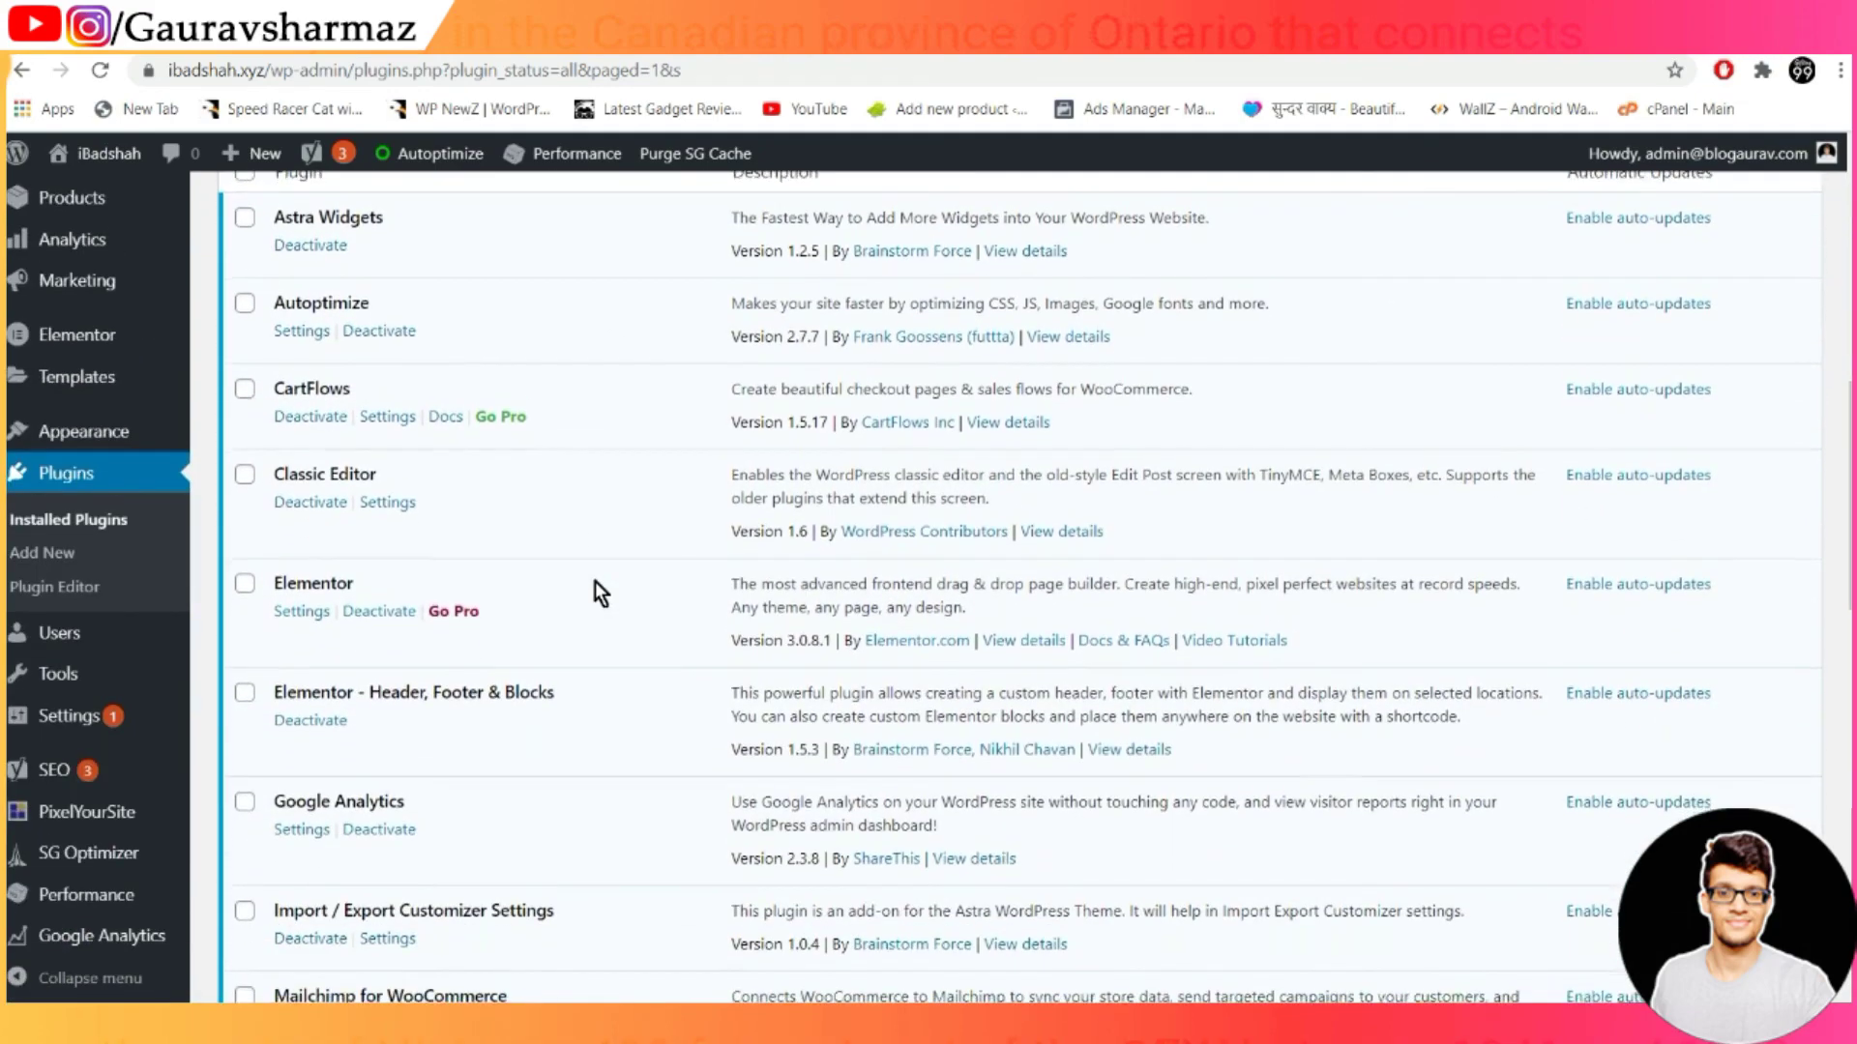
scroll(595, 582, down, 4)
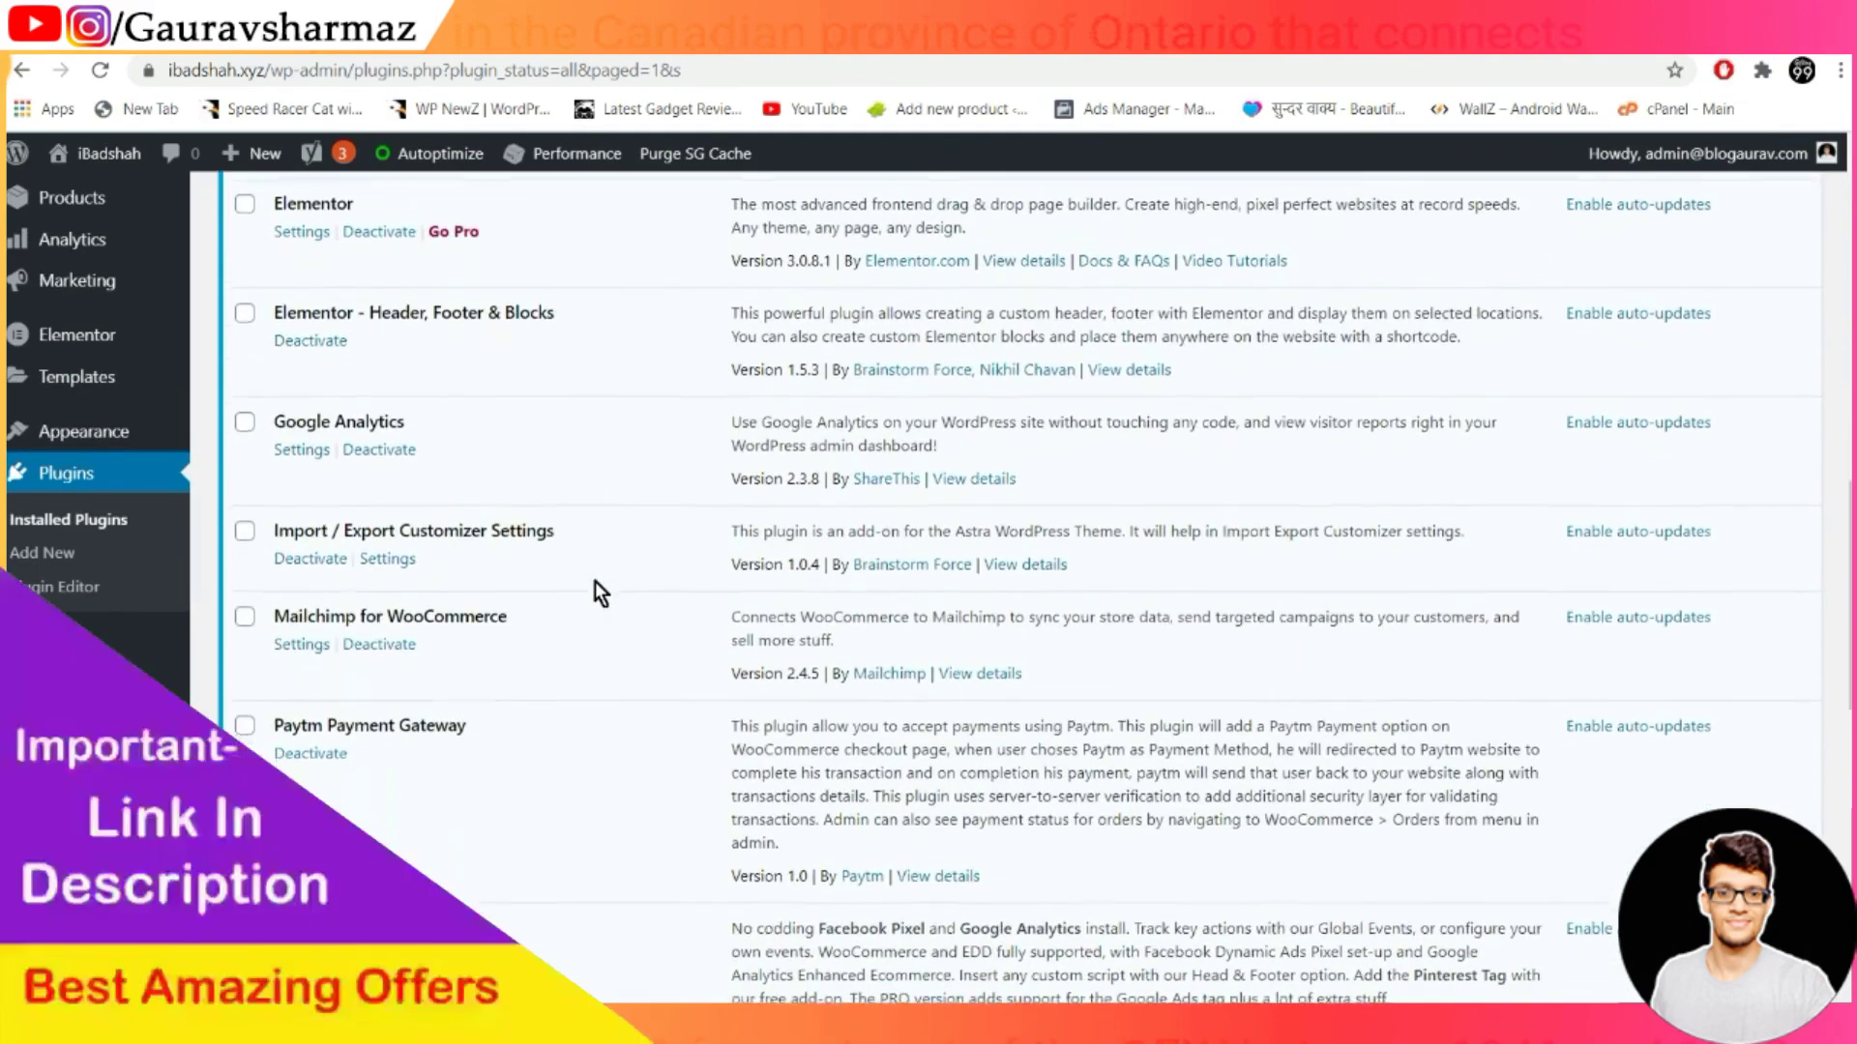
scroll(594, 582, down, 2)
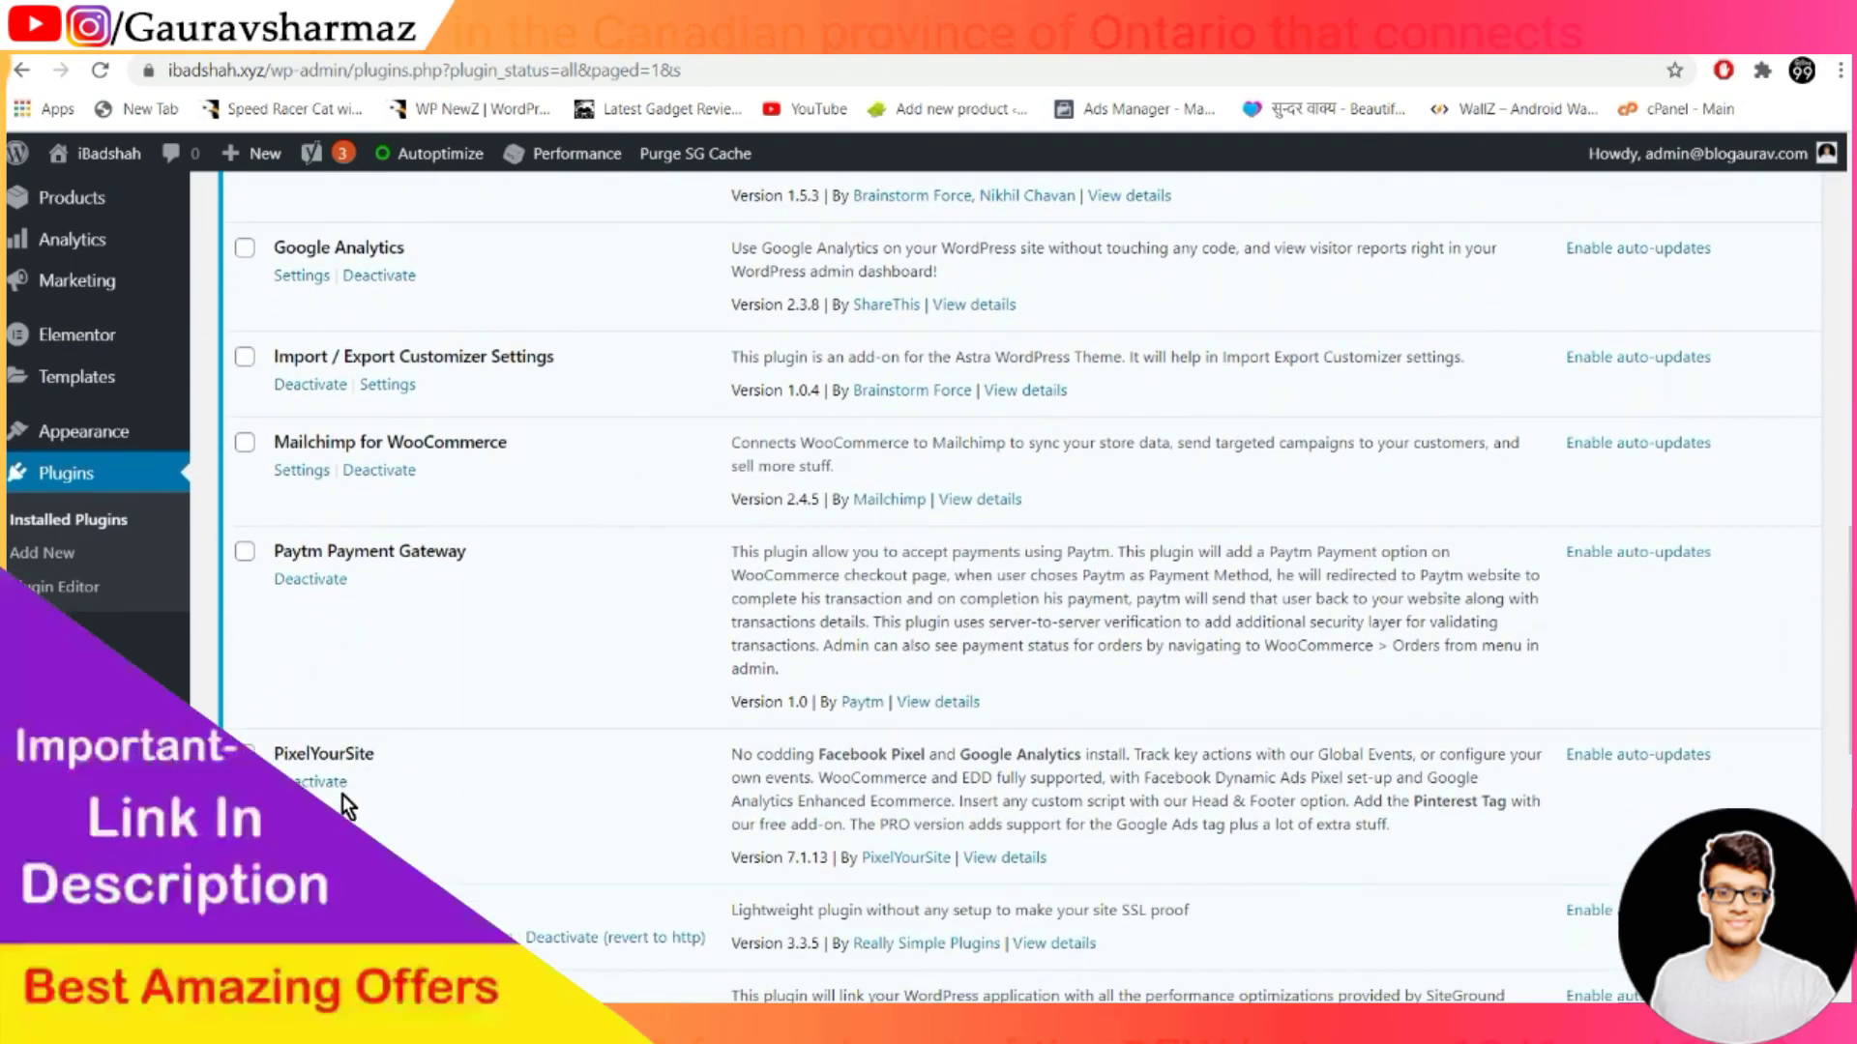